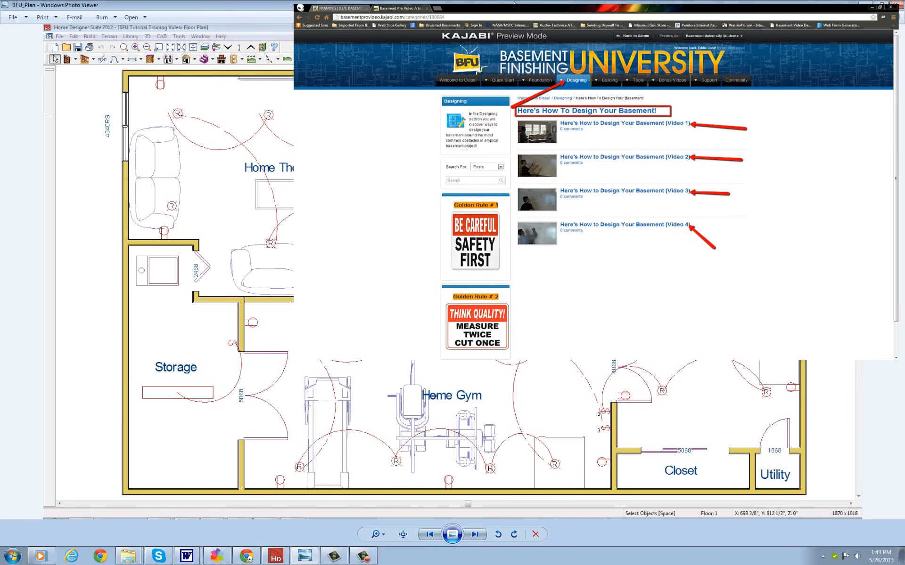
drag(497, 6, 904, 10)
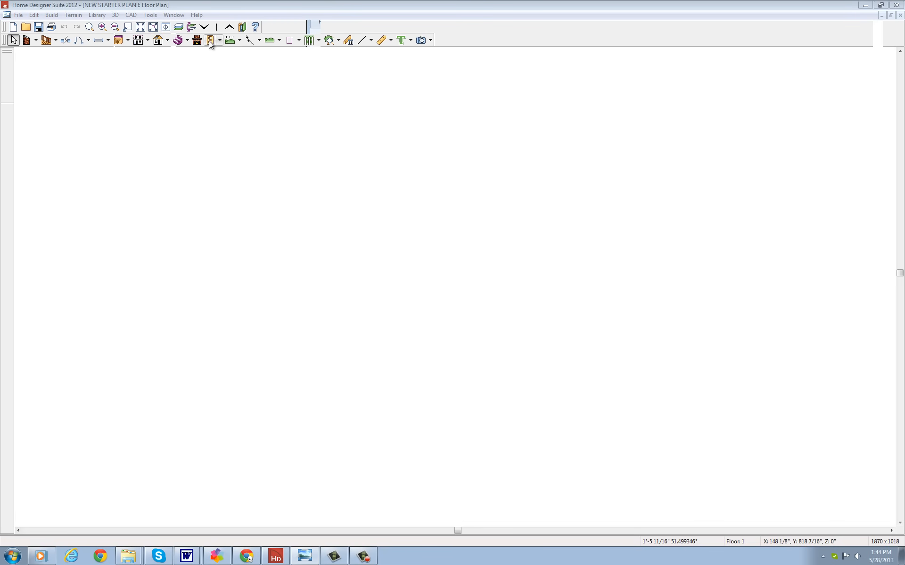
Draw a closed rectangular basement outline of about 36' by 23' with straight interior walls.
click(36, 41)
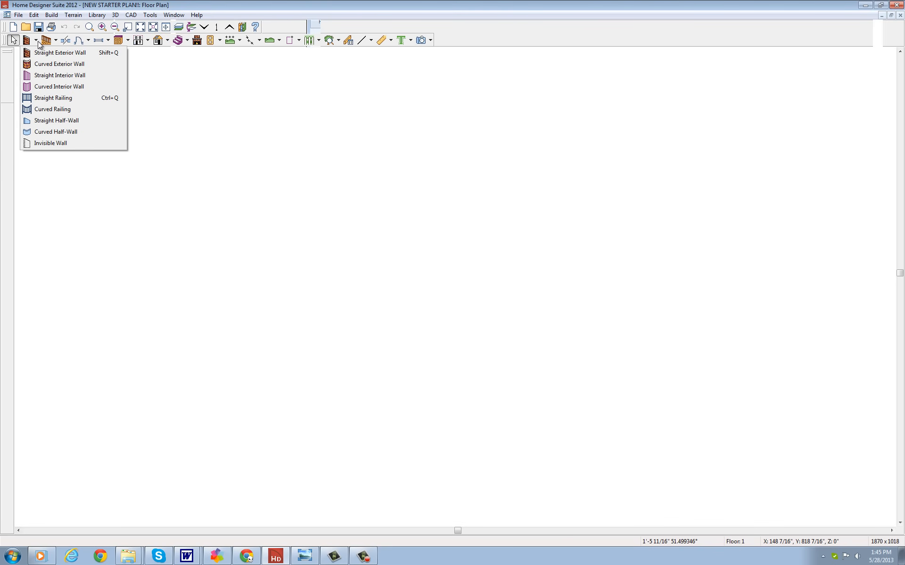
click(34, 74)
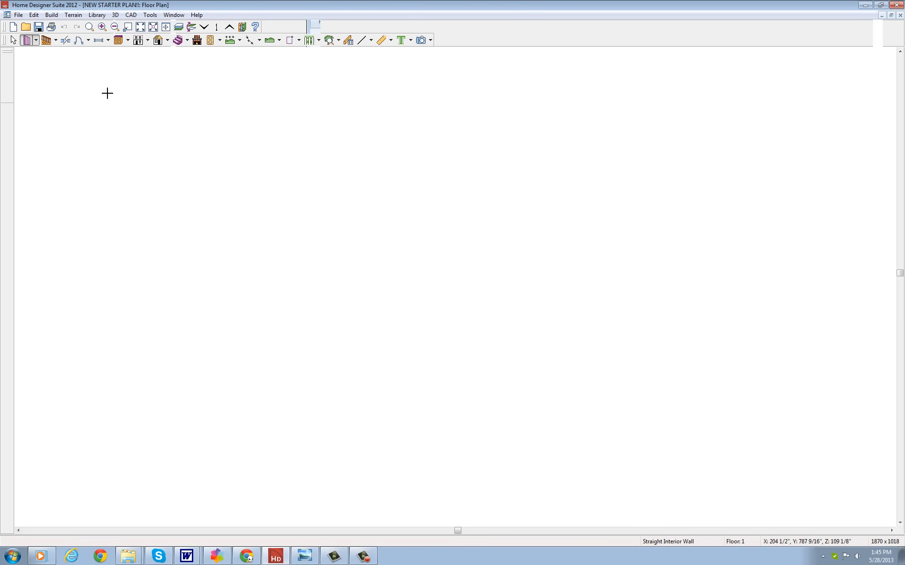
mouse_move(95, 88)
mouse_down()
mouse_move(456, 92)
mouse_move(115, 94)
mouse_move(98, 86)
mouse_up()
mouse_move(98, 87)
mouse_down()
mouse_move(651, 91)
mouse_move(745, 82)
mouse_up()
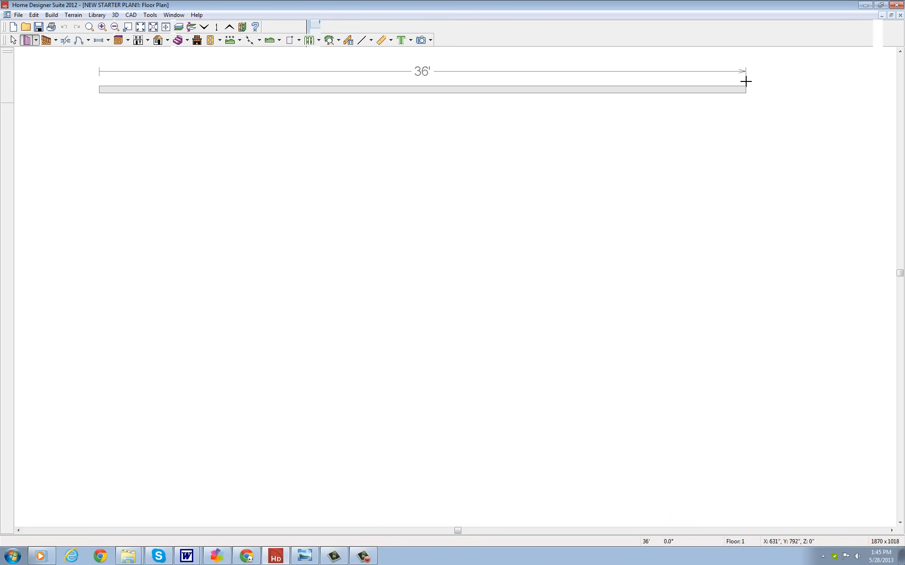
drag(745, 82, 748, 501)
drag(747, 503, 738, 500)
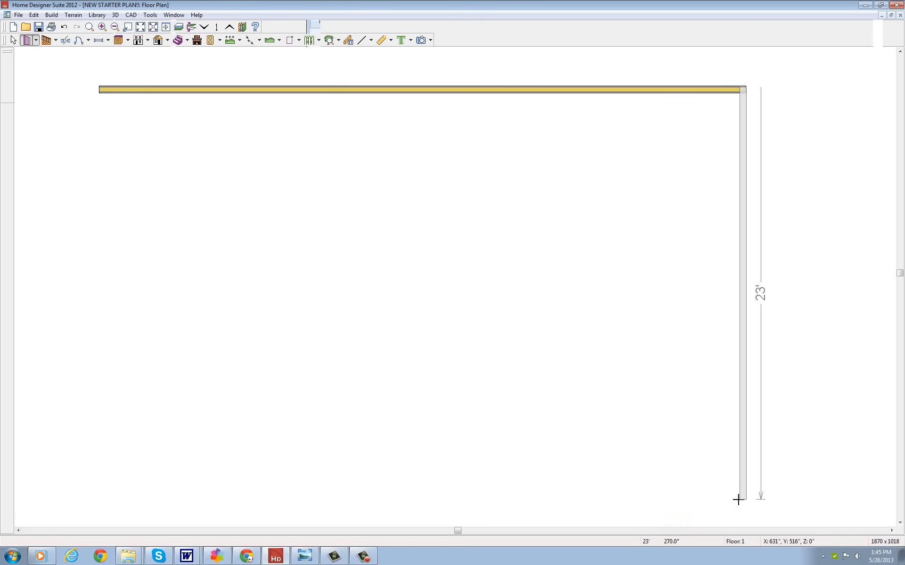
drag(738, 499, 738, 499)
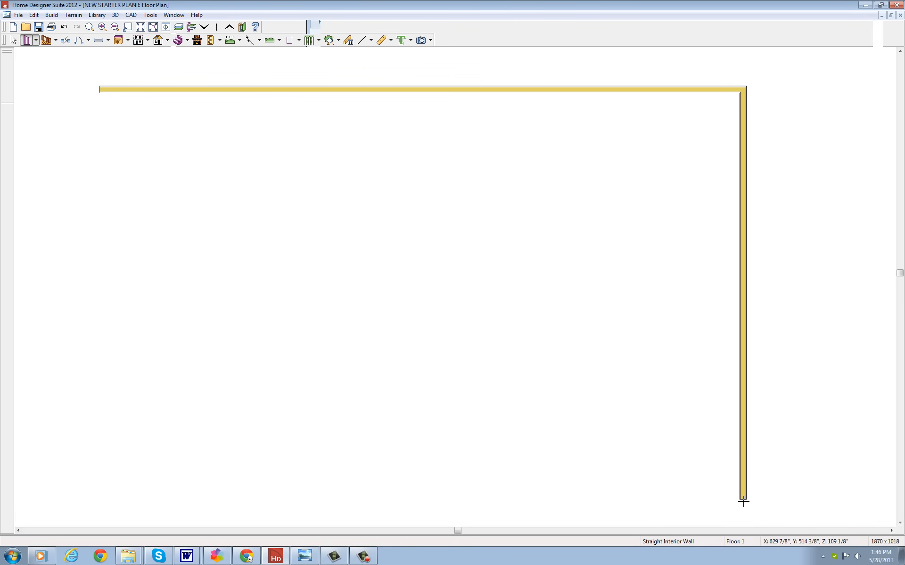
drag(743, 502, 97, 459)
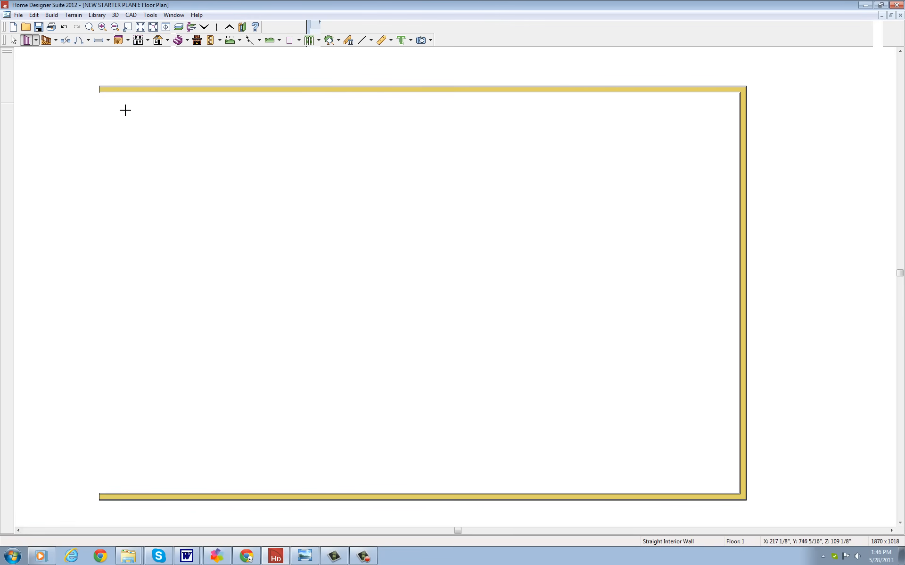
drag(99, 87, 96, 495)
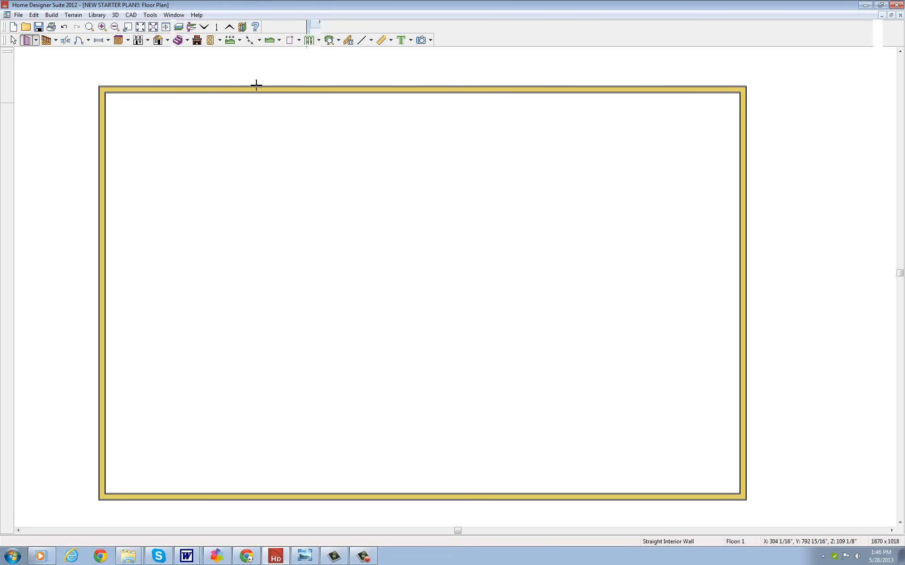
Add a straight stair section about 5'-6" long, rising toward the upper wall, in the upper middle of the basement.
click(188, 41)
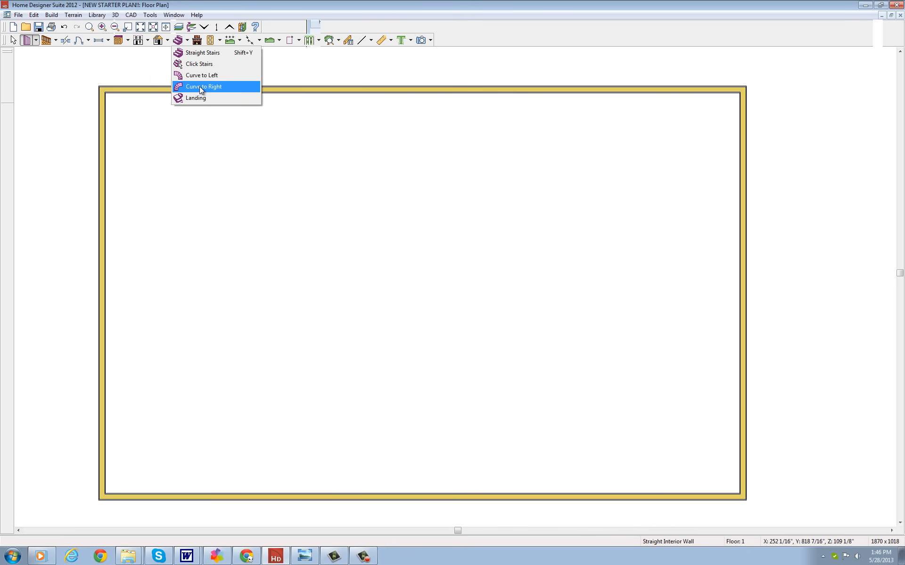
click(198, 52)
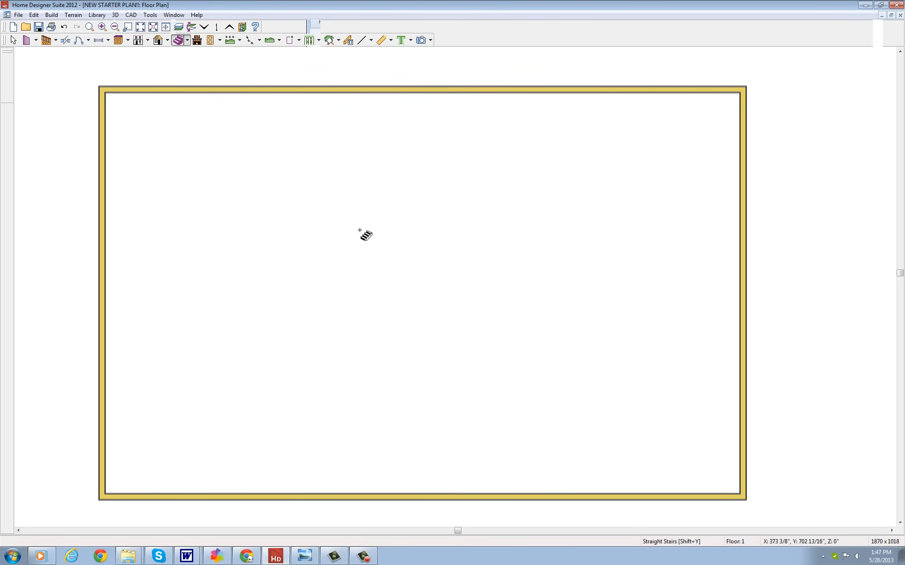
mouse_move(363, 262)
mouse_down()
mouse_move(361, 167)
mouse_move(365, 262)
mouse_move(374, 160)
mouse_up()
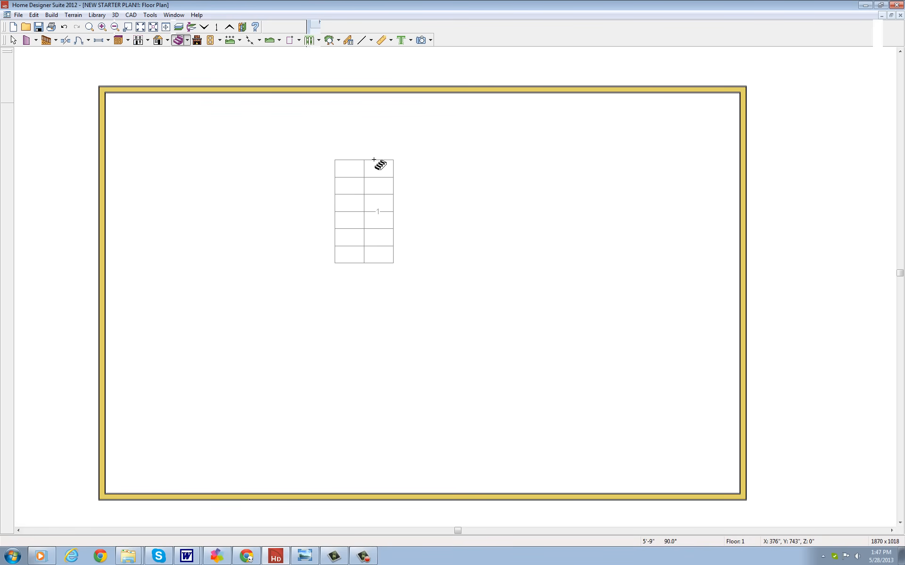
drag(373, 160, 374, 160)
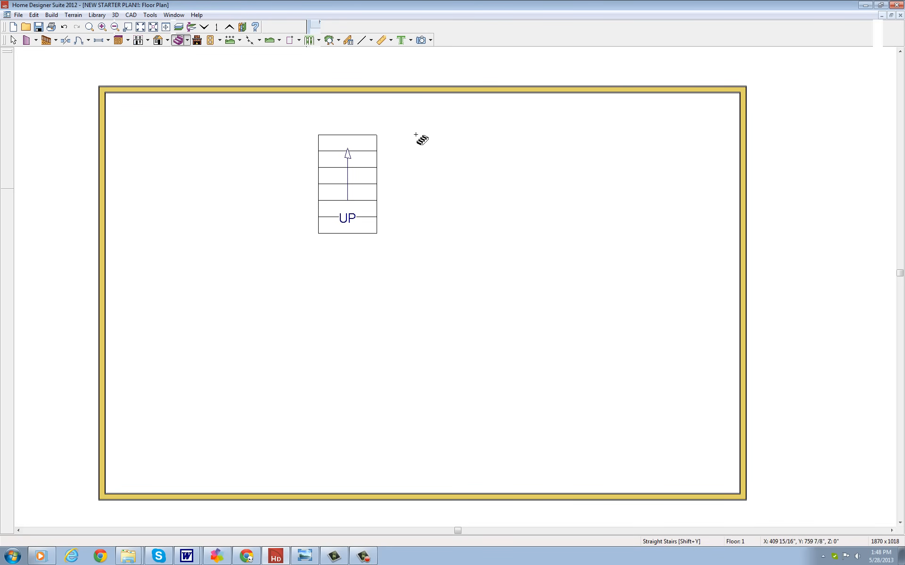
Draw a second straight stair section running the opposite way and move it flush against the right side of the first.
drag(428, 134, 432, 231)
click(428, 183)
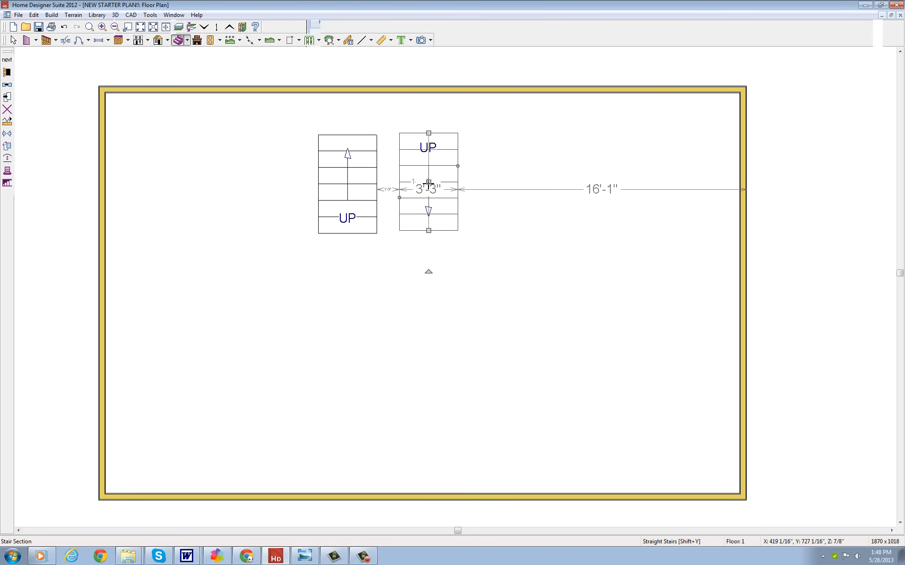
drag(428, 185, 407, 183)
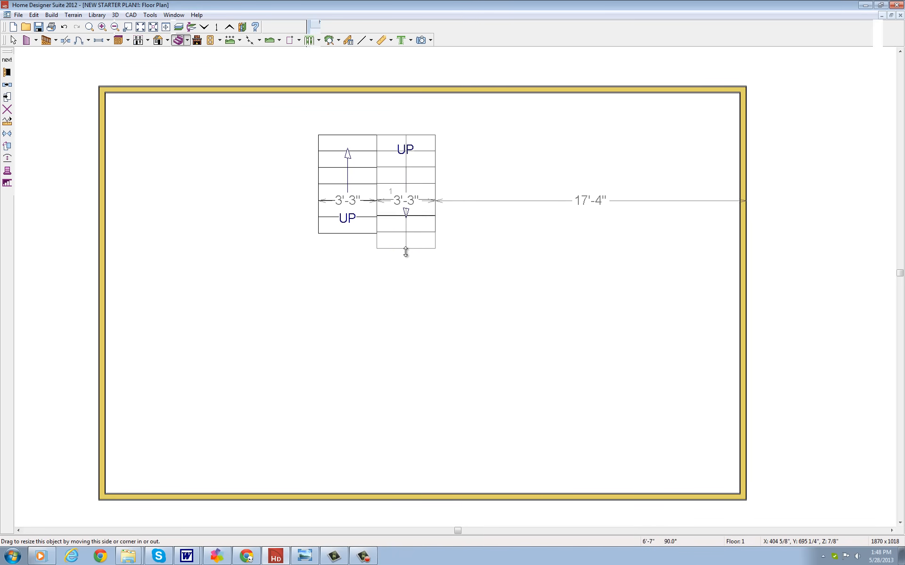
Set the second stair section's length to 5'-6" to match the first and move it to leave a 6" gap between them.
drag(405, 252, 405, 320)
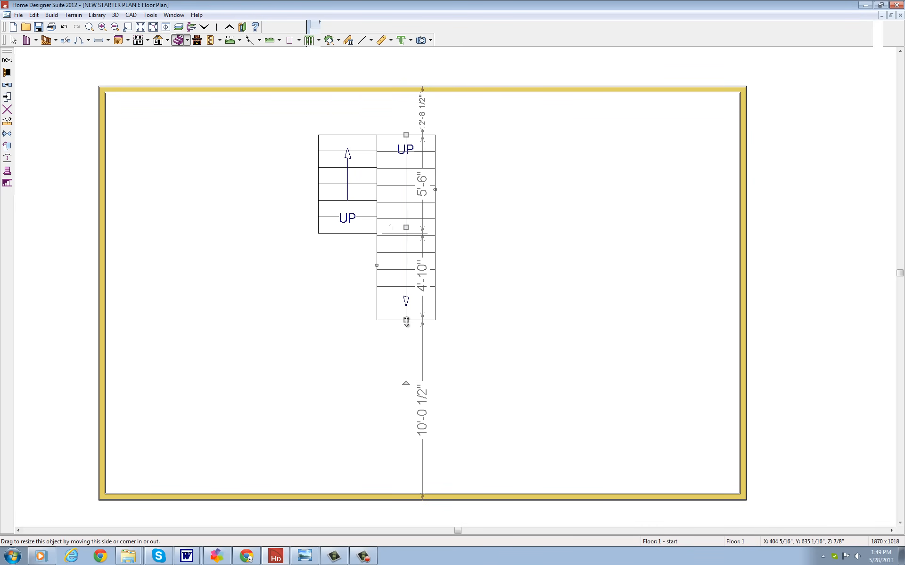
drag(406, 322, 402, 233)
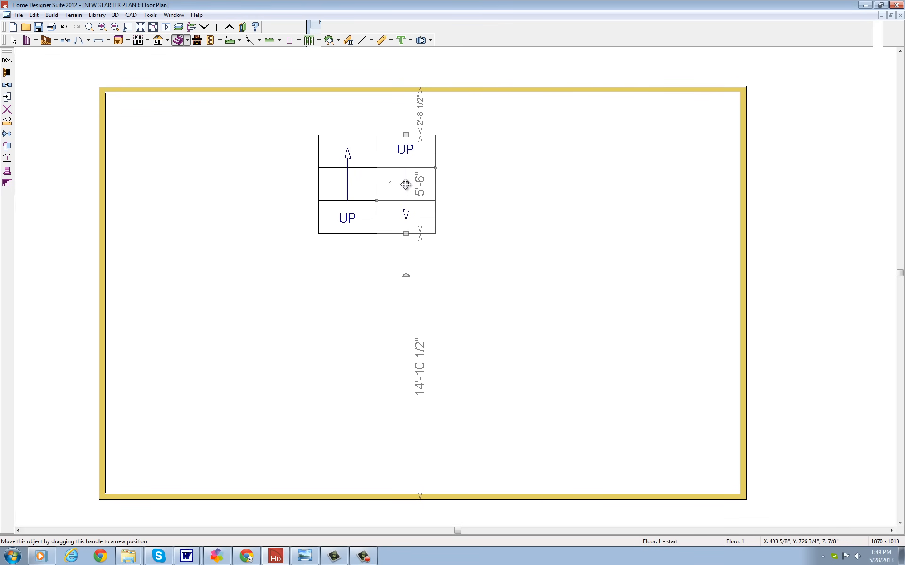
drag(406, 184, 415, 184)
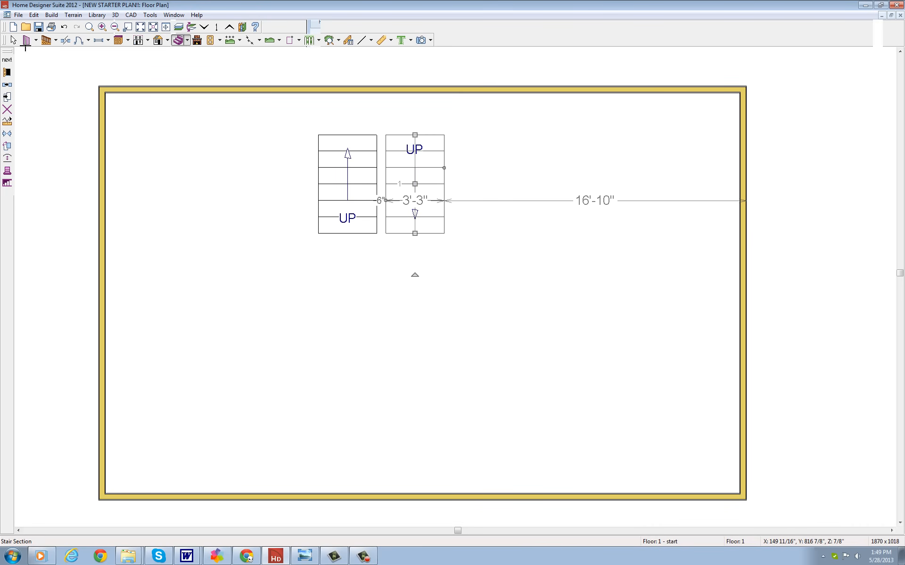
Draw a straight interior wall in the gap between the two stair sections, running slightly past their lower ends.
click(36, 40)
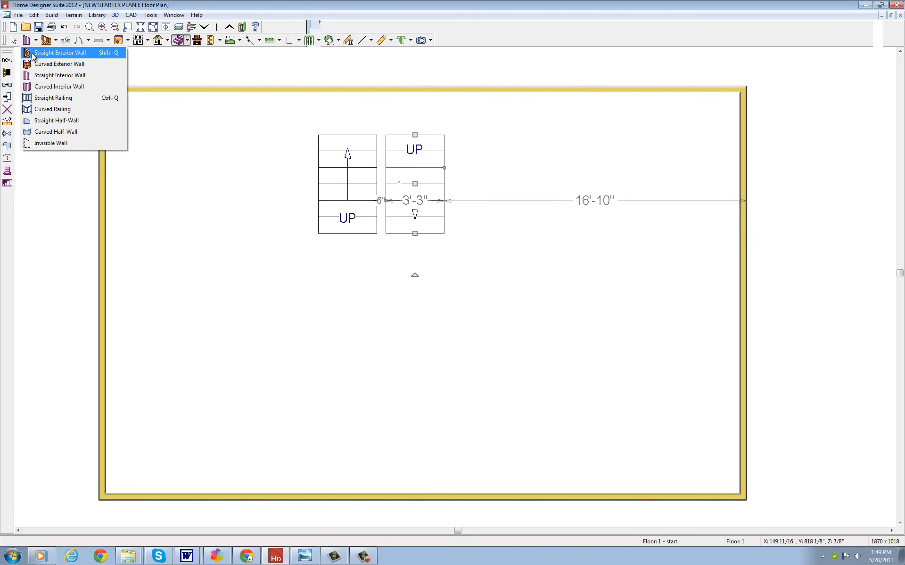
click(40, 76)
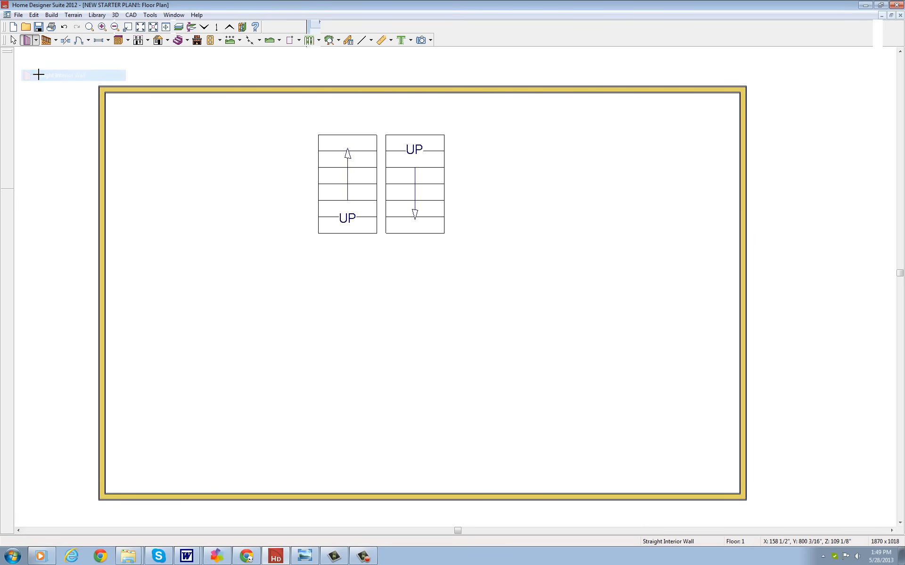
click(36, 41)
click(40, 76)
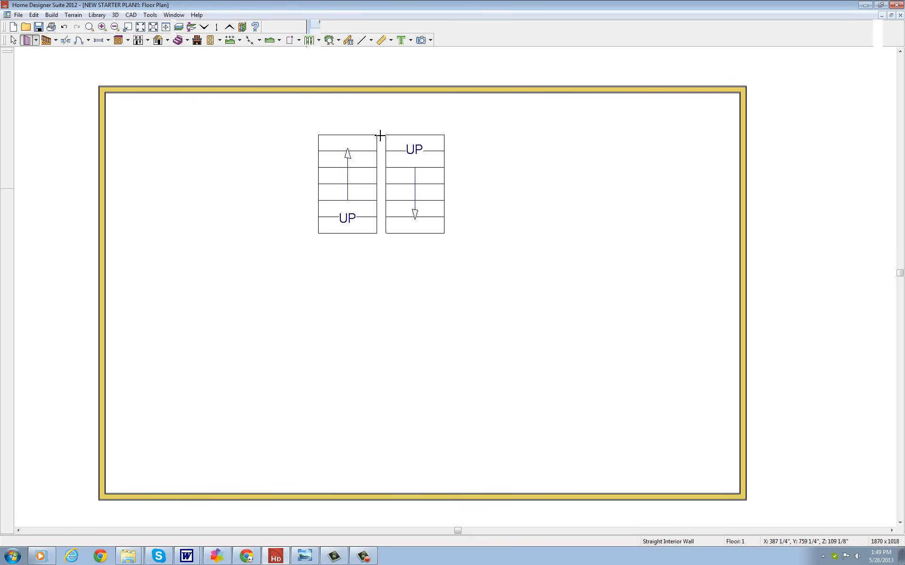
drag(380, 136, 392, 240)
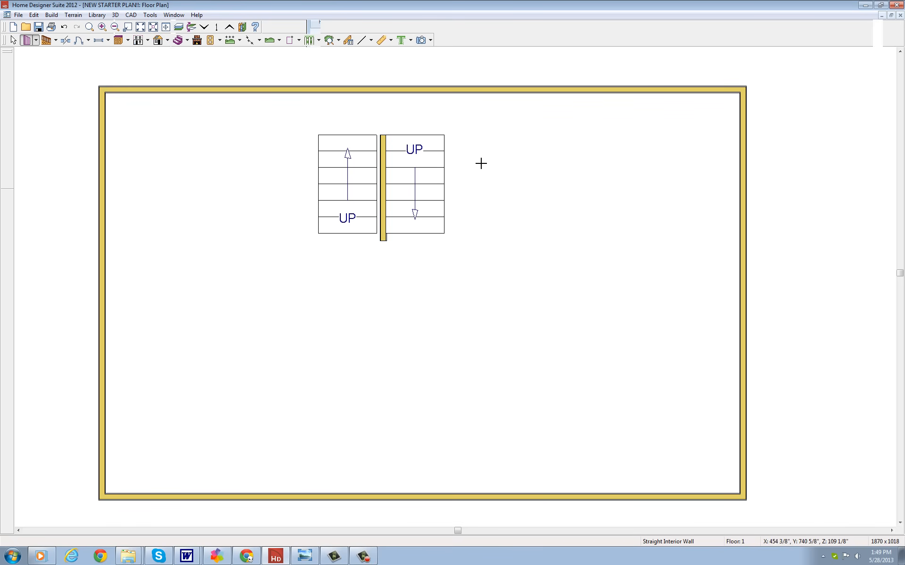
Move the right stair section, divider wall and left section rightward in turn, leaving the left section 14'-0 1/2" from the left wall.
click(13, 42)
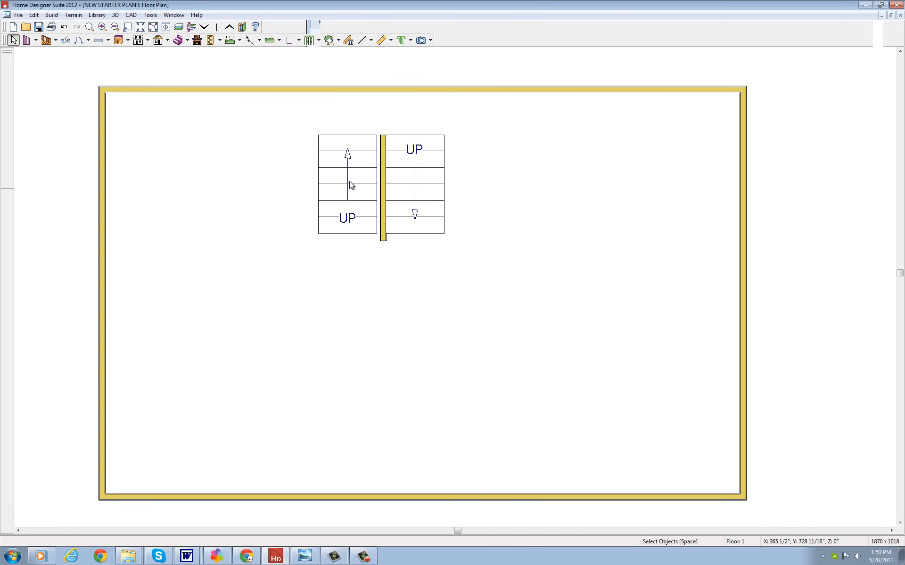
click(409, 181)
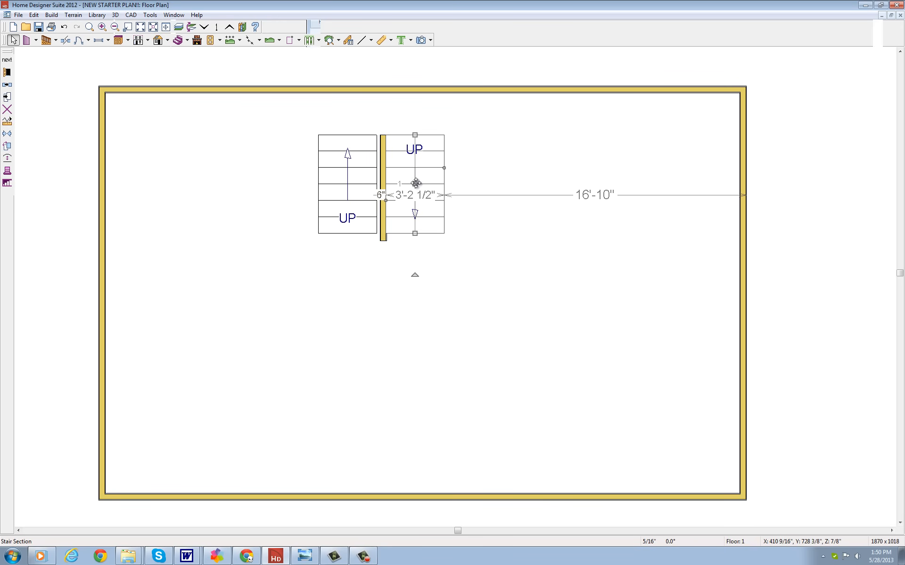
drag(416, 182, 441, 183)
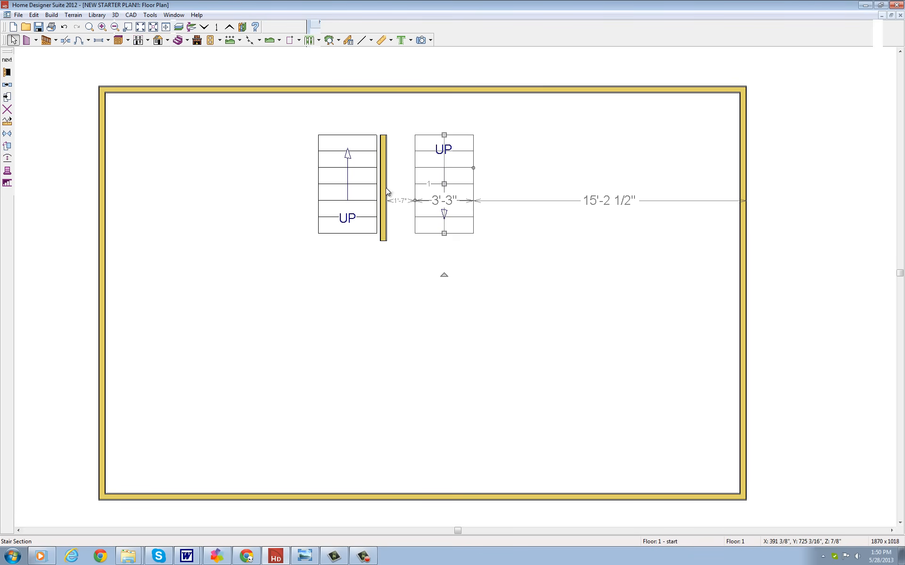
click(386, 187)
drag(385, 187, 410, 187)
click(367, 191)
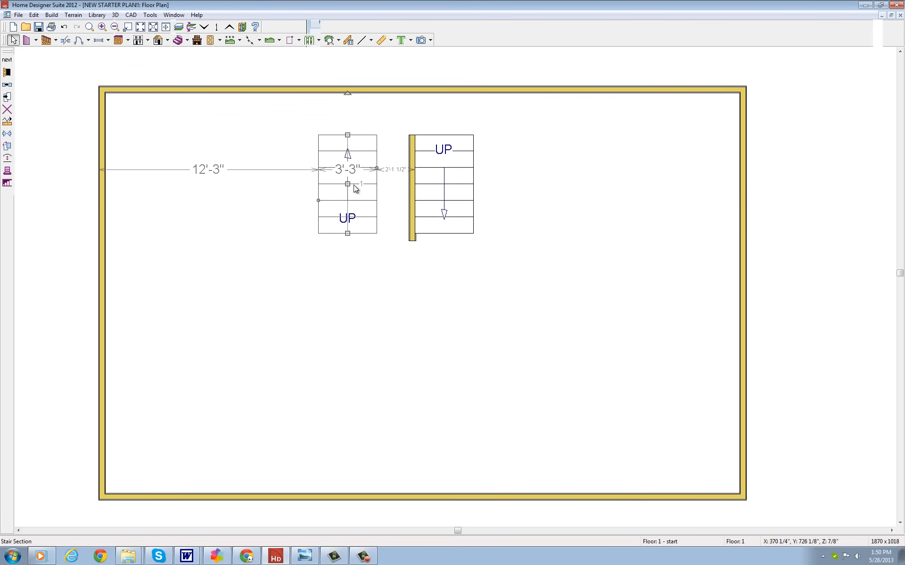
drag(348, 184, 383, 185)
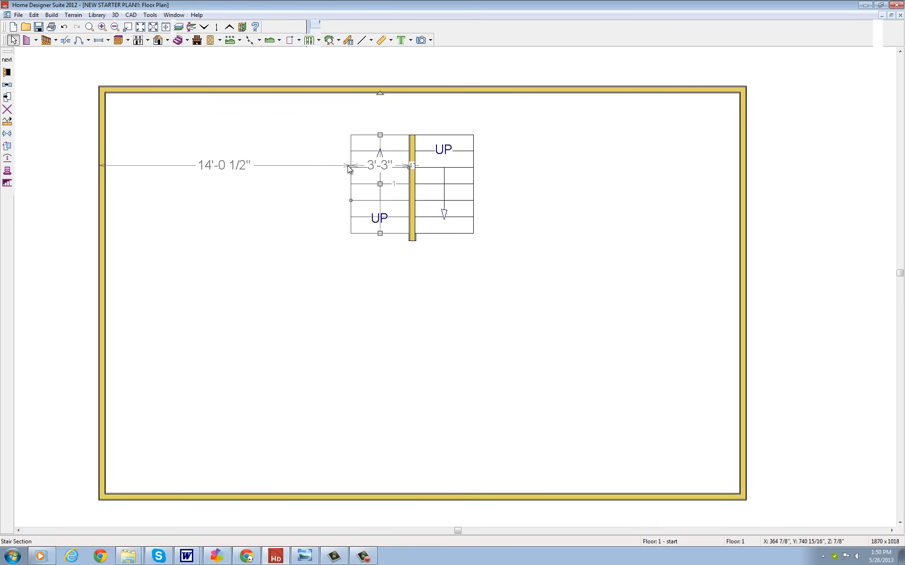
Move both stair sections and their divider wall further right, placing the left section 15'-8" from the left wall and everything side by side.
click(450, 186)
drag(444, 184, 473, 184)
click(412, 182)
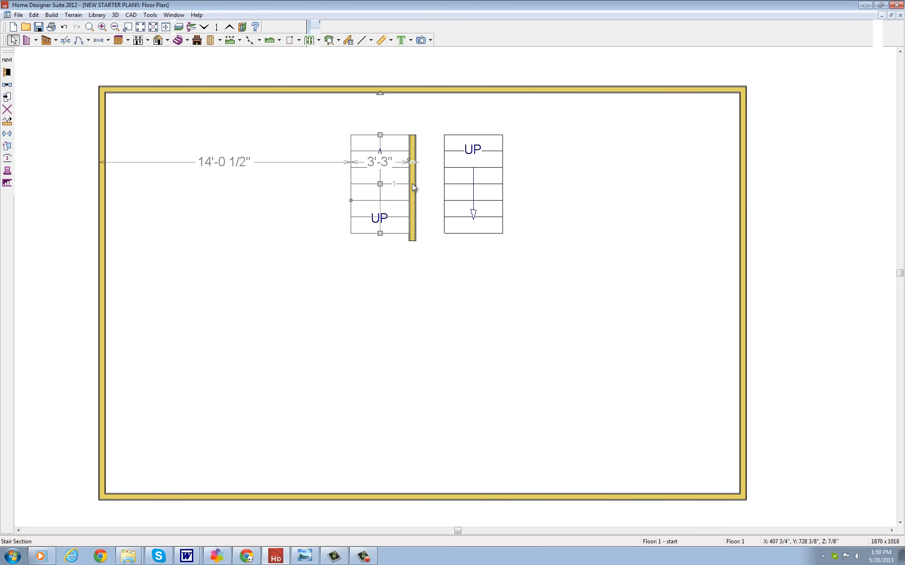
click(413, 184)
drag(414, 188, 444, 188)
click(380, 185)
drag(380, 185, 409, 184)
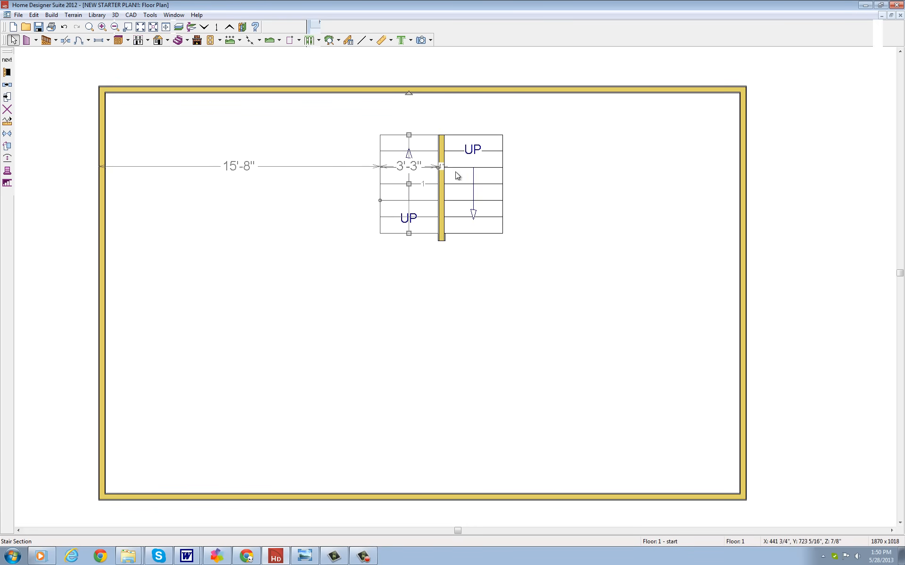
Move both stair sections and the divider wall down until their upper ends align 3'-4 1/2" from the upper wall.
click(477, 200)
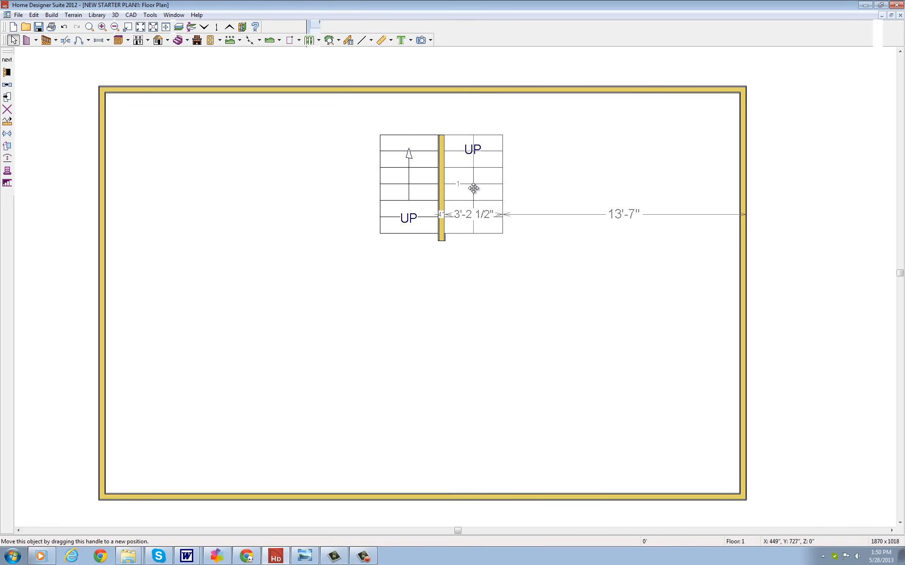
drag(473, 188, 473, 207)
click(409, 190)
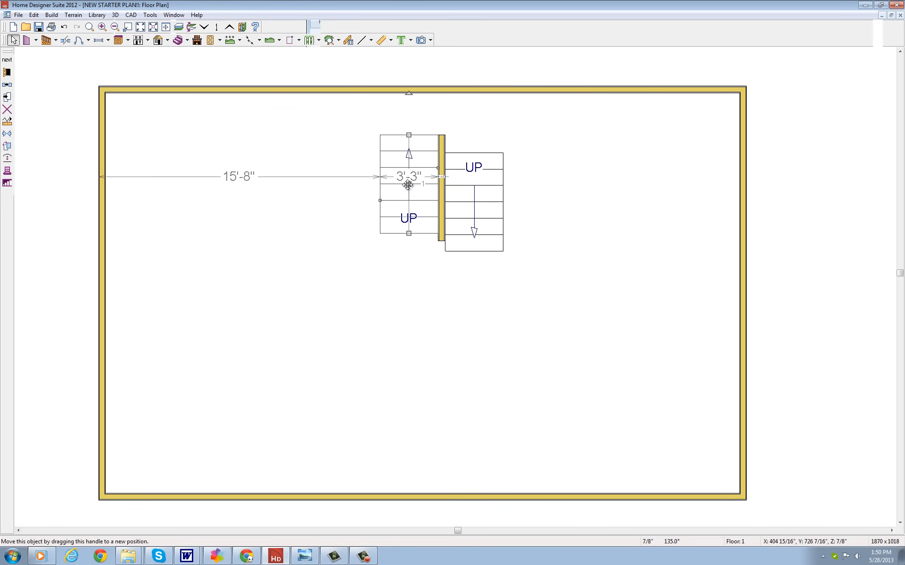
drag(407, 185, 409, 202)
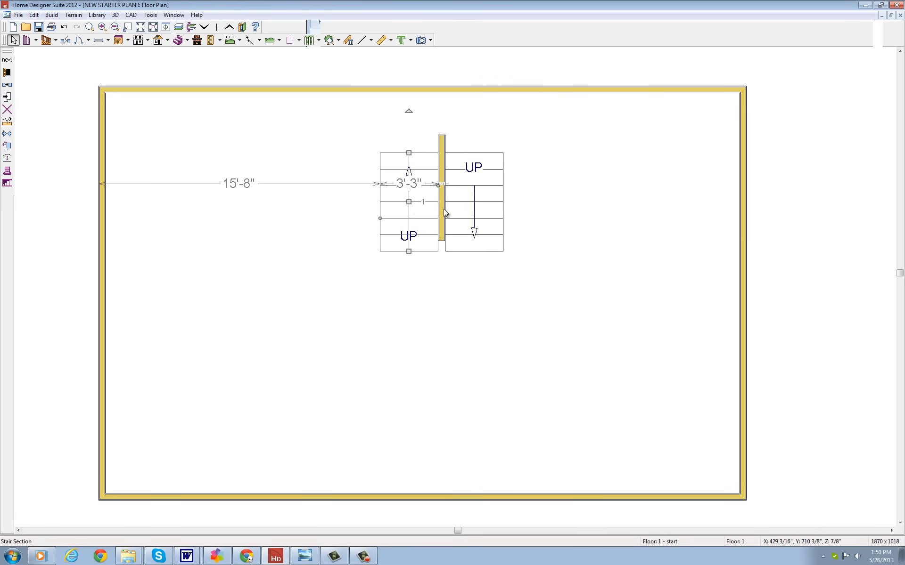
click(445, 213)
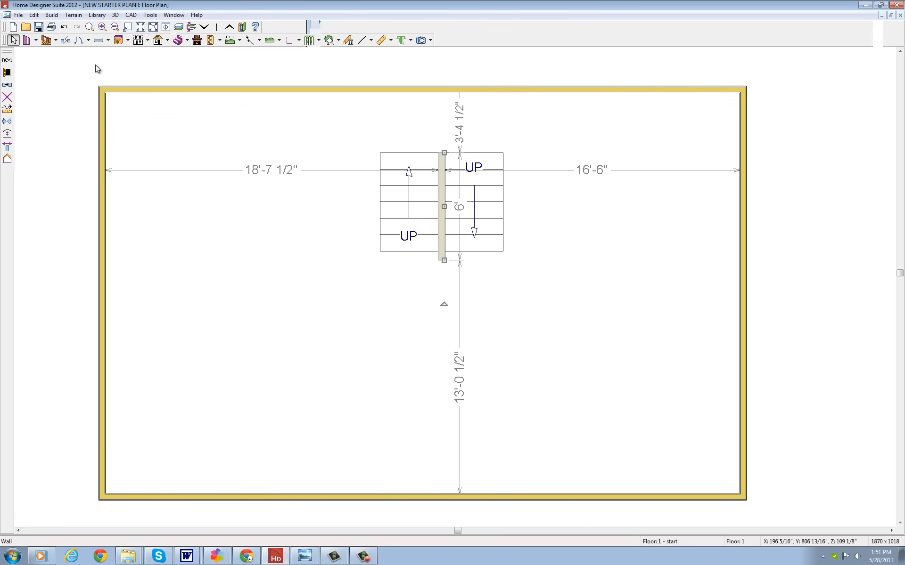
Add a stair landing between the upper wall and the two stair sections so that it connects them.
click(187, 41)
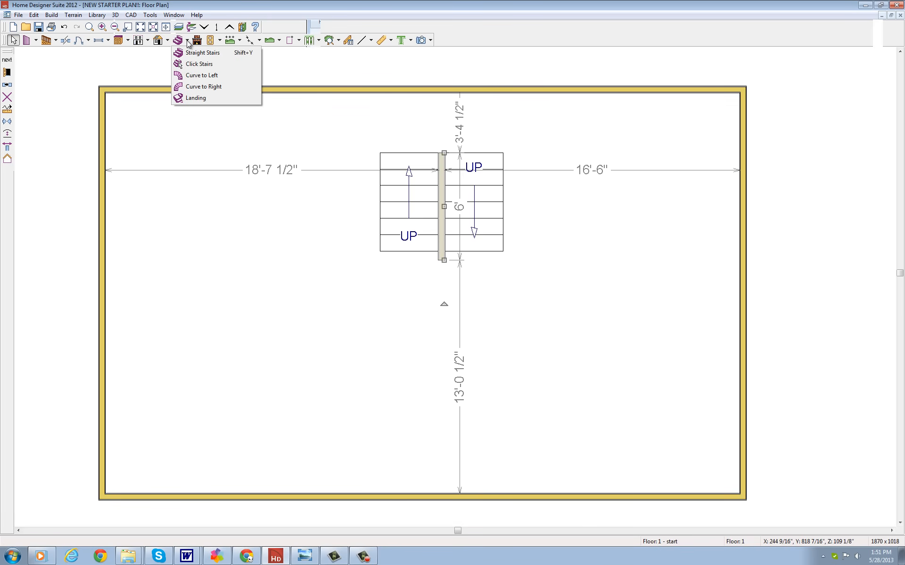
click(202, 98)
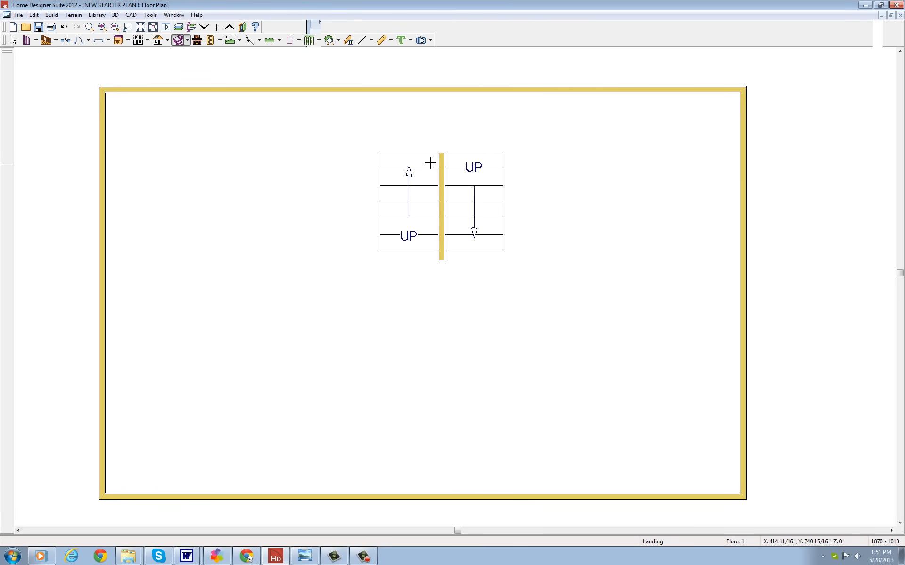
click(464, 143)
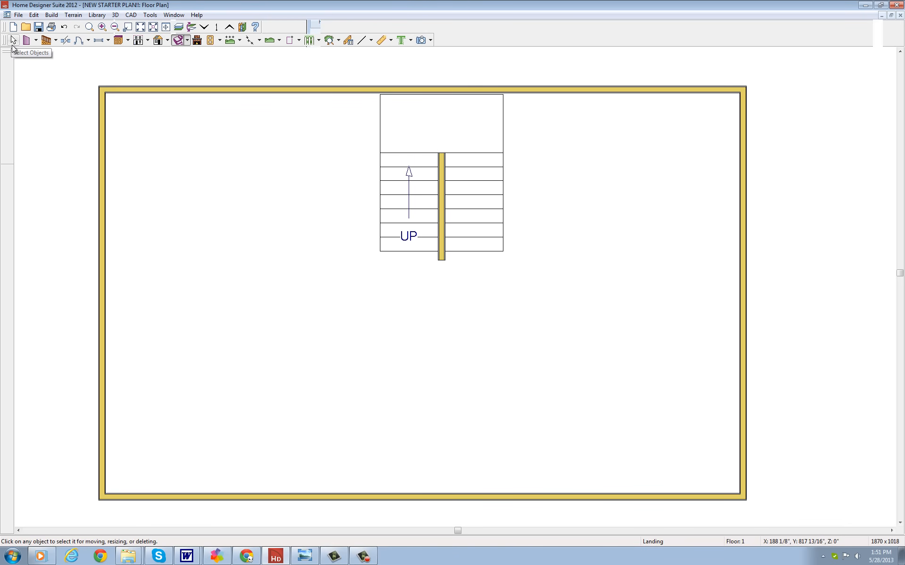
Draw a 9'-1 1/2" straight interior wall from the upper wall along the right stair section and move it flush outside the stairs, 12'-10 1/2" from the right wall.
click(36, 41)
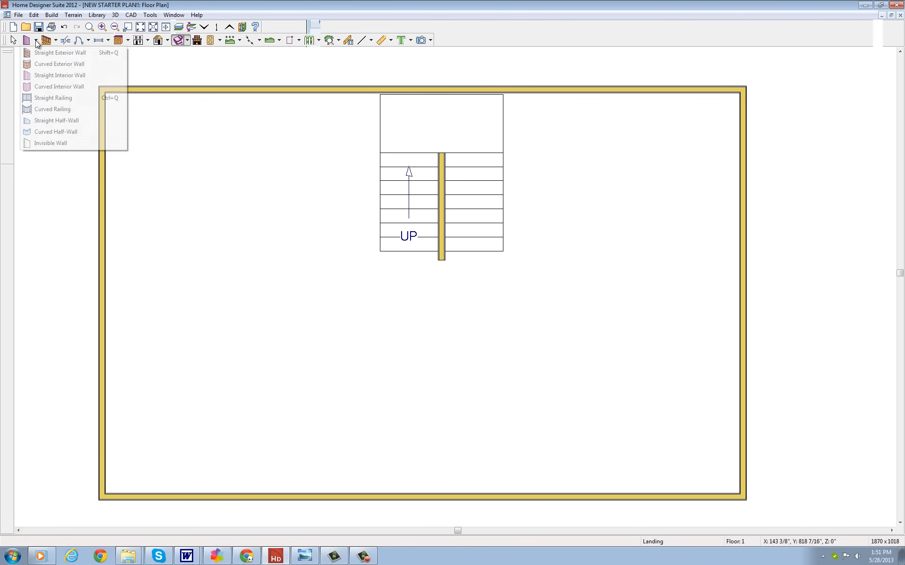
click(56, 77)
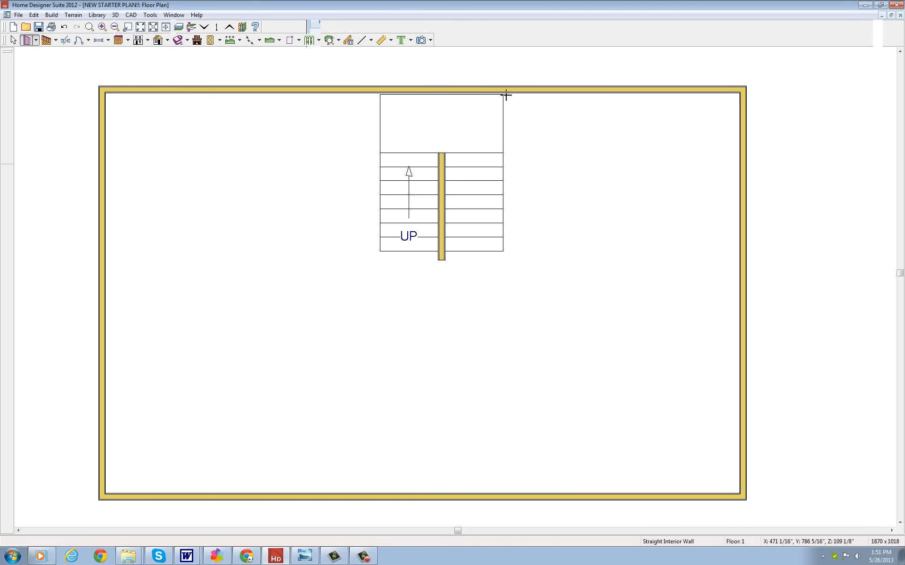
drag(505, 93, 503, 256)
click(503, 177)
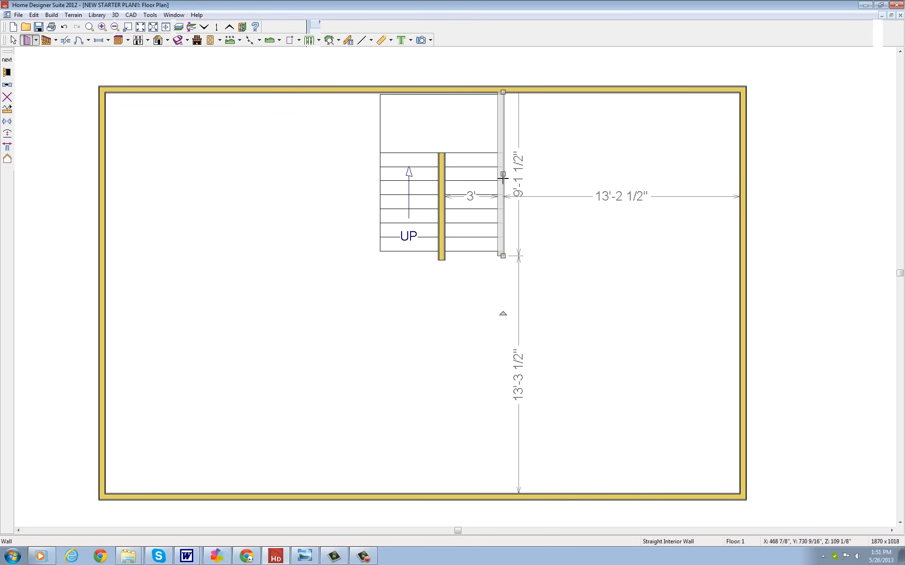
click(507, 175)
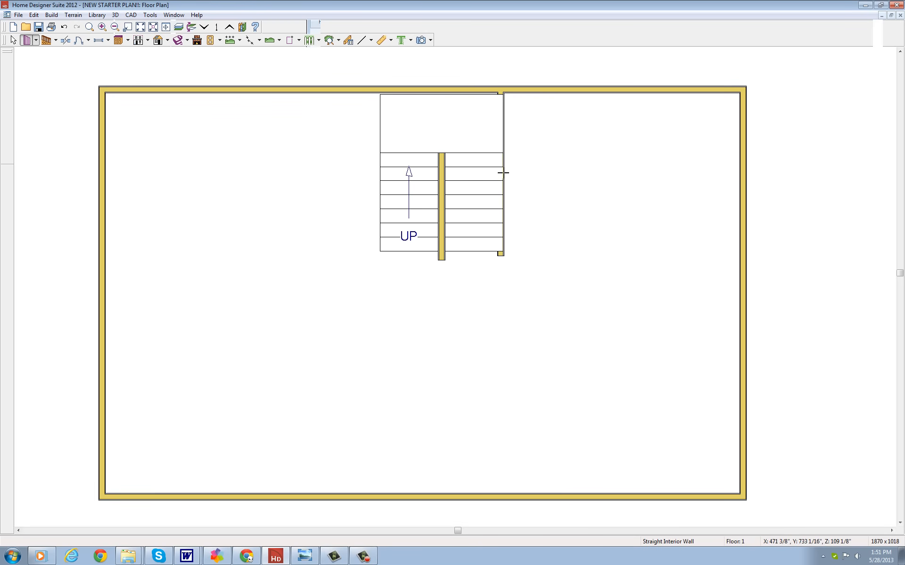
click(503, 173)
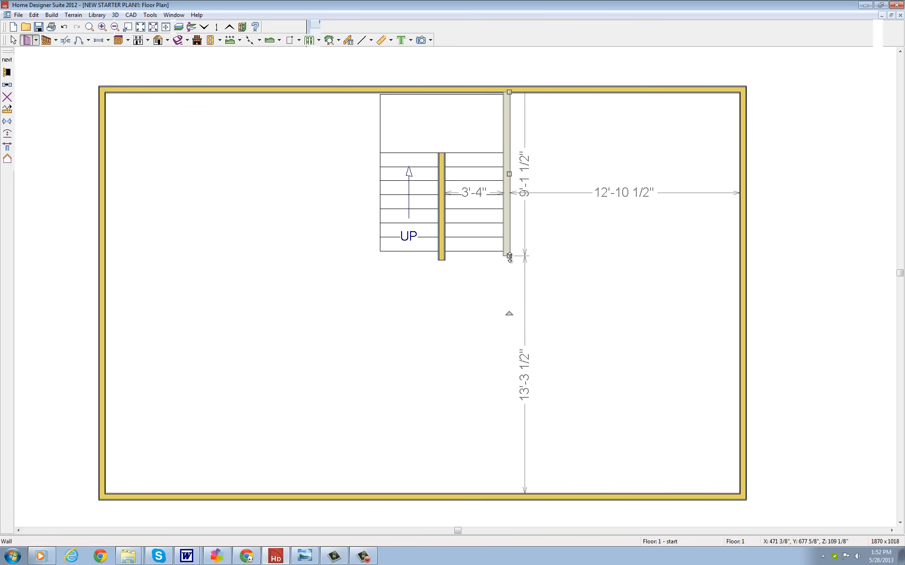
click(437, 264)
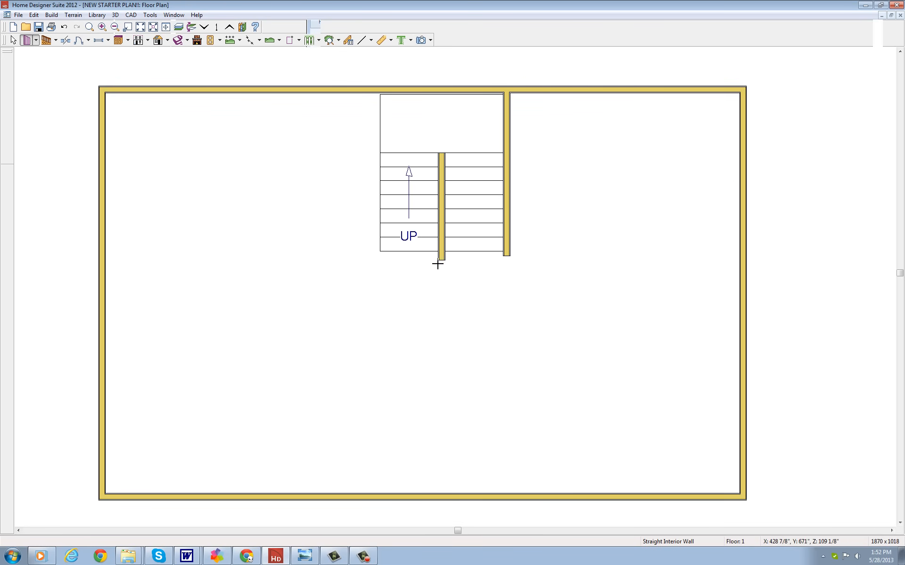
Close the right stair section's lower end with an interior wall and draw a 6'-6" wall down the left section's outer side from the upper wall.
drag(445, 258, 505, 258)
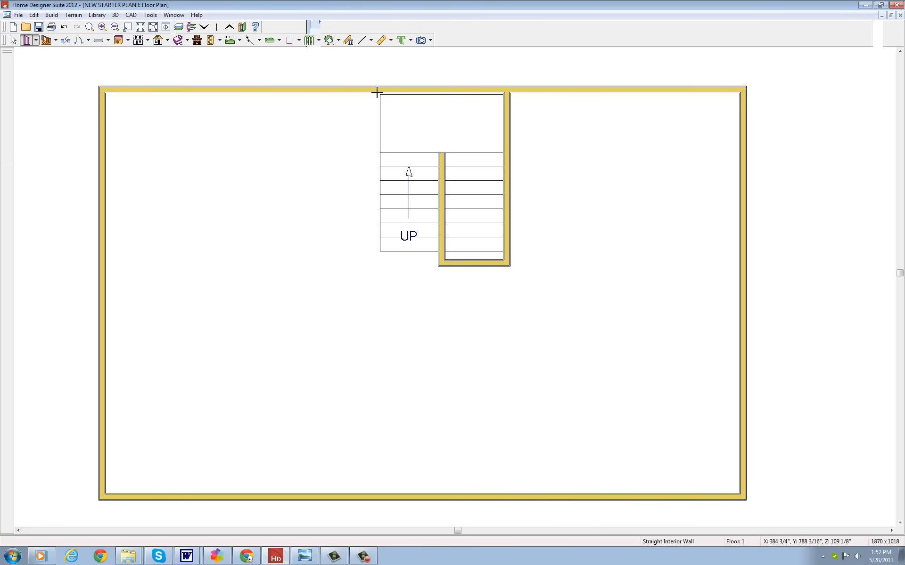
drag(377, 93, 386, 210)
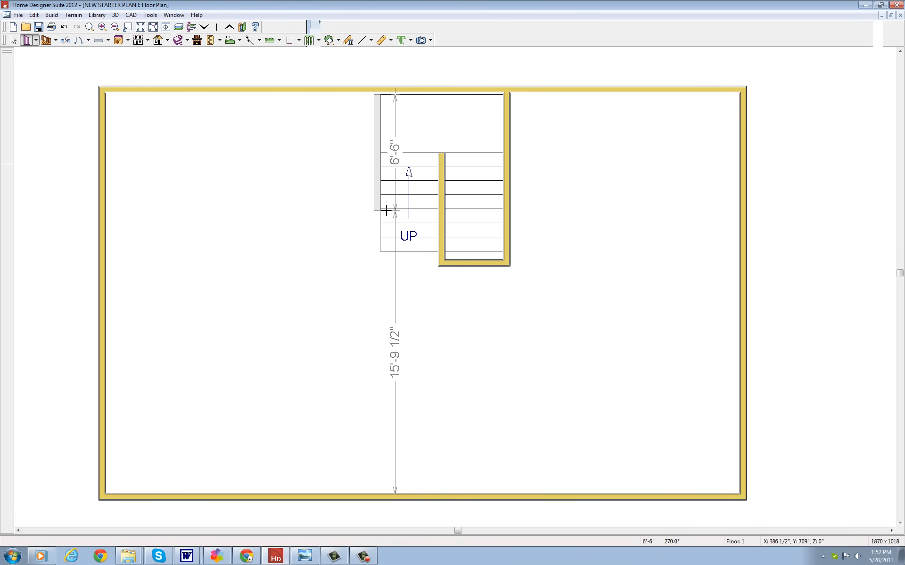
drag(386, 211, 386, 210)
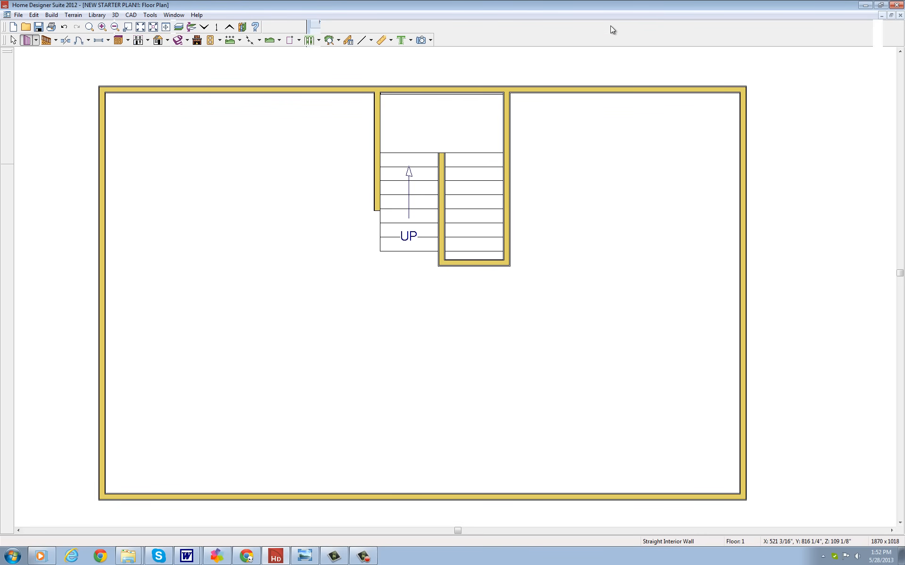
Inspect the enclosed staircase in a Full Camera view looking from the left exterior wall toward the stairs, and return to the floor plan.
click(430, 41)
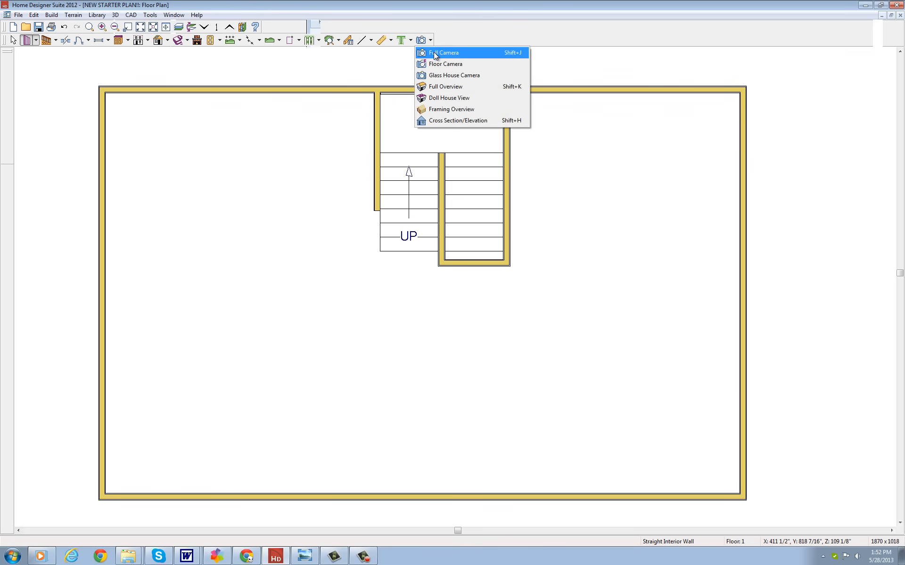
click(435, 54)
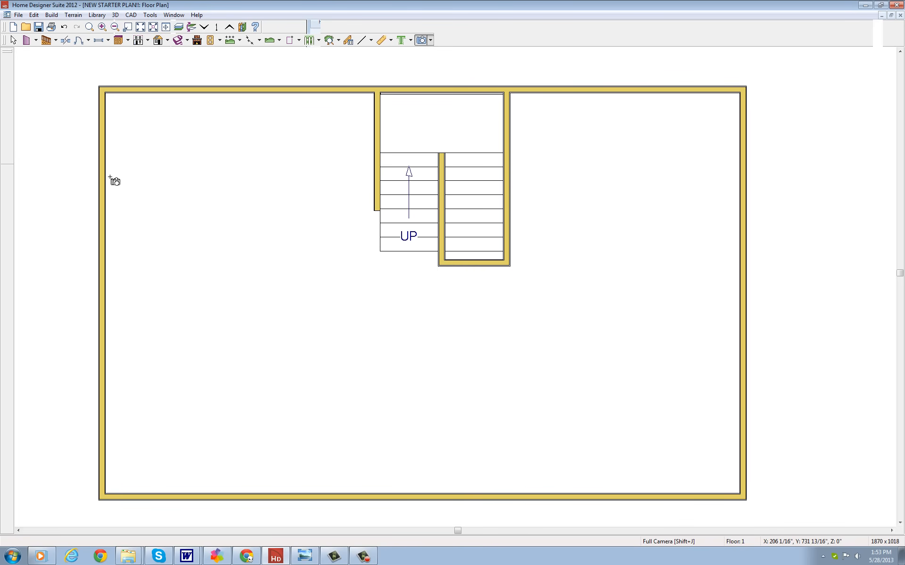
drag(109, 176, 362, 180)
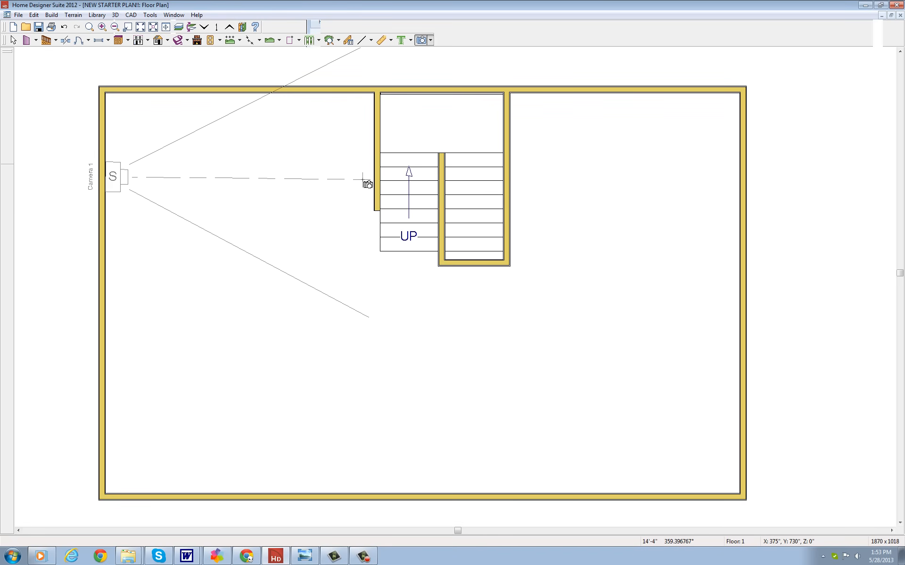
drag(361, 180, 361, 179)
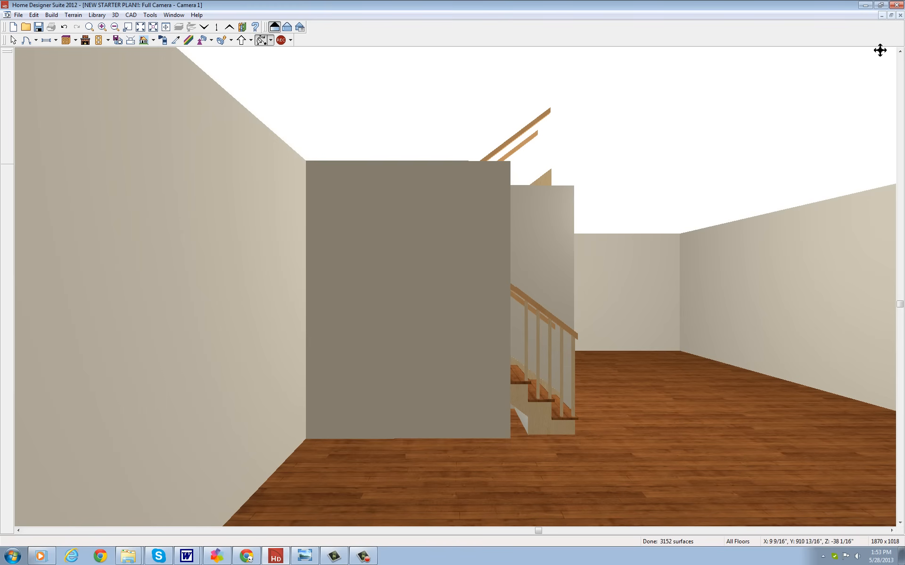
click(900, 15)
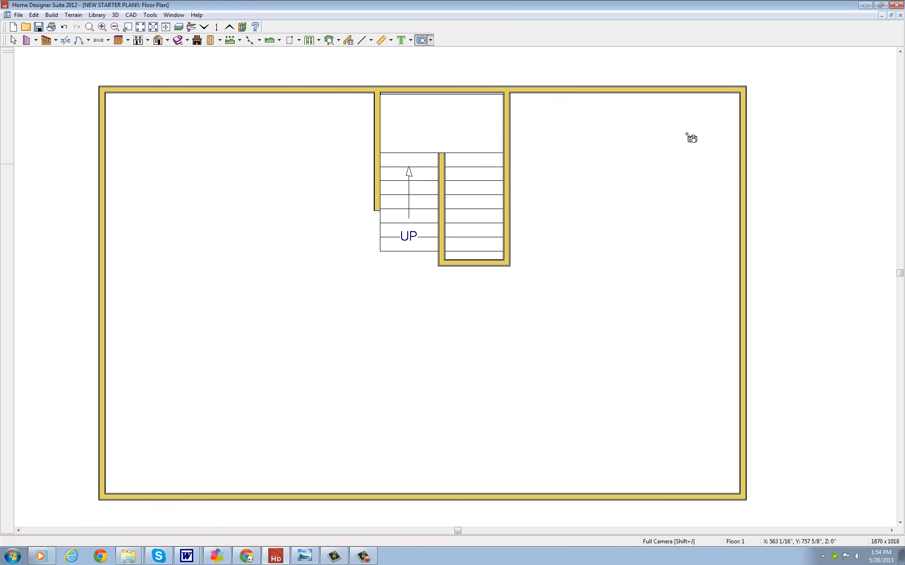
Switch to Windows Photo Viewer and examine the full-size BFU_Plan reference image for the room layout, then return to the floor plan.
click(36, 41)
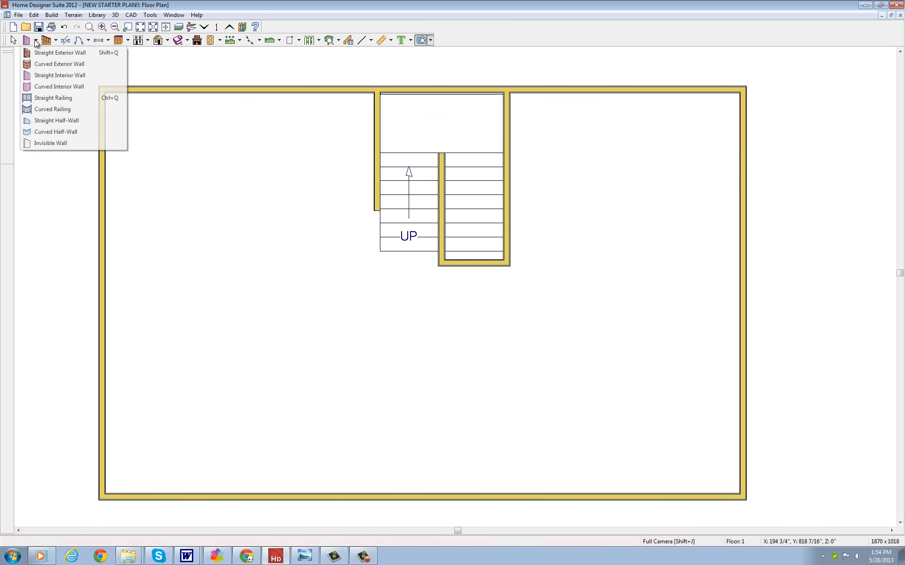
click(43, 77)
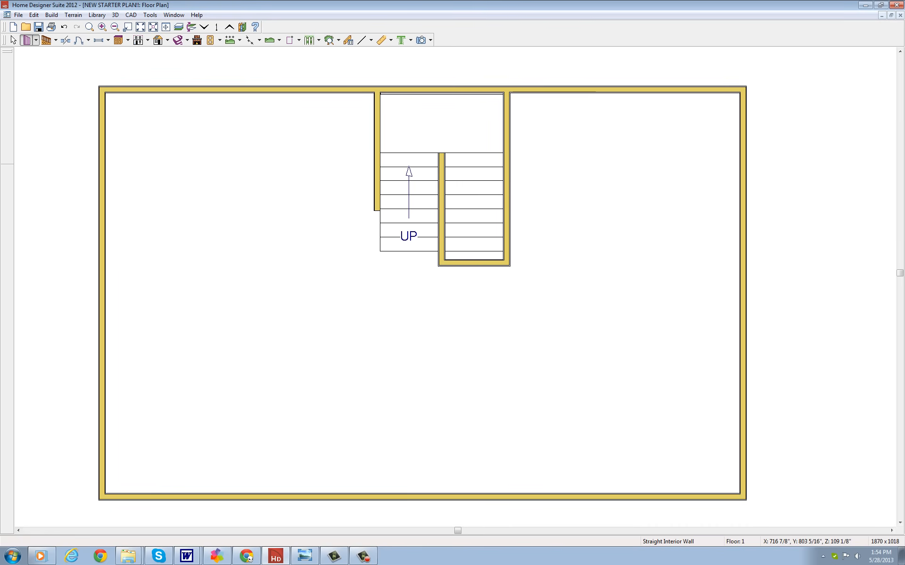
drag(904, 21, 489, 77)
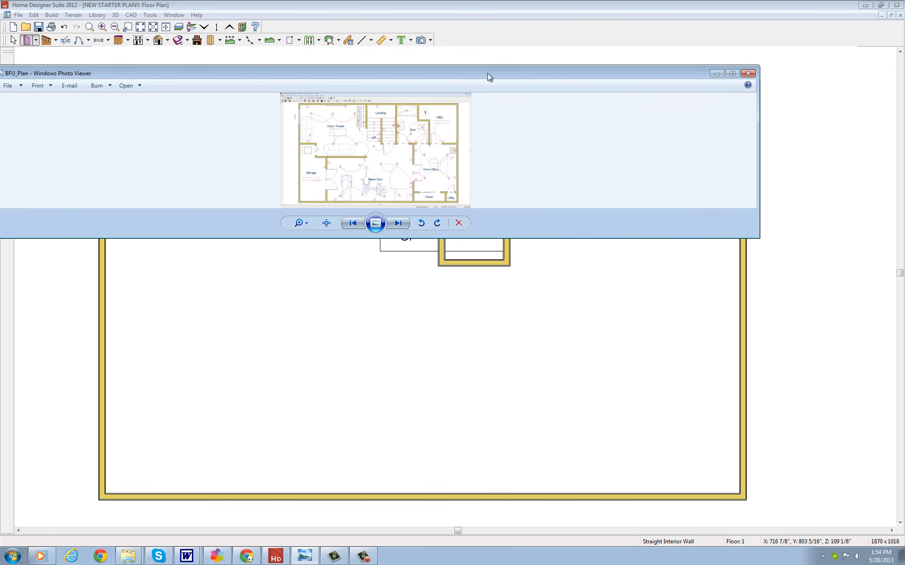
click(731, 74)
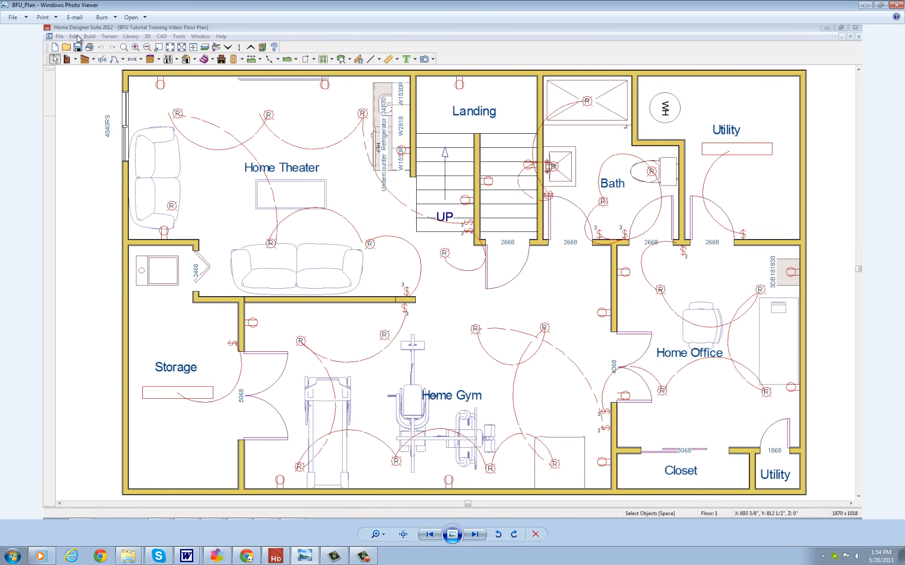
drag(559, 4, 904, 4)
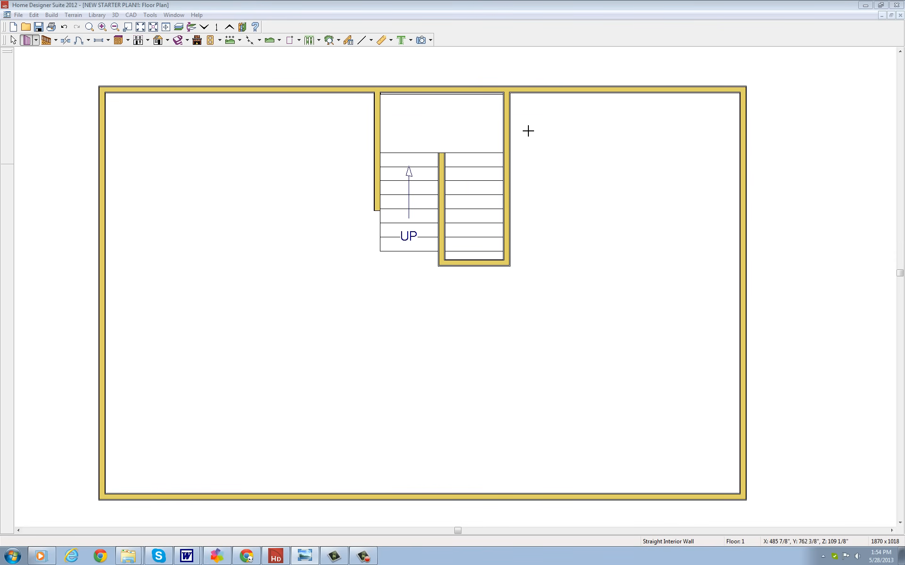
Draw stepped straight interior walls from the left exterior wall to the lower exterior wall, enclosing the storage room in the plan's lower-left corner.
click(35, 43)
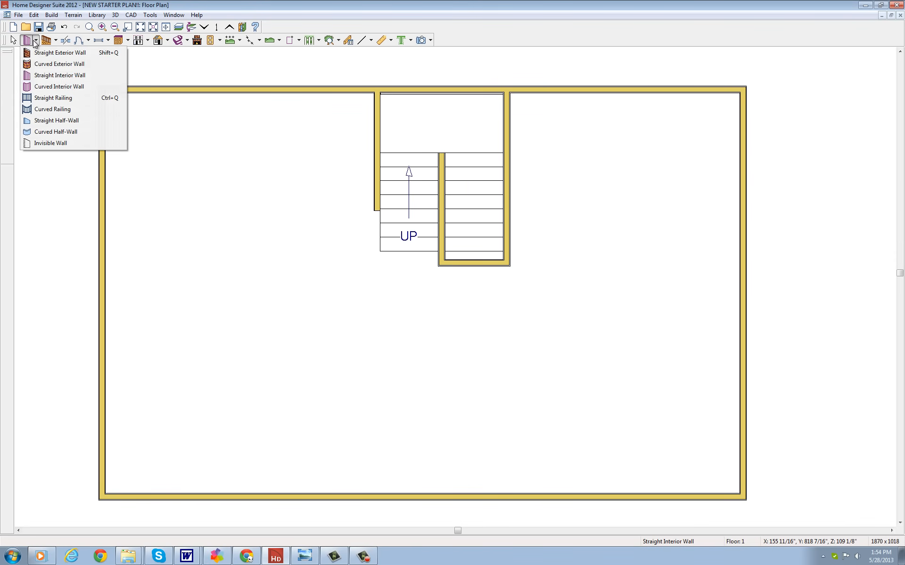
click(37, 75)
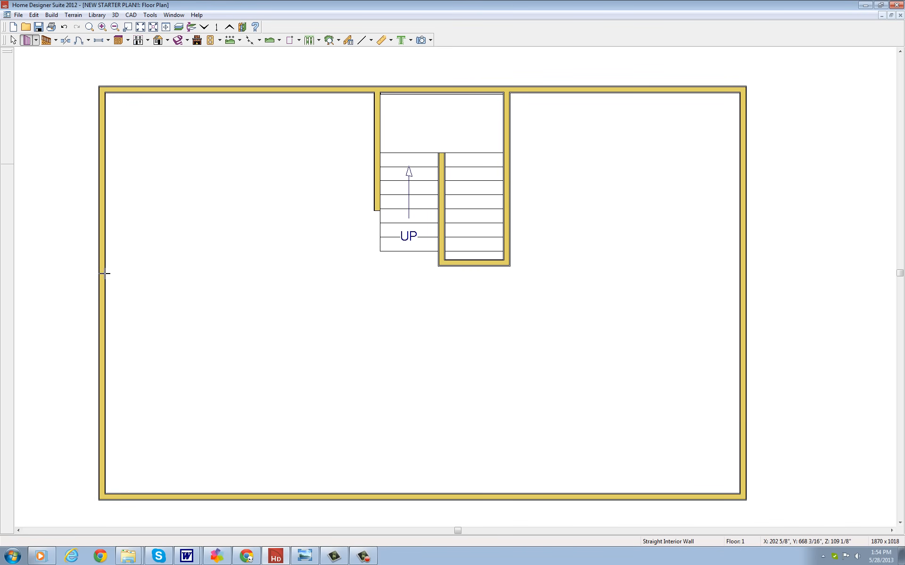
mouse_move(105, 279)
mouse_down()
mouse_move(176, 279)
mouse_move(176, 336)
mouse_up()
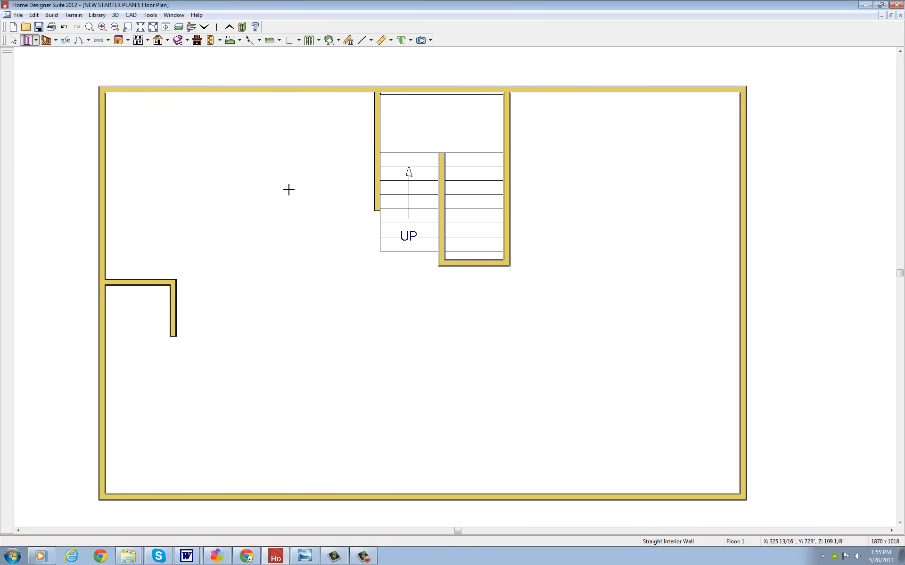
drag(175, 337, 222, 494)
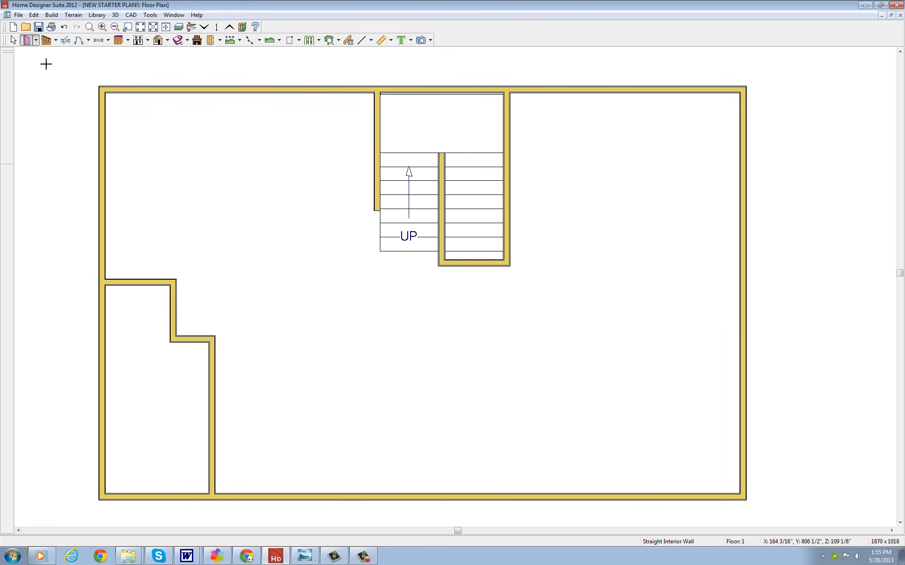
Draw an 8'-4" straight half-wall extending right from the storage room's outer upper corner.
click(36, 41)
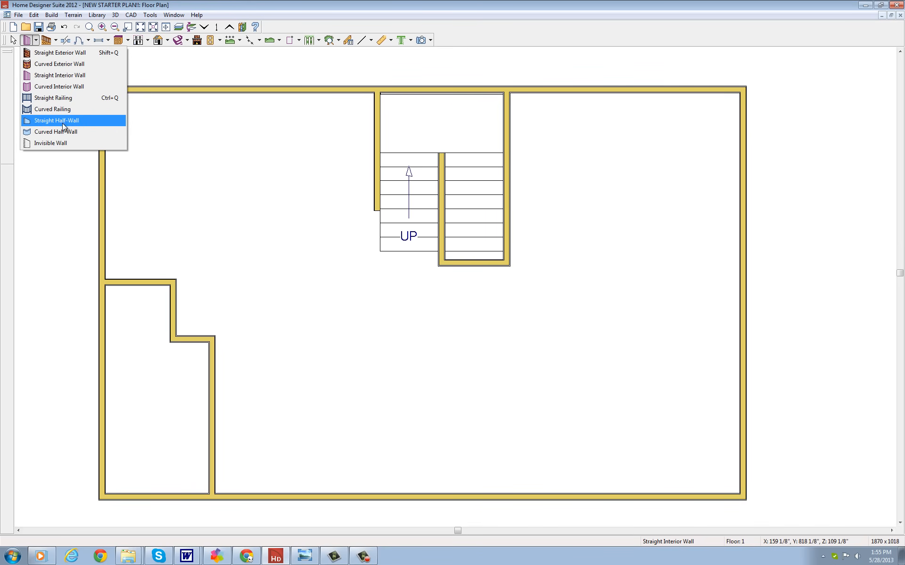
click(48, 121)
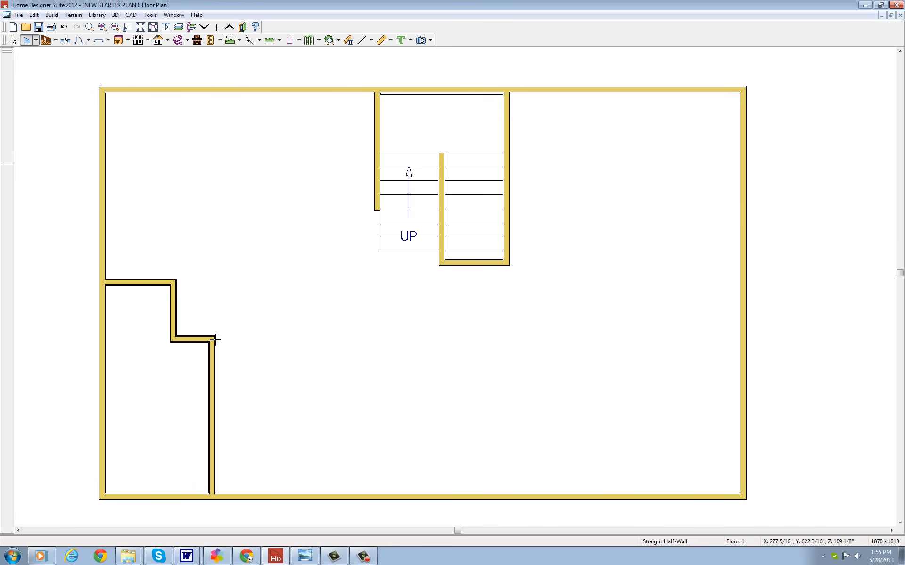
drag(217, 339, 361, 344)
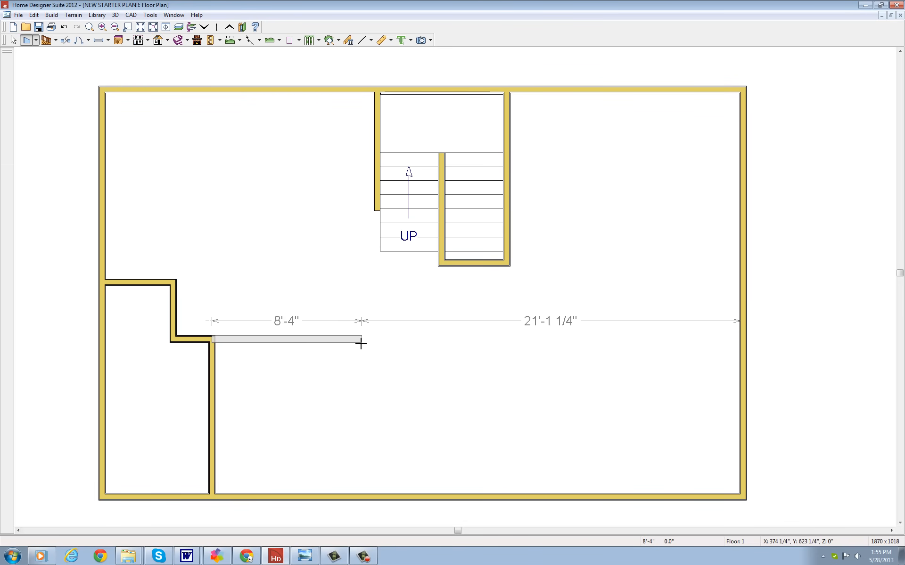
drag(361, 344, 361, 344)
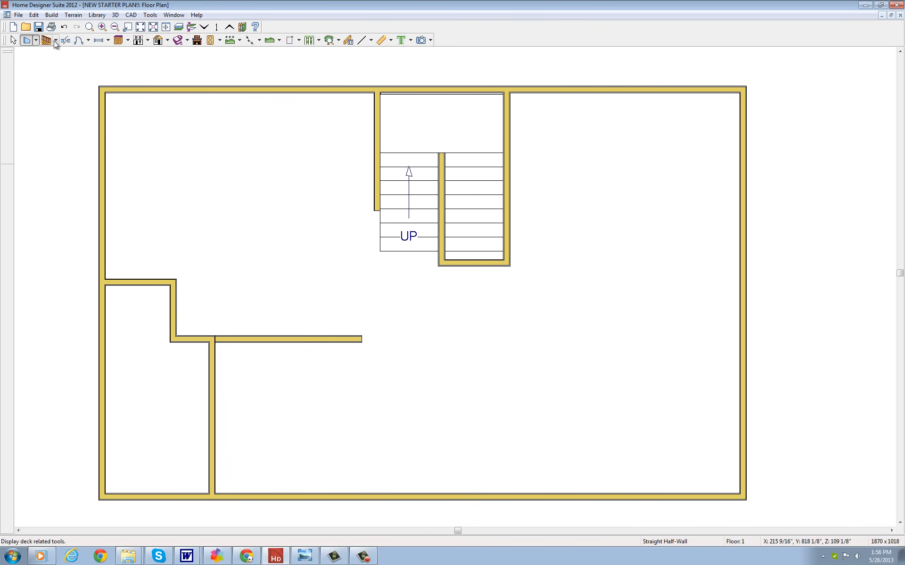
Inspect the half-wall in a Full Camera view looking down from the upper exterior wall, and return to the floor plan.
click(431, 41)
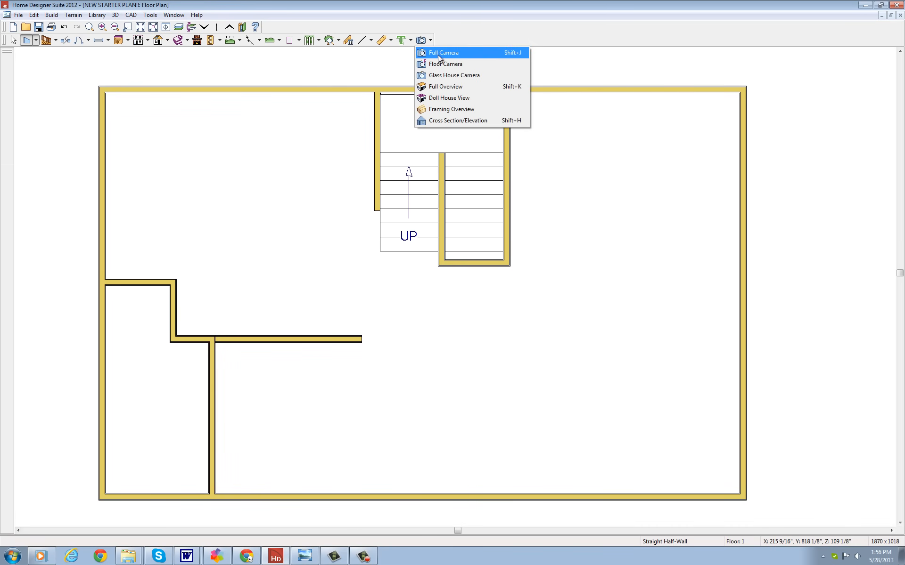
click(438, 54)
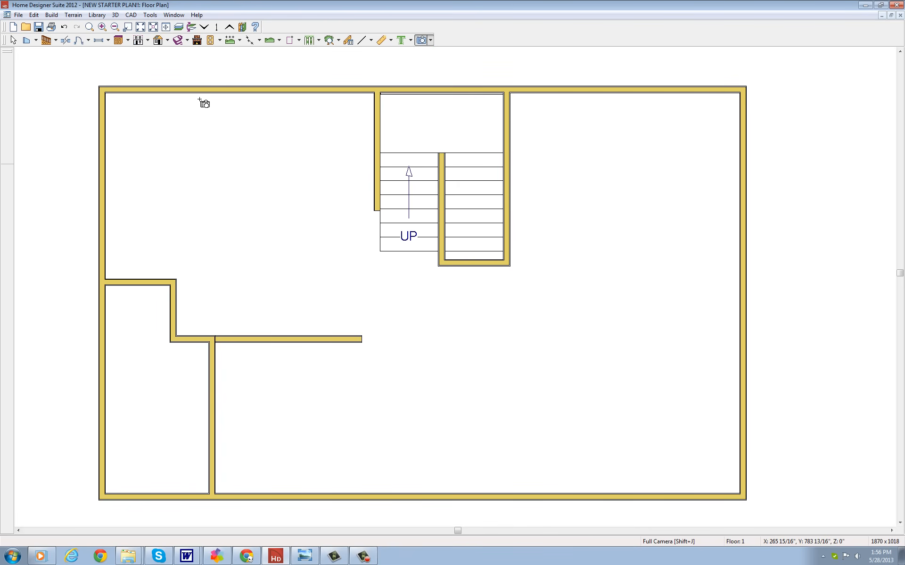
drag(203, 105, 257, 324)
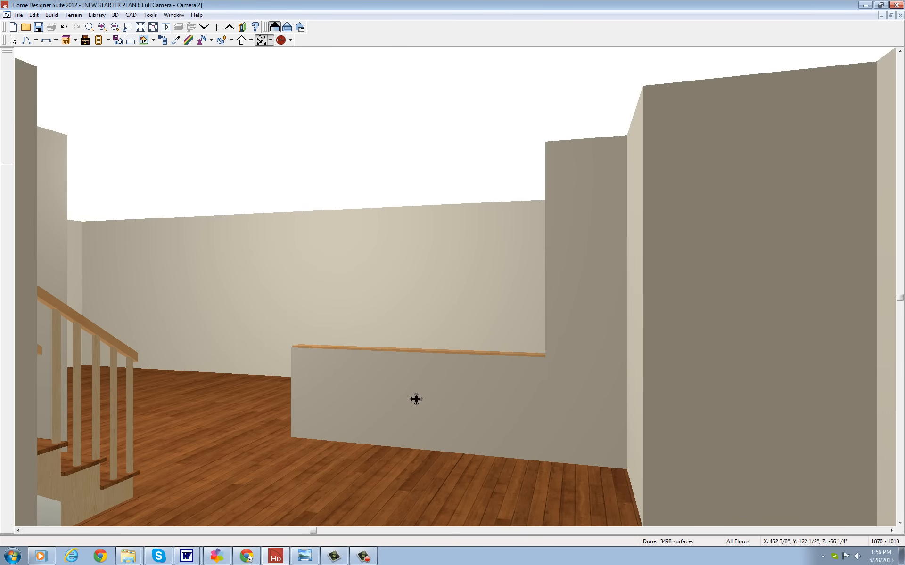
click(901, 15)
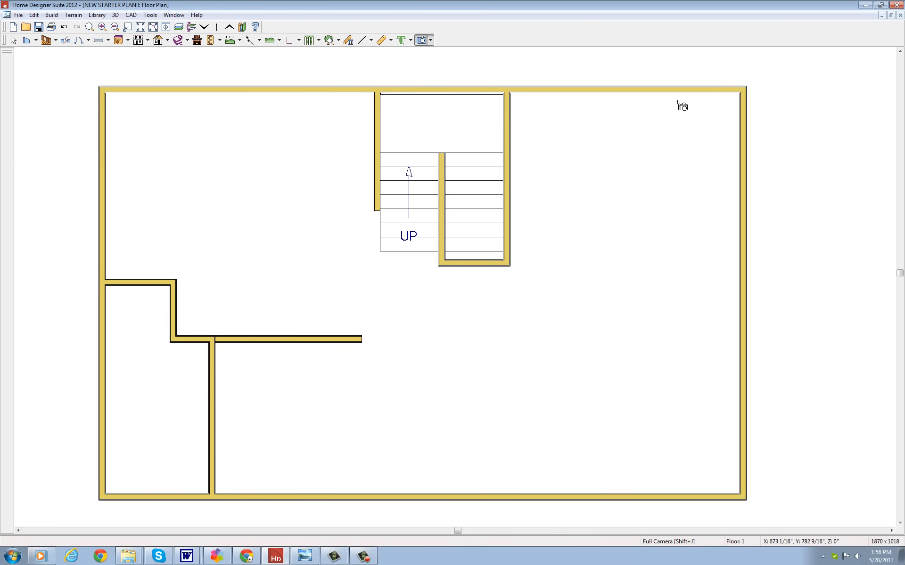
Extend the half-wall's free end with a short straight interior wall ending in line with the left edge of the stairs.
click(35, 41)
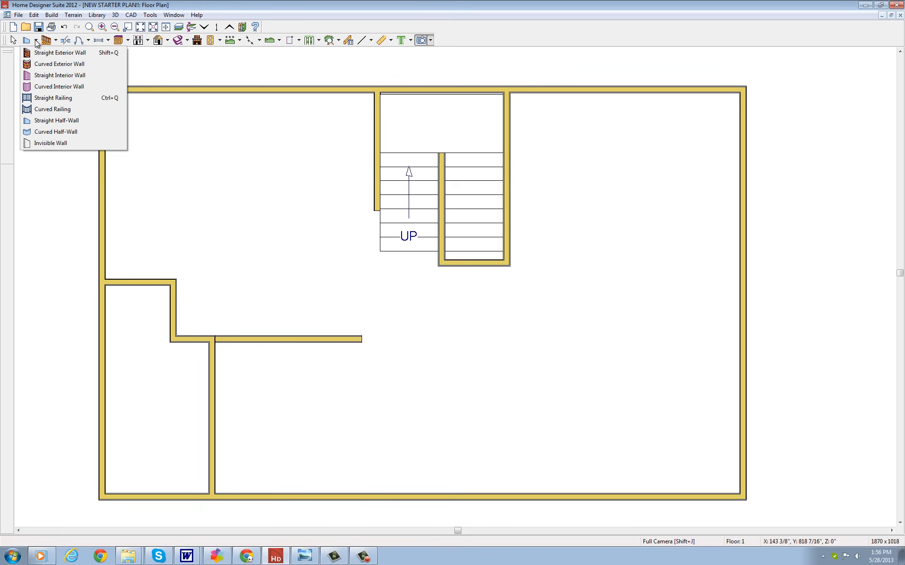
click(43, 75)
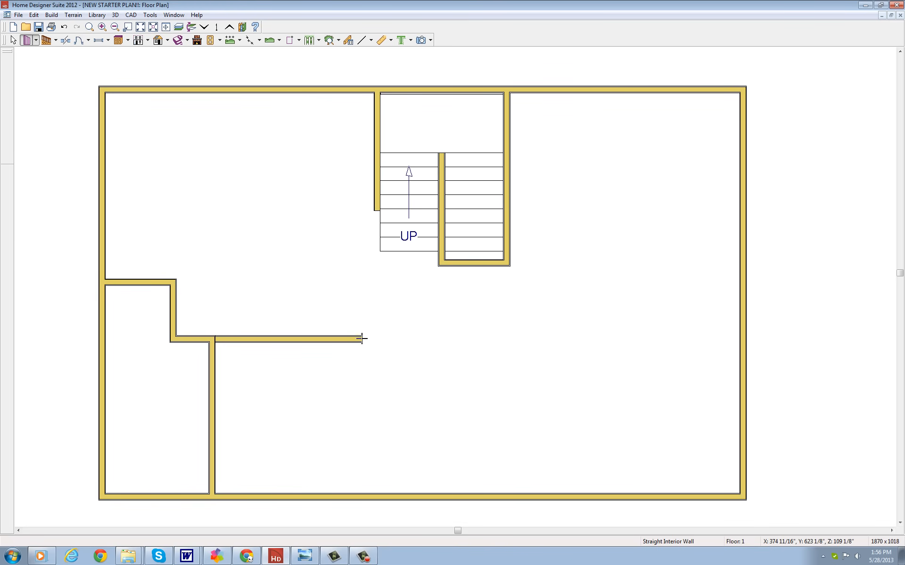
drag(362, 339, 379, 338)
Inspect the half-wall and its full-height end in a Full Camera view from the upper exterior wall, orbit around it, and return to the floor plan.
click(431, 40)
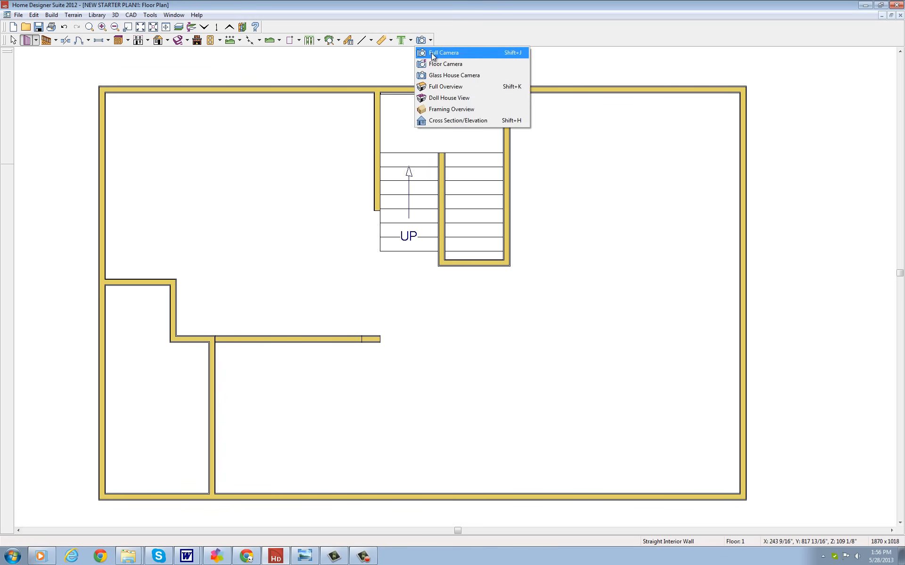
click(432, 56)
drag(274, 104, 289, 184)
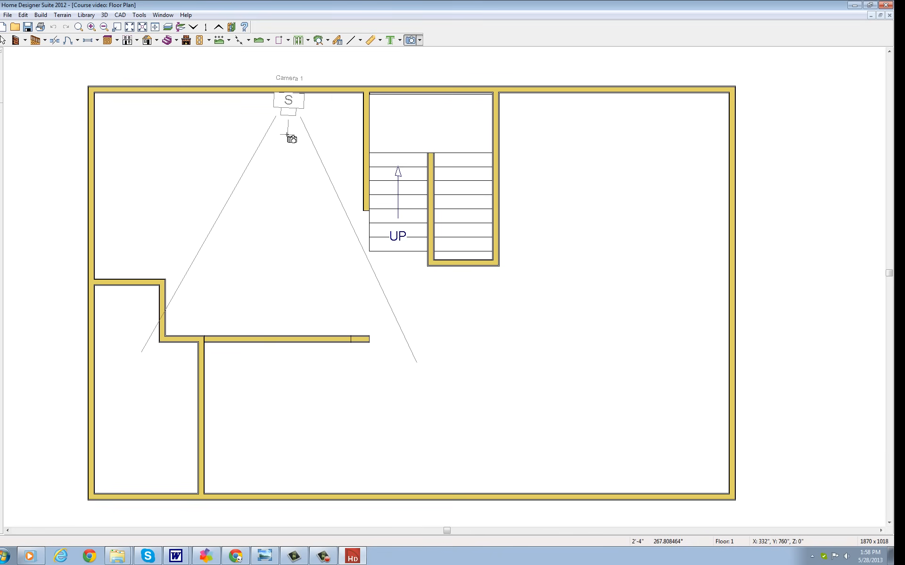
drag(288, 137, 286, 134)
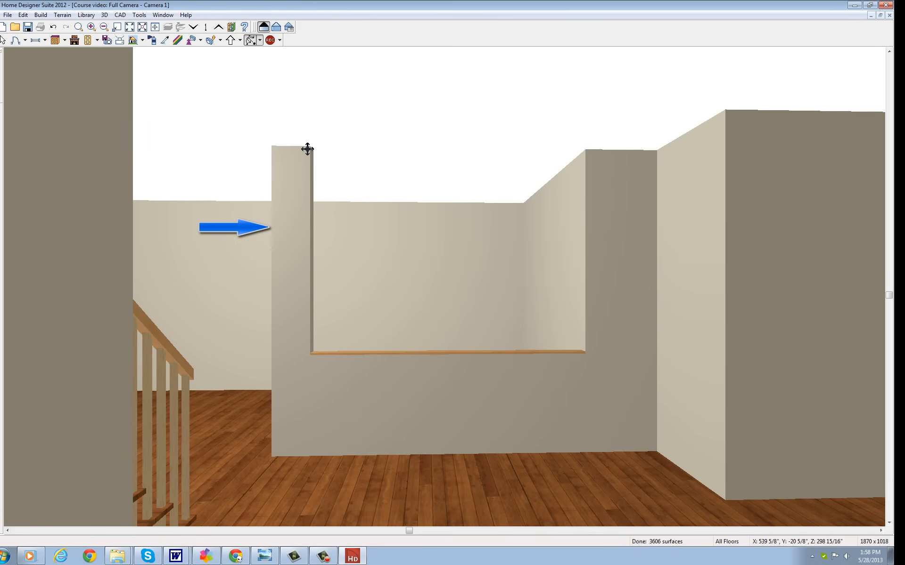
click(260, 41)
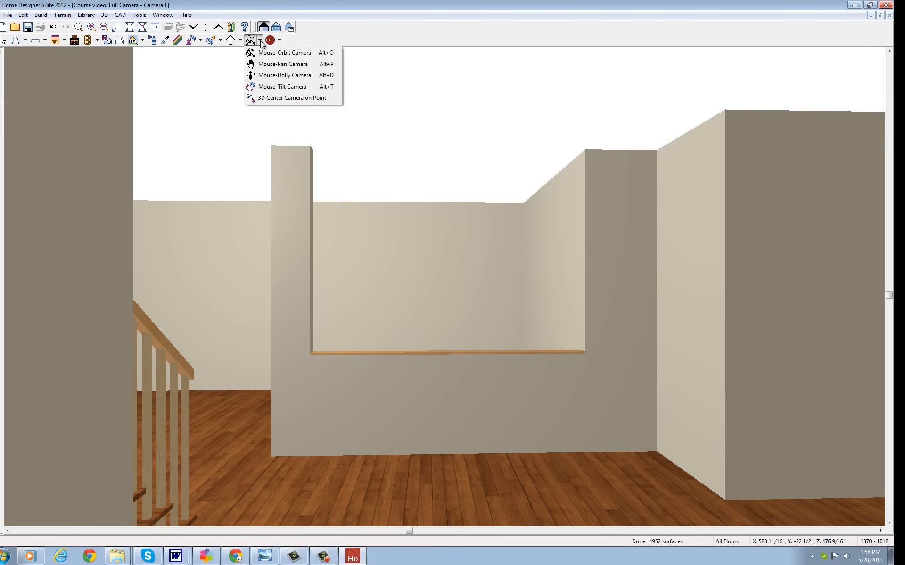
click(291, 55)
drag(597, 334, 608, 356)
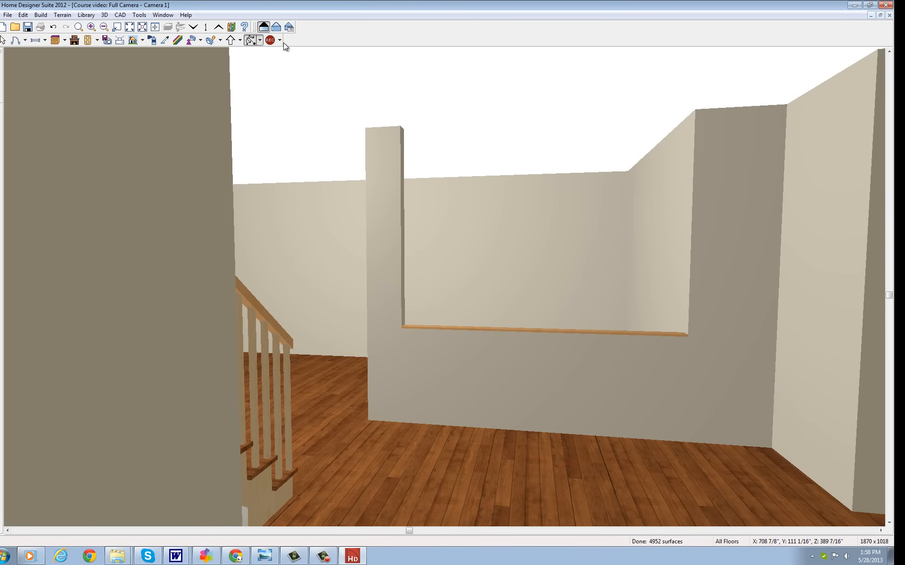
click(889, 15)
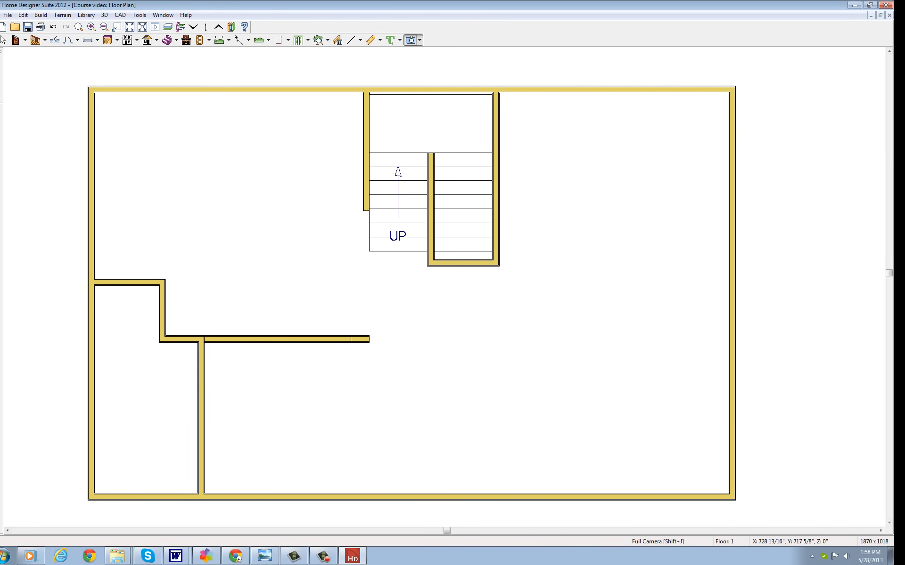
Extend the short horizontal wall at the foot of the stair enclosure to the plan's right exterior wall.
click(26, 43)
click(33, 76)
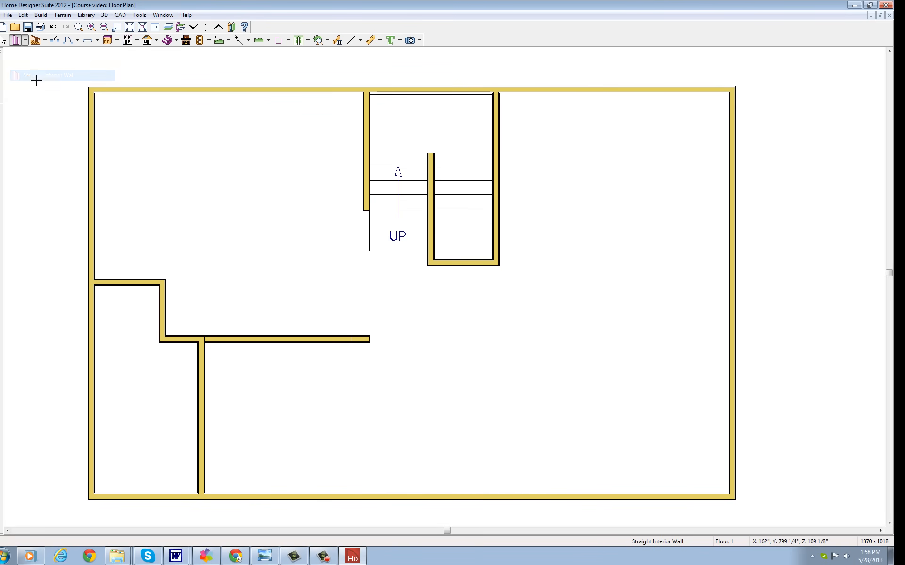
click(472, 262)
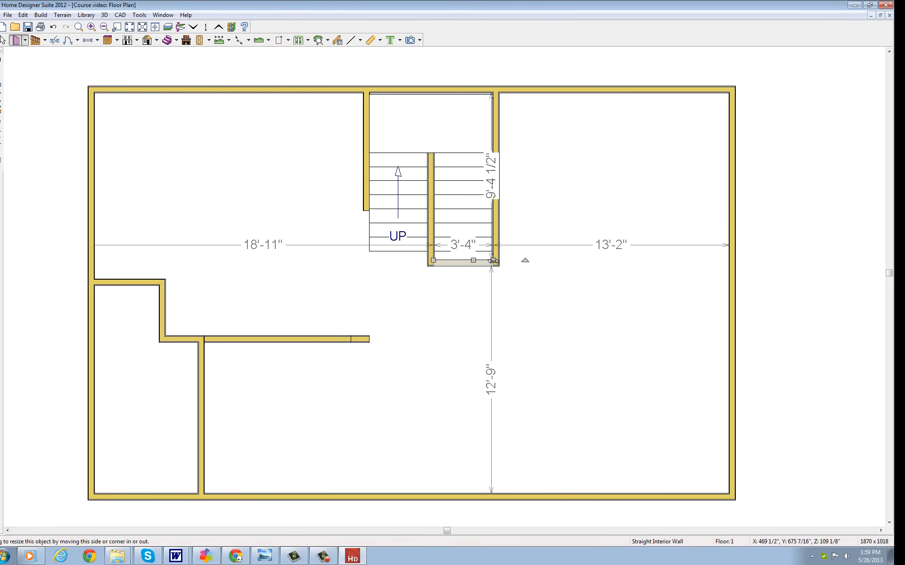
drag(492, 261, 729, 264)
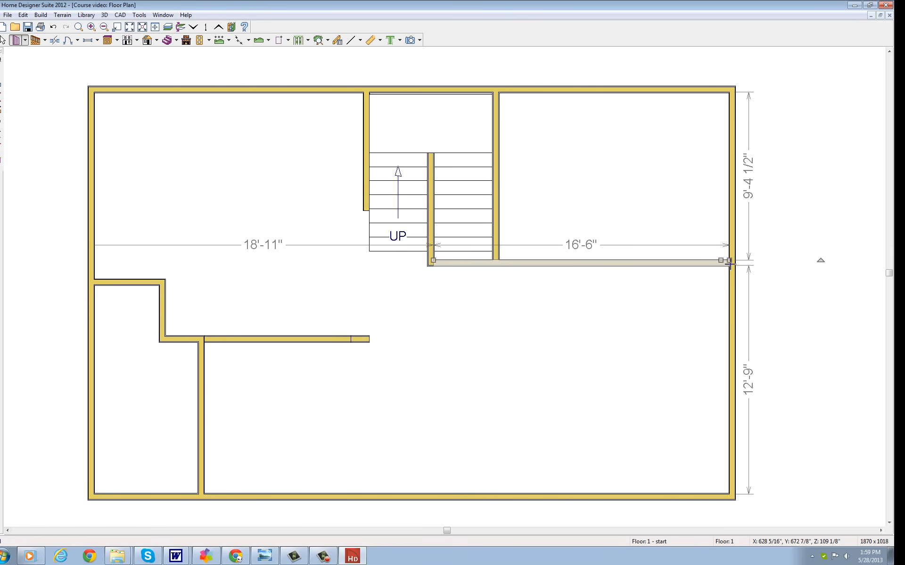
Draw a 3'-4 1/2" straight interior wall down from the upper exterior wall and position it 5'-2 1/2" right of the stair enclosure.
mouse_move(593, 91)
mouse_down()
mouse_move(586, 128)
mouse_move(585, 91)
mouse_move(587, 153)
mouse_up()
click(584, 104)
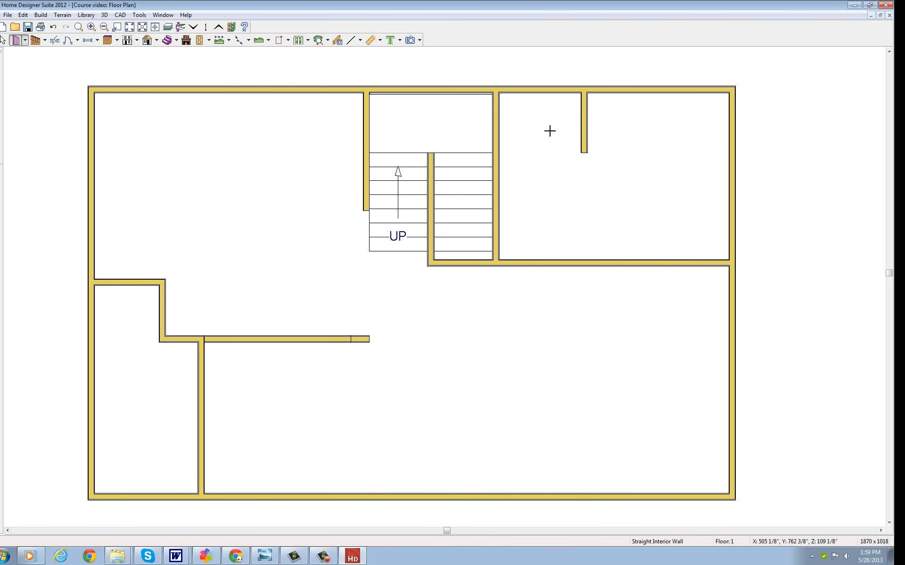
click(582, 119)
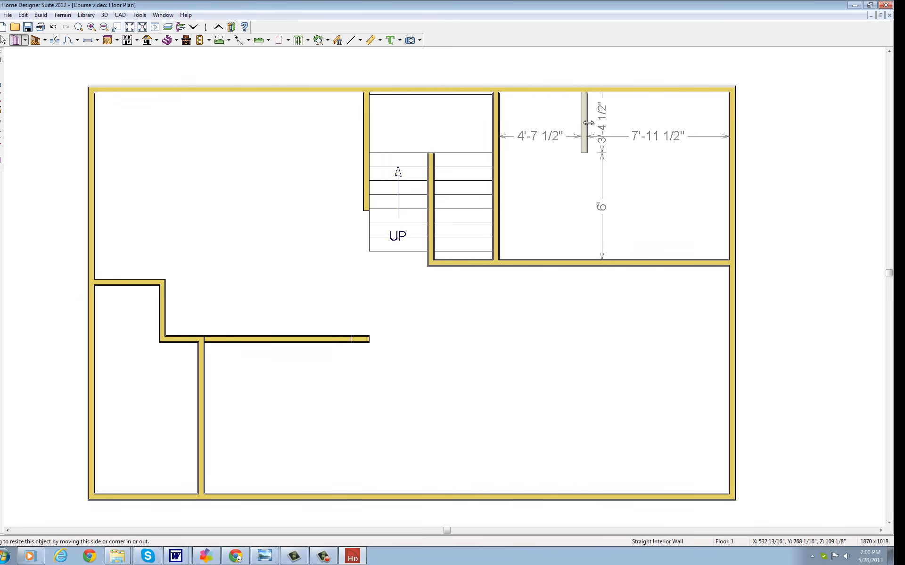
drag(588, 123, 597, 121)
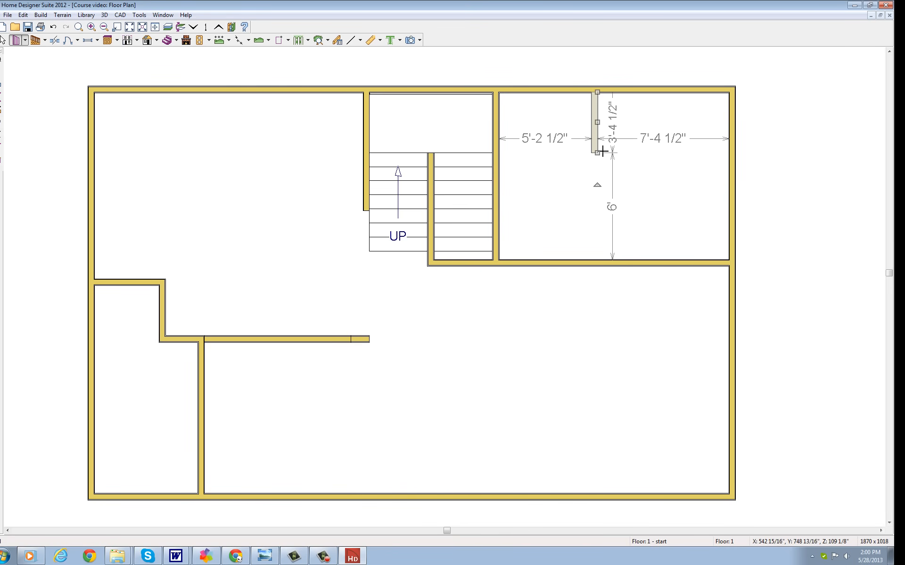
click(626, 149)
click(627, 149)
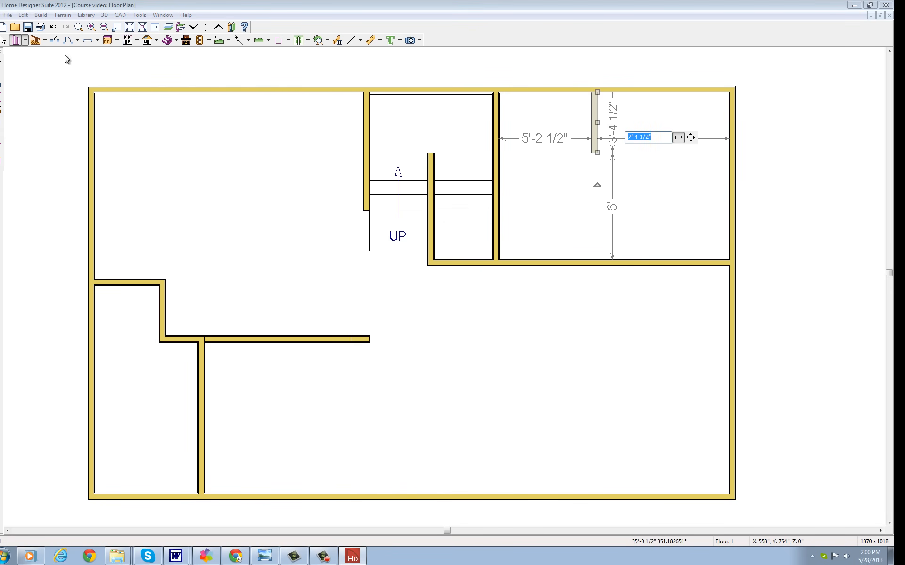
click(24, 40)
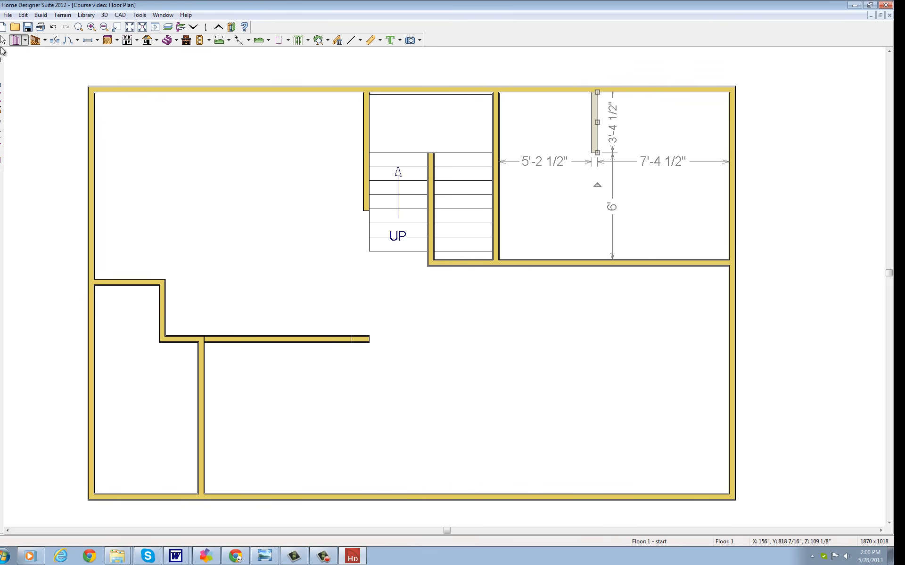
click(654, 222)
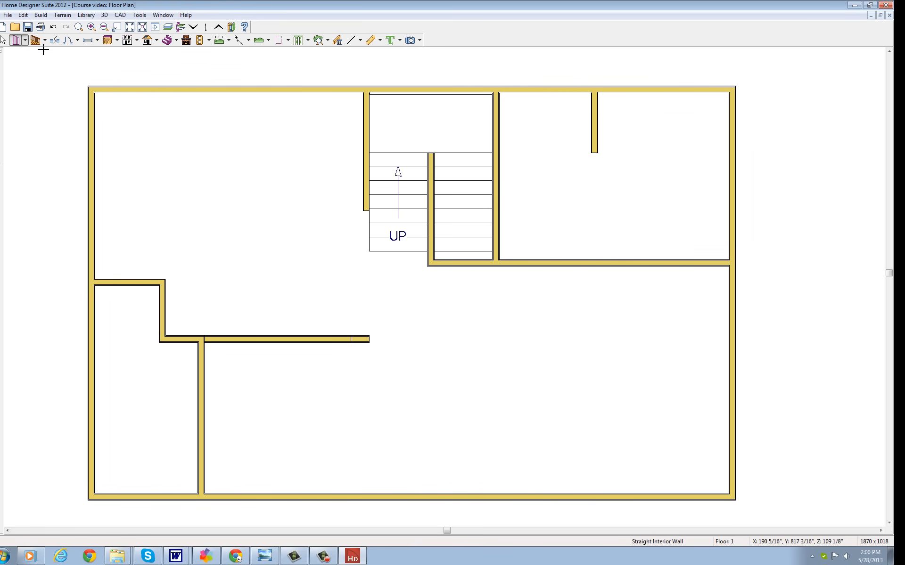
Continue from the short wall's free end with stepped straight interior walls, running right and down to the horizontal wall extending from the stairs.
click(26, 41)
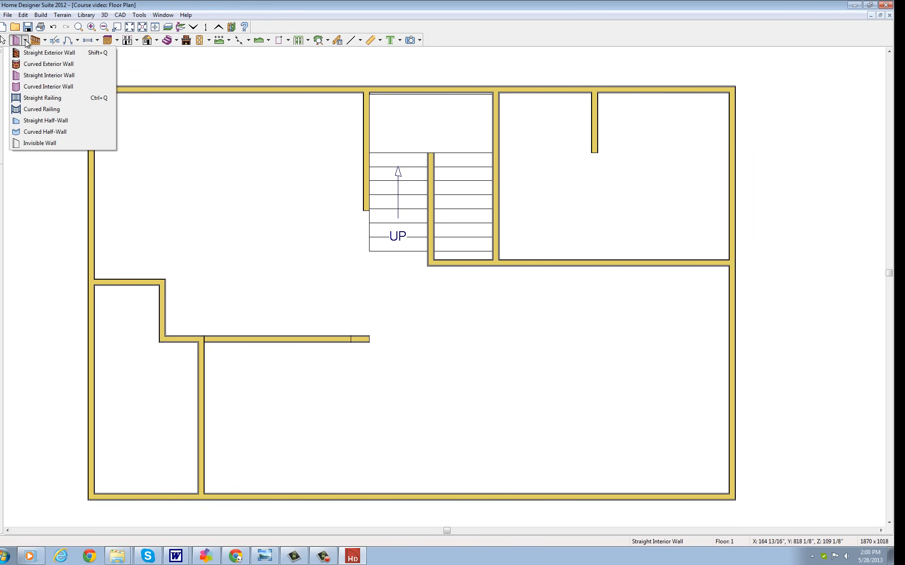
click(41, 76)
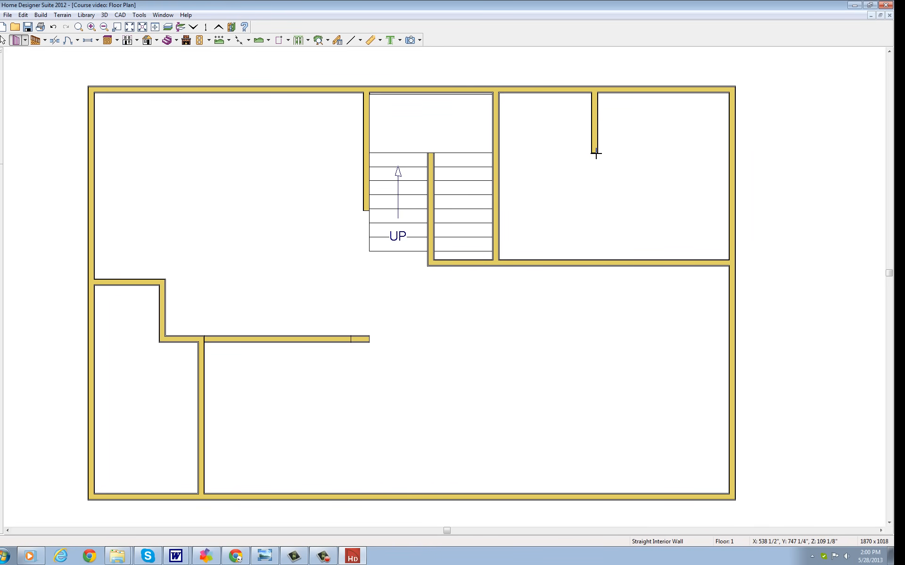
drag(595, 152, 640, 263)
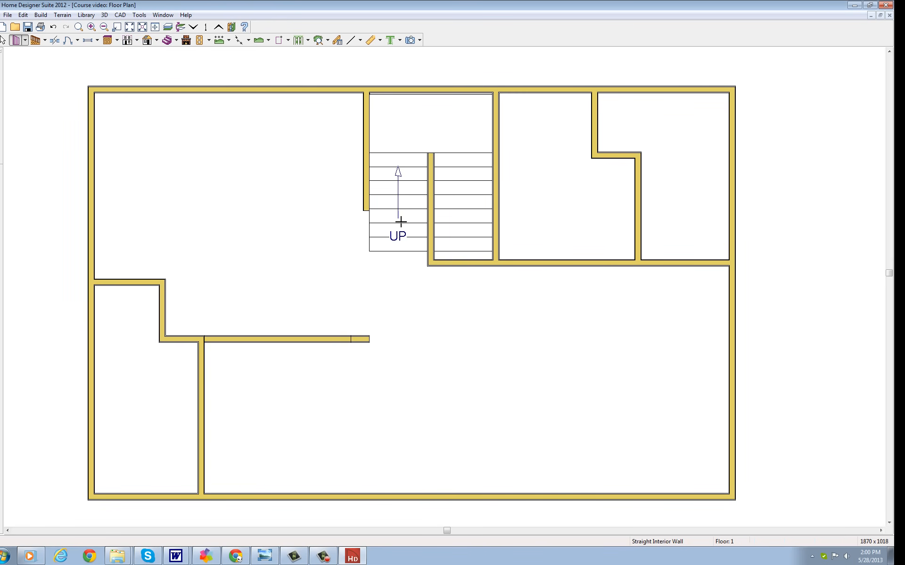
Draw a straight interior wall from the horizontal wall down to the lower exterior wall and position it 8'-11 3/8" from the right exterior wall.
click(25, 40)
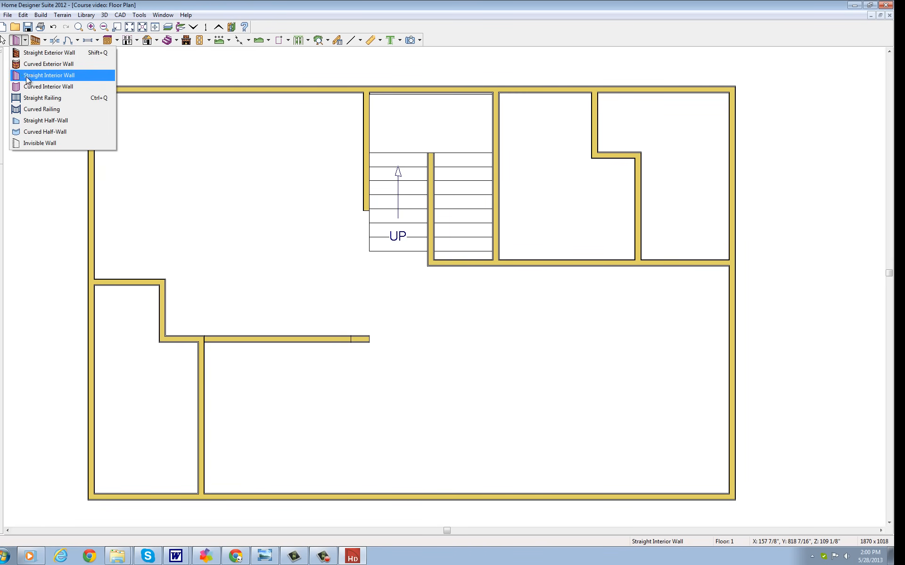
click(26, 75)
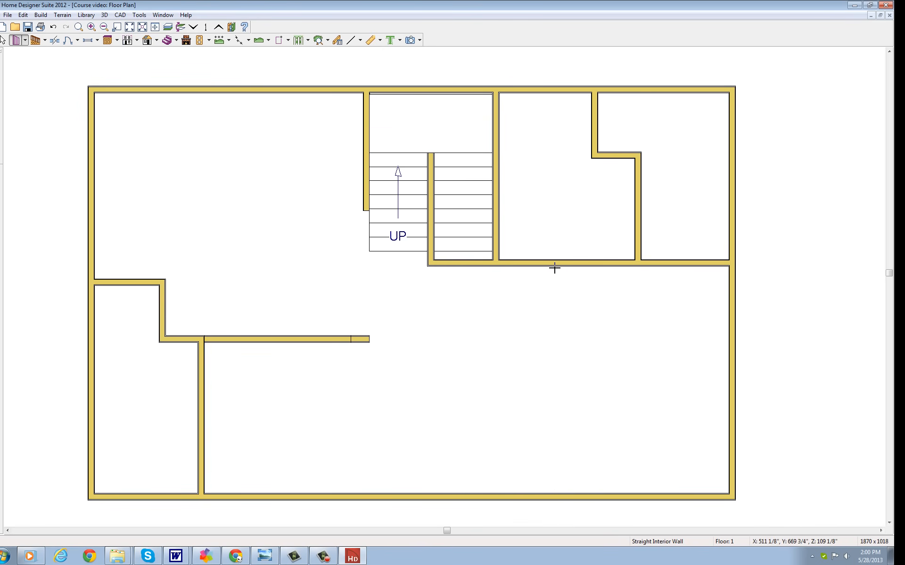
drag(553, 264, 565, 494)
click(551, 381)
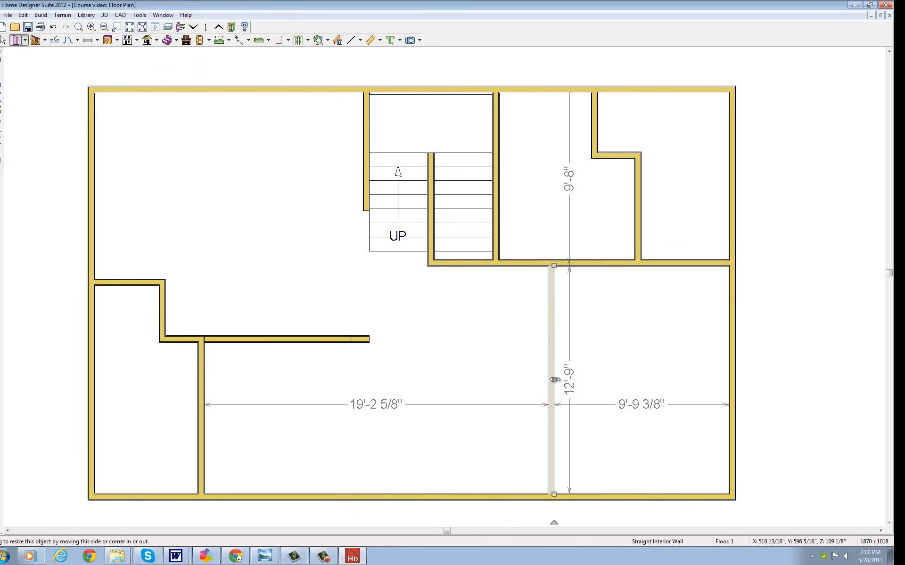
drag(555, 380, 540, 380)
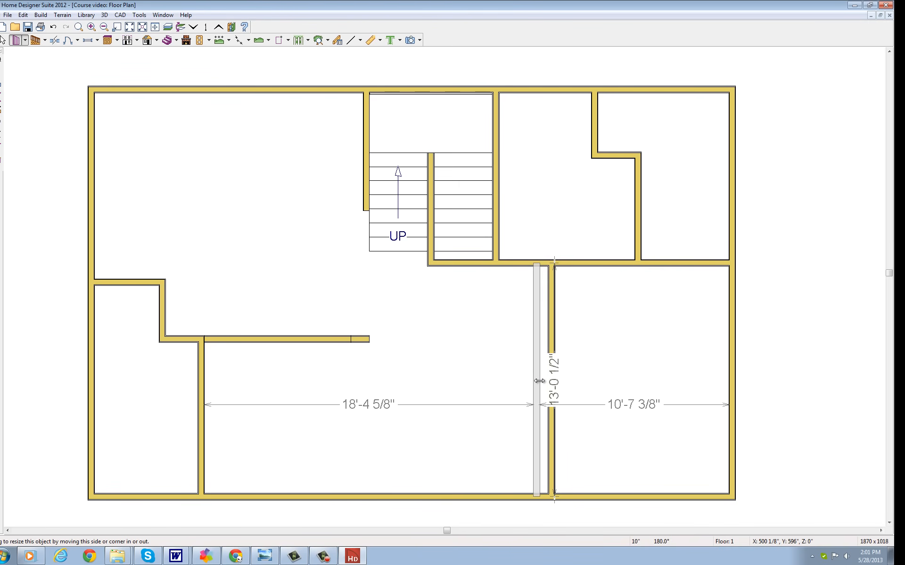
drag(539, 381, 568, 383)
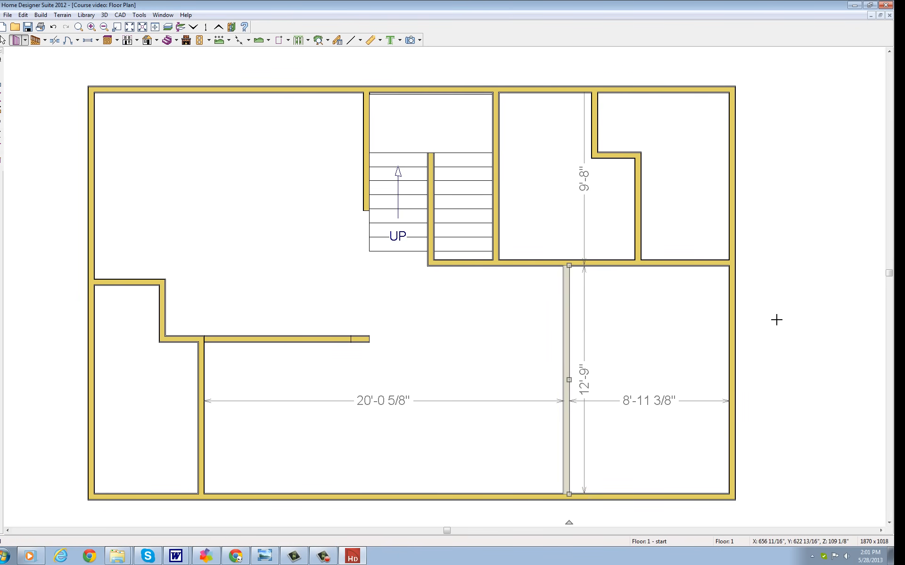
Move the right exterior wall outward until the lower-right room is 11'-0 3/8" wide.
click(733, 294)
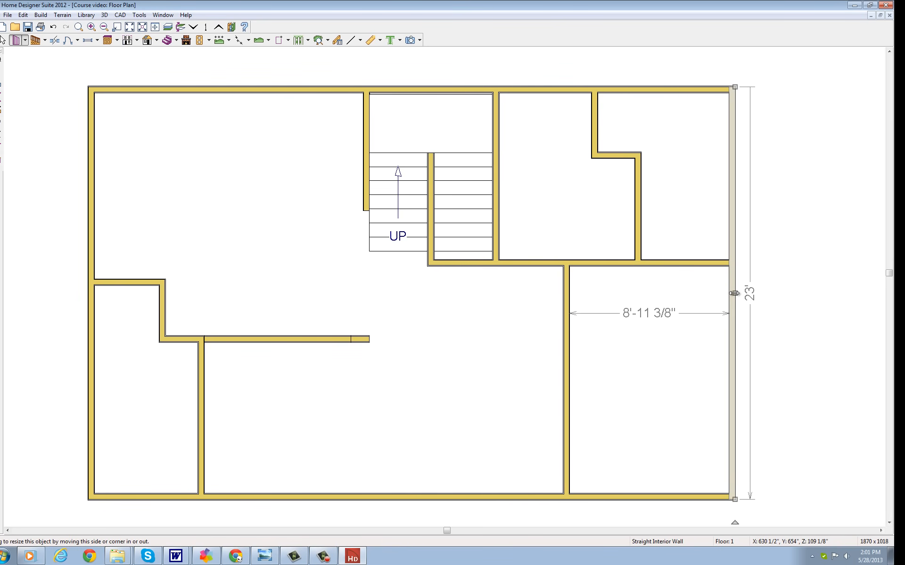
drag(734, 293, 737, 290)
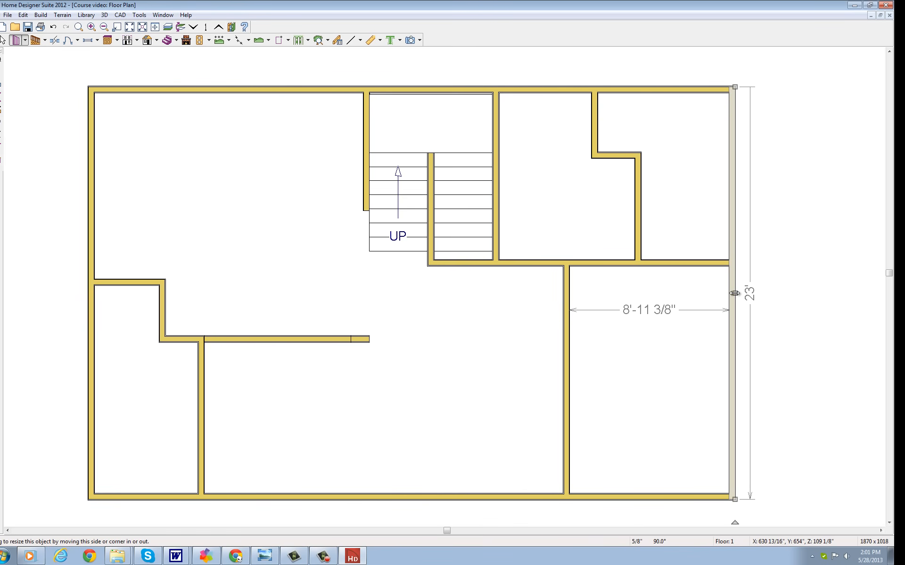
drag(734, 293, 773, 289)
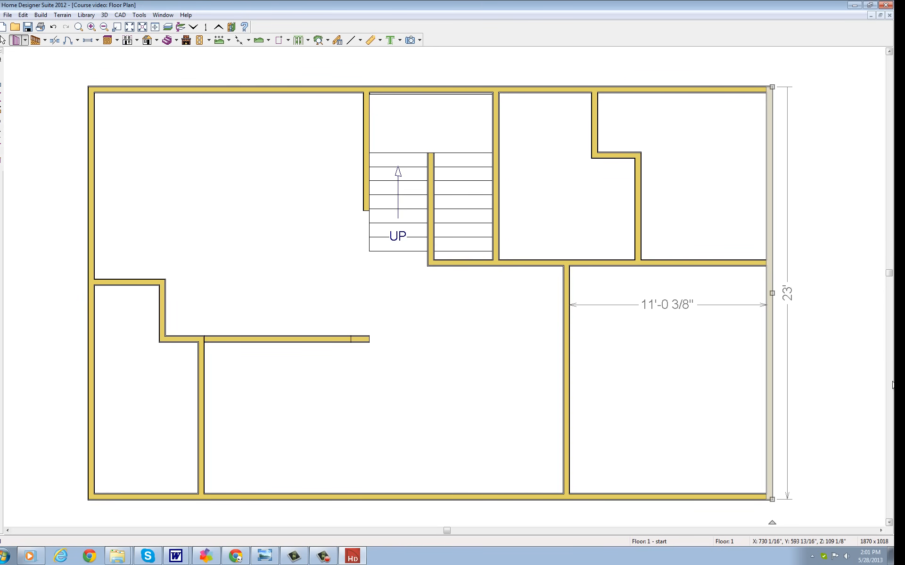
click(816, 319)
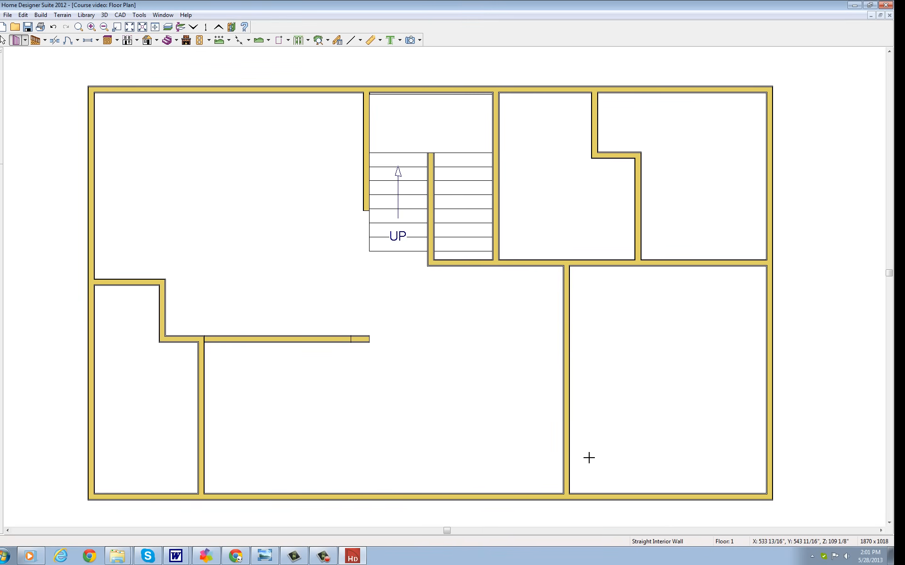
Draw a horizontal interior wall across the lower-right room and position it 2'-6 15/16" above the lower exterior wall.
drag(568, 457, 766, 456)
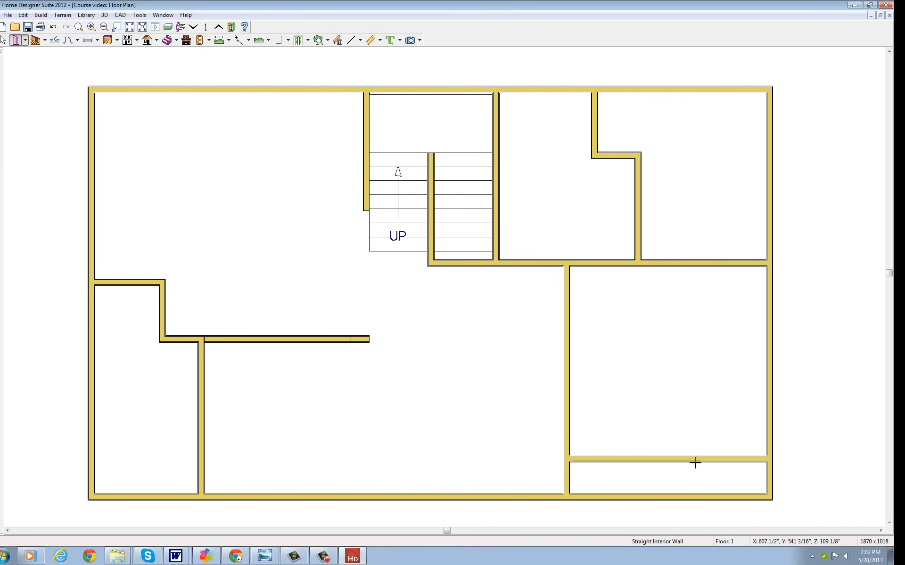
click(665, 461)
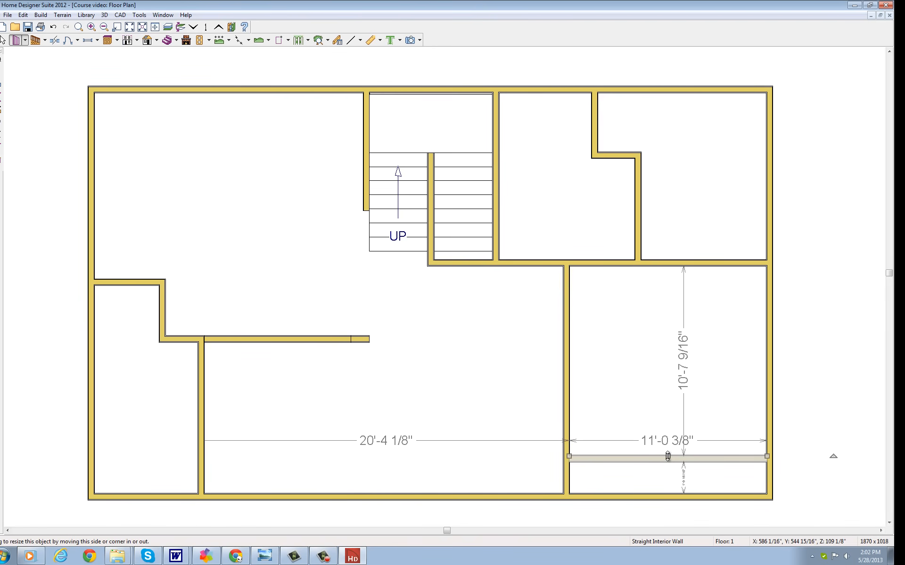
drag(667, 456, 668, 443)
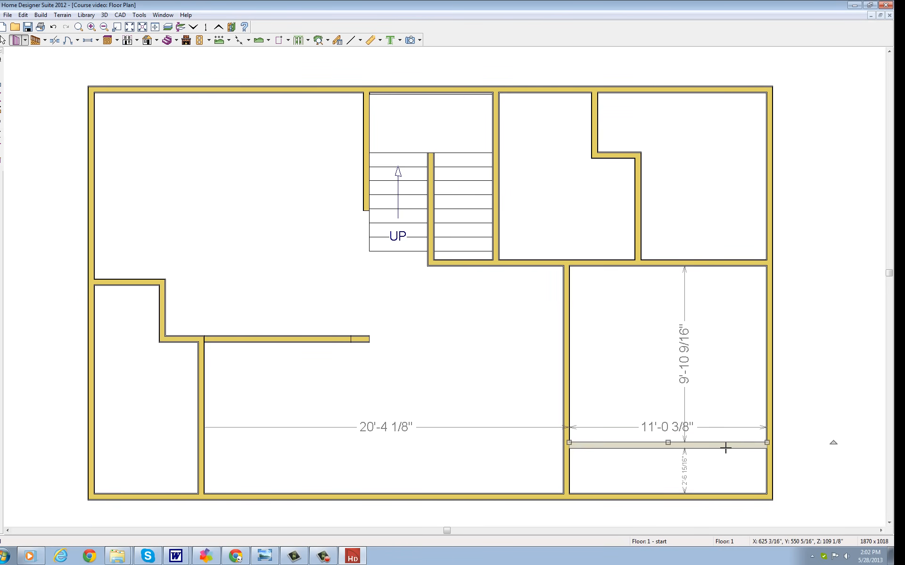
click(721, 462)
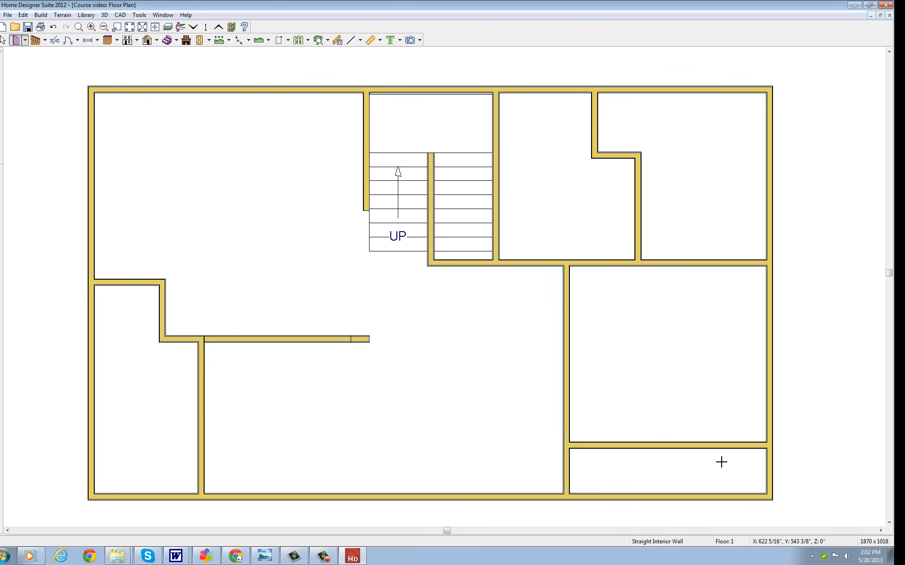
Divide the narrow space along the lower exterior wall with a vertical interior wall placed 3'-0 1/8" from the right exterior wall.
drag(720, 448, 721, 495)
click(720, 480)
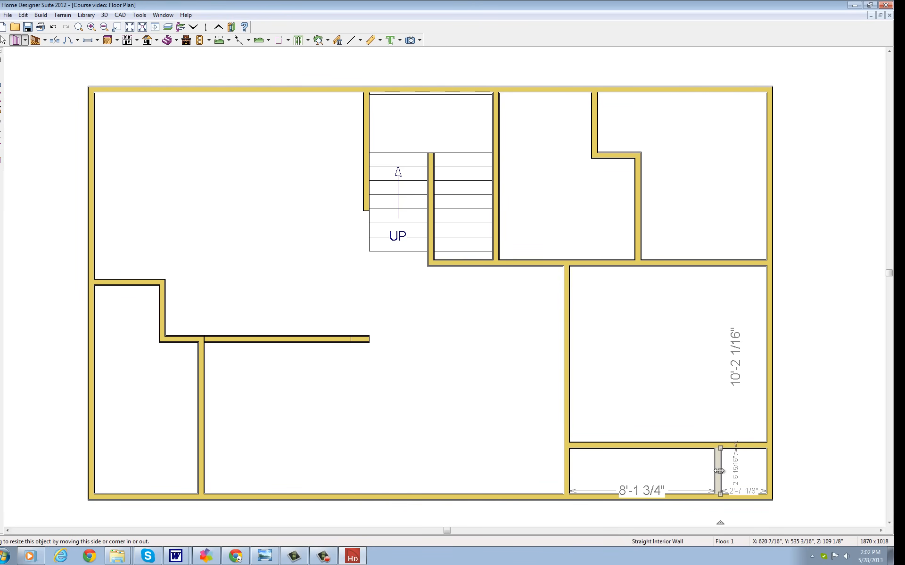
drag(722, 473, 713, 469)
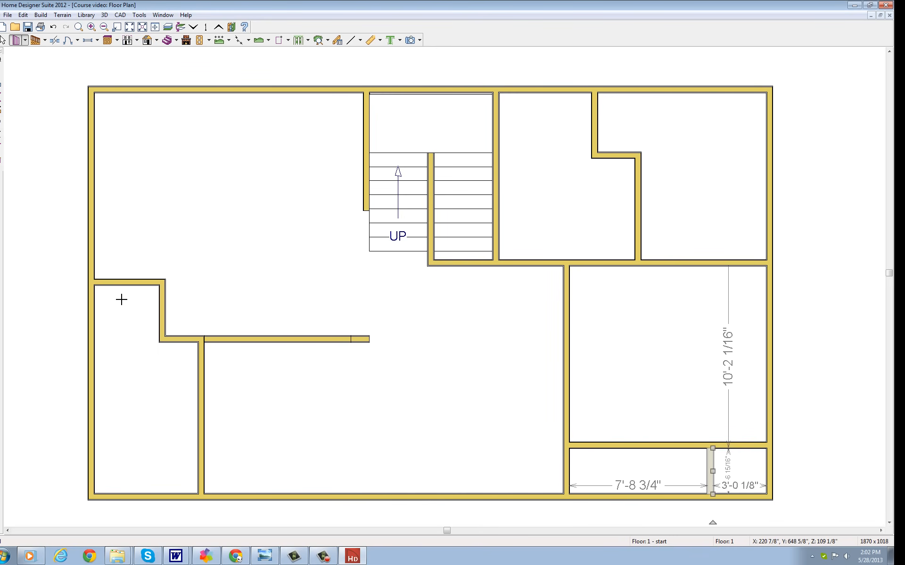
Move the left room's top wall upward and raise its short step wall to 9'-1" above the lower exterior wall.
click(130, 282)
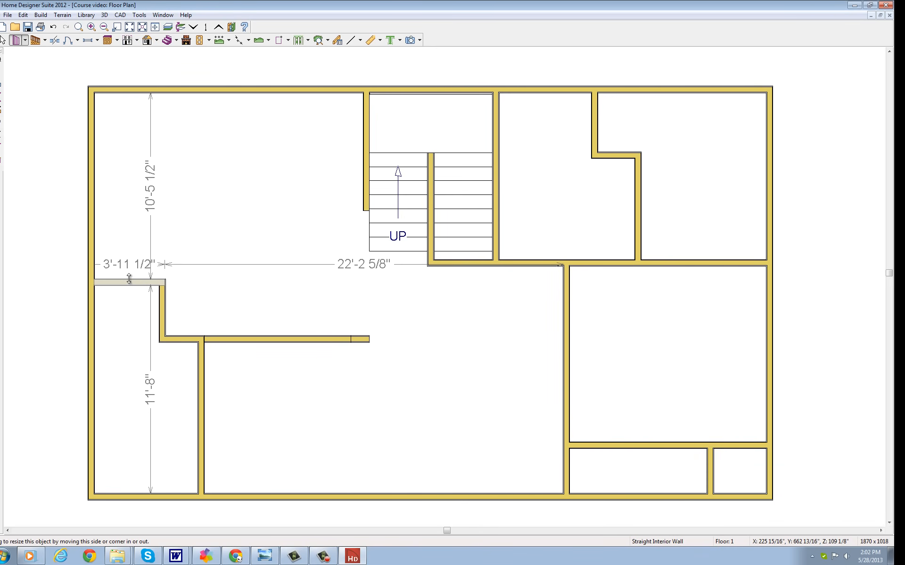
drag(129, 280, 127, 254)
click(188, 339)
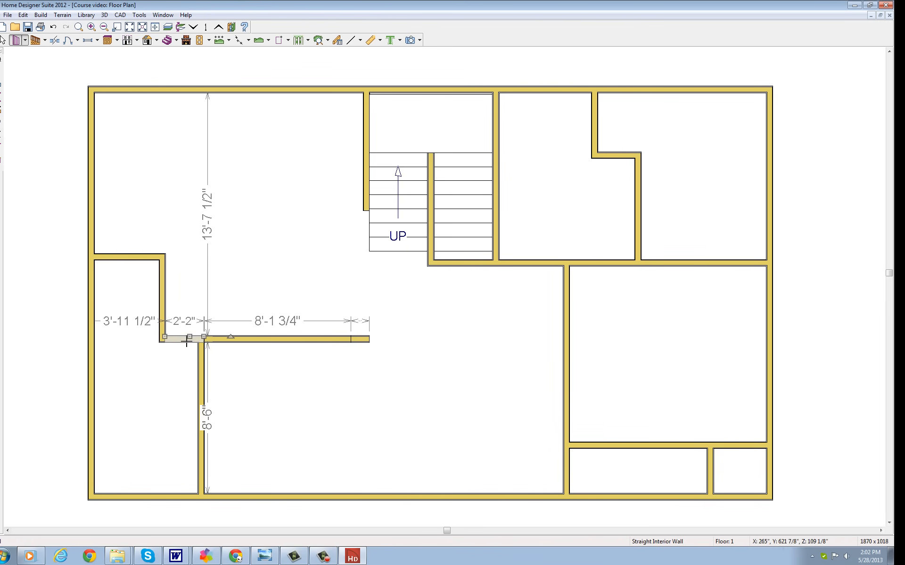
mouse_move(188, 339)
mouse_down()
mouse_move(186, 317)
mouse_move(187, 326)
mouse_up()
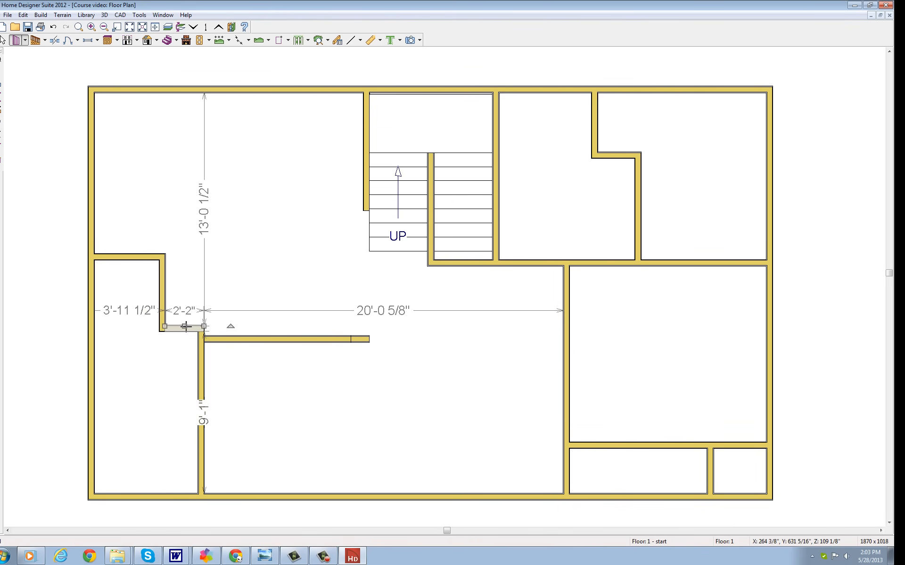
Raise the two remaining segments of the free-ending horizontal wall to 9'-1" above the lower exterior wall, in line with the step wall.
click(261, 339)
drag(274, 337, 273, 327)
click(359, 337)
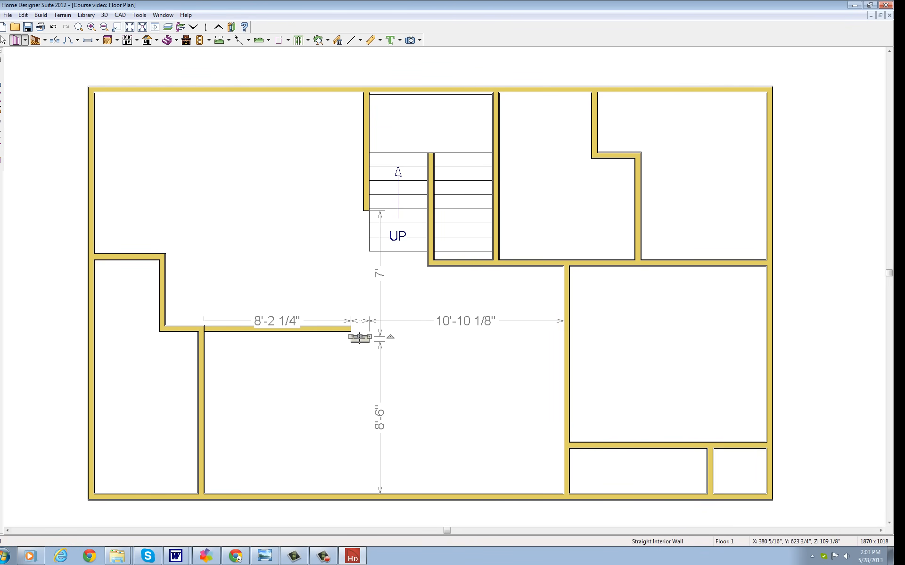
drag(359, 337, 359, 326)
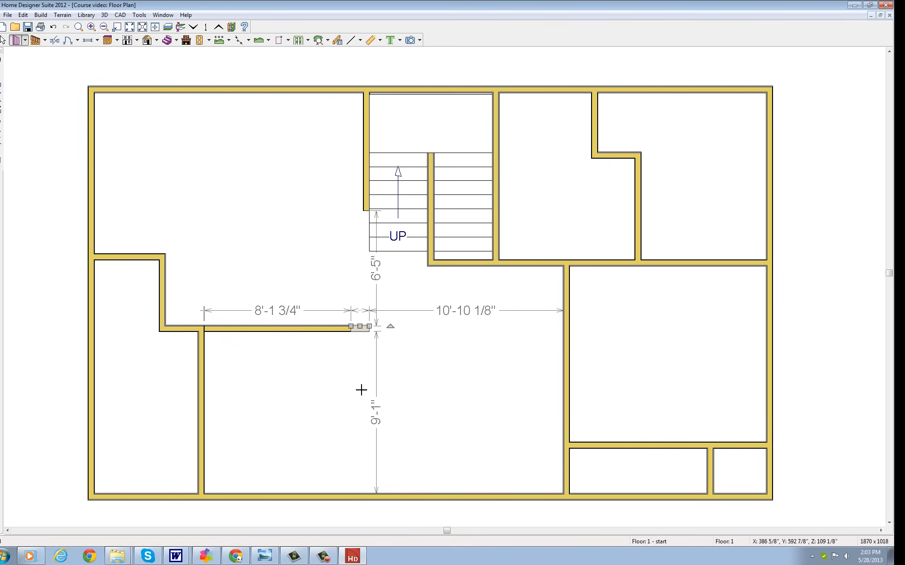
click(311, 398)
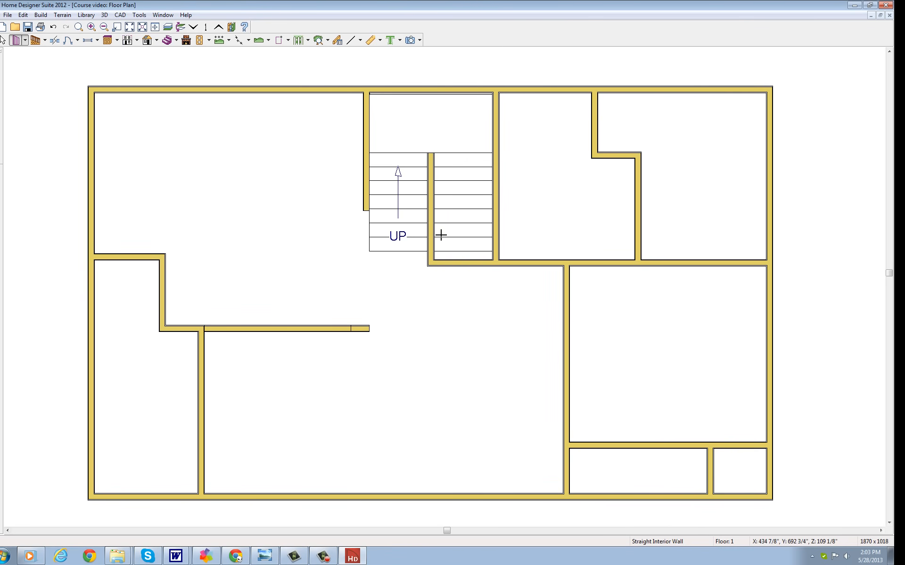
Place 2668 hinged doors in the wall below the stairs and in both right-hand vertical walls of the lower-left room.
click(78, 41)
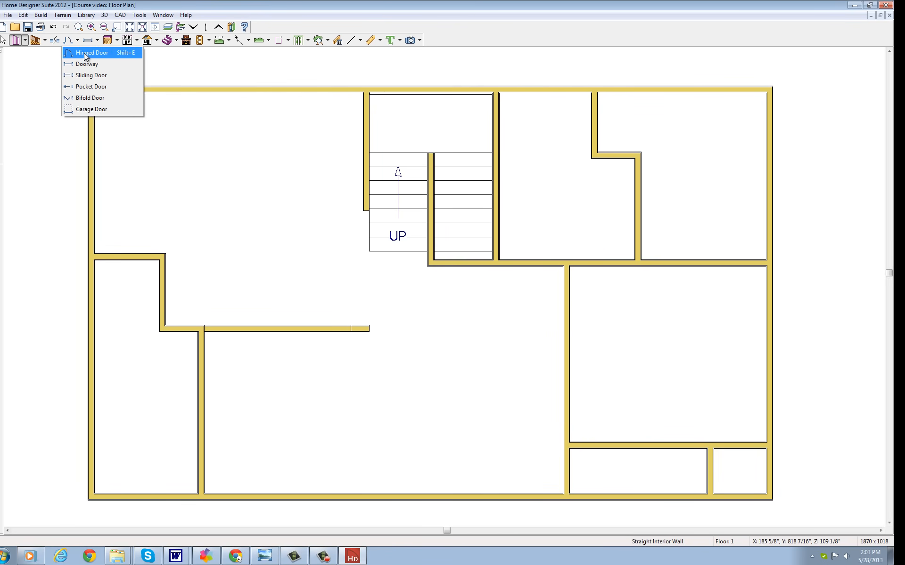
click(84, 53)
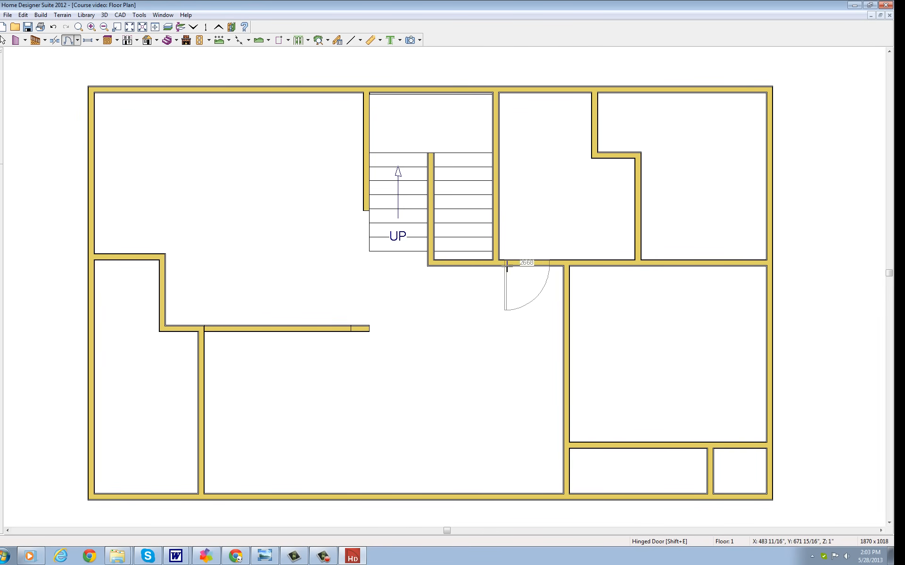
click(459, 262)
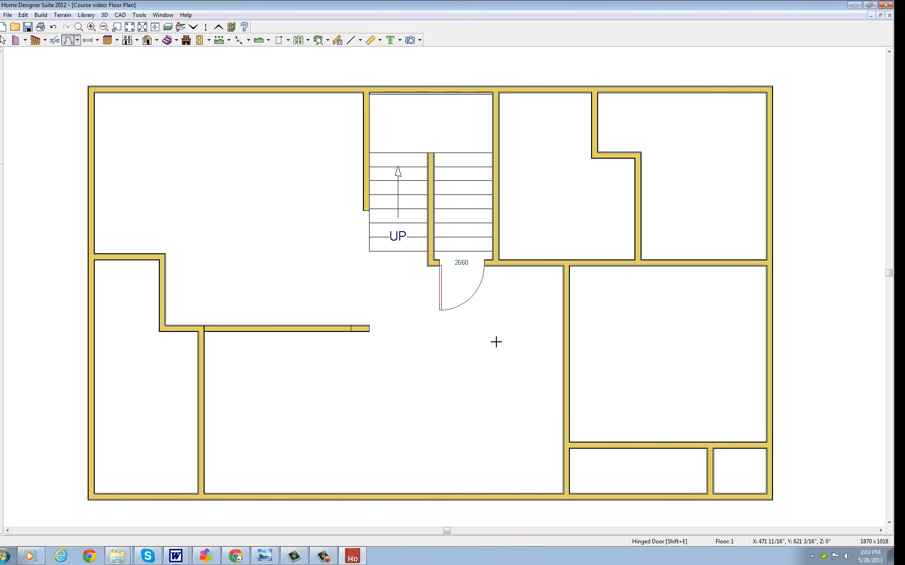
click(161, 290)
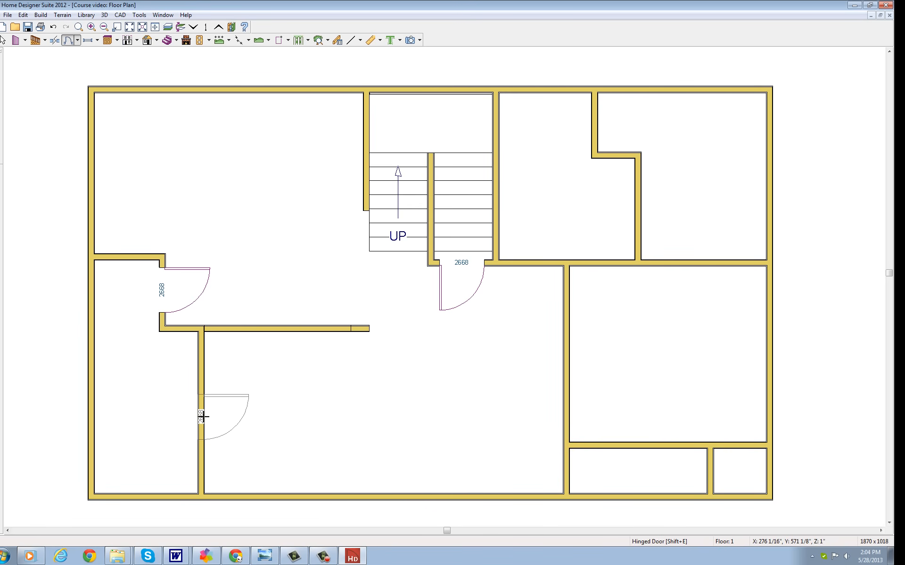
click(203, 416)
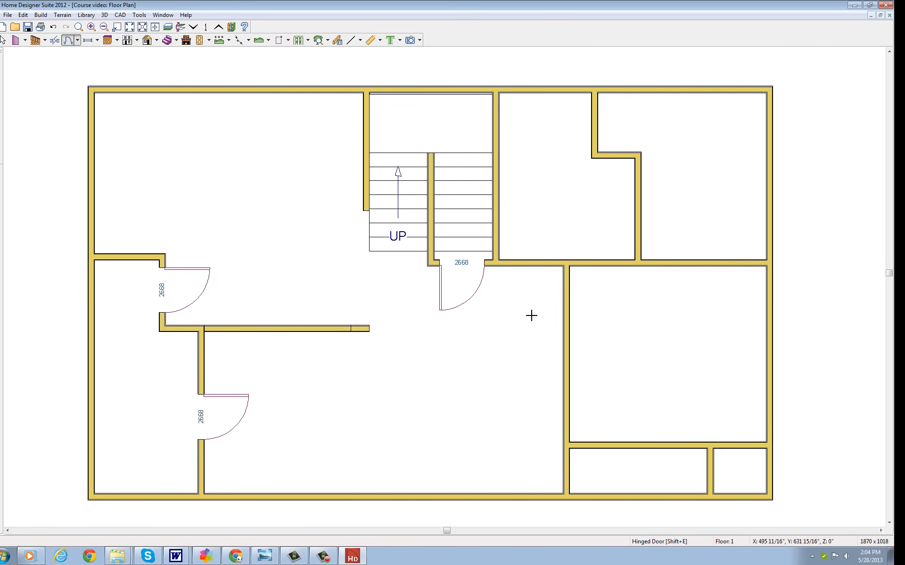
Place three 2668 hinged doors along the horizontal wall right of the stairs, one on either side of each wall junction.
click(530, 263)
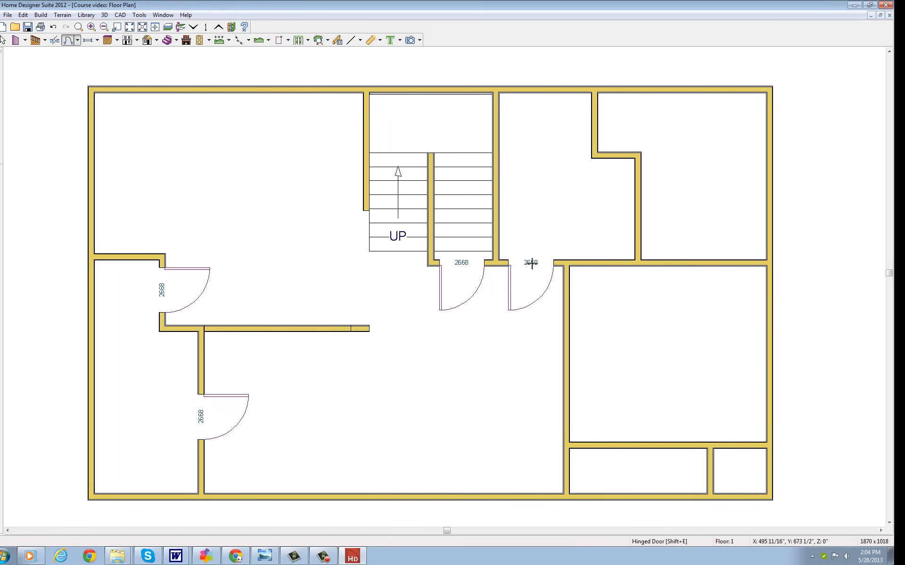
click(605, 262)
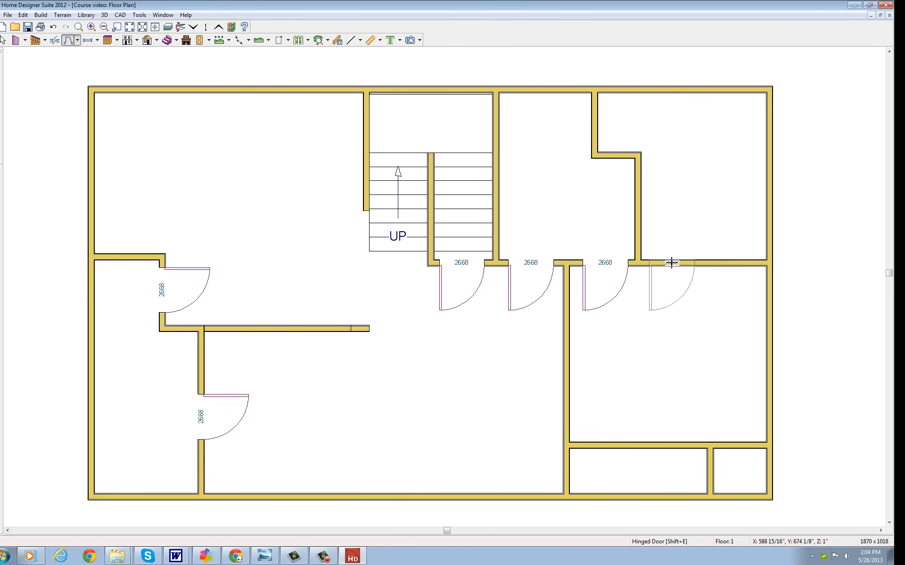
click(672, 263)
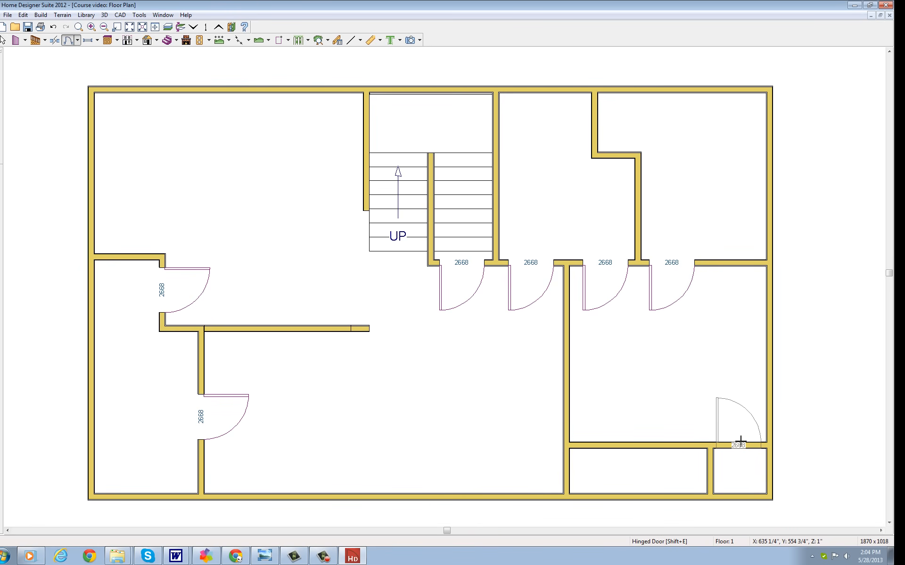
Place 2668 hinged doors into both small closets along the lower exterior wall and in the lower-right room's left wall.
click(741, 441)
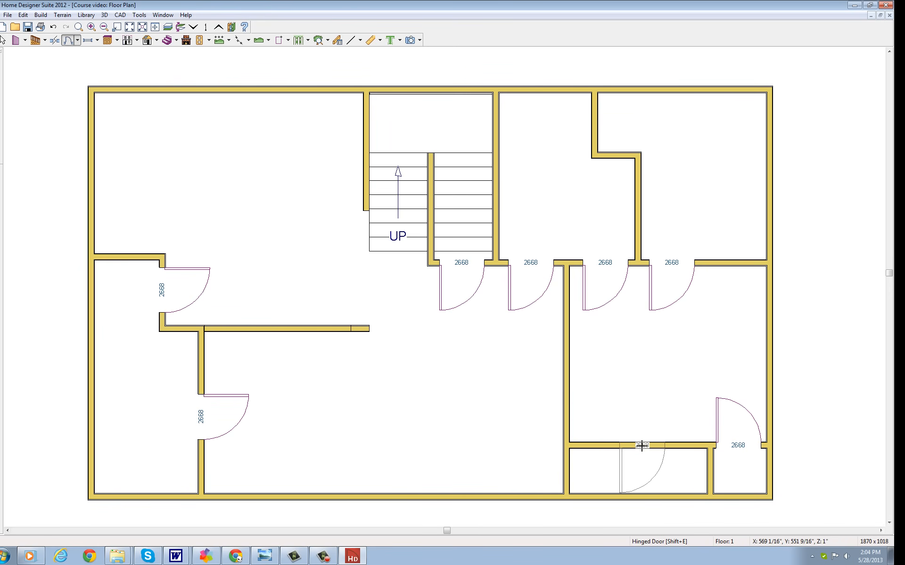
click(642, 445)
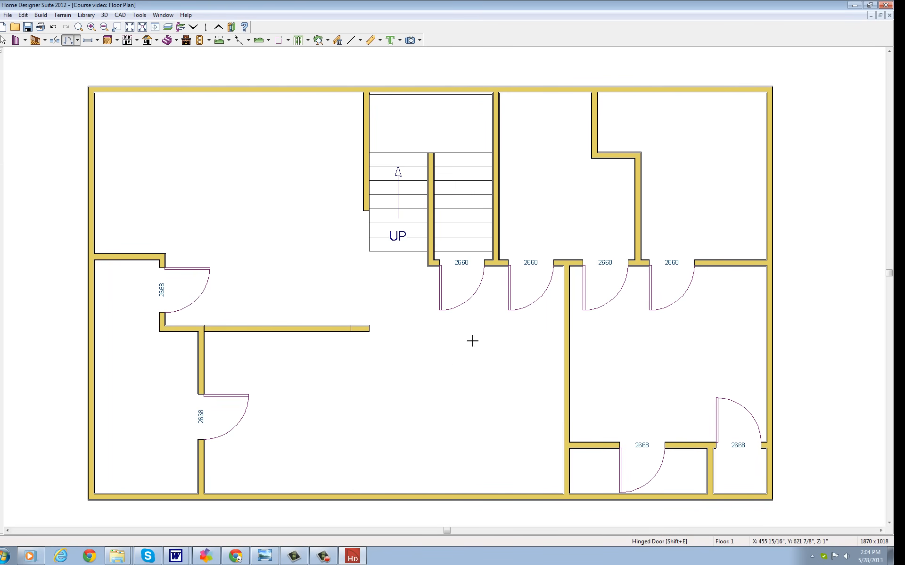
click(566, 367)
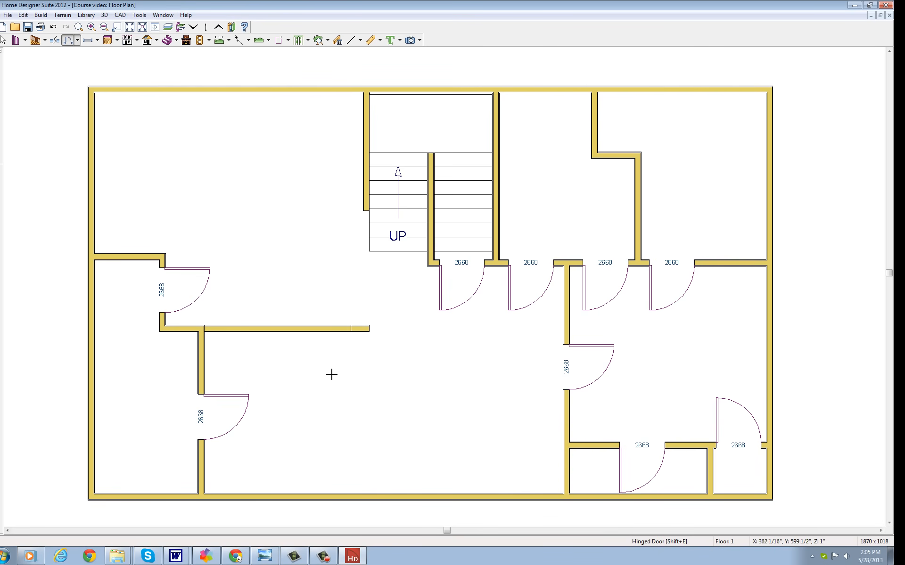
Set the lower hinged door of the lower-left room to a width of 60 inches with a Lever interior handle.
double_click(201, 416)
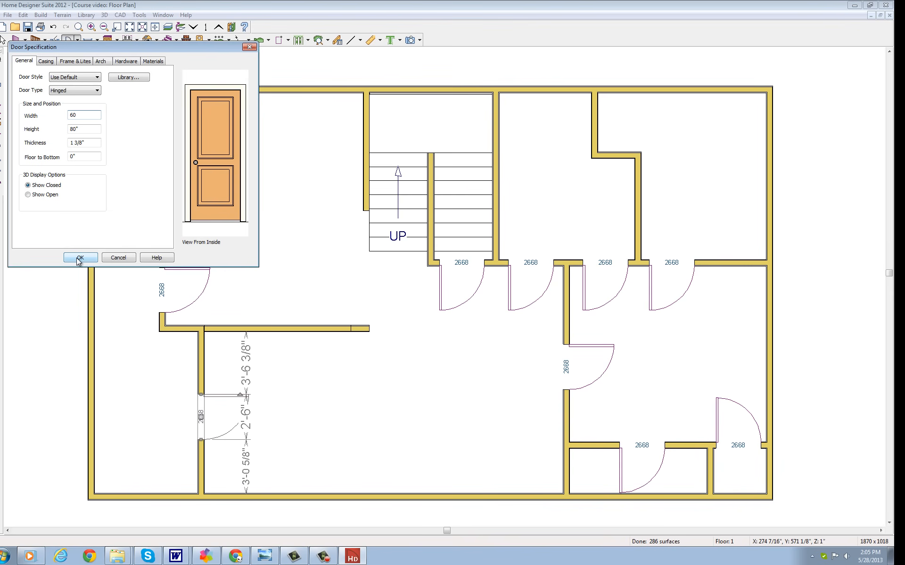
click(125, 62)
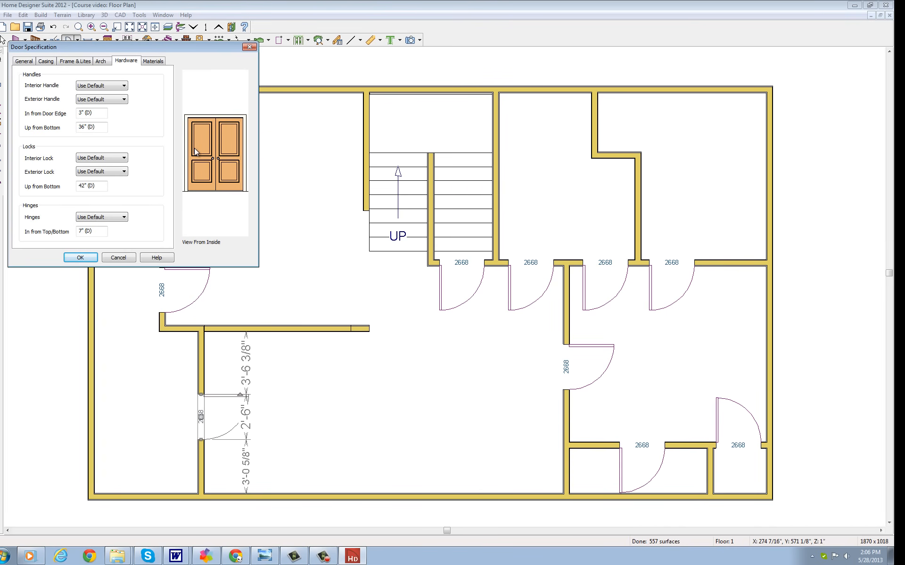
click(124, 86)
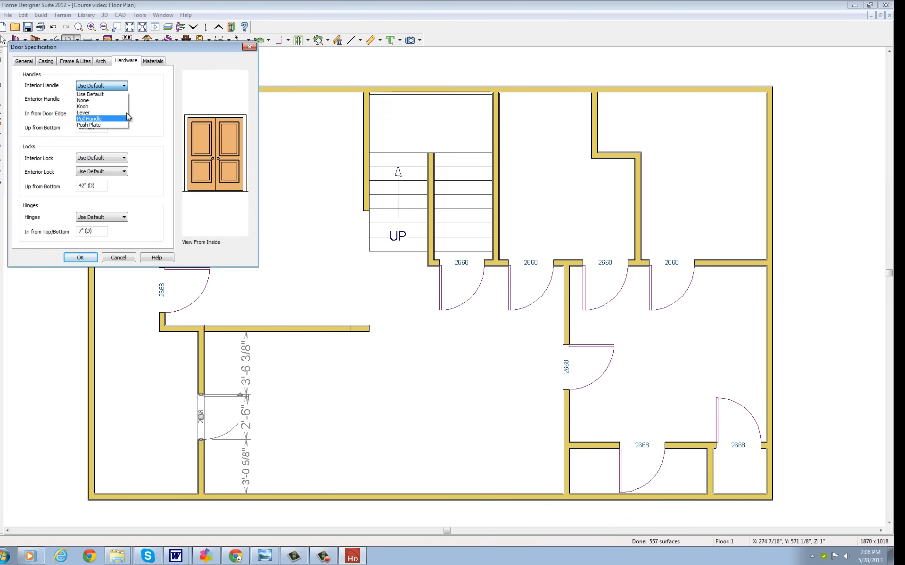
click(89, 113)
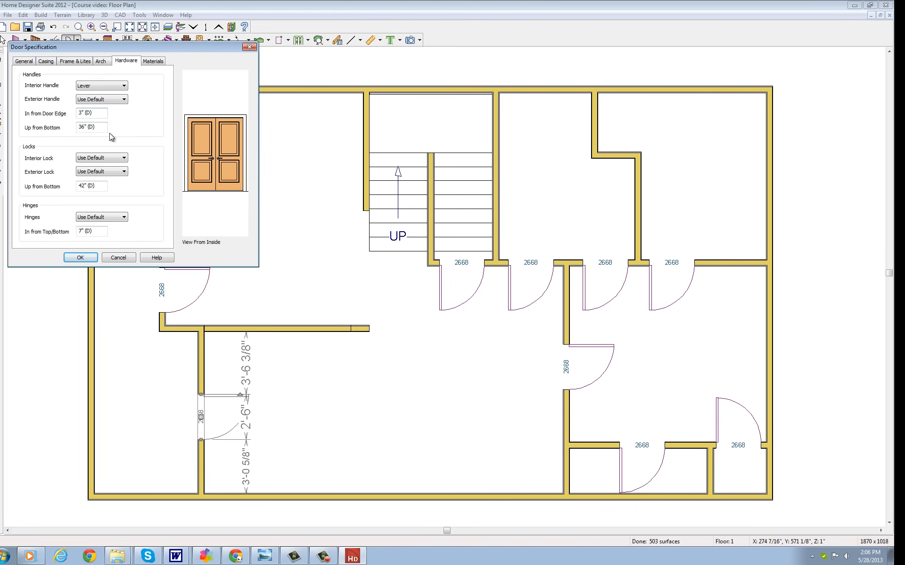
Try a Round Top arch on the double door and restore No Arch.
click(101, 62)
click(93, 85)
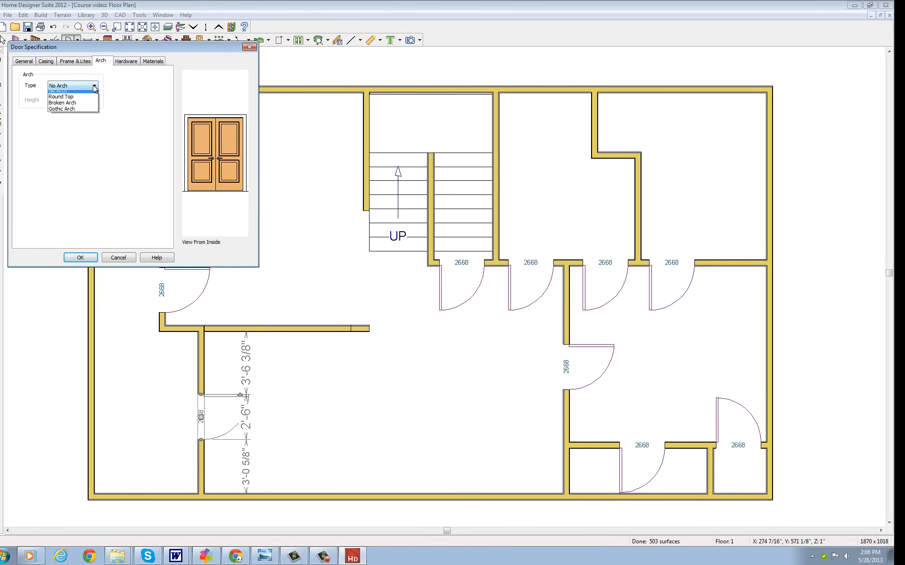
click(71, 99)
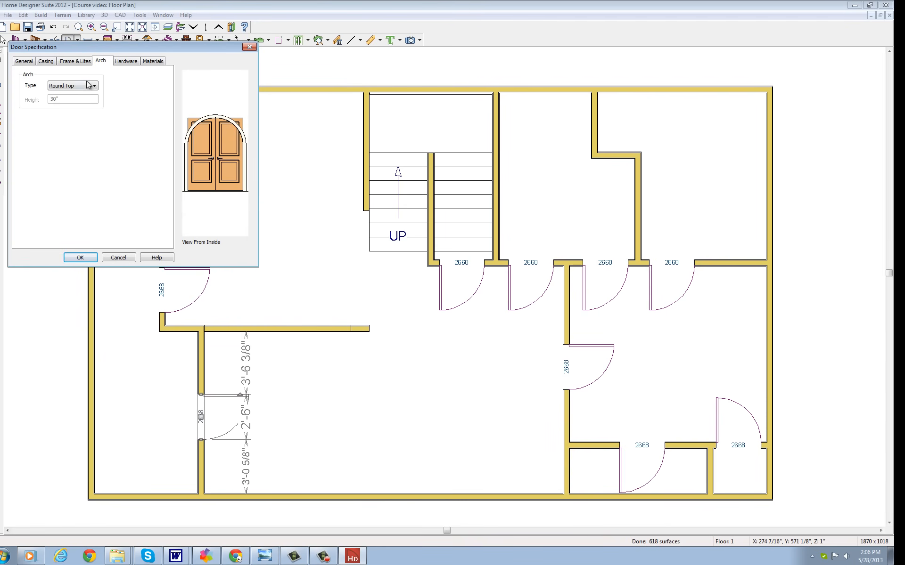
click(90, 86)
click(88, 95)
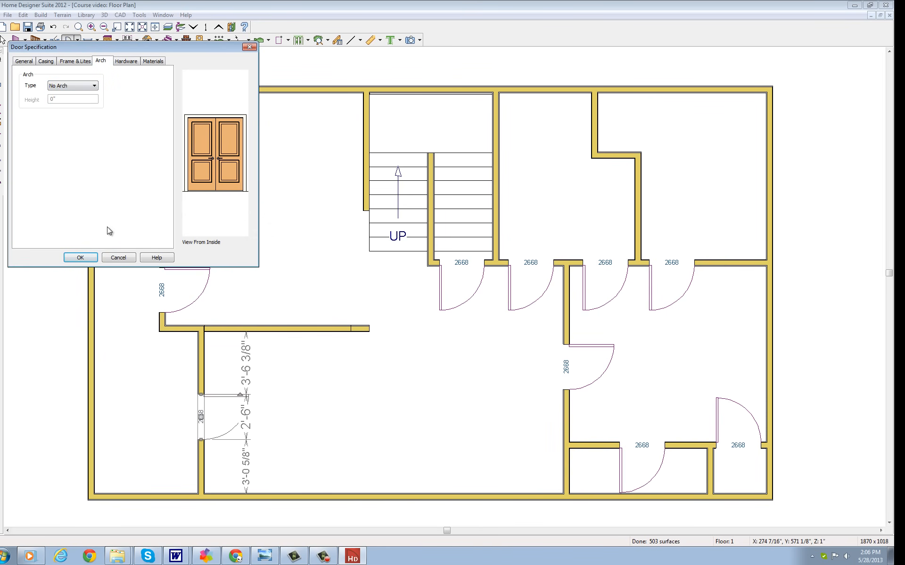
Apply the double door settings and centre the door in its wall with 2'-0 1/2" on each side.
click(80, 257)
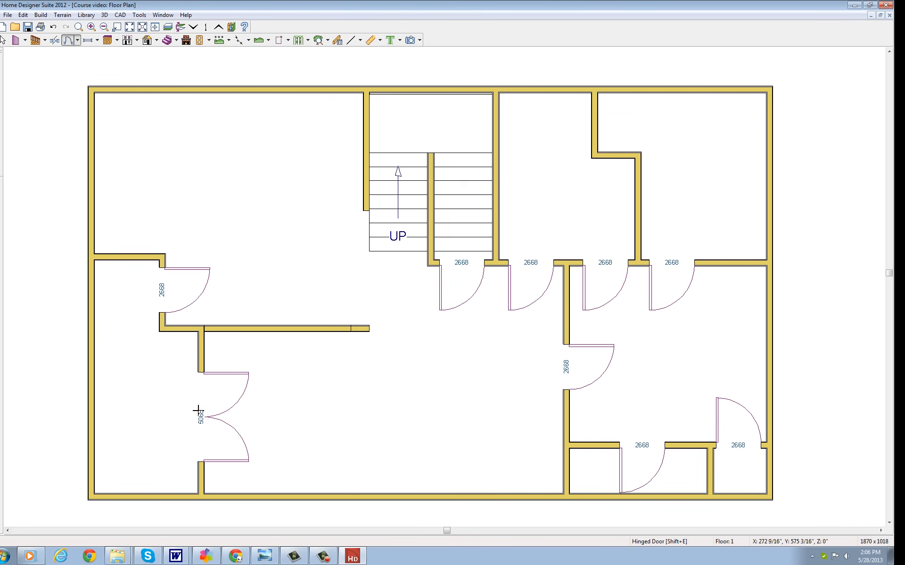
drag(197, 417, 198, 412)
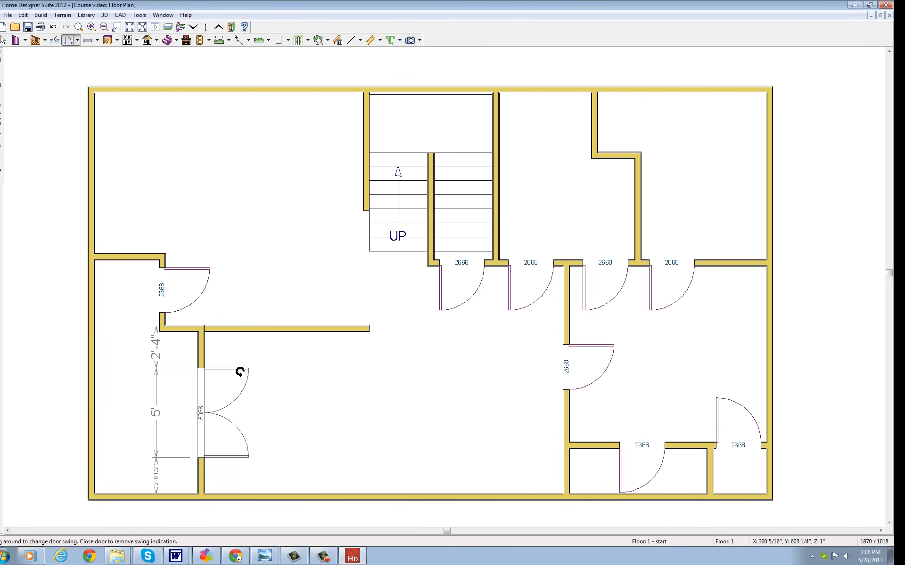
mouse_move(243, 370)
mouse_down()
mouse_move(218, 384)
mouse_move(234, 373)
mouse_move(236, 348)
mouse_move(218, 388)
mouse_move(185, 386)
mouse_move(180, 359)
mouse_move(184, 406)
mouse_move(212, 406)
mouse_move(233, 368)
mouse_up()
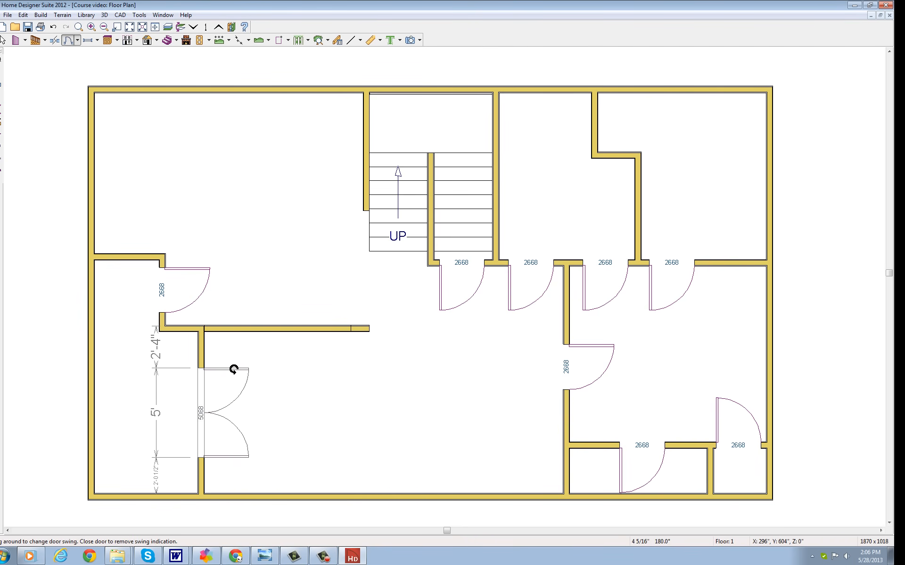
drag(233, 369, 234, 369)
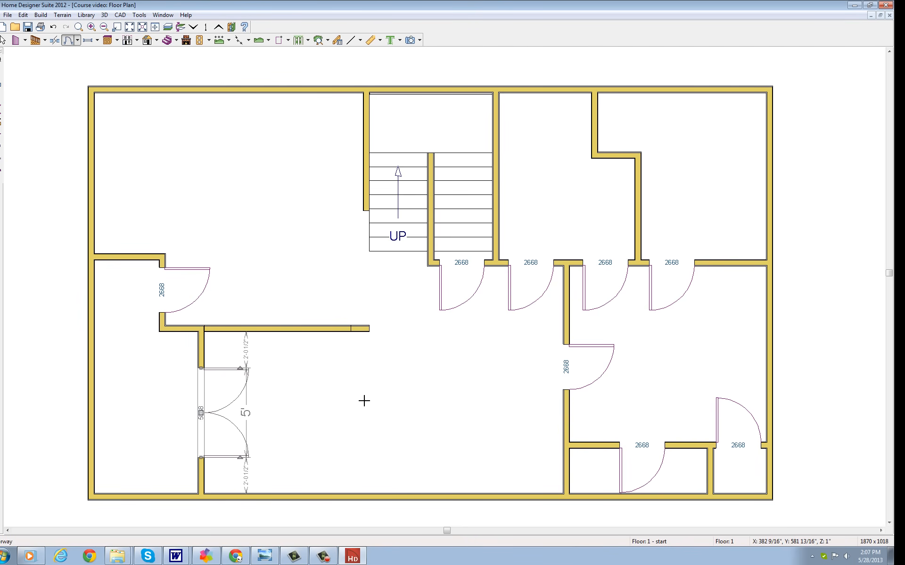
Change the upper door of the lower-left room to a Bifold door in the Panel style.
double_click(163, 289)
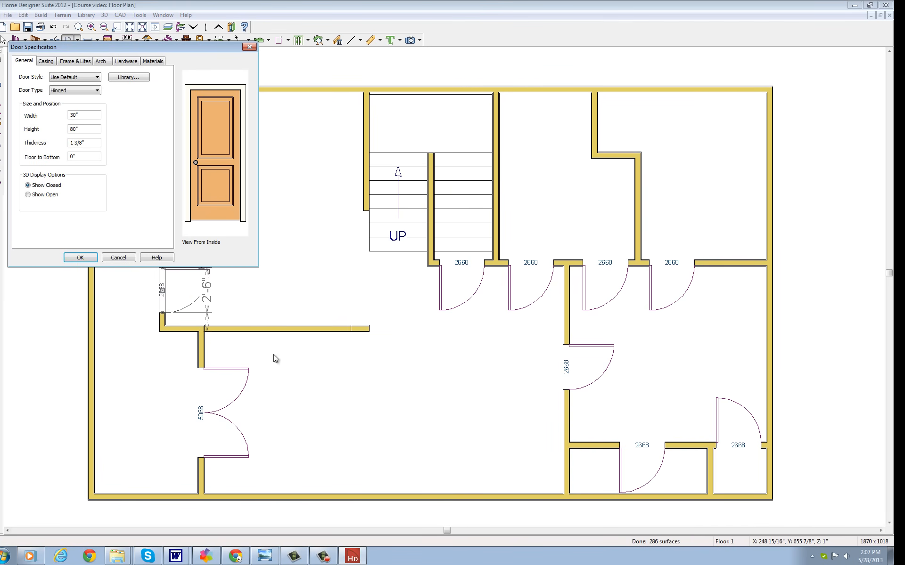
click(98, 91)
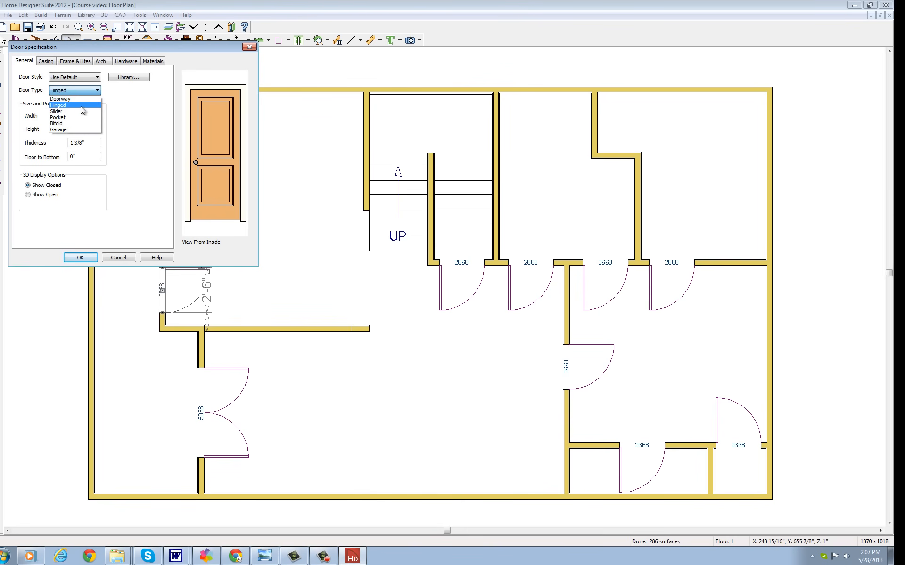
click(62, 125)
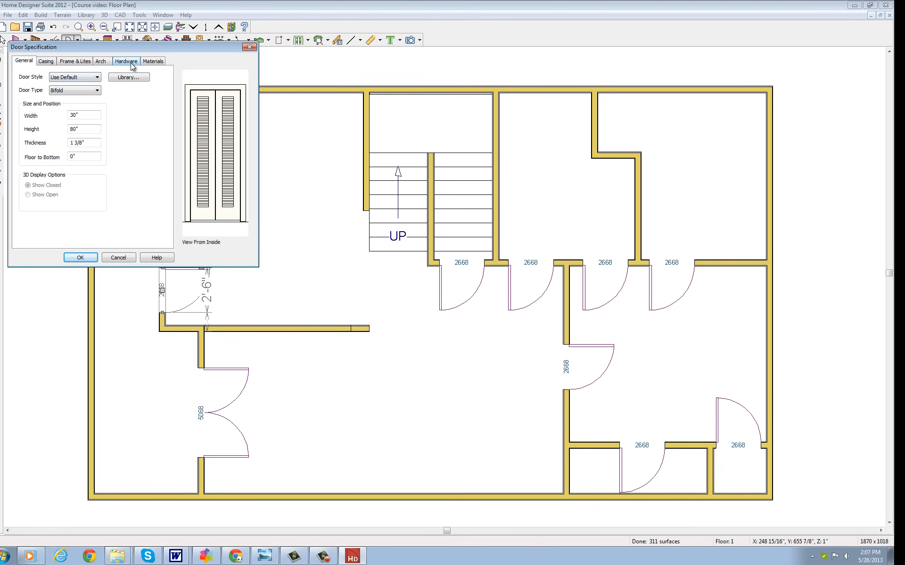
click(97, 78)
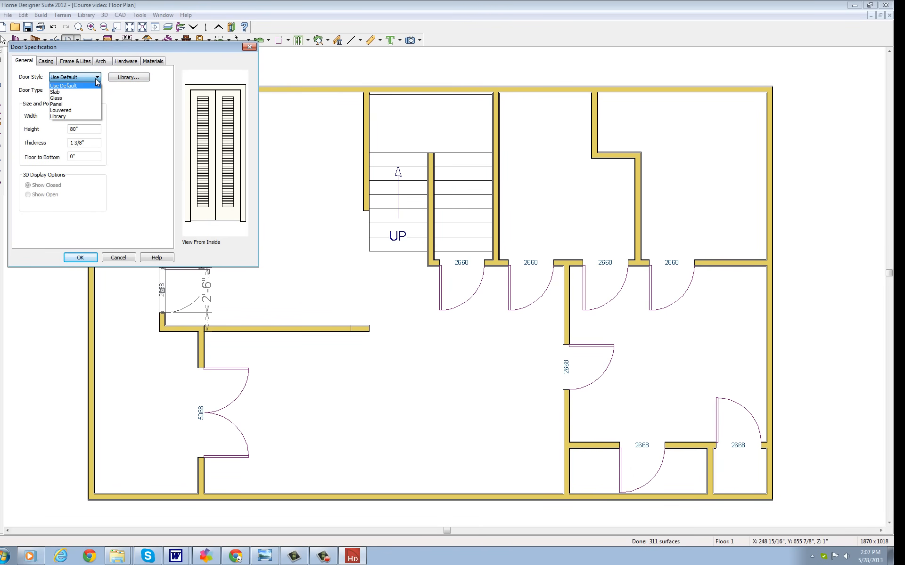
click(64, 104)
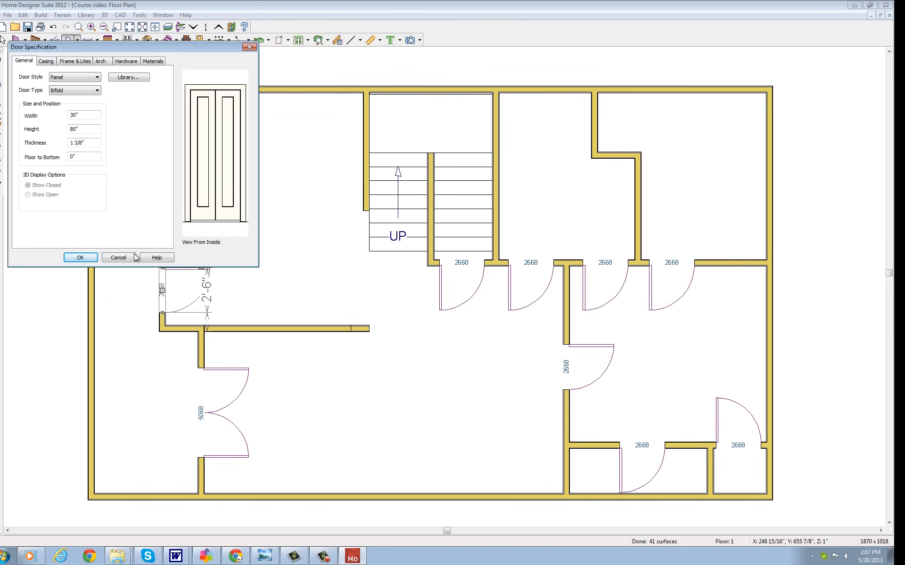
click(80, 258)
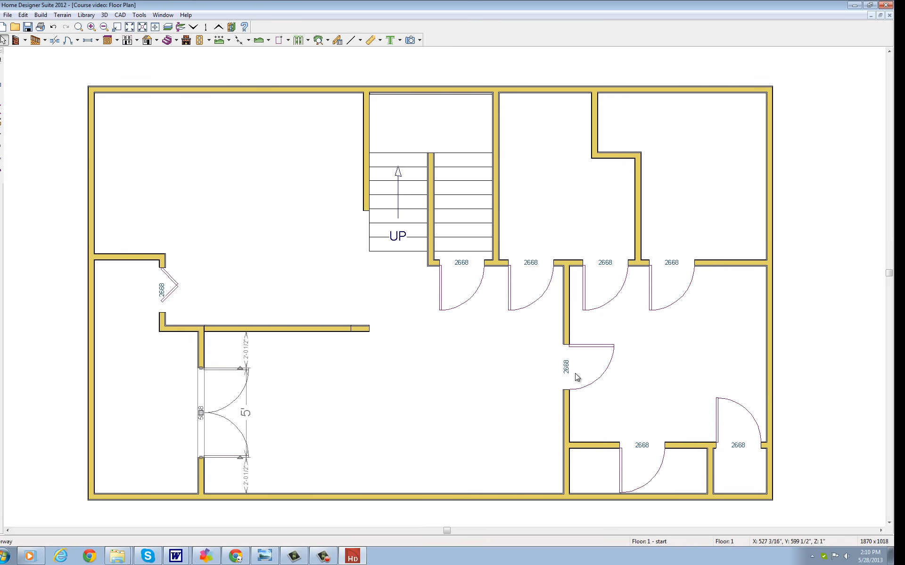
Set the door in the lower-right room's left wall to a 48-inch Hinged door in the Glass style with Lever interior and exterior handles.
double_click(567, 360)
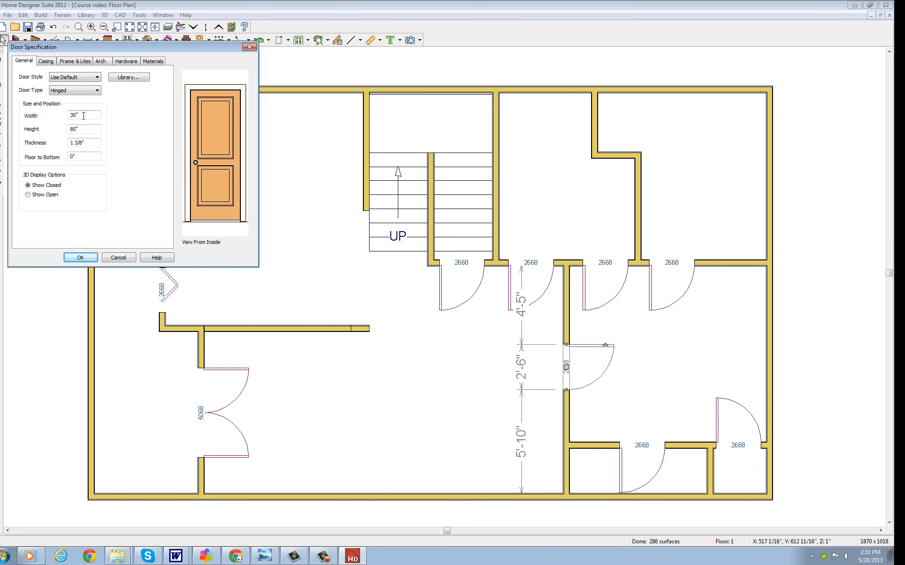
drag(83, 115, 69, 115)
click(98, 92)
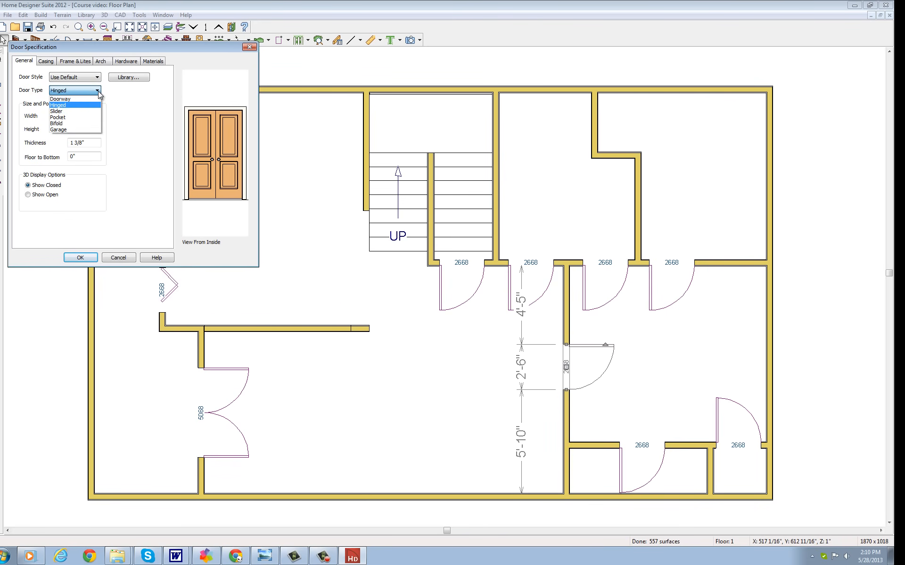
click(70, 105)
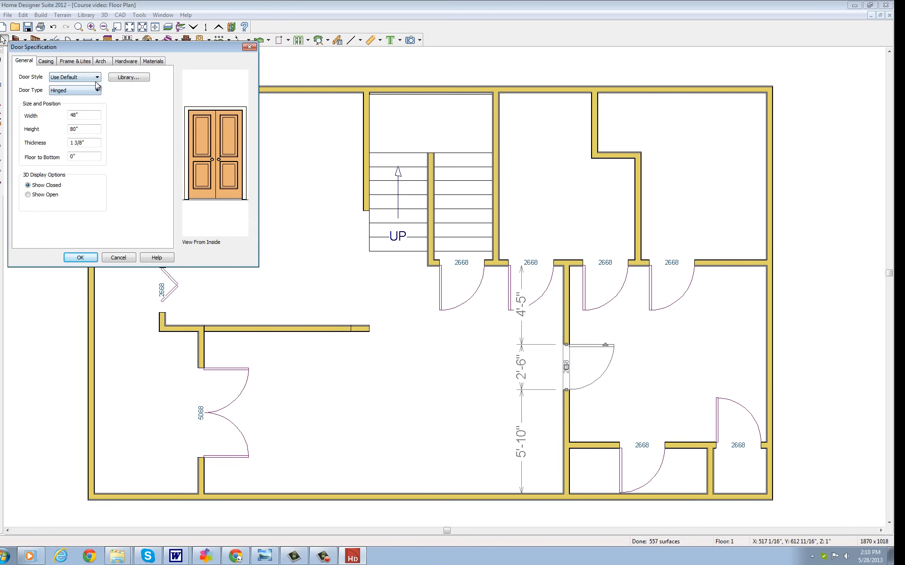
click(97, 78)
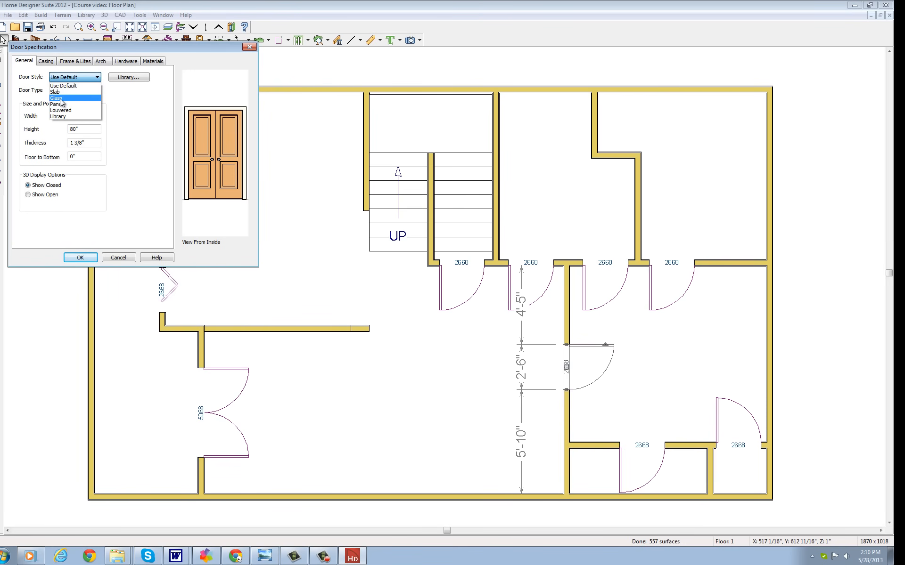
click(61, 98)
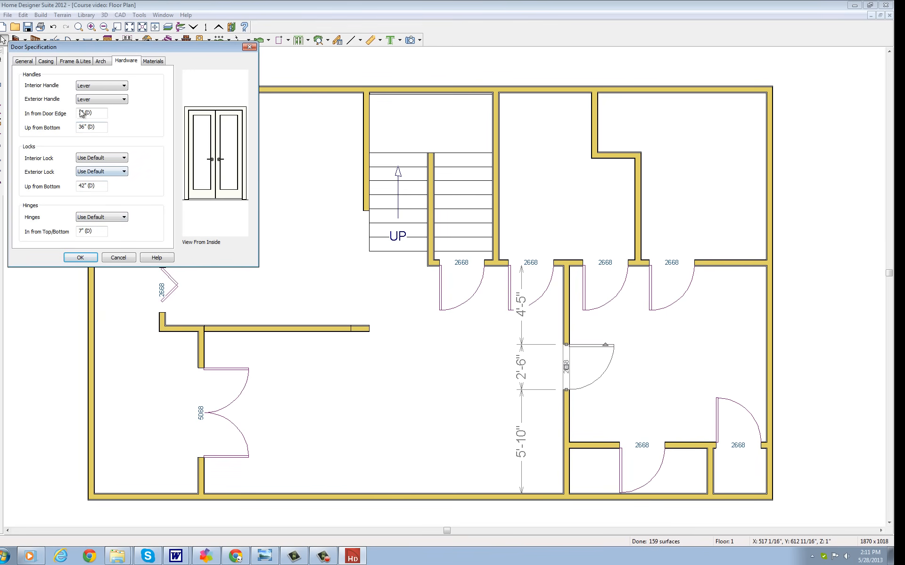
click(30, 62)
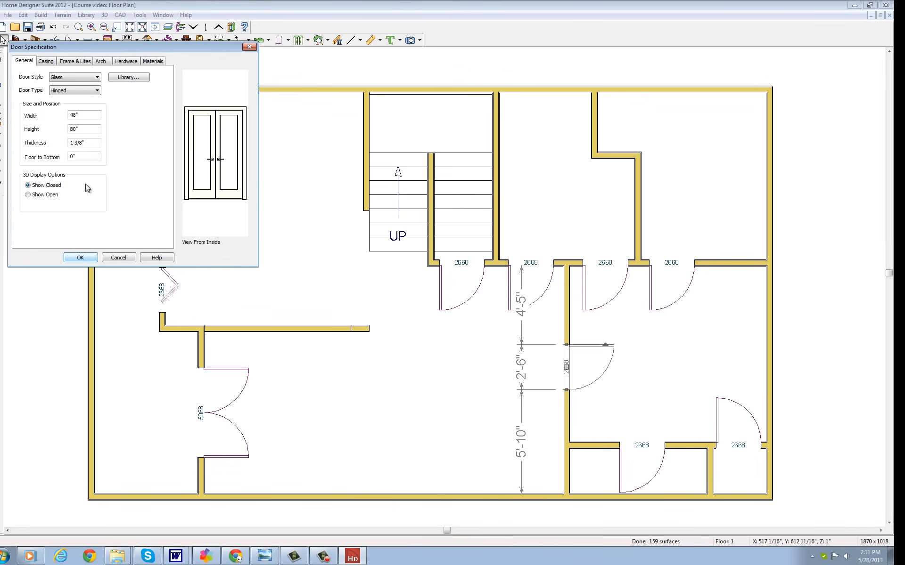
click(79, 259)
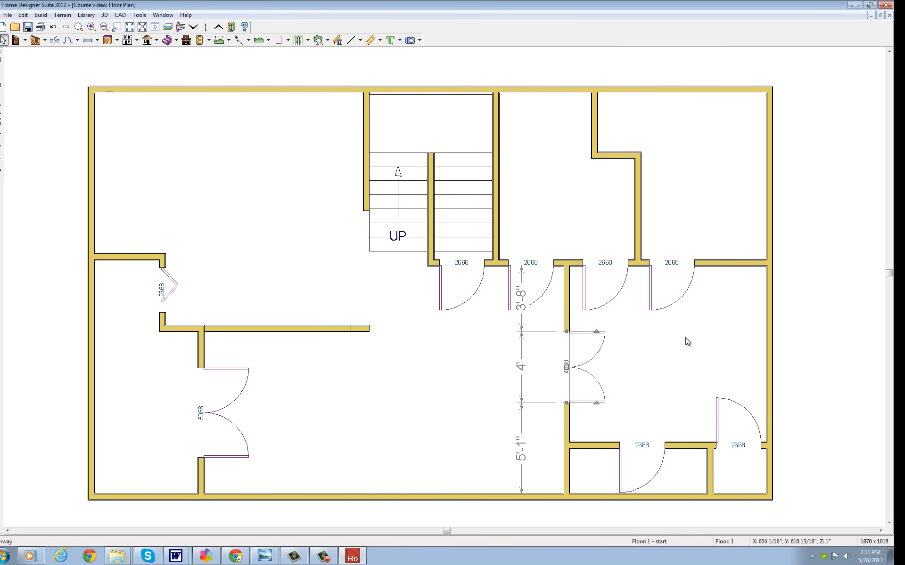
Change the door of the wider closet in the lower-right room to a Slider with a width of 60 inches.
click(640, 447)
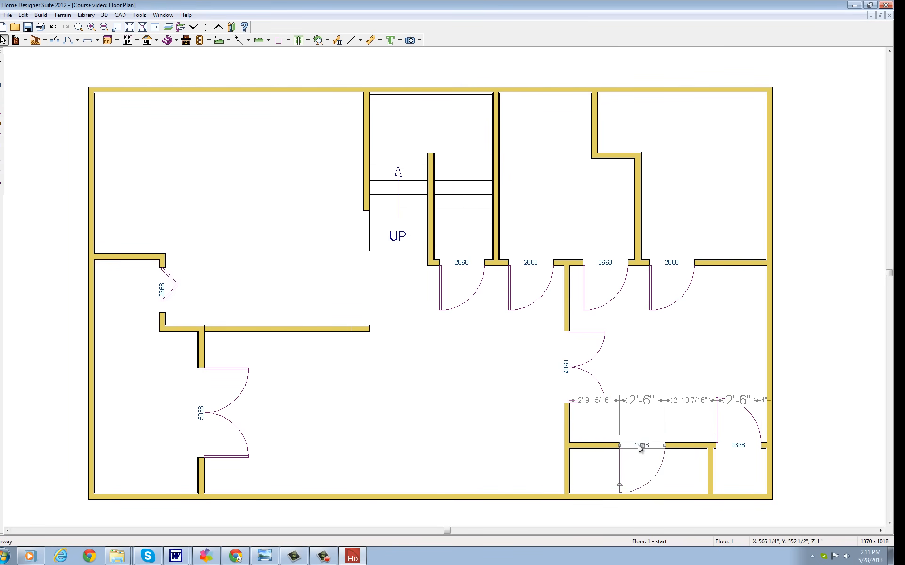
double_click(640, 447)
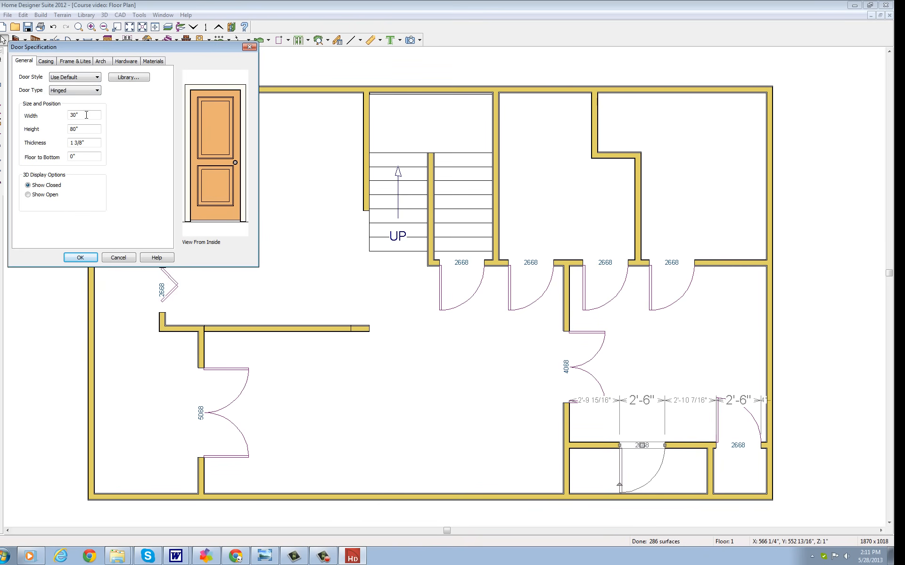
drag(75, 113, 61, 113)
text(60)
click(97, 77)
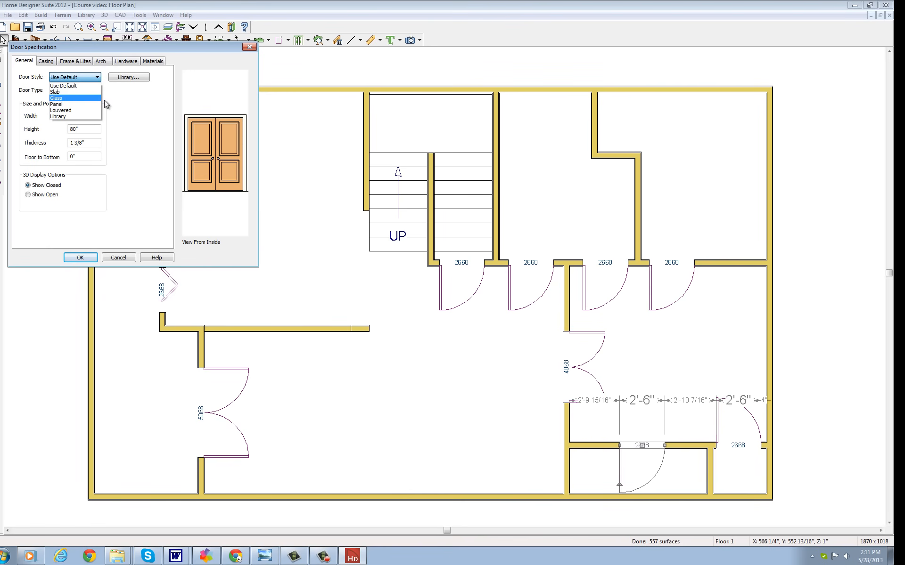
click(136, 125)
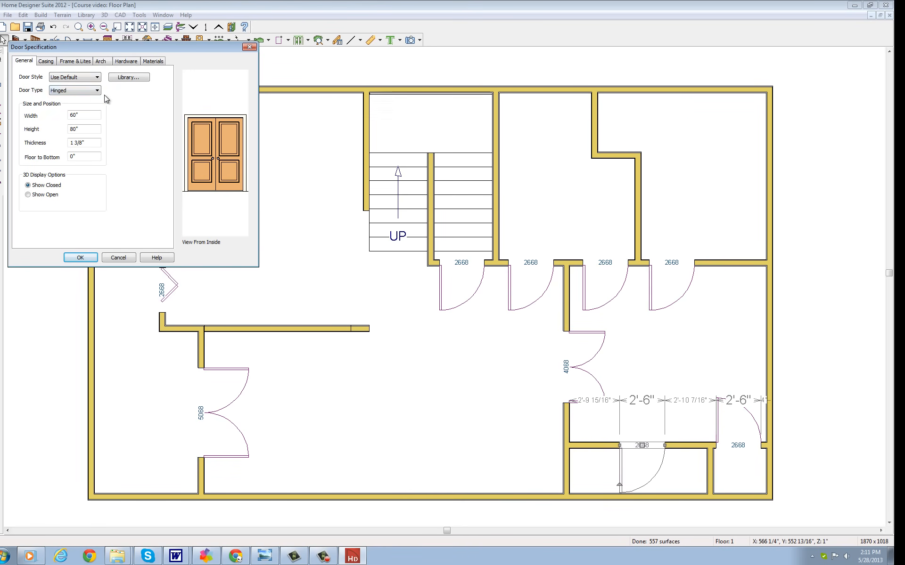
click(85, 91)
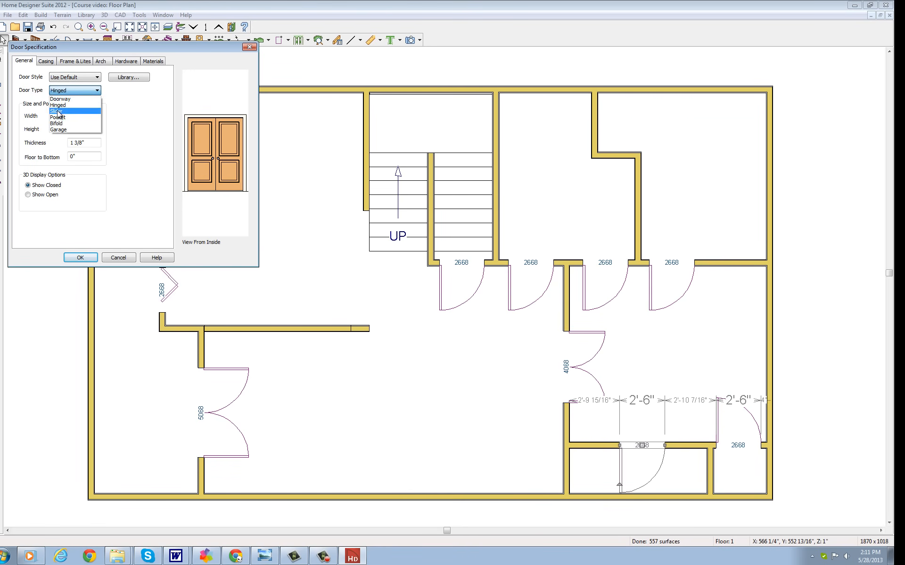
click(63, 112)
click(81, 259)
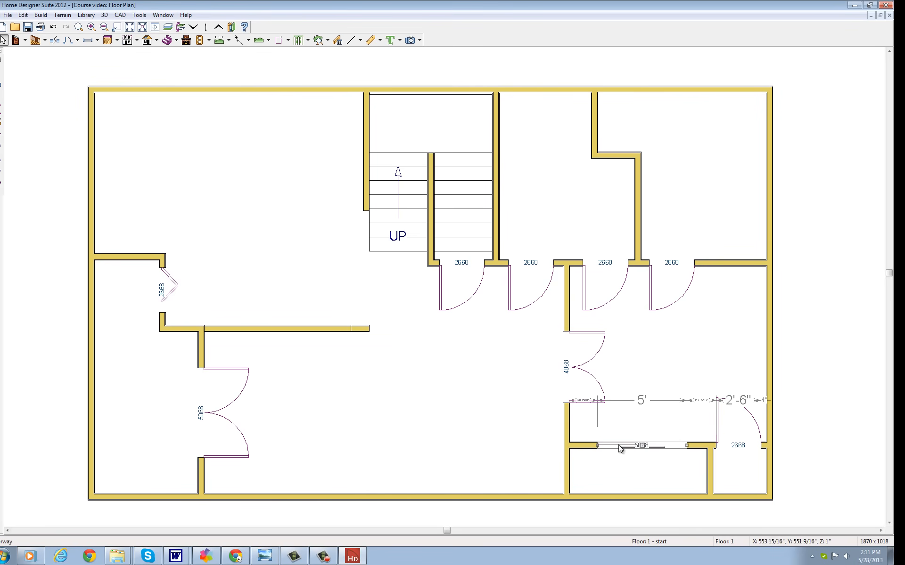
Set the small corner closet's door to 24 inches wide and switch its hinges to the opposite side.
double_click(740, 447)
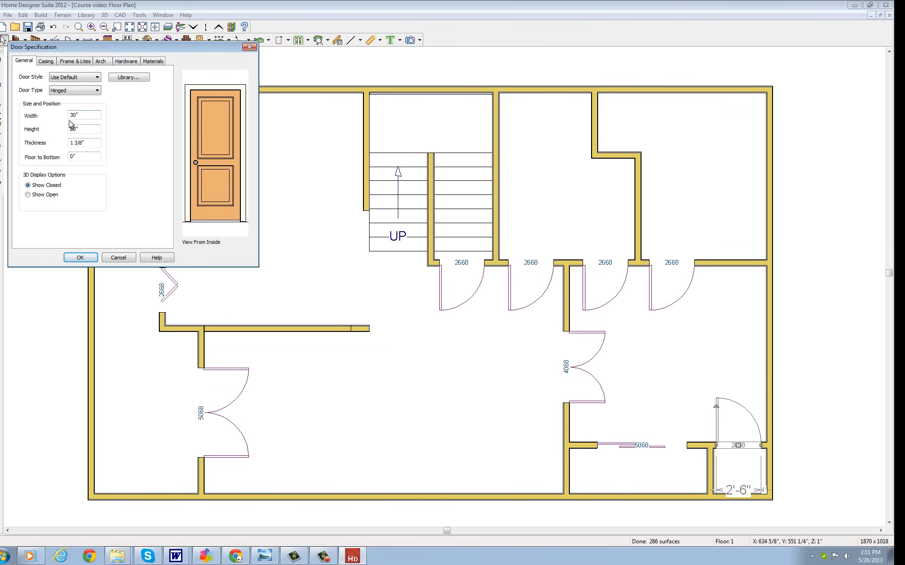
double_click(86, 115)
text(24)
click(81, 258)
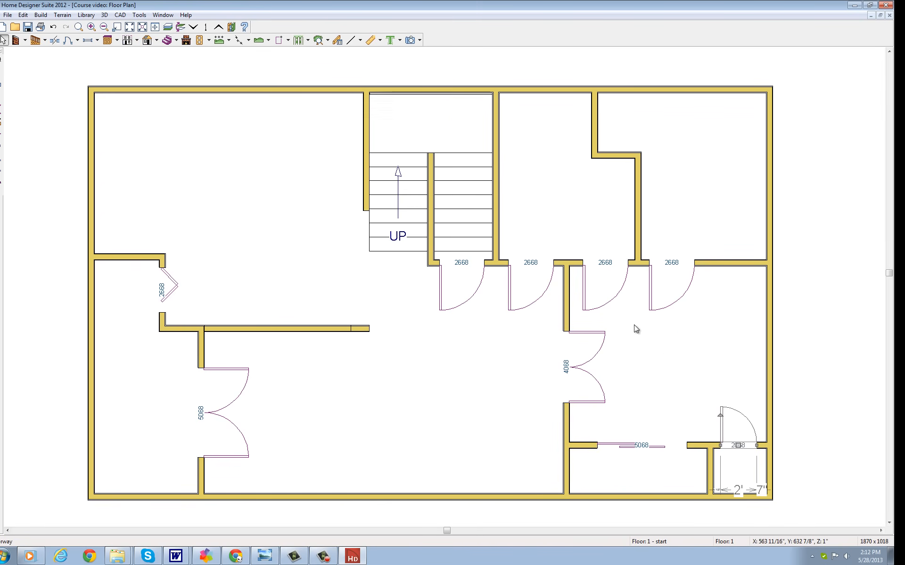
right_click(741, 448)
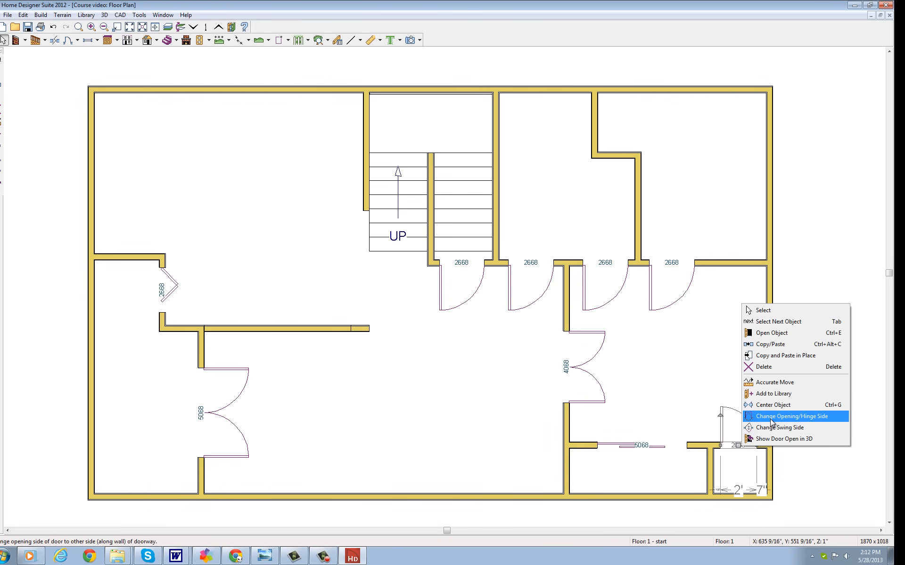
click(771, 416)
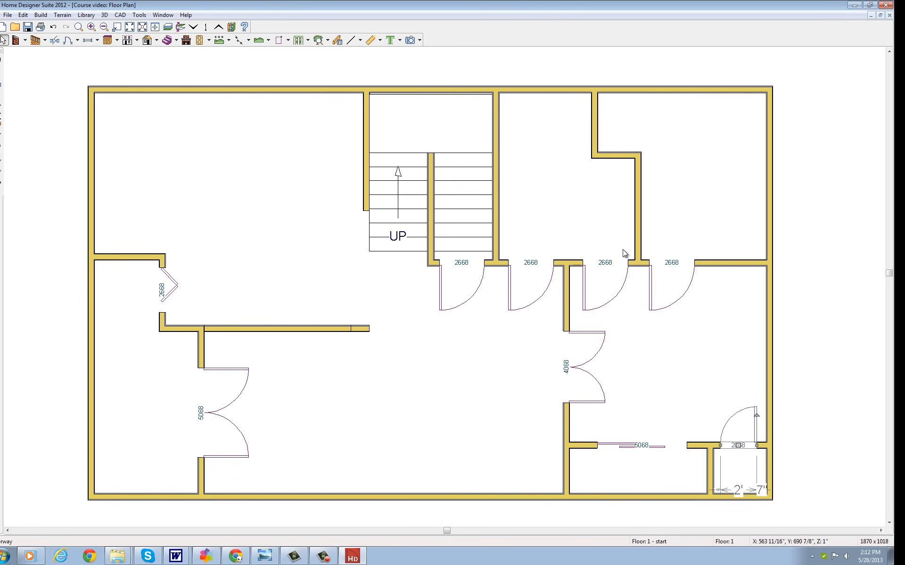
Reverse both the swing side and the hinge side of the door between the lower-right room and the upper middle room.
right_click(606, 266)
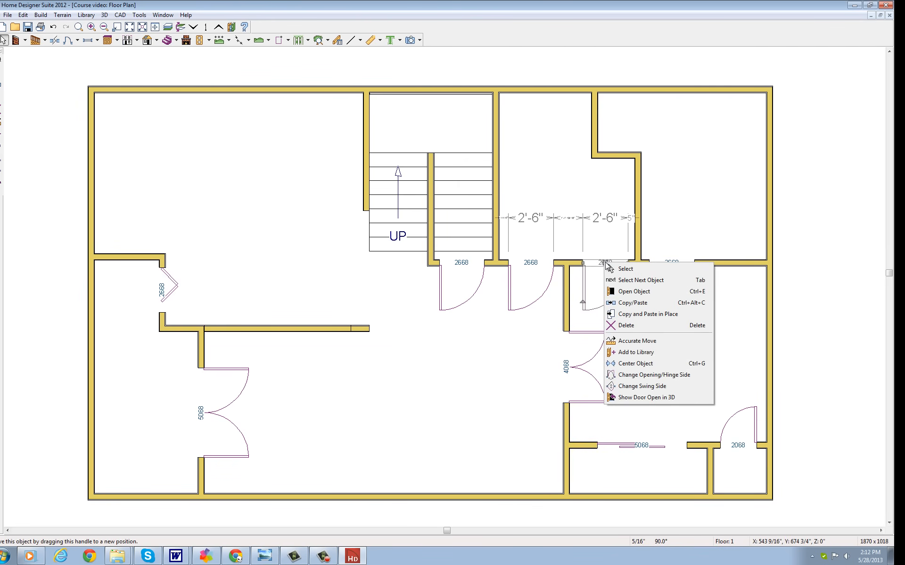
click(648, 376)
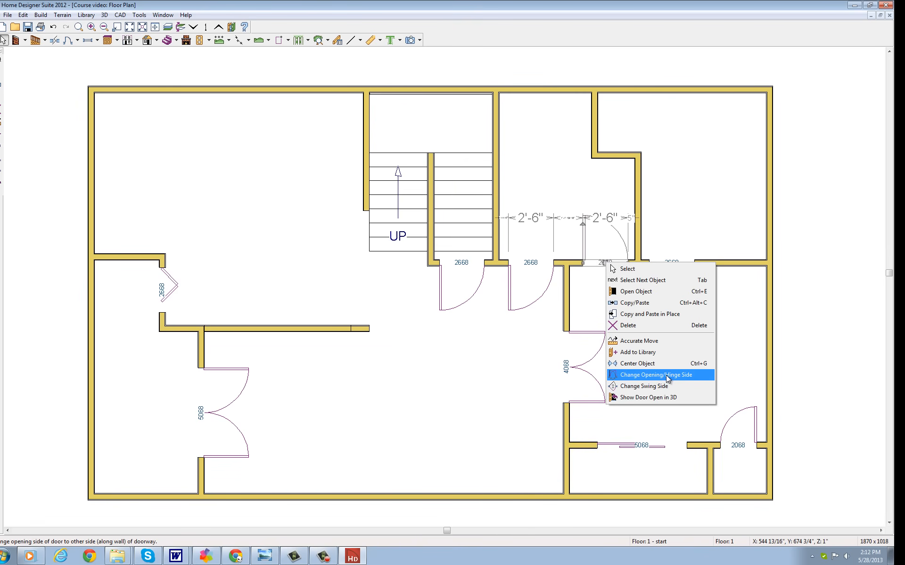
click(667, 379)
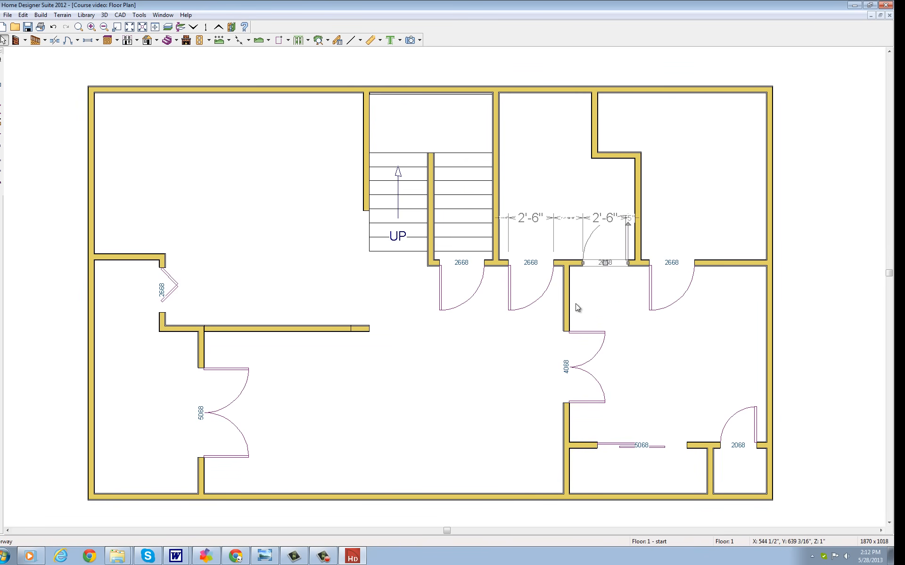
Flip the upper middle room's left door and the upper-right room's door so that both swing into their rooms.
click(530, 267)
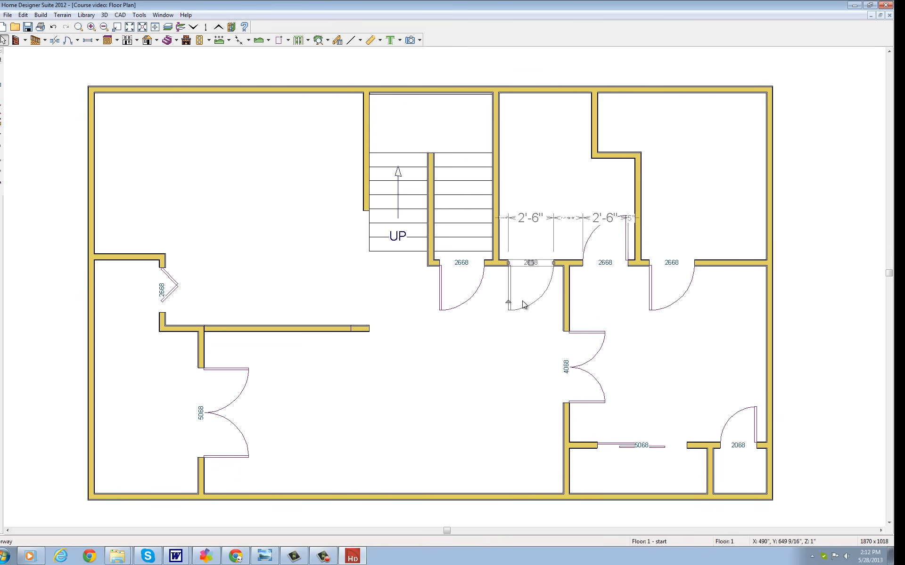
drag(509, 304, 509, 218)
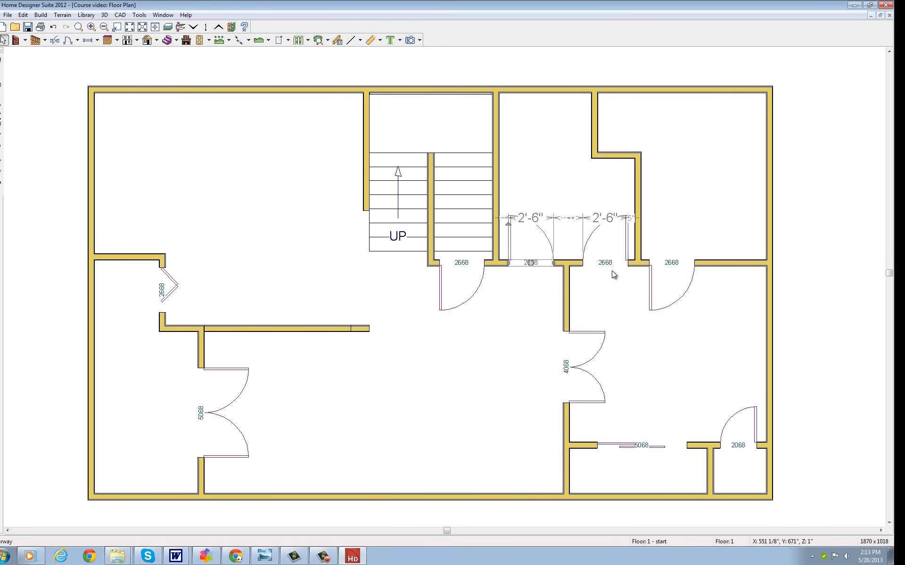
click(671, 268)
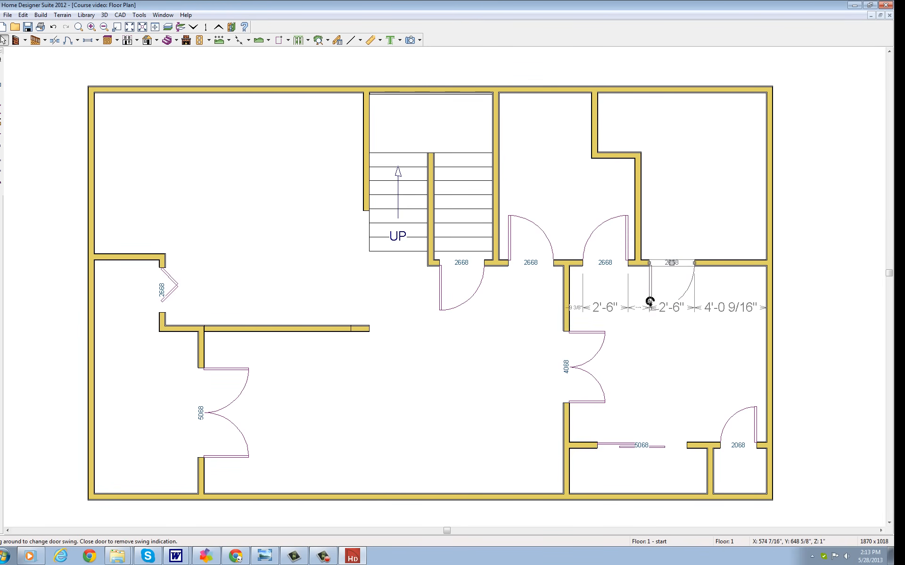
drag(651, 300, 648, 226)
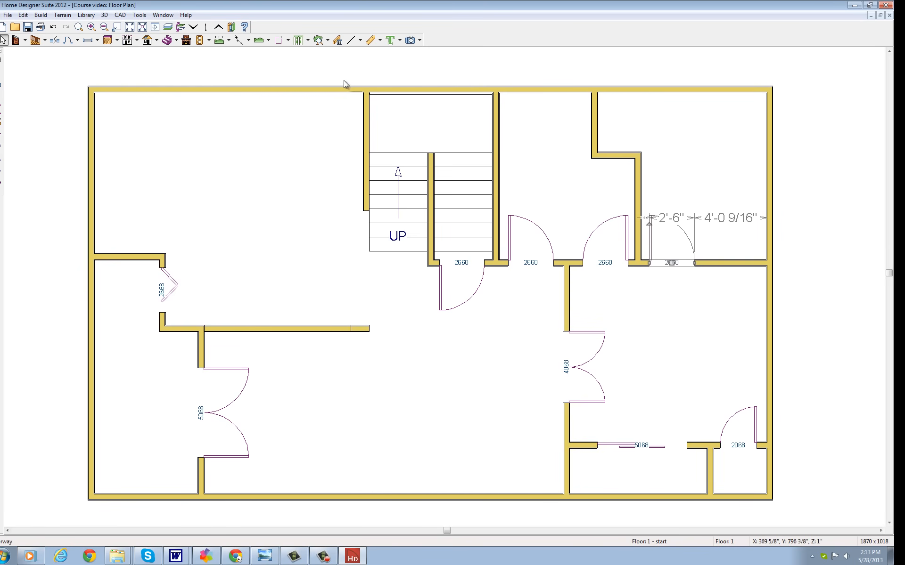
Open the Library Browser and look through the Home Designer Core, Home Designer Bonus and Manufacturer catalogs.
click(86, 15)
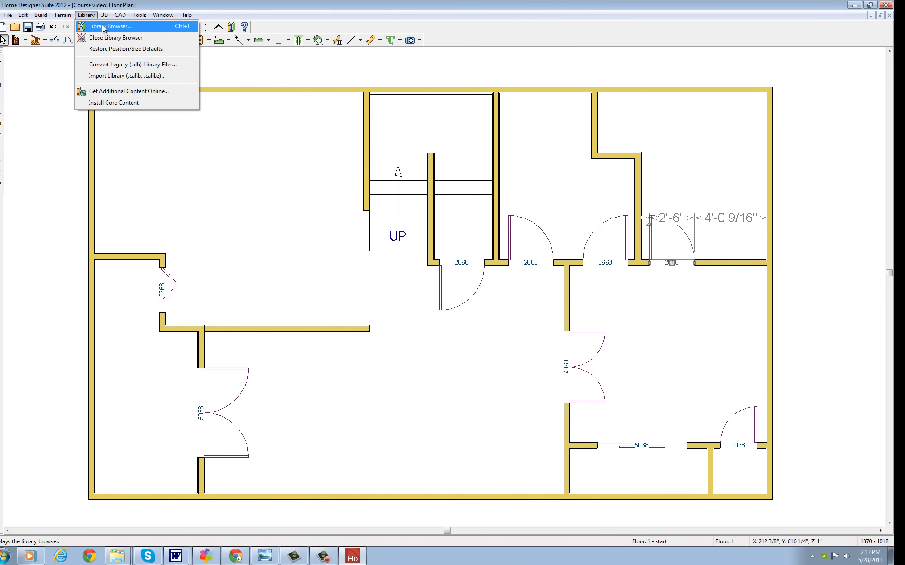
click(104, 27)
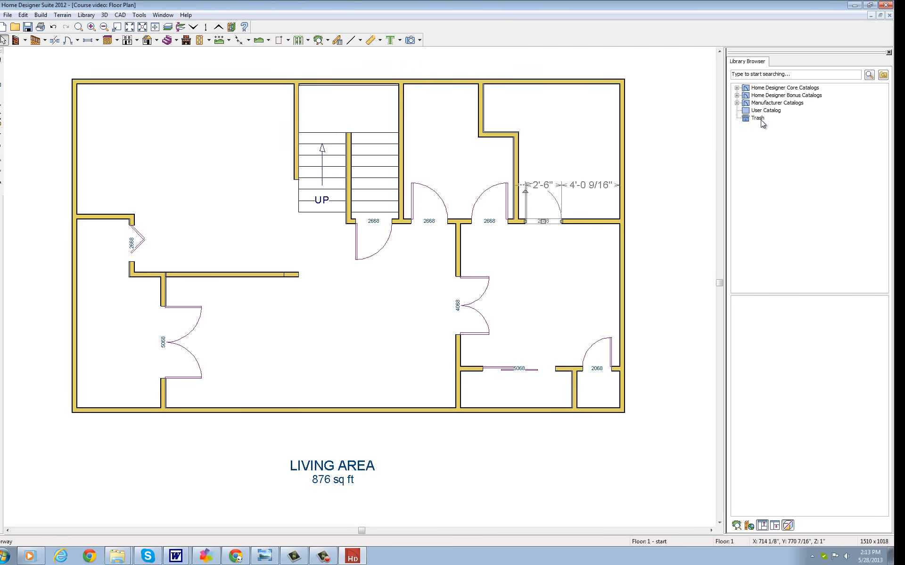
double_click(745, 98)
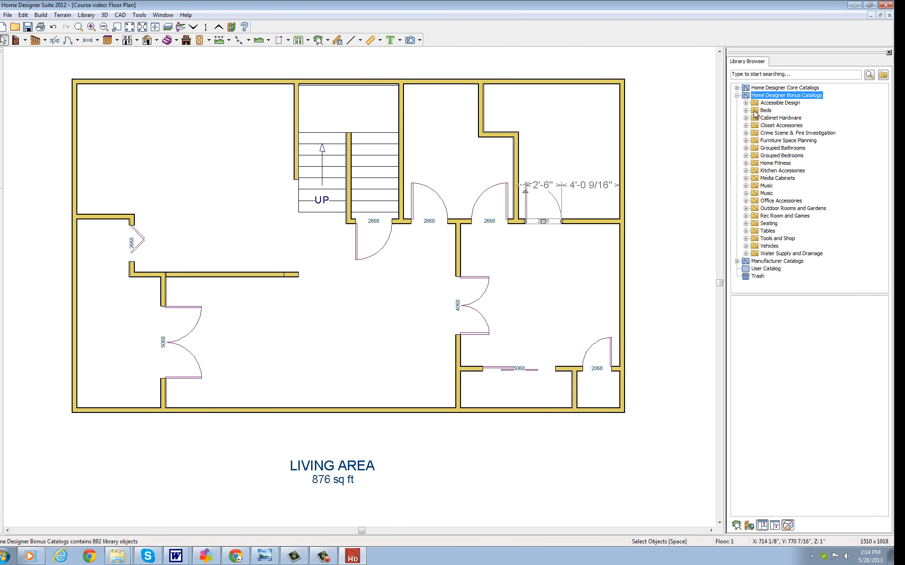
double_click(746, 89)
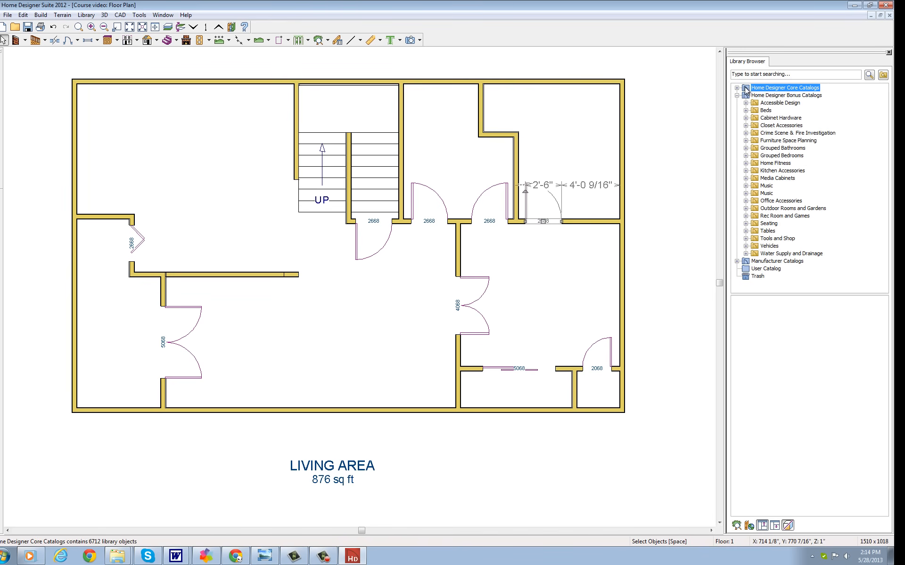
drag(883, 133, 883, 175)
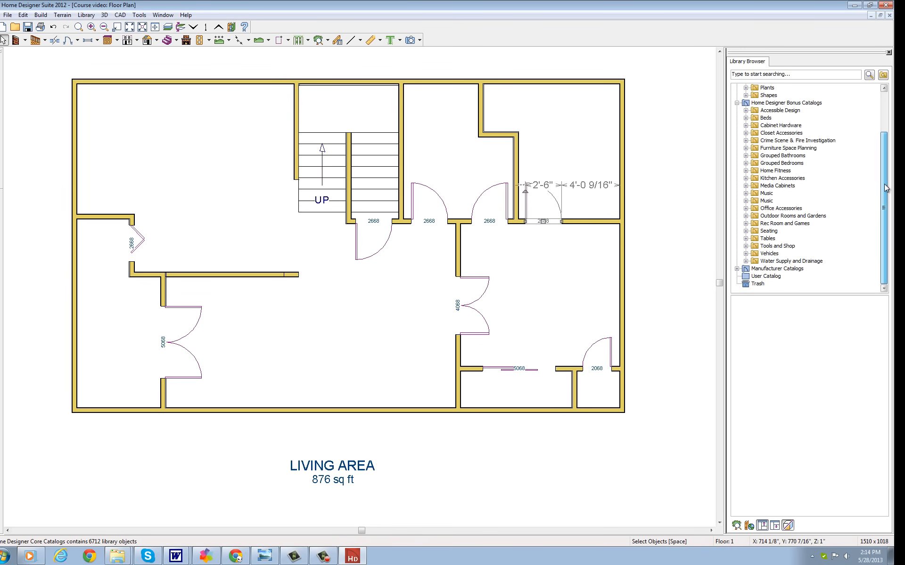
double_click(746, 270)
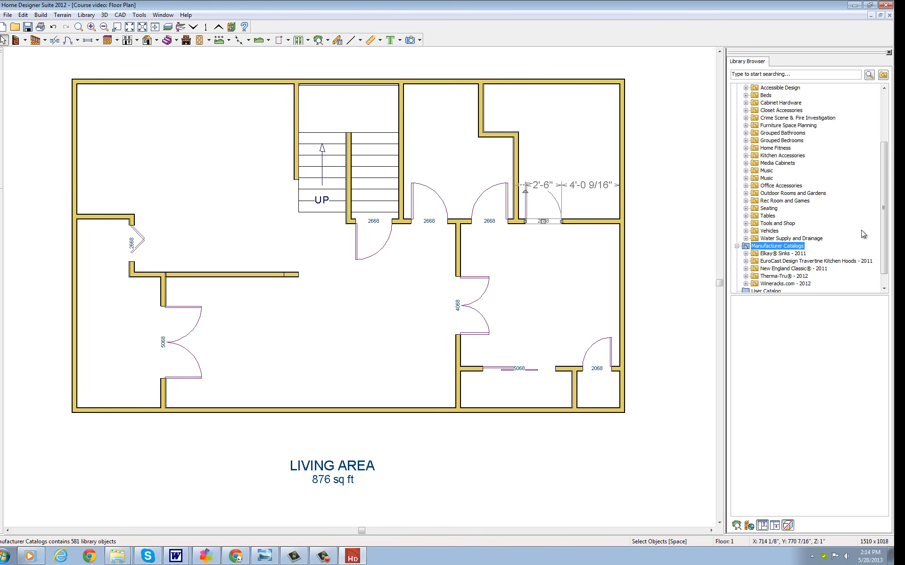
scroll(883, 209, down, 1)
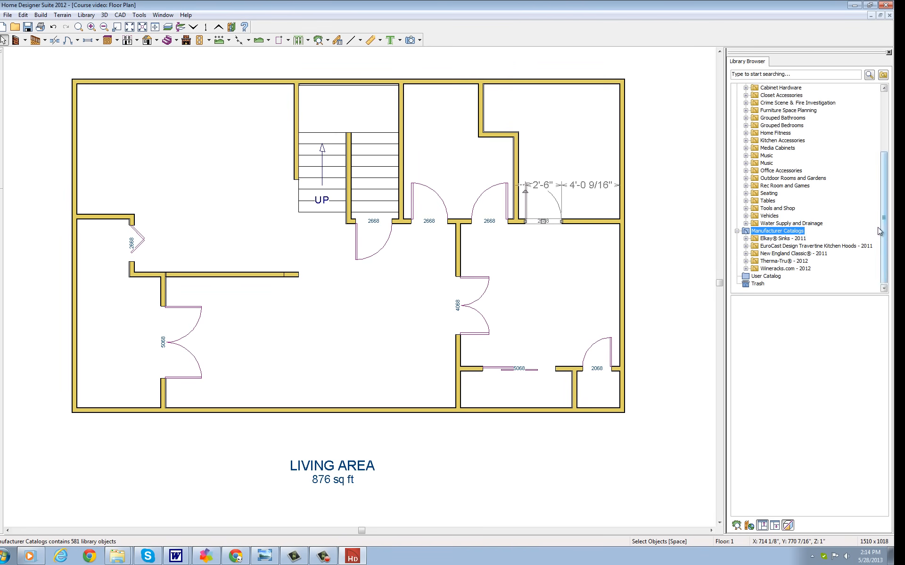
scroll(875, 207, up, 4)
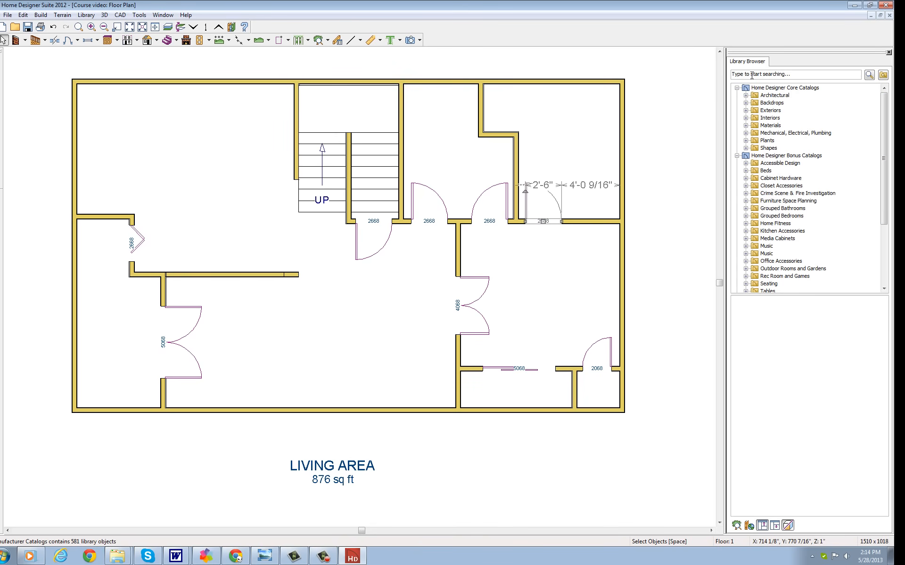
Search the library for "shower" and place the Right Tub-Shower against the exterior wall in the alcove of the upper middle room.
click(752, 74)
text(shower)
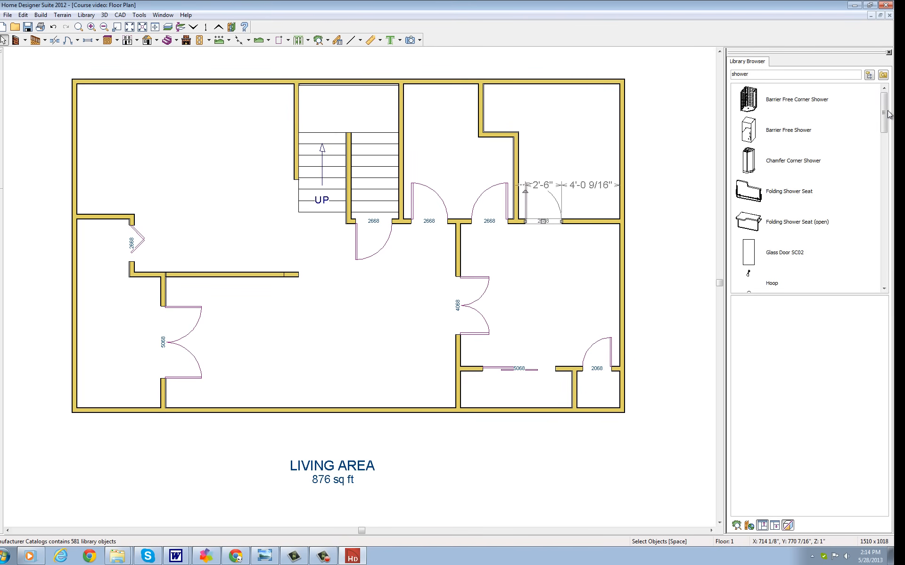
drag(888, 113, 885, 157)
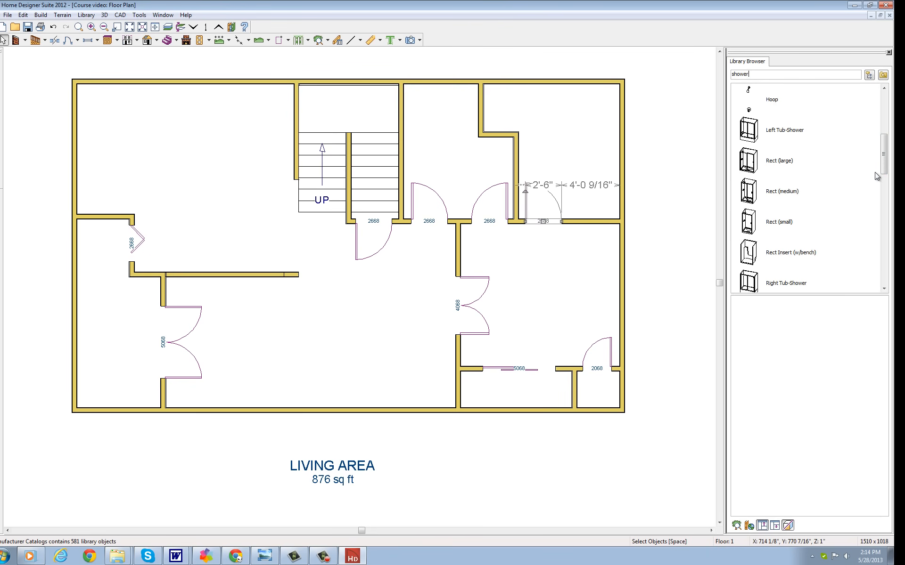
drag(886, 156, 886, 160)
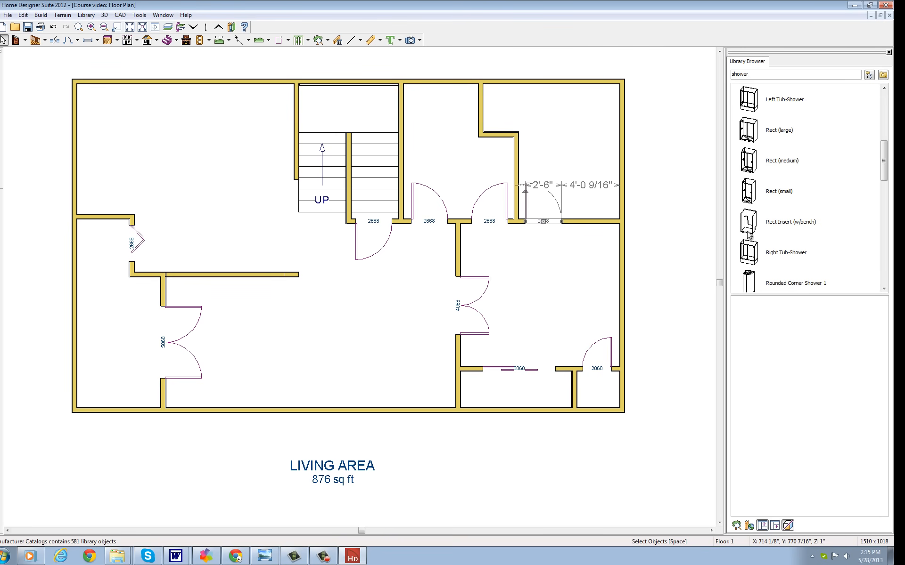
click(754, 257)
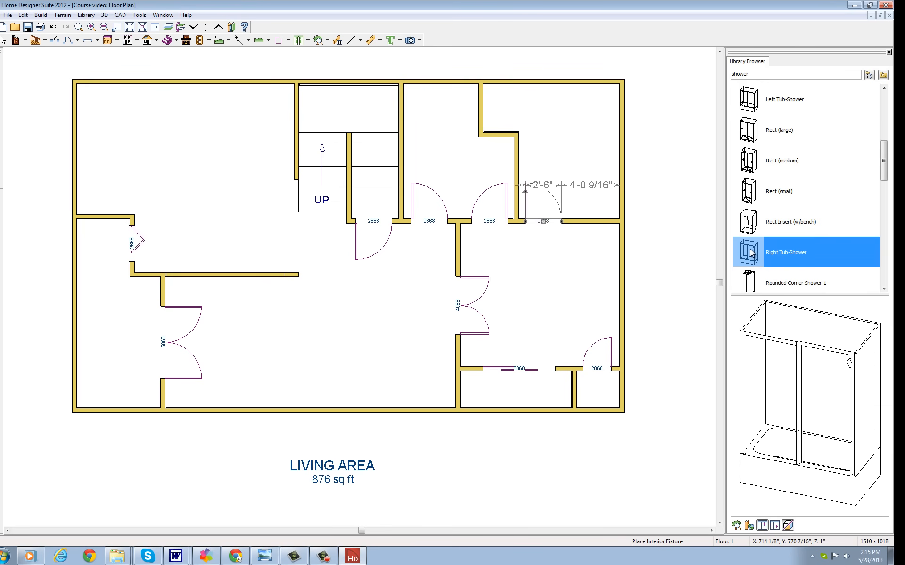
drag(751, 253, 573, 123)
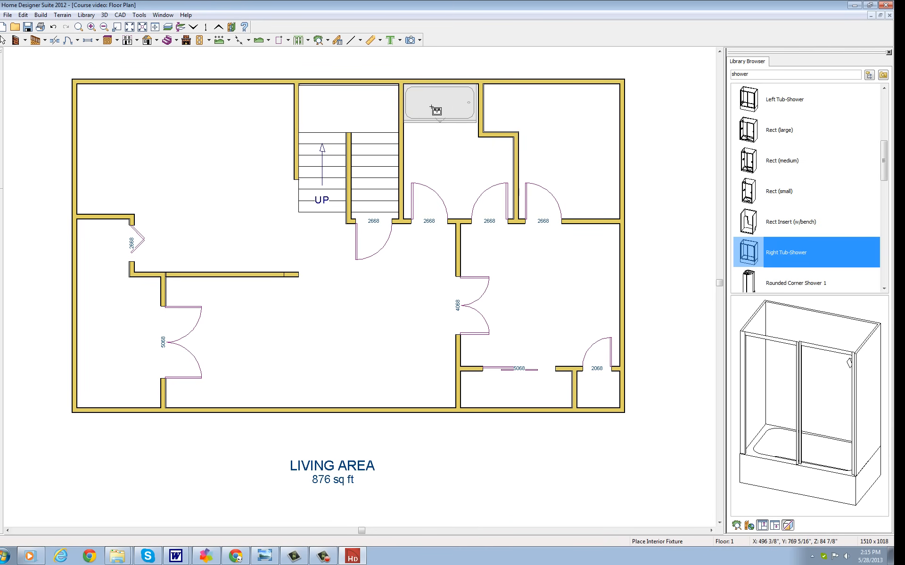
click(436, 109)
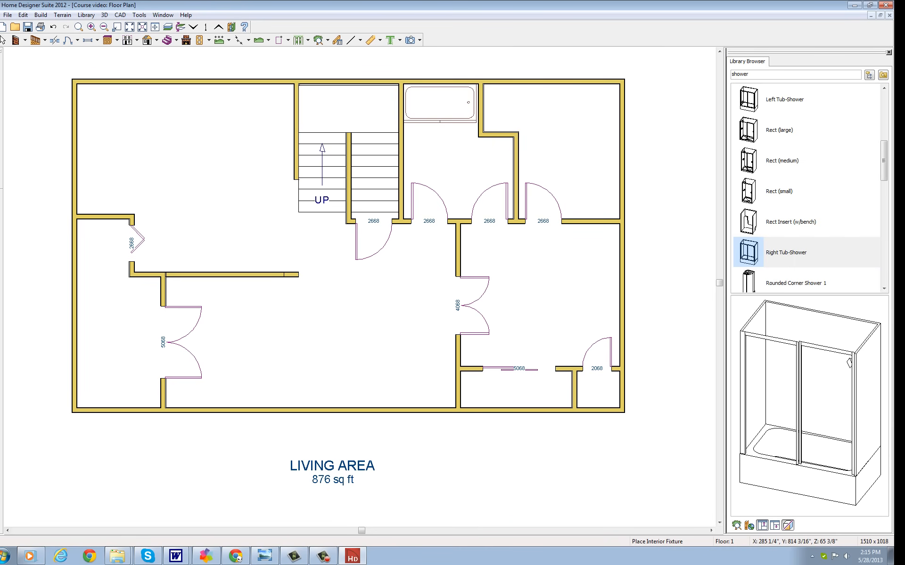
Move the short wall beside the tub's drain end inward so that the tub alcove is 5'-1" wide.
click(4, 41)
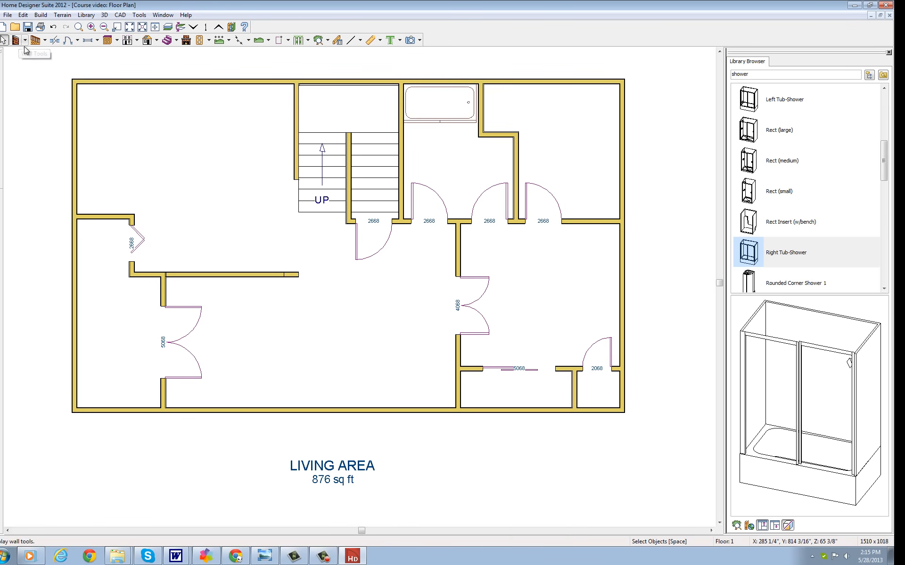
click(481, 109)
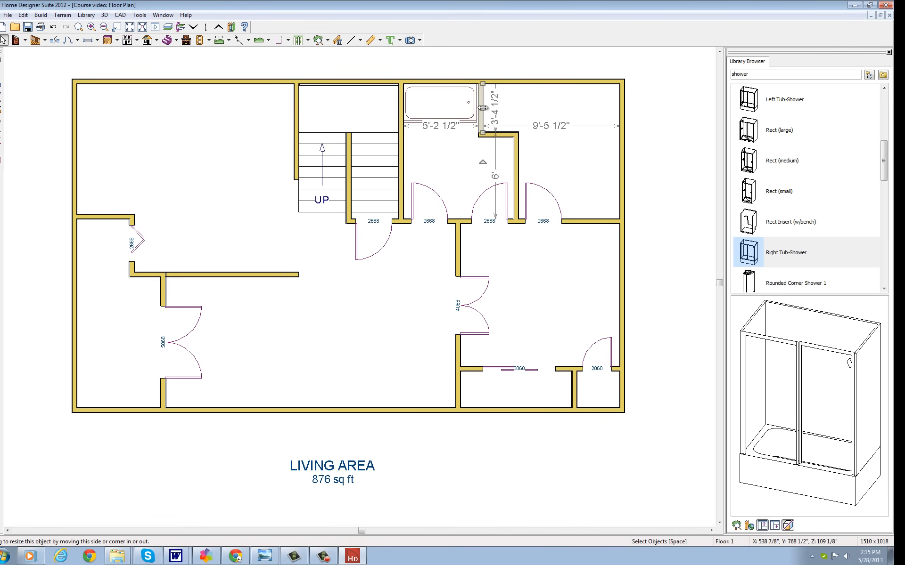
drag(483, 108, 474, 108)
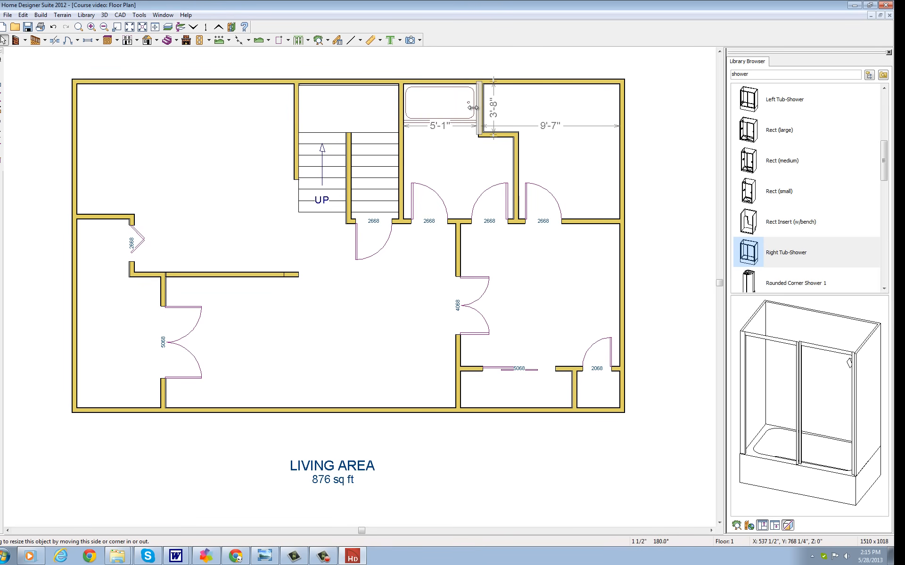
drag(473, 108, 474, 108)
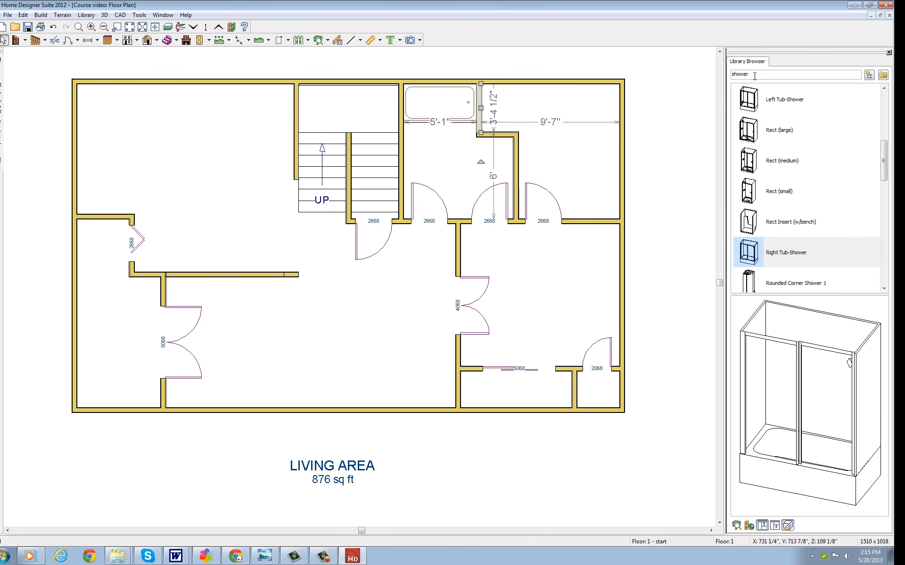
Search the library for "toilet" and place the first Elongated Toilet against the bathroom's right wall, below the wall jog.
drag(753, 76, 726, 78)
text(t)
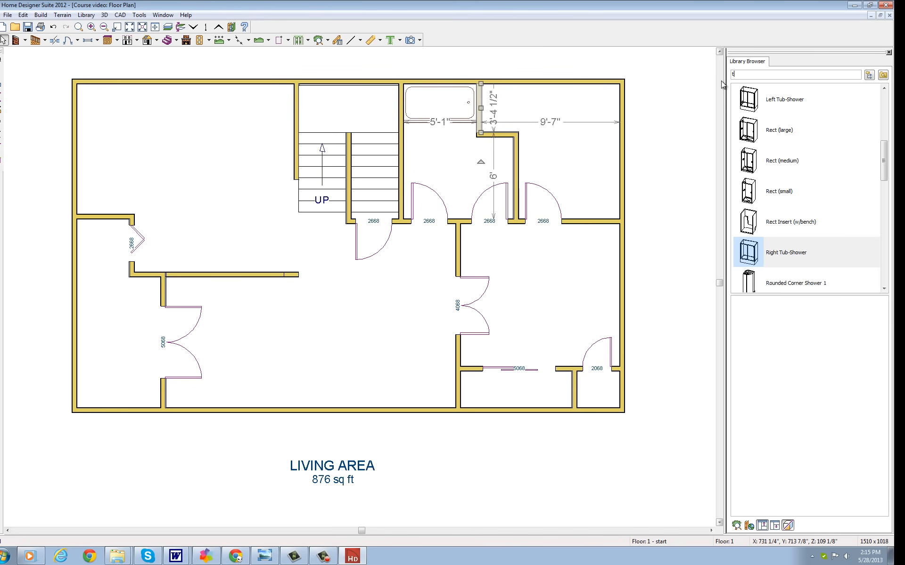
text(o)
text(let)
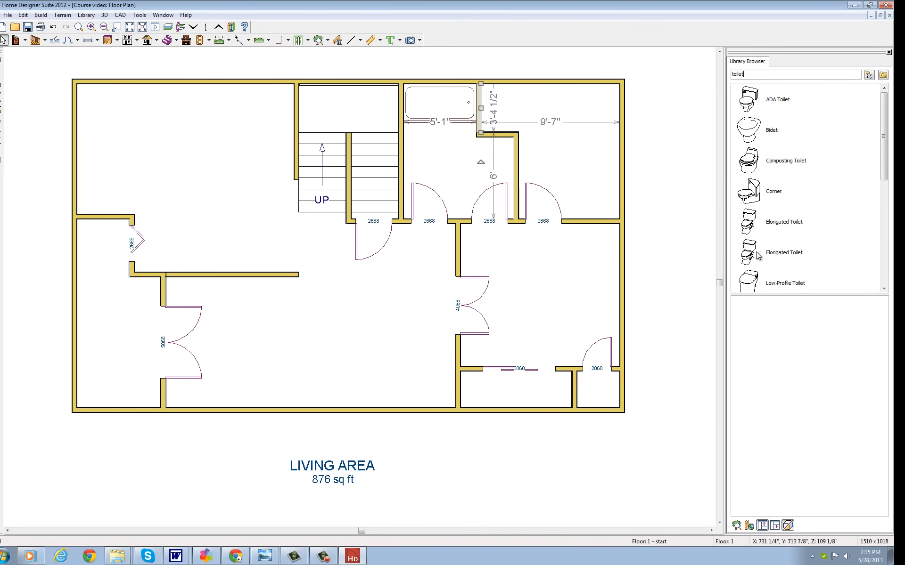
click(750, 225)
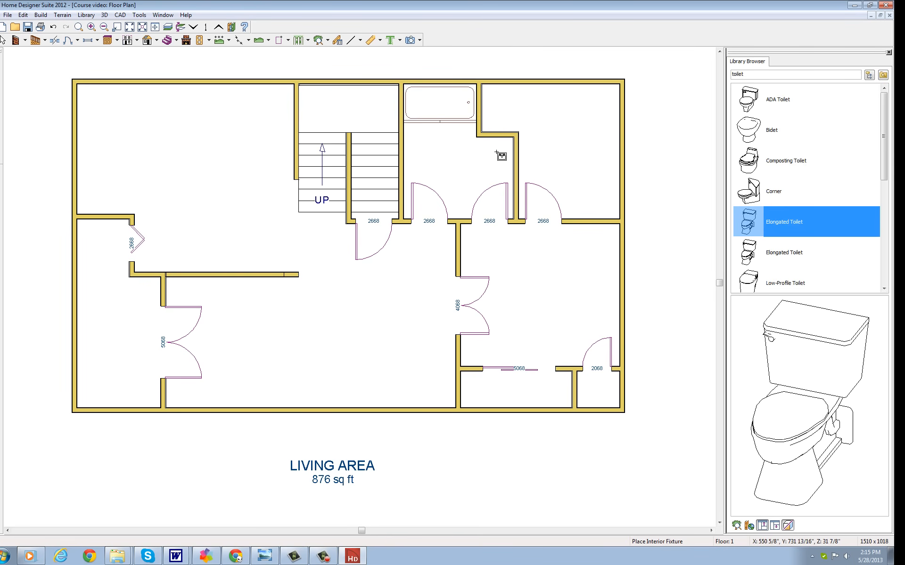
mouse_move(494, 152)
mouse_down()
mouse_move(508, 171)
mouse_move(509, 157)
mouse_up()
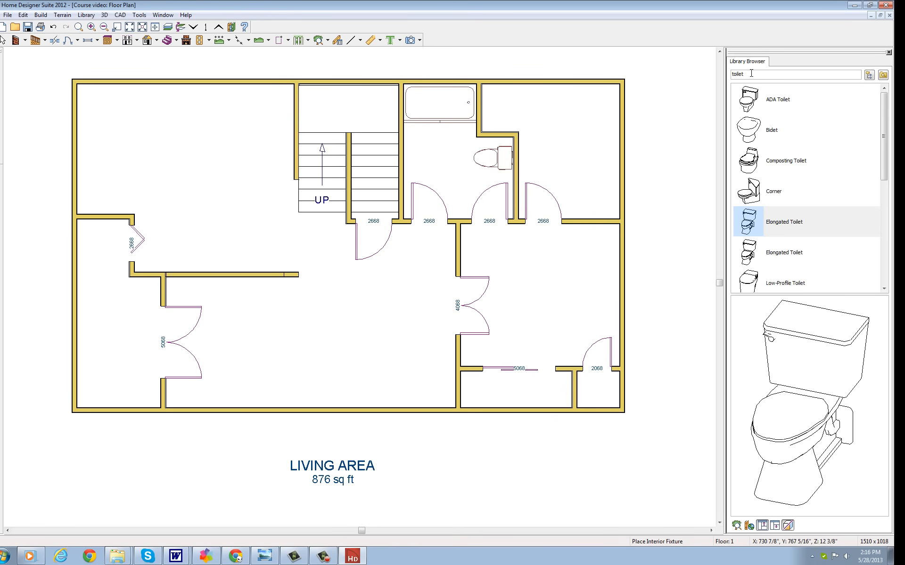
Search the library for "pedestal" and place Pedestal Sink 01 against the bathroom's left wall, opposite the toilet.
drag(751, 73, 730, 74)
text(pedstal)
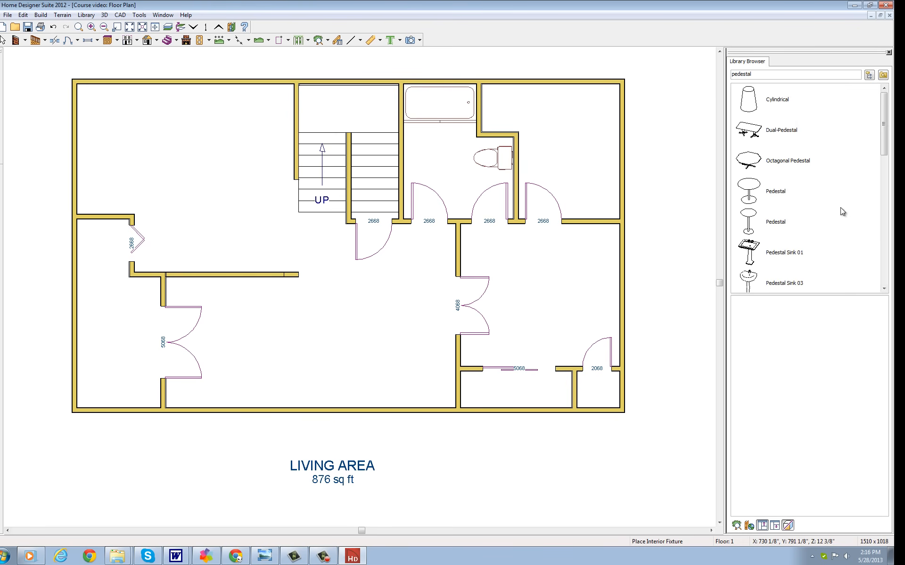
drag(884, 141, 887, 158)
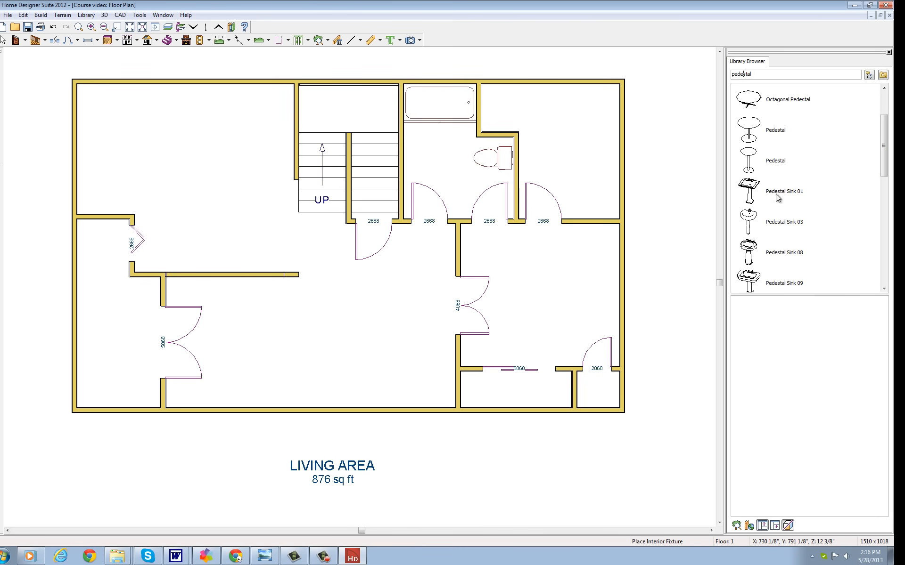
click(751, 190)
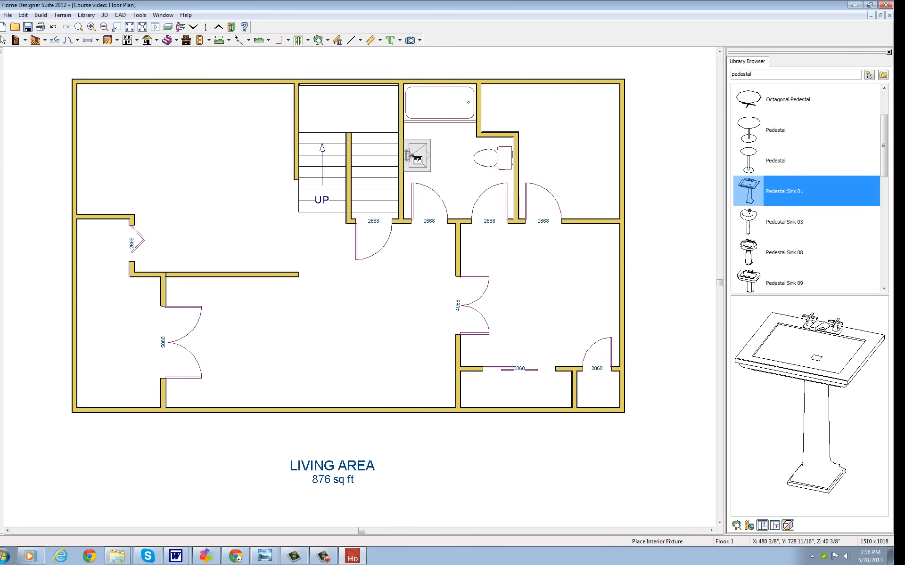
click(412, 156)
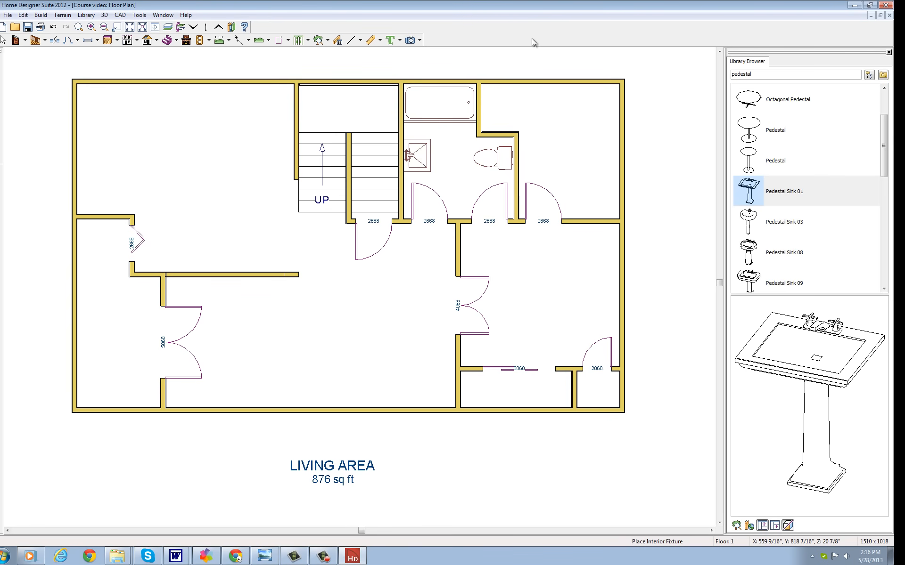
Search the library for "water heater" and place the Medium Elec WH in the upper-right room, near the tub-side wall.
double_click(784, 74)
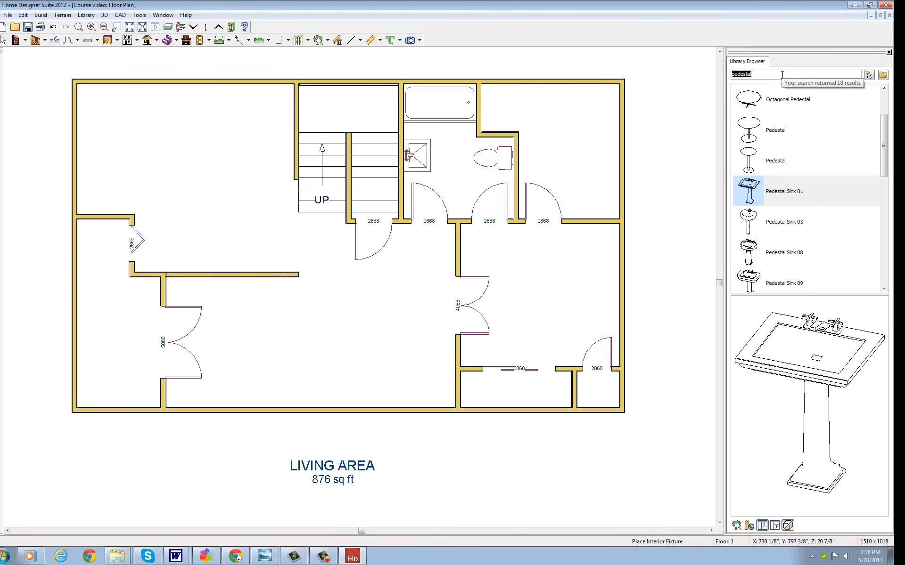
text(water)
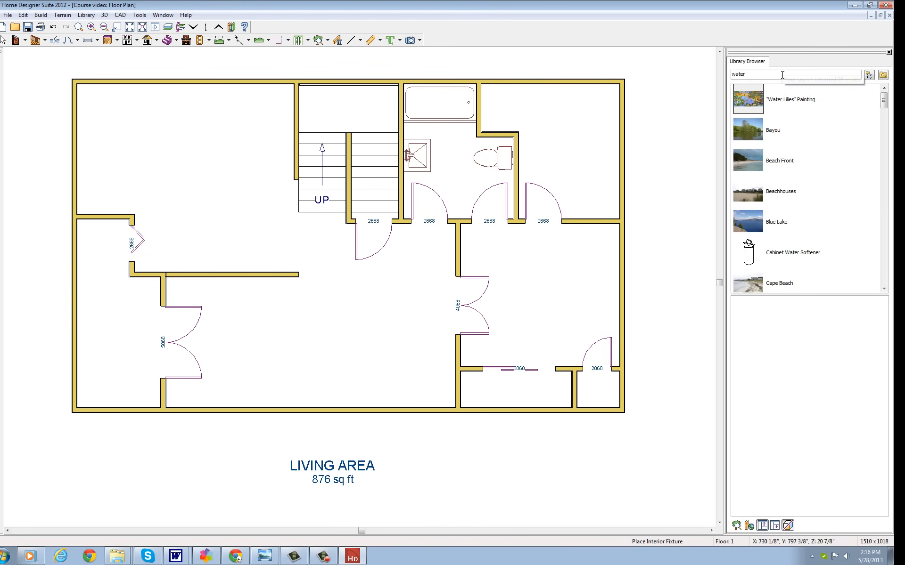
text( heater)
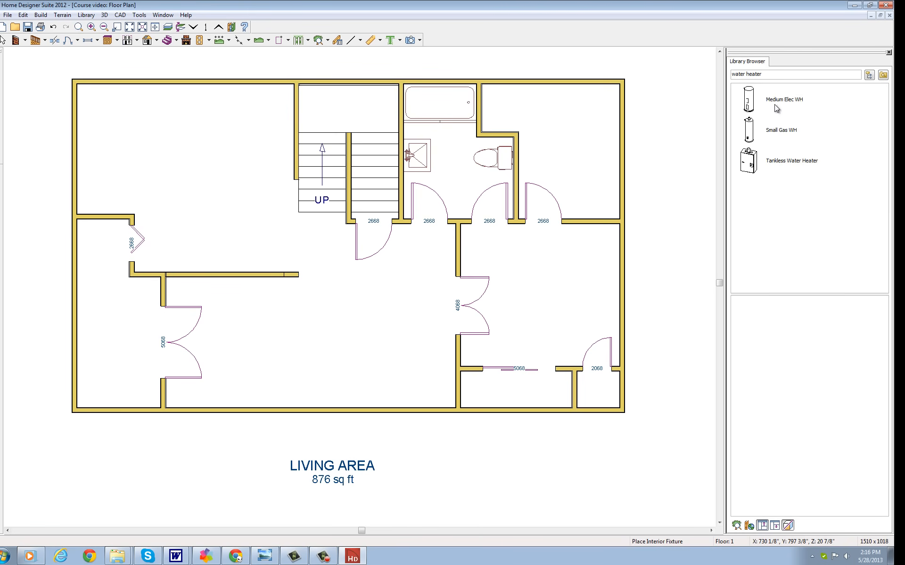
click(752, 103)
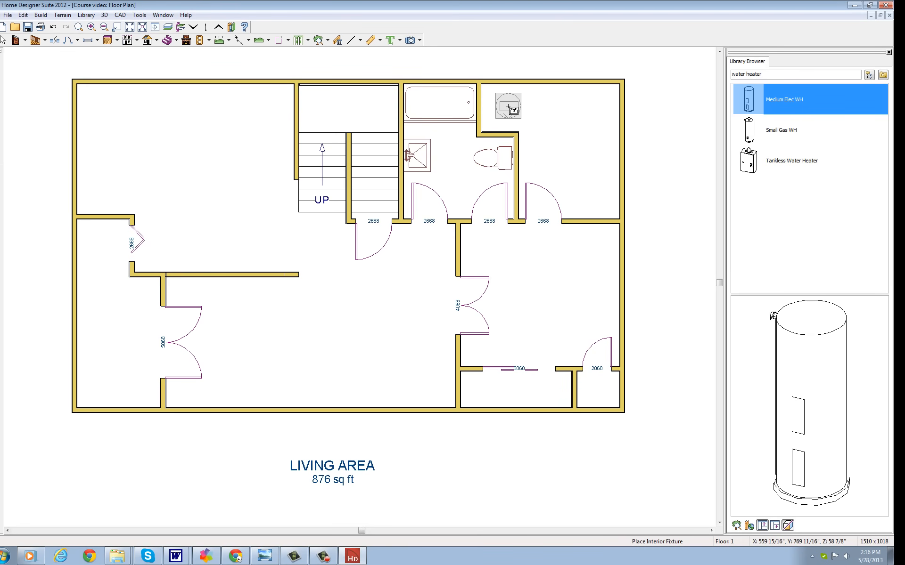
click(529, 103)
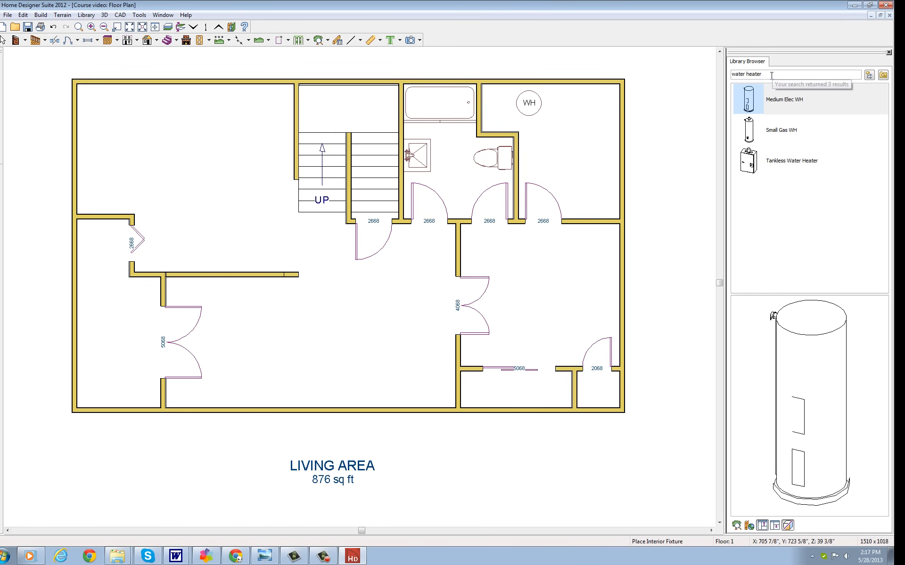
Search the library for "Furnace", place the 20" Gas Furnace beside the left room's bifold door, and rotate it 90° to face the door.
drag(762, 74, 724, 74)
text(Fl)
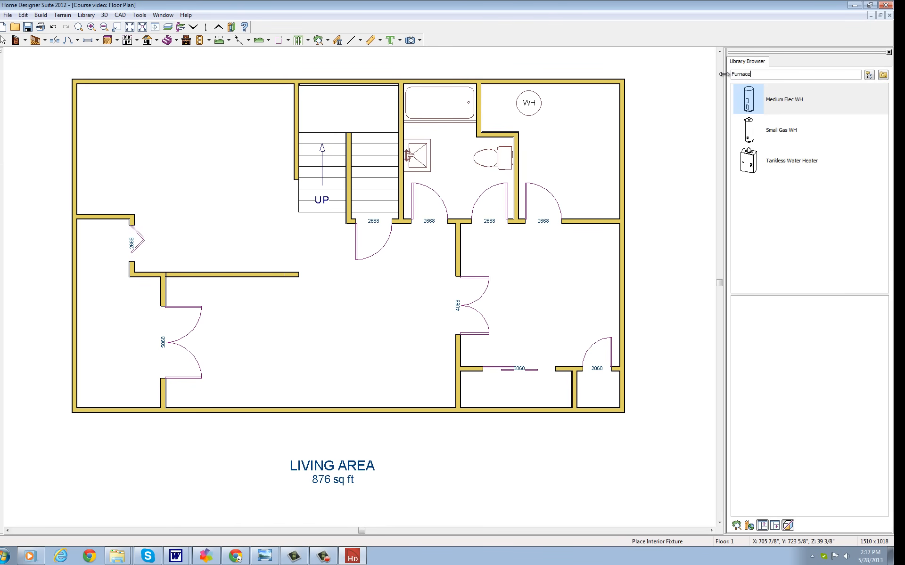
key(Return)
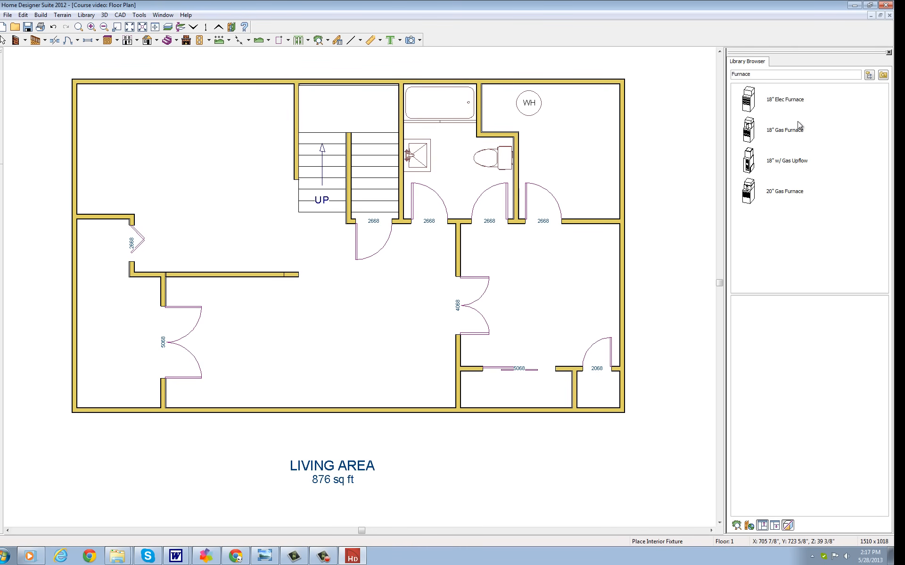
click(781, 195)
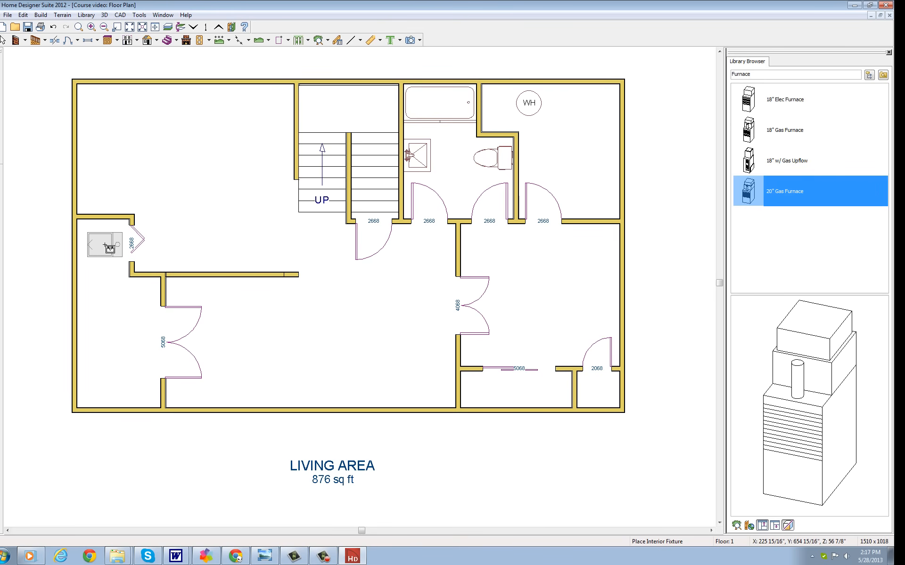
click(101, 235)
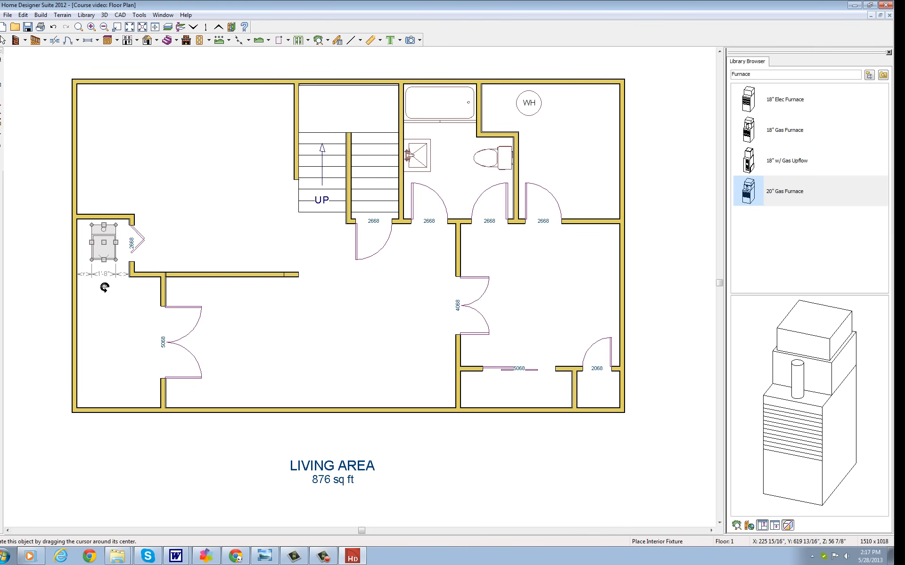
drag(104, 287, 103, 241)
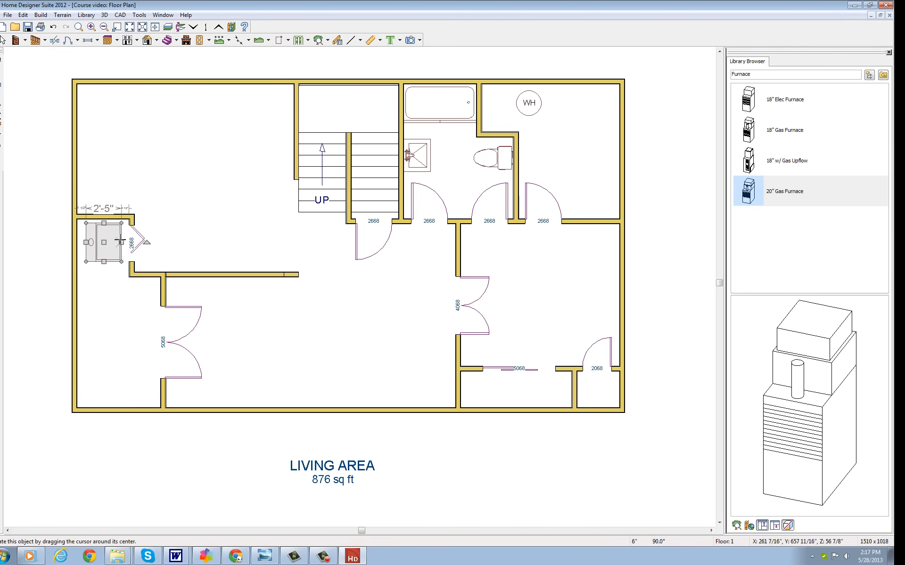
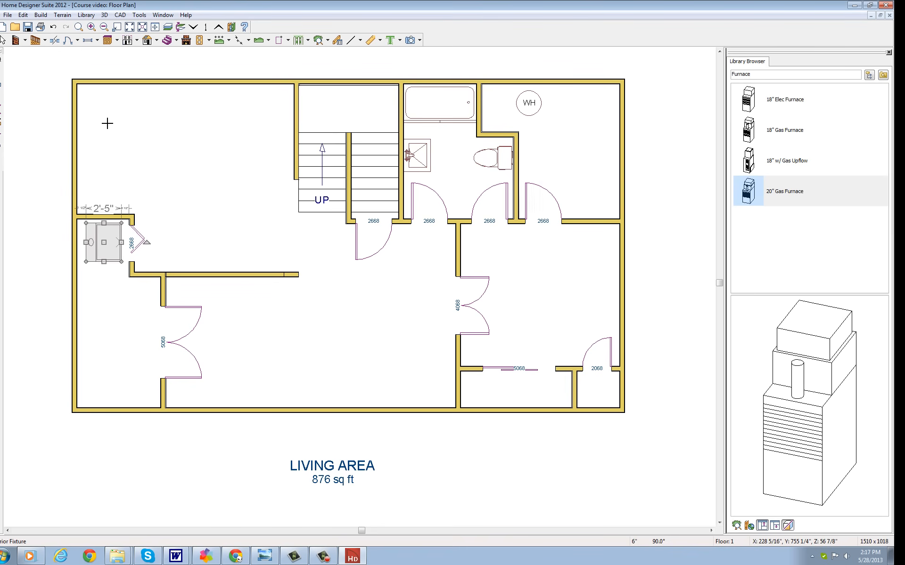
Place a standard window in the left exterior wall of the upper-left room.
click(97, 41)
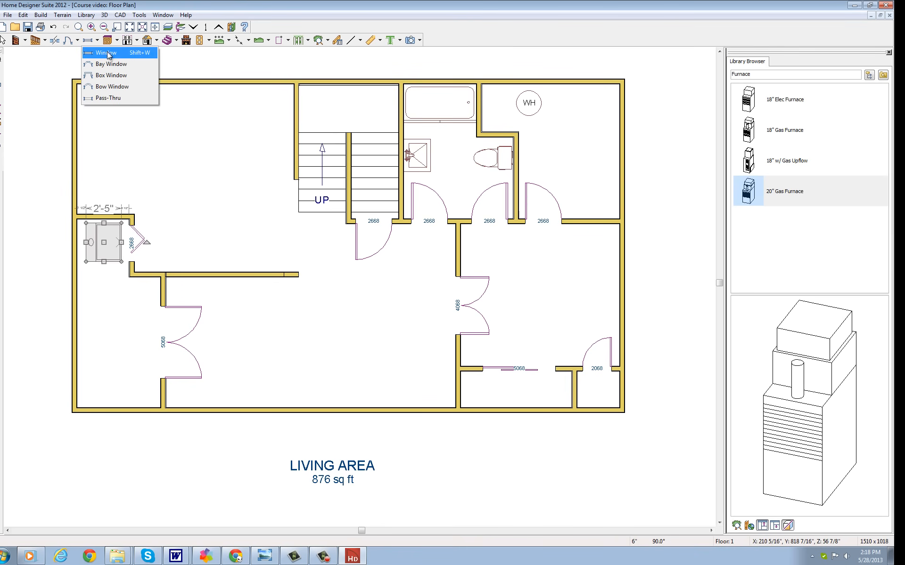
click(108, 52)
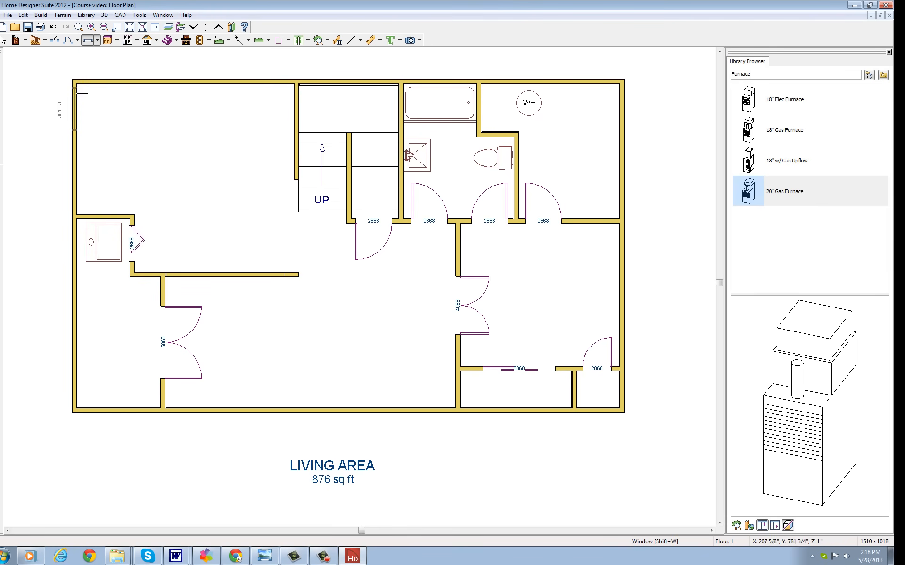
click(76, 124)
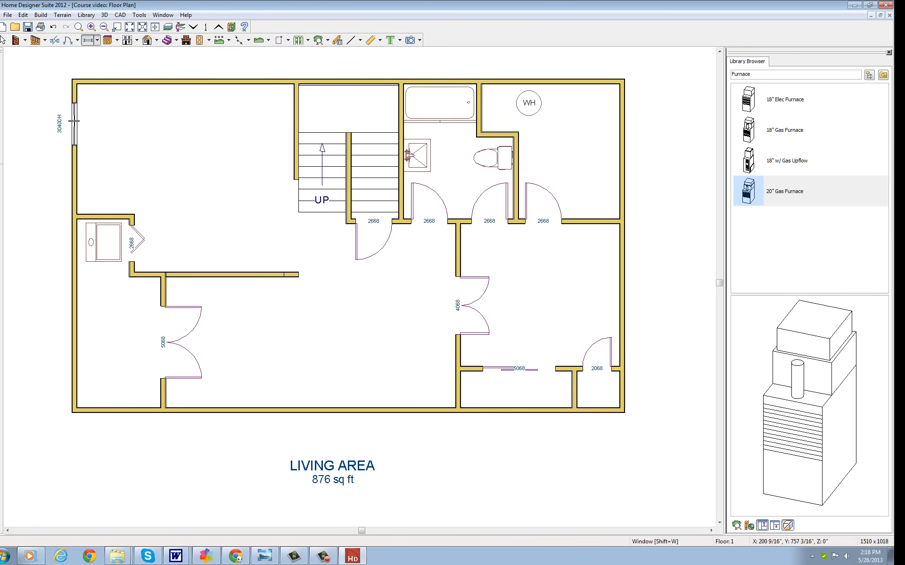
Make the left-wall window a 48" wide Right Sliding type and shift it slightly down along the wall.
double_click(74, 124)
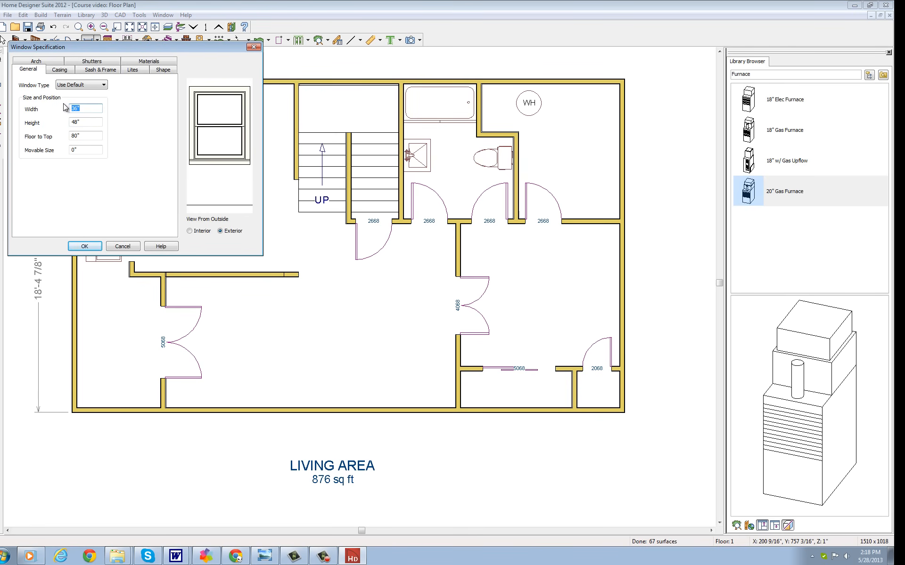
text(48)
click(95, 121)
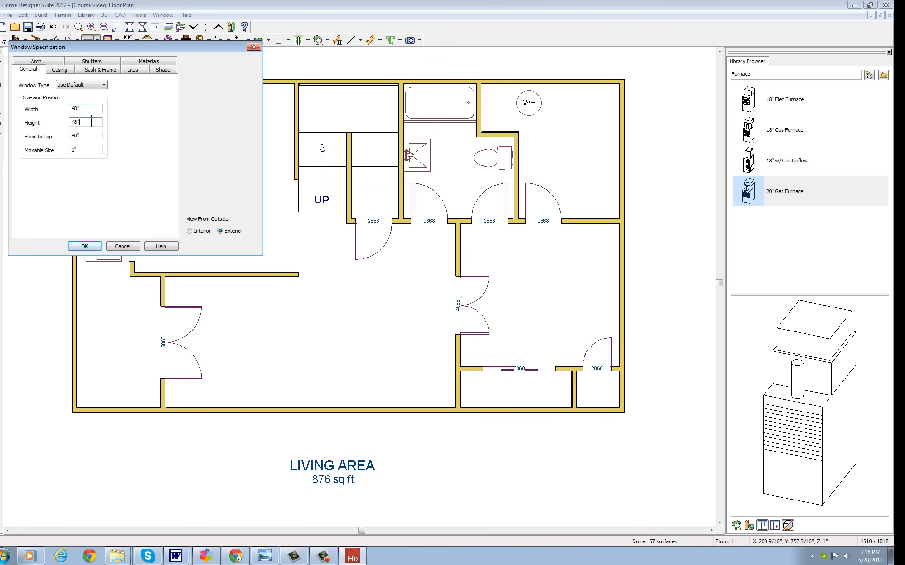
click(104, 85)
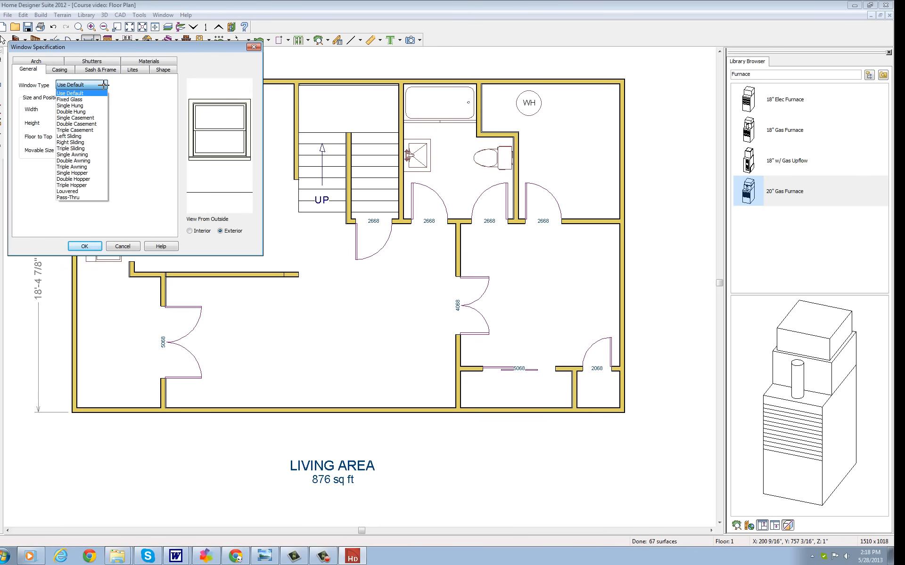
click(77, 142)
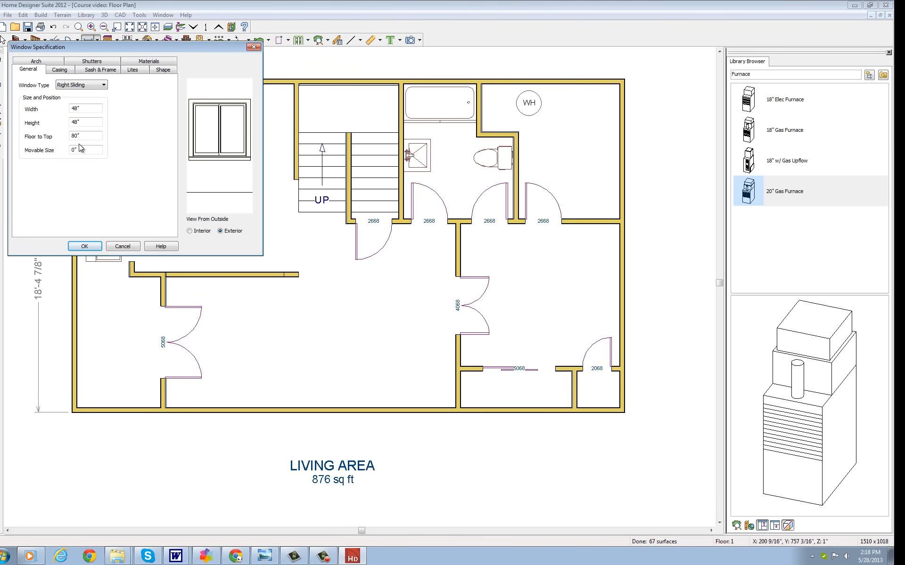
click(86, 245)
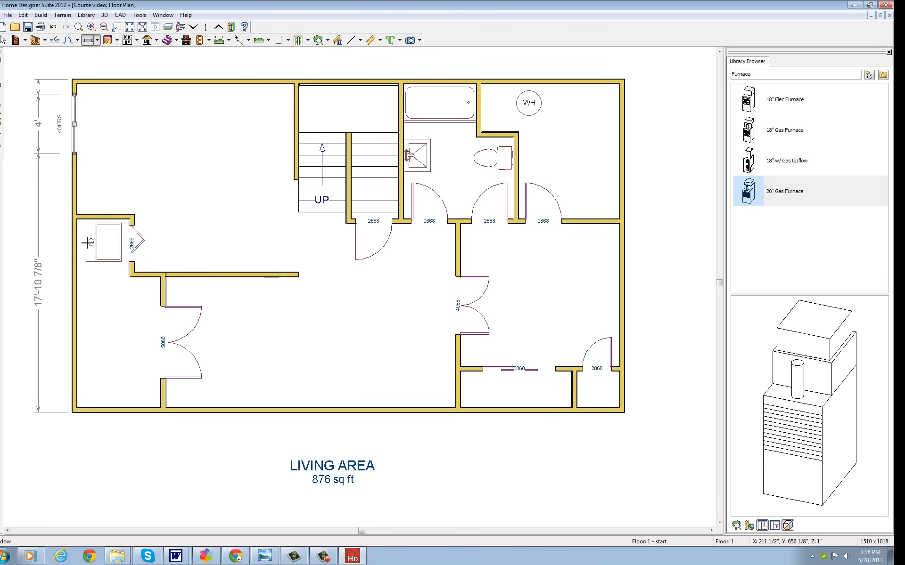
click(75, 124)
drag(75, 123, 75, 131)
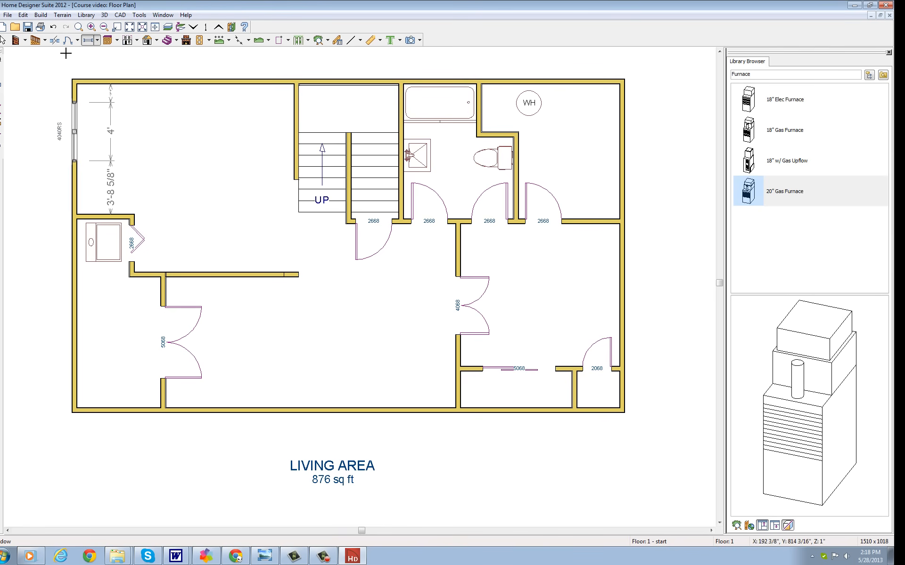
Place two base cabinets one below the other against the stair wall in the upper-left room.
click(118, 41)
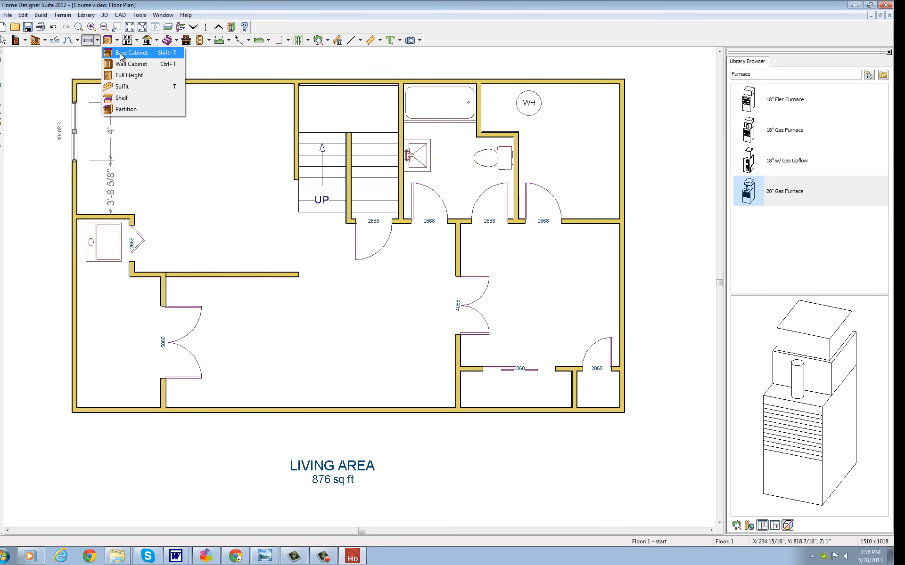
click(121, 53)
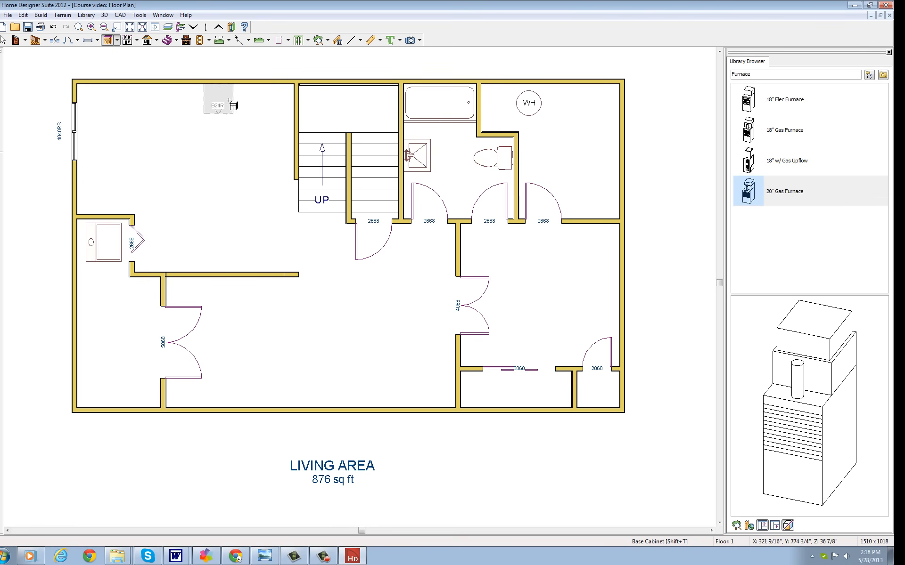
click(283, 106)
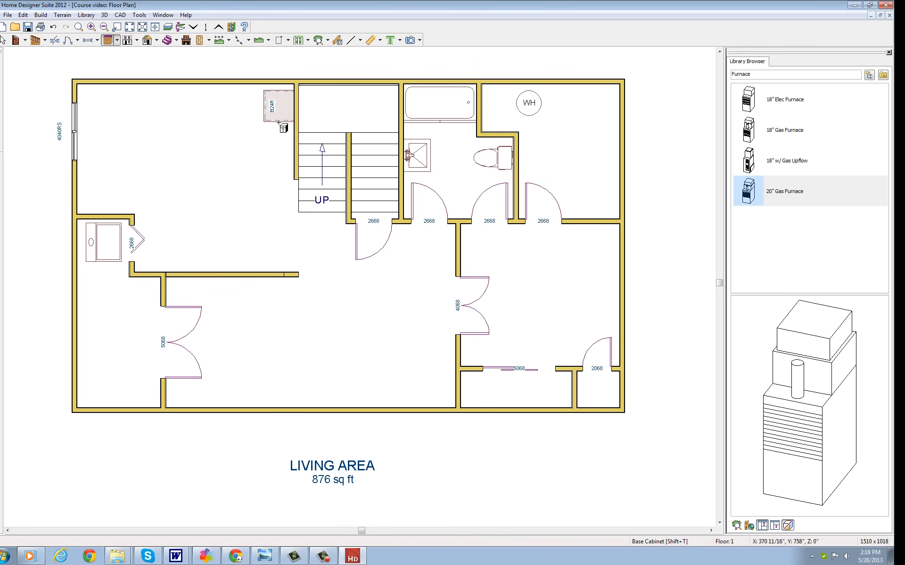
click(281, 151)
Set the upper base cabinet's width to 30".
click(281, 107)
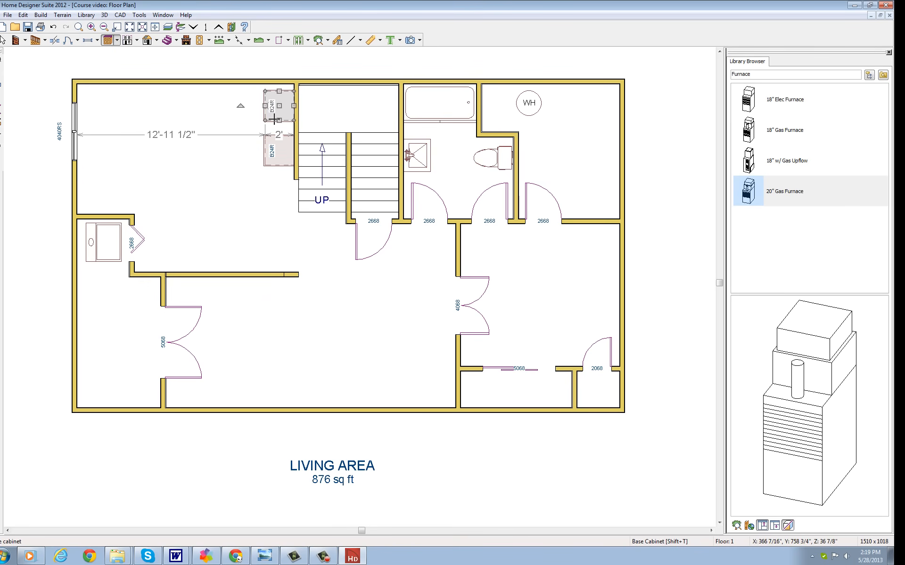
double_click(282, 107)
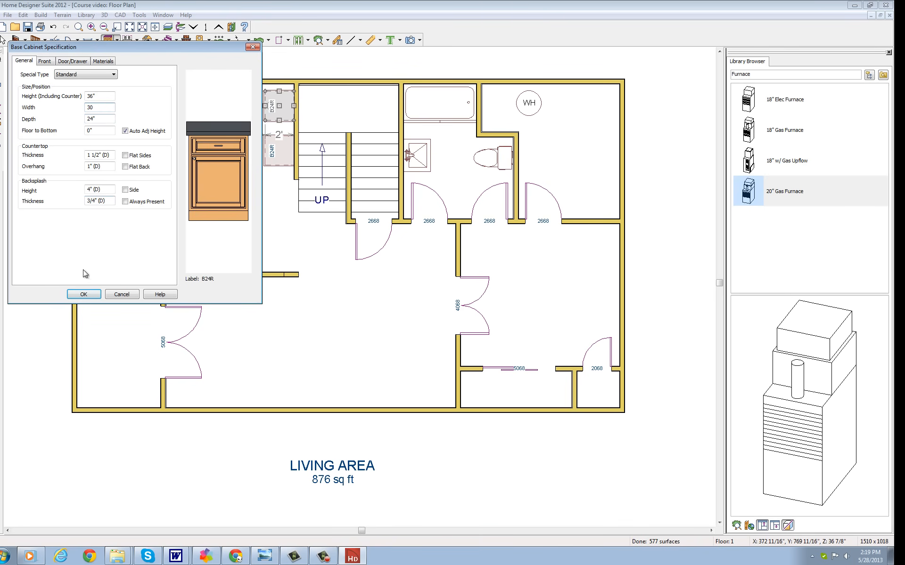
click(89, 293)
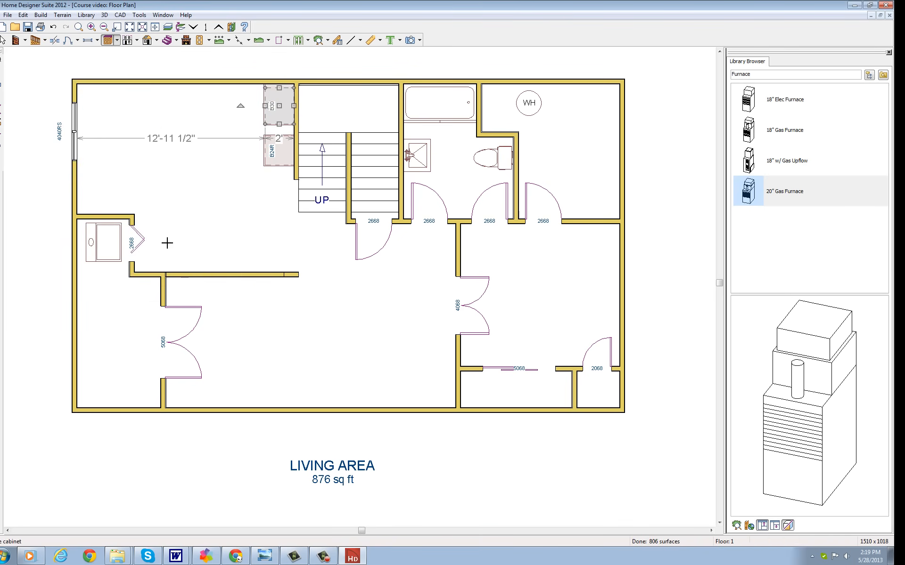
Set the lower base cabinet's height to 30".
double_click(283, 152)
drag(104, 98, 70, 99)
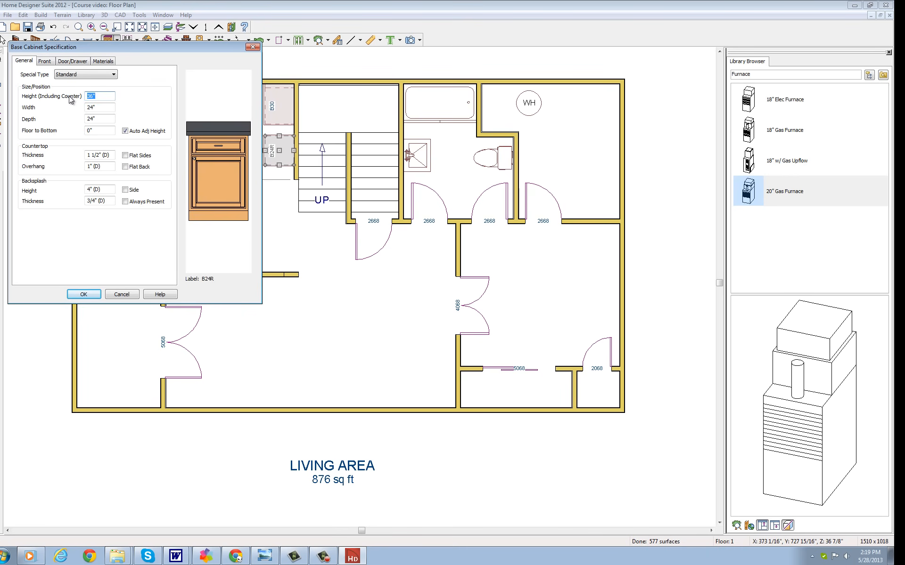
click(83, 293)
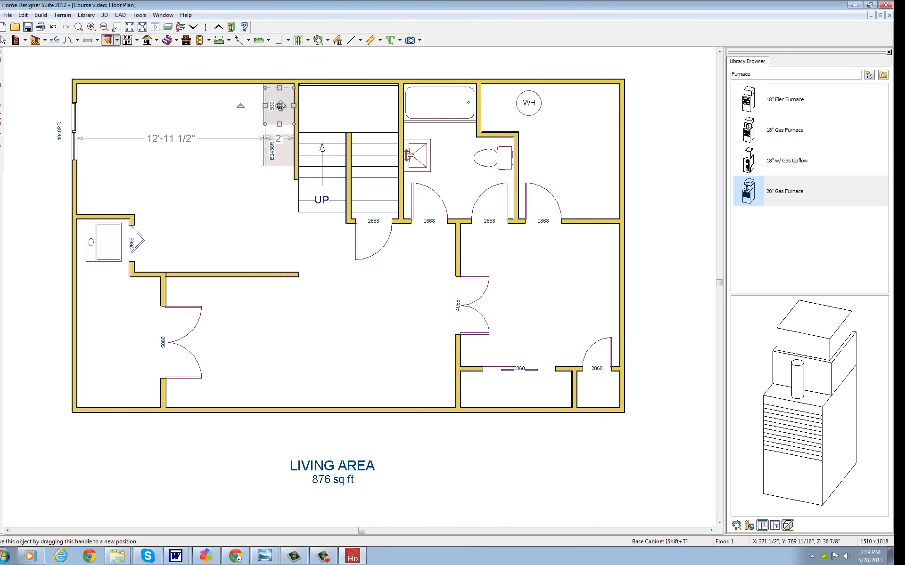
Move the upper base cabinet down against the lower one and set the lower cabinet's width to 30".
drag(278, 119, 282, 160)
double_click(282, 160)
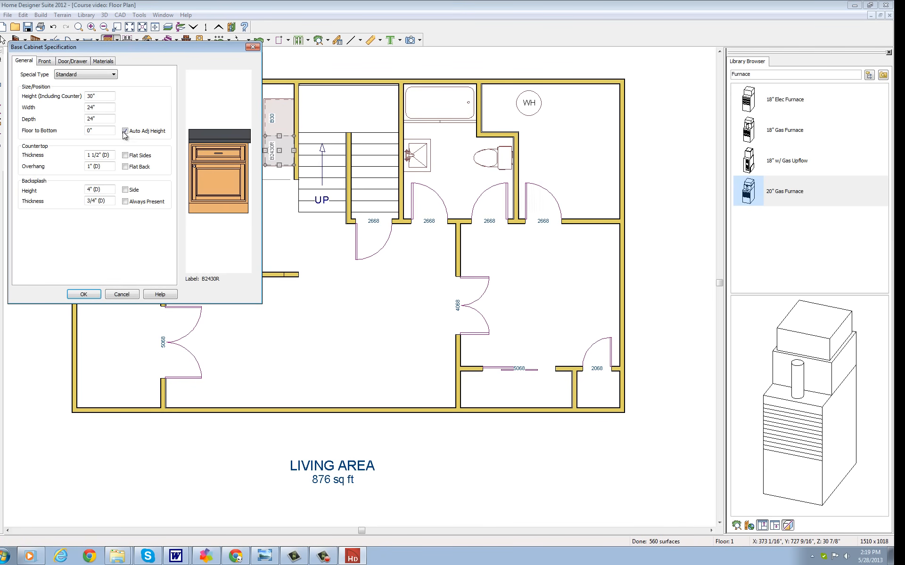
double_click(87, 107)
text(30)
click(87, 295)
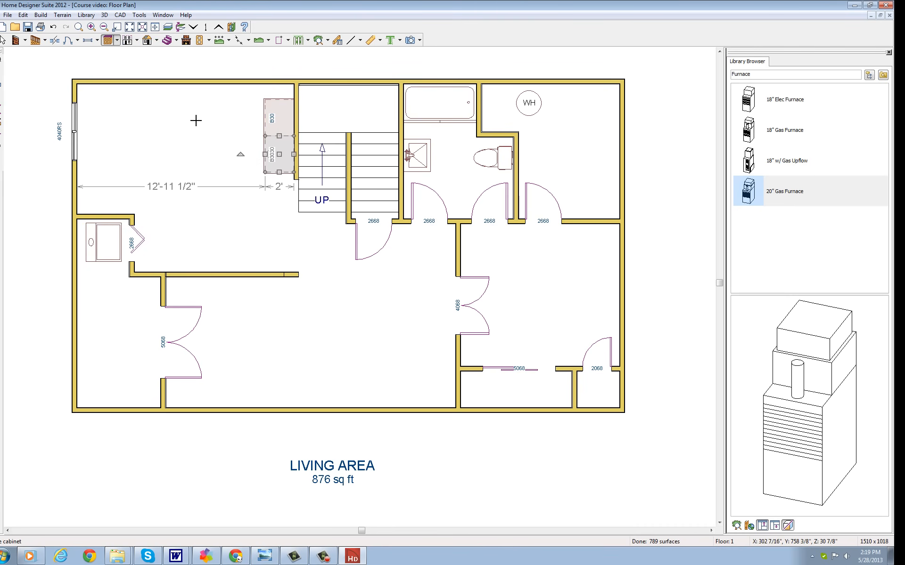
Place three wall cabinets in a row along the stair wall above the base cabinets.
click(117, 41)
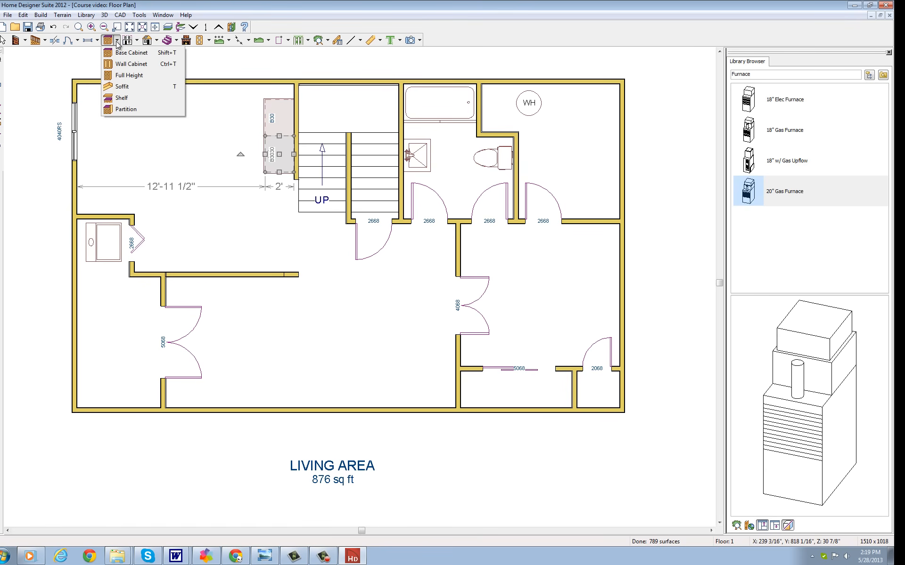
click(126, 64)
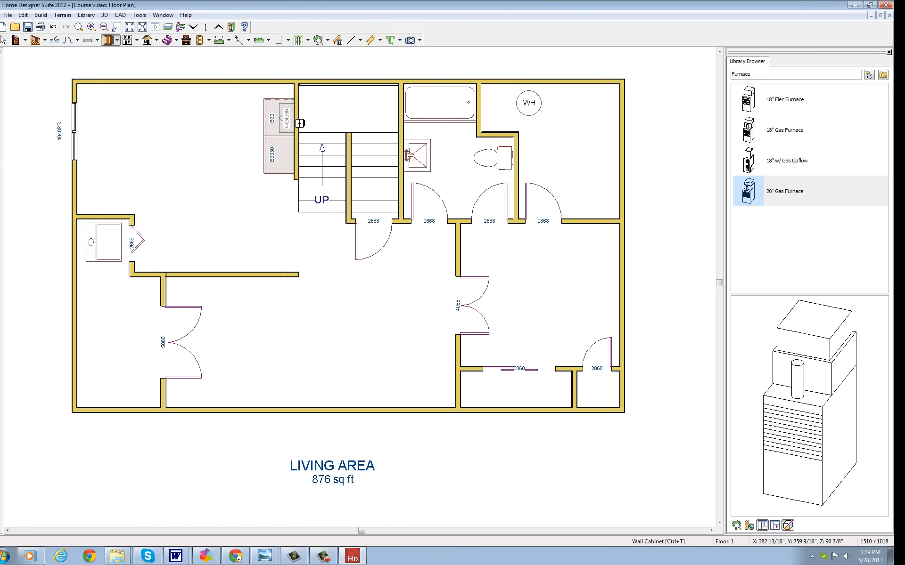
click(292, 109)
click(291, 112)
click(291, 138)
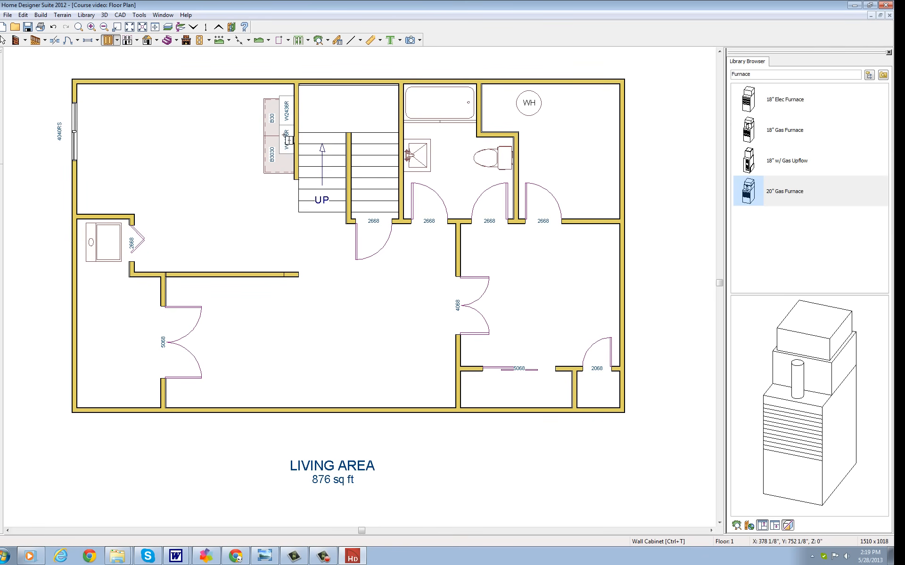
click(286, 162)
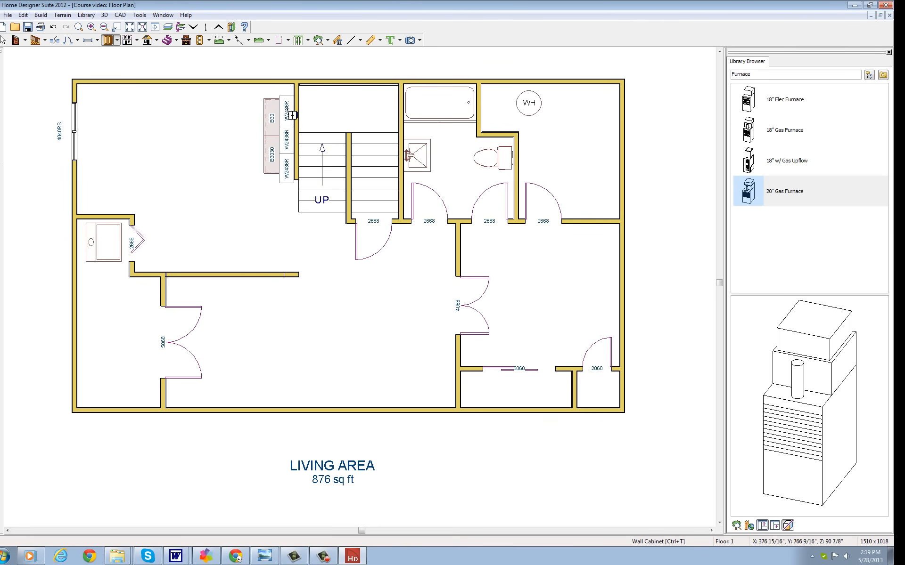
Set the width of the uppermost wall cabinet in the plan to 15".
double_click(289, 114)
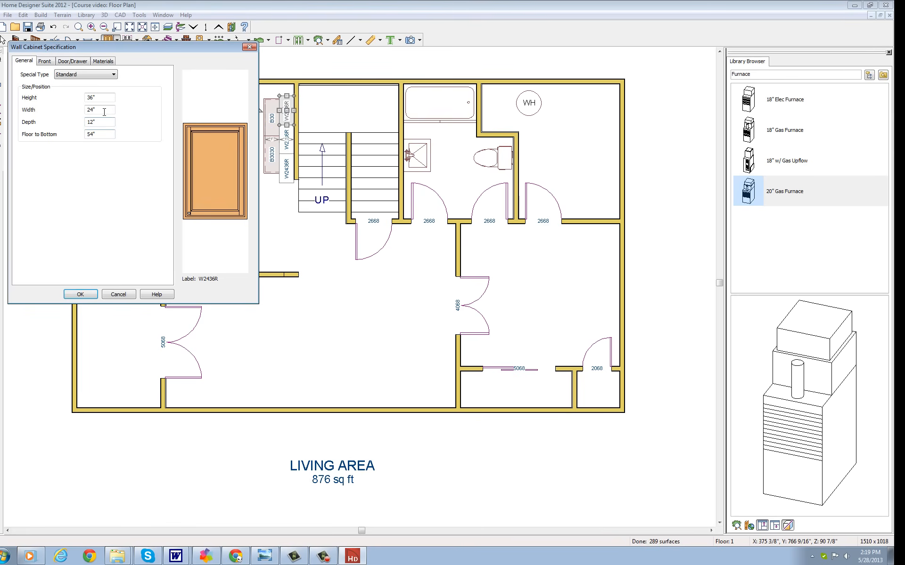
drag(106, 112, 77, 112)
text(15)
click(80, 295)
Set the middle wall cabinet's width to 30".
double_click(286, 142)
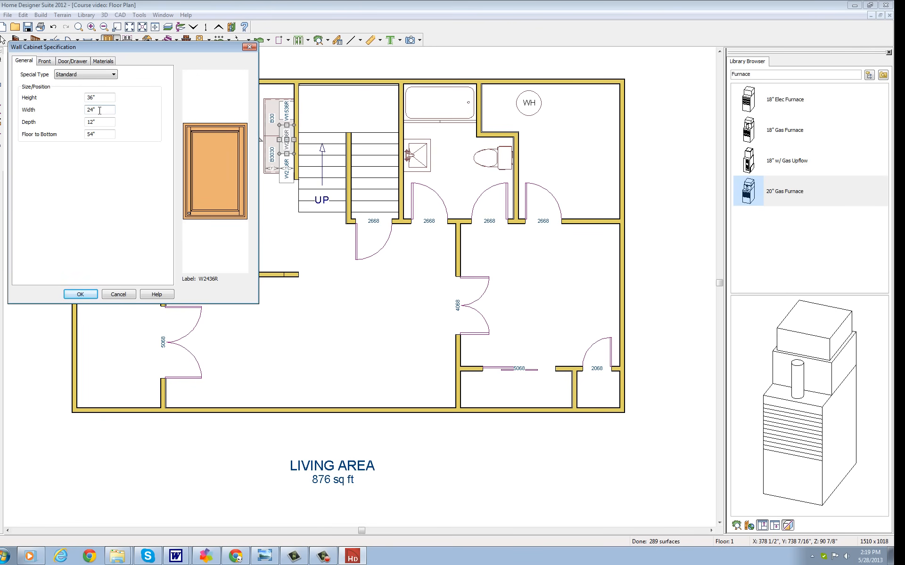
click(85, 110)
text(30)
click(80, 294)
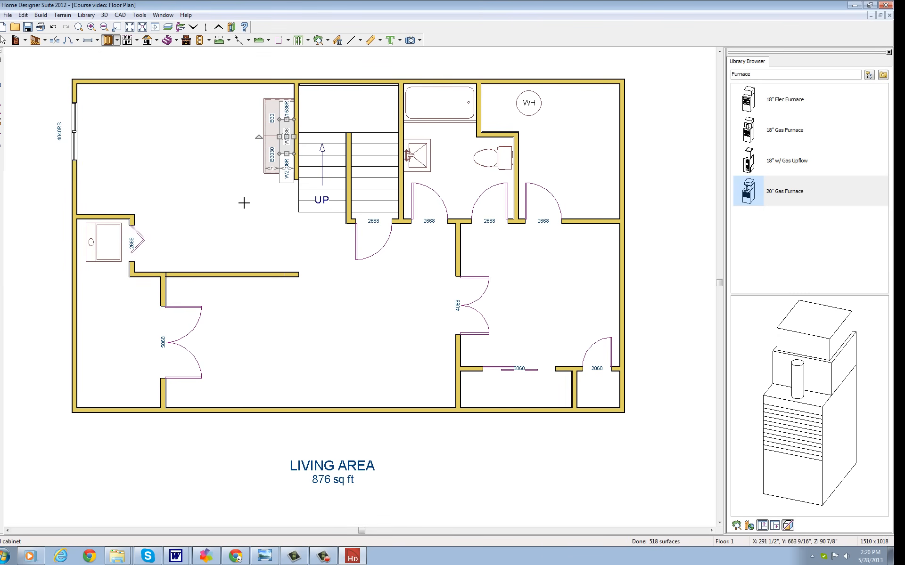
Set the width of the lowest wall cabinet in the plan to 15".
double_click(287, 171)
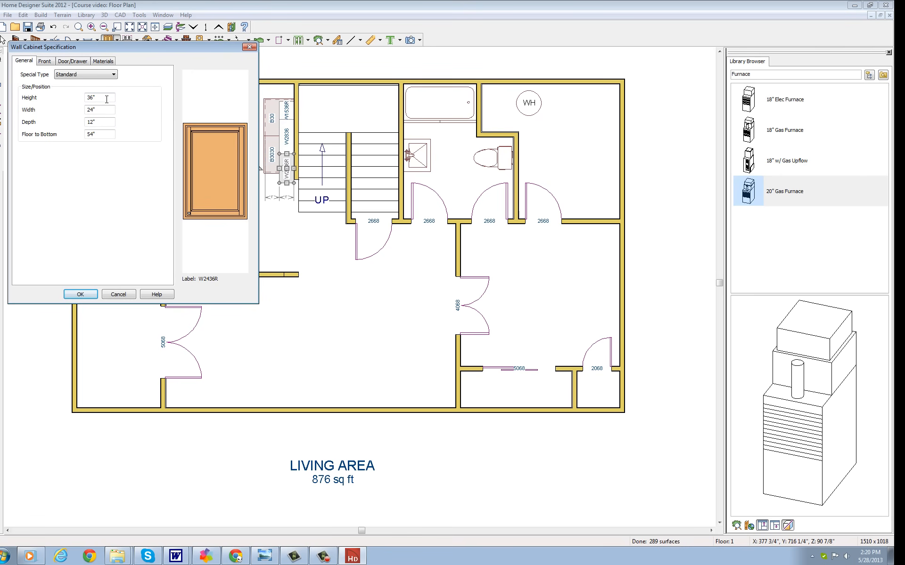
key(Tab)
text(15)
key(Return)
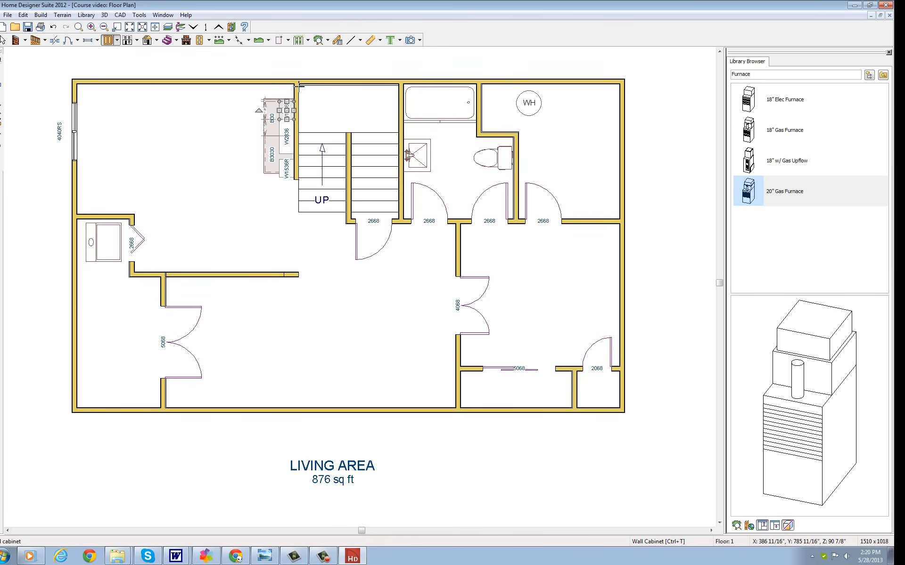
Slide the wall cabinets together along the stair wall so all three abut above the base cabinets.
drag(285, 109, 287, 135)
click(286, 167)
key(Escape)
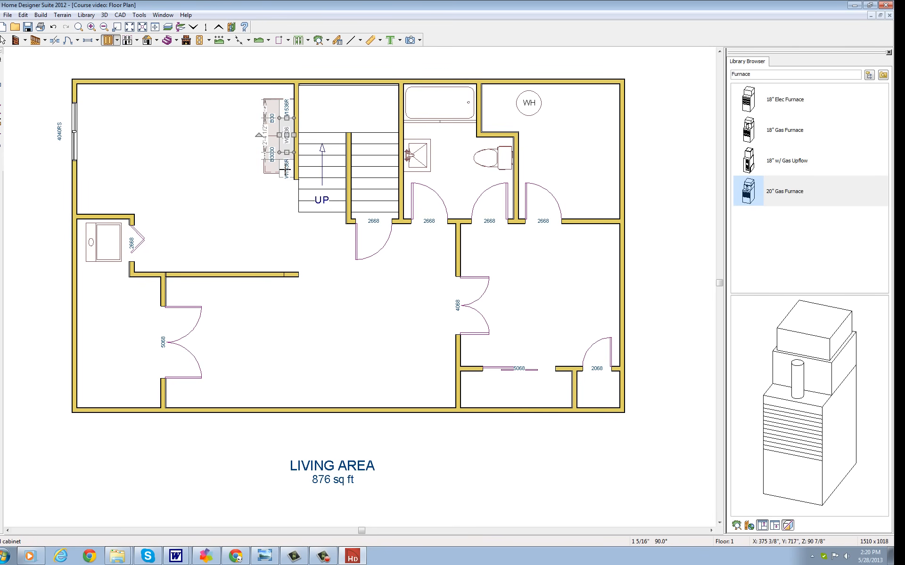
click(286, 167)
drag(287, 169, 287, 162)
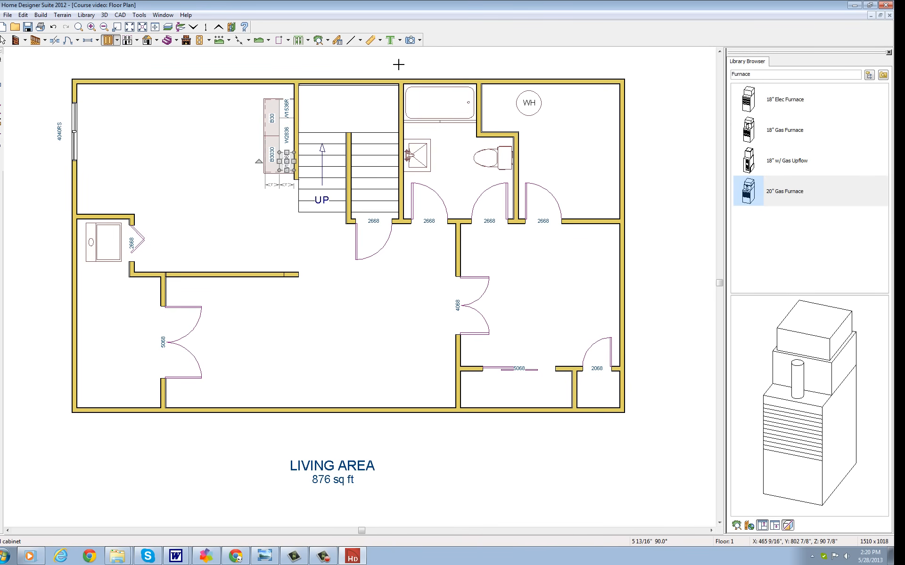
Create a Full Camera view from the left-wall window looking toward the cabinets on the stair wall.
click(420, 42)
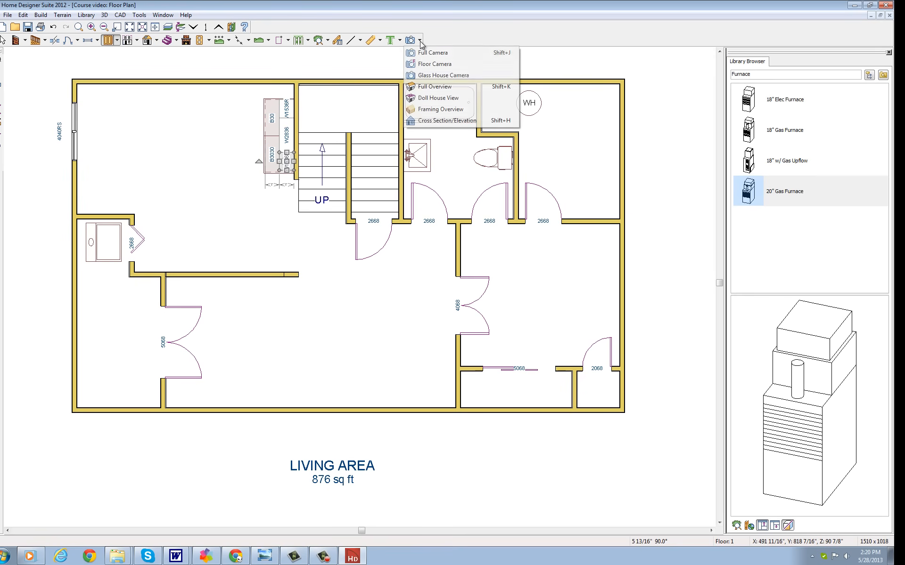
click(429, 53)
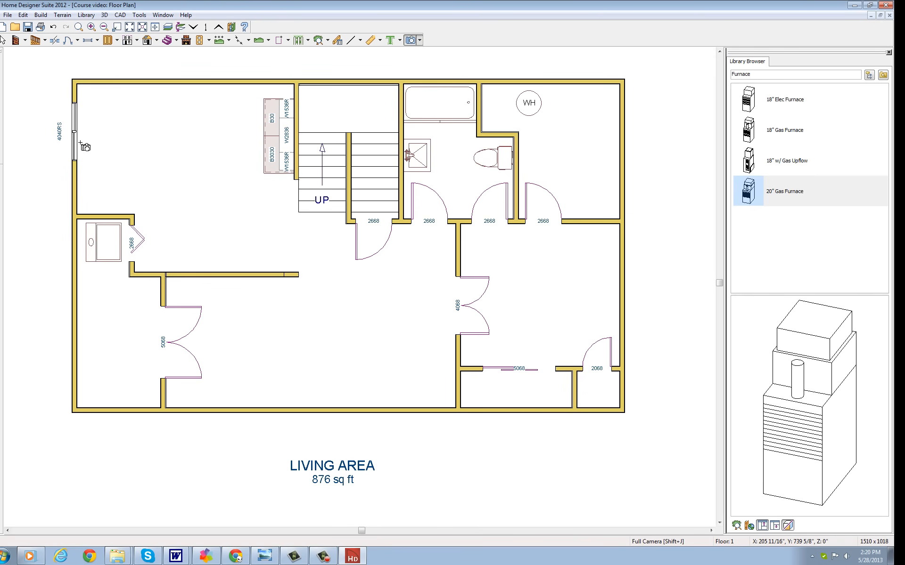
drag(80, 142, 265, 143)
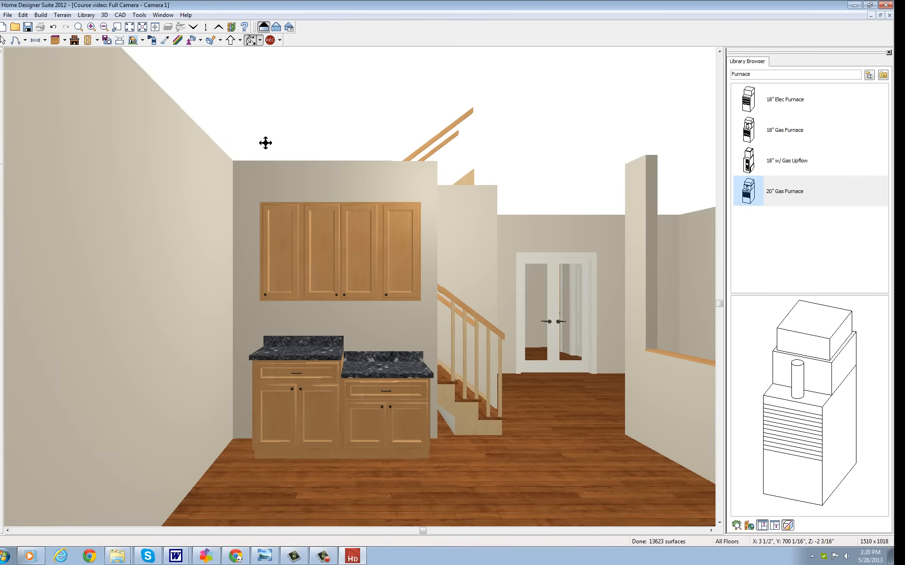
Set the height of the base cabinet nearest the stairs to 36" to match its neighbor.
click(3, 42)
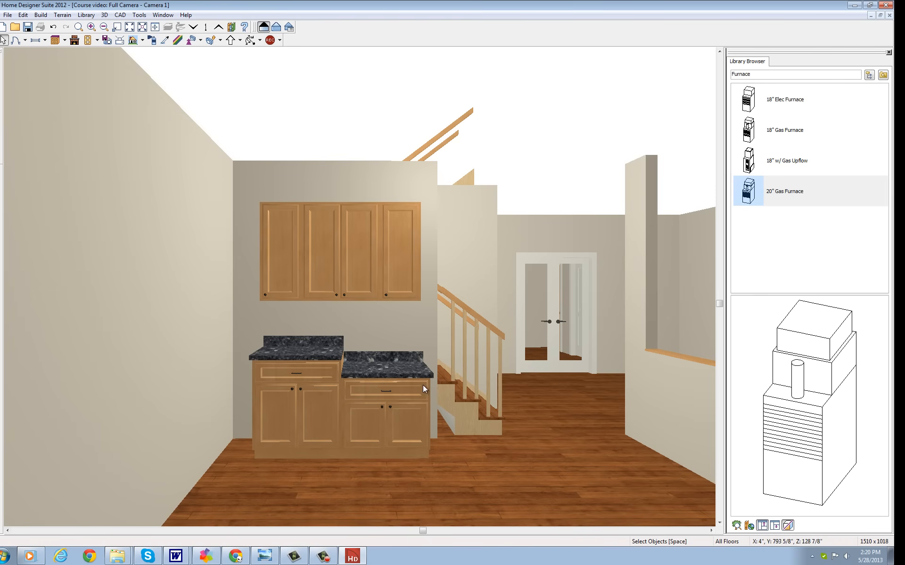
double_click(385, 413)
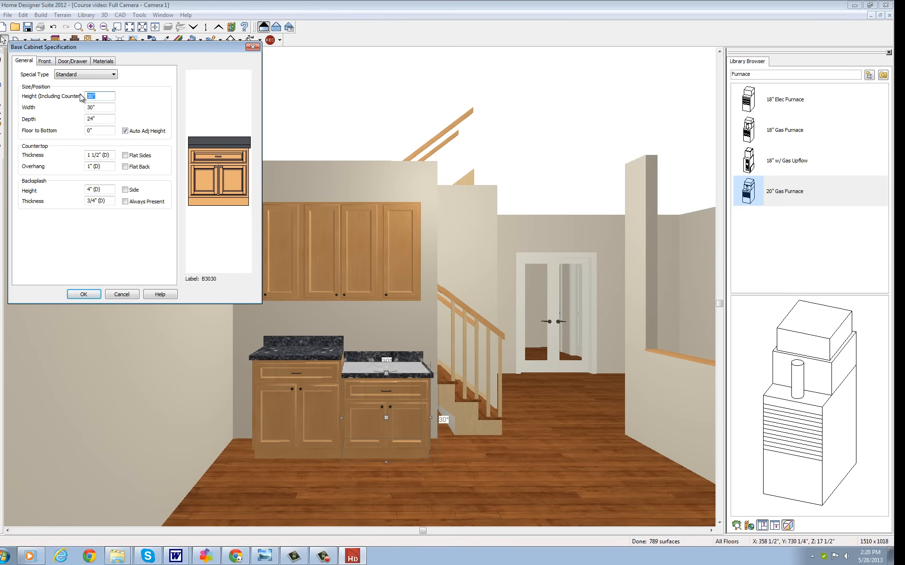
text(36)
click(83, 294)
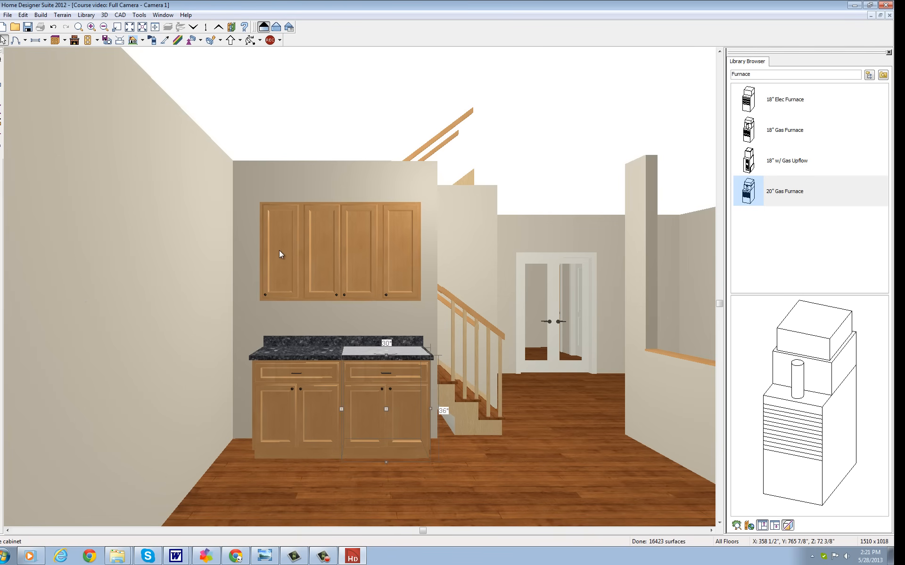
Check the middle wall cabinet's size and position in its specification, leaving it as is.
double_click(342, 264)
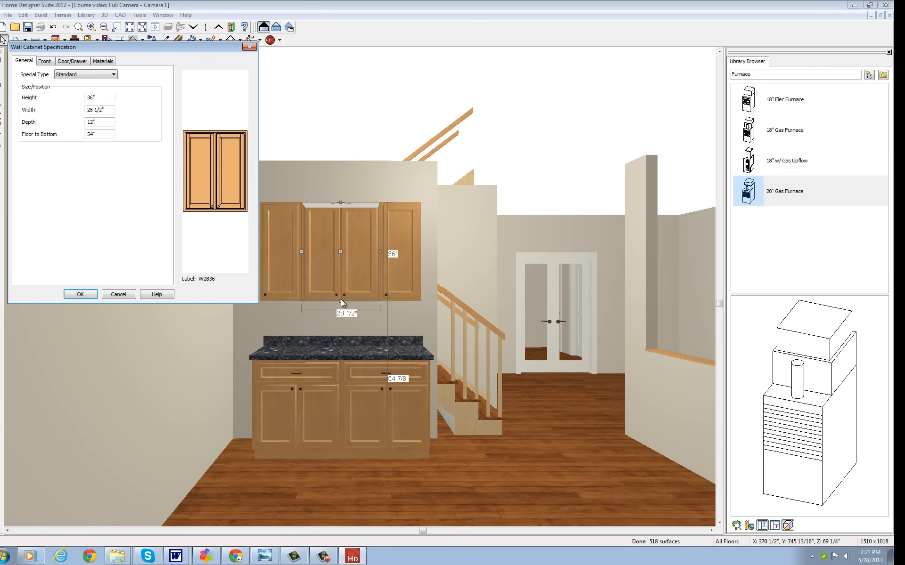
click(118, 295)
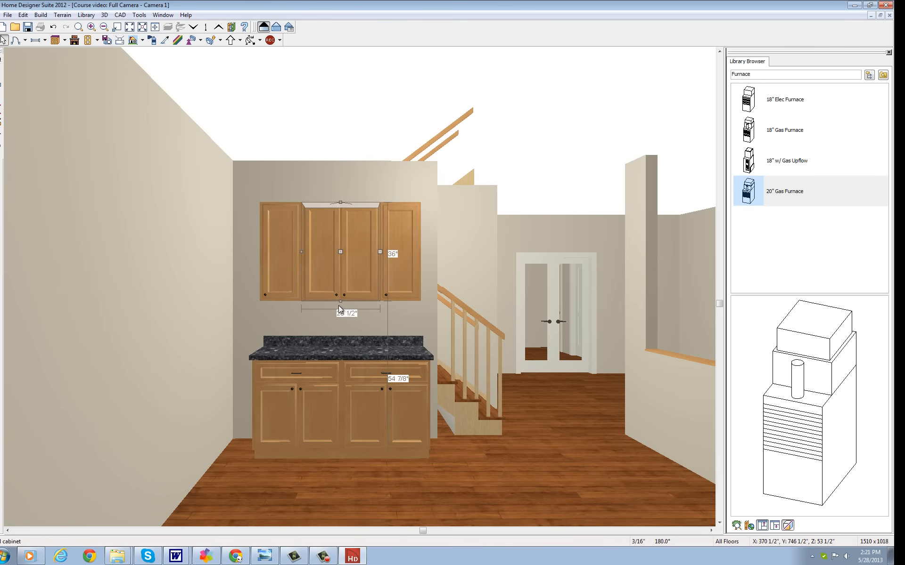
Shorten the middle wall cabinet to 21" high by raising its bottom edge, and close the camera view to return to the floor plan.
drag(339, 302, 346, 262)
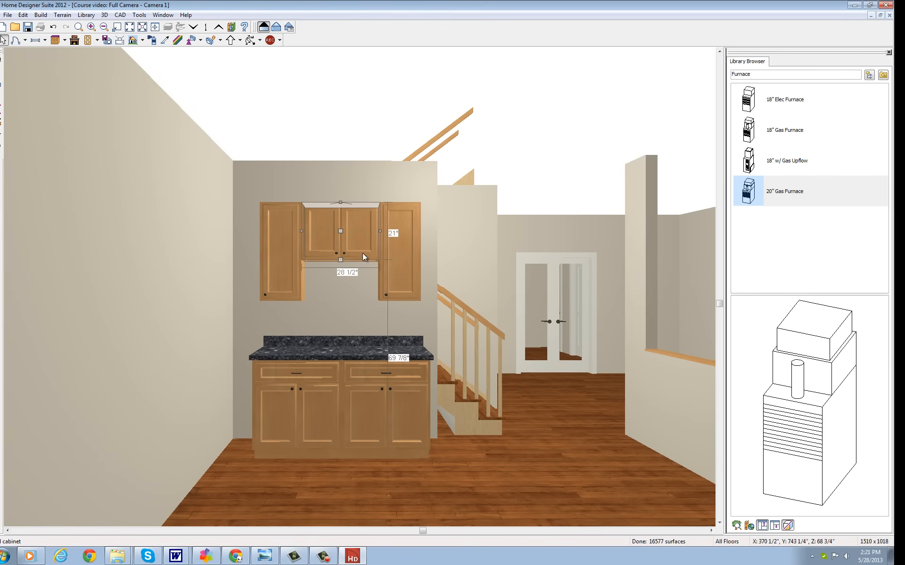
click(341, 310)
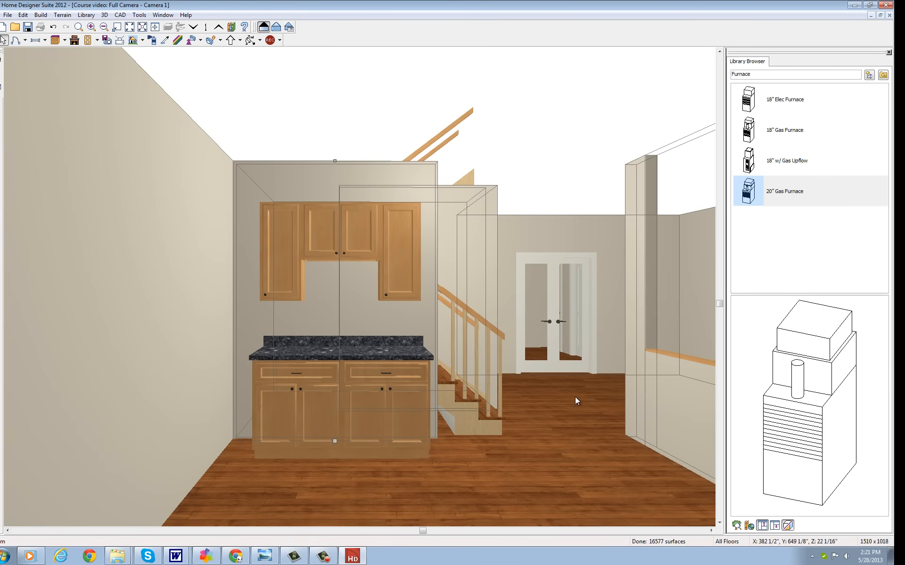
click(291, 412)
mouse_move(298, 409)
mouse_down()
mouse_move(231, 408)
mouse_move(307, 406)
mouse_up()
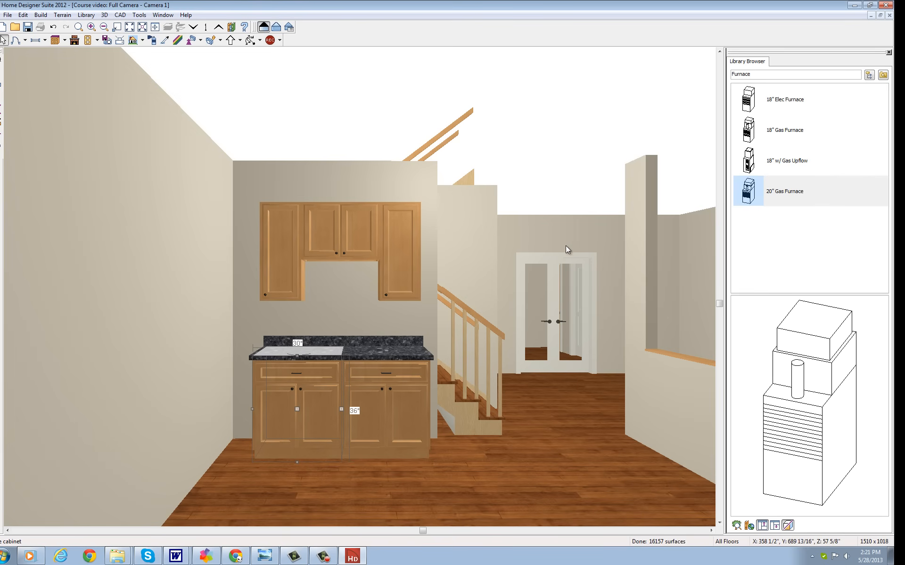
click(889, 16)
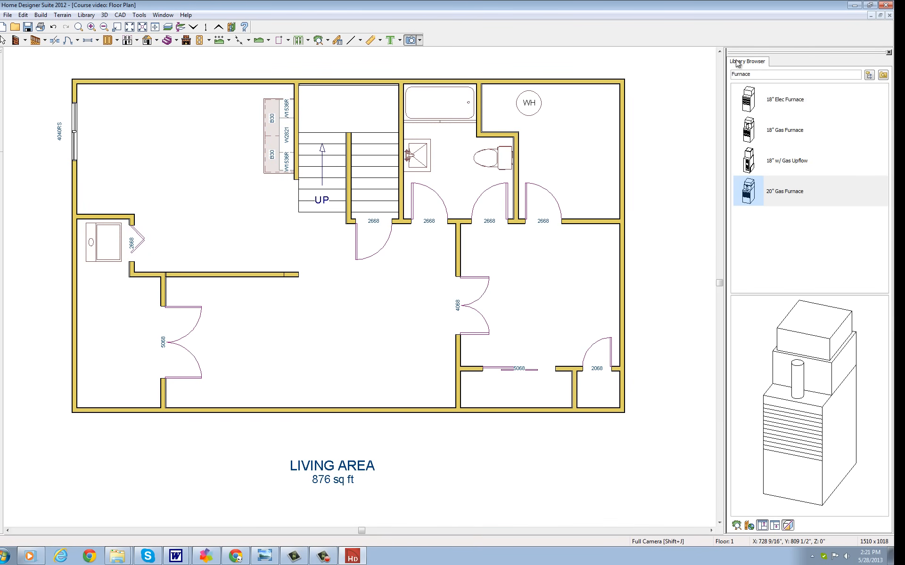
Find a bar sink in the library and place the Square model in the base cabinet nearest the upper exterior wall.
double_click(739, 74)
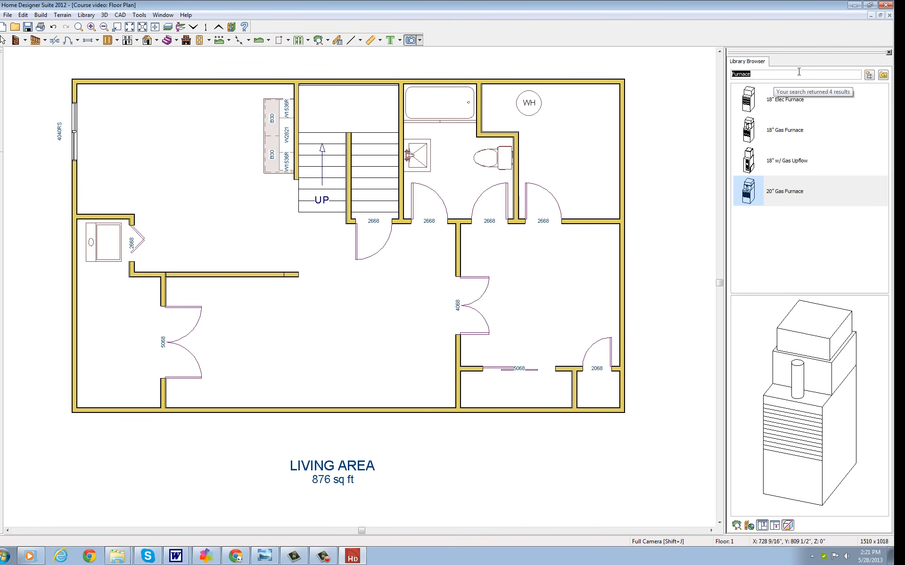
text(bar sink)
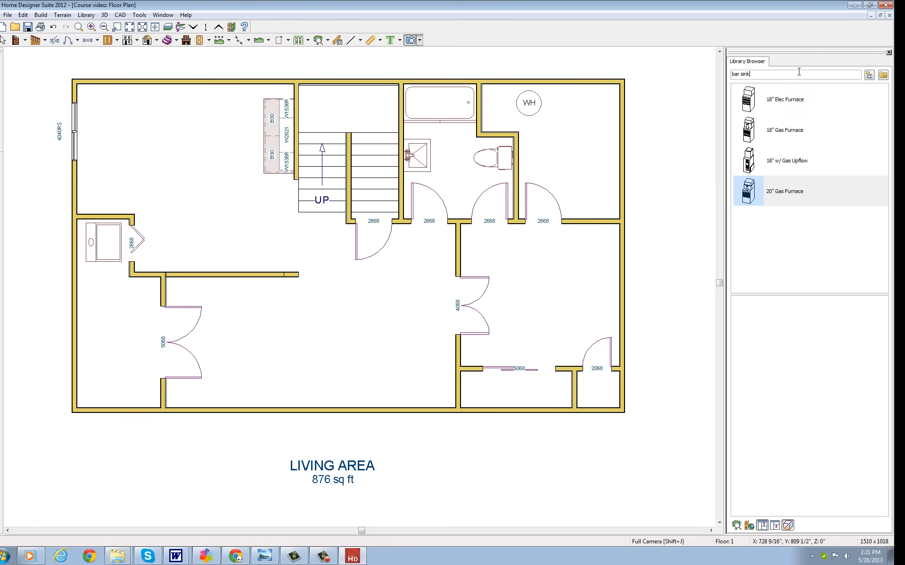
key(Return)
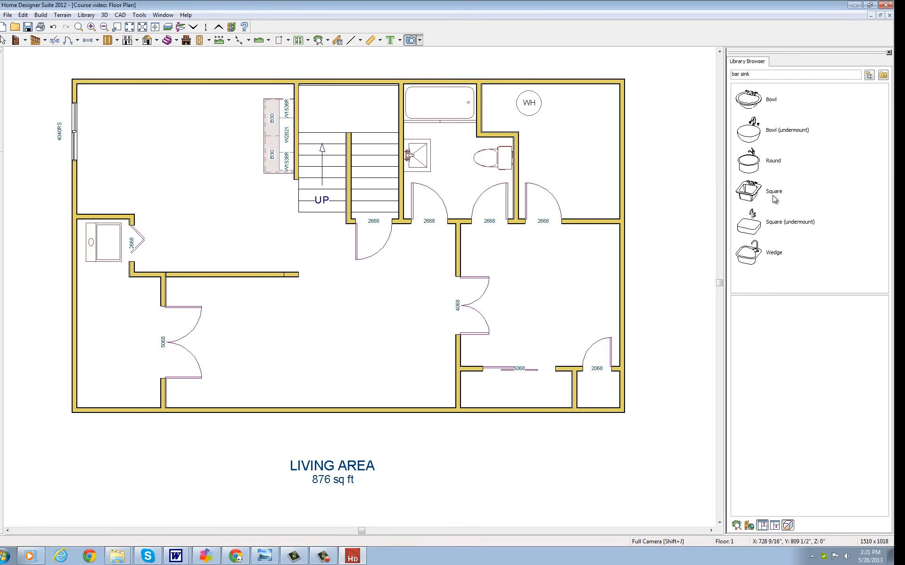
click(748, 193)
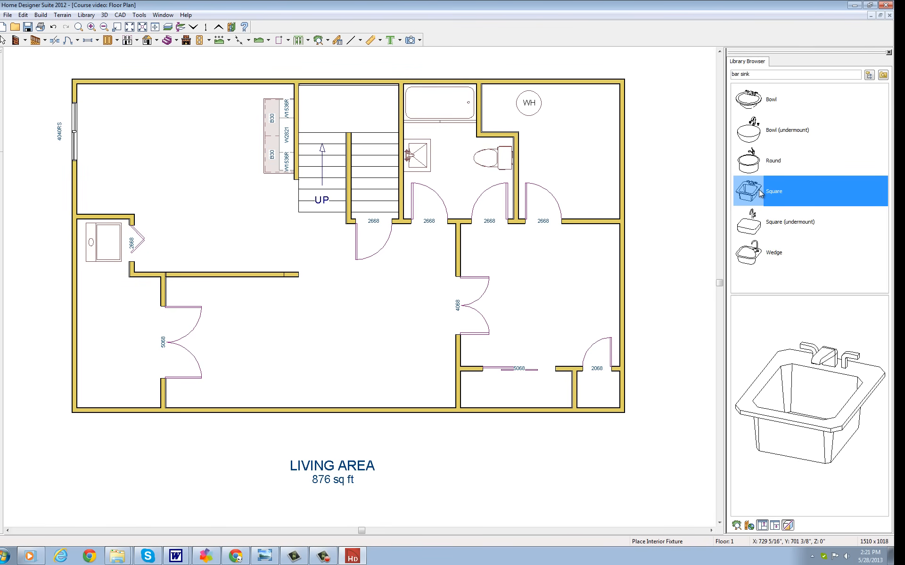
click(276, 116)
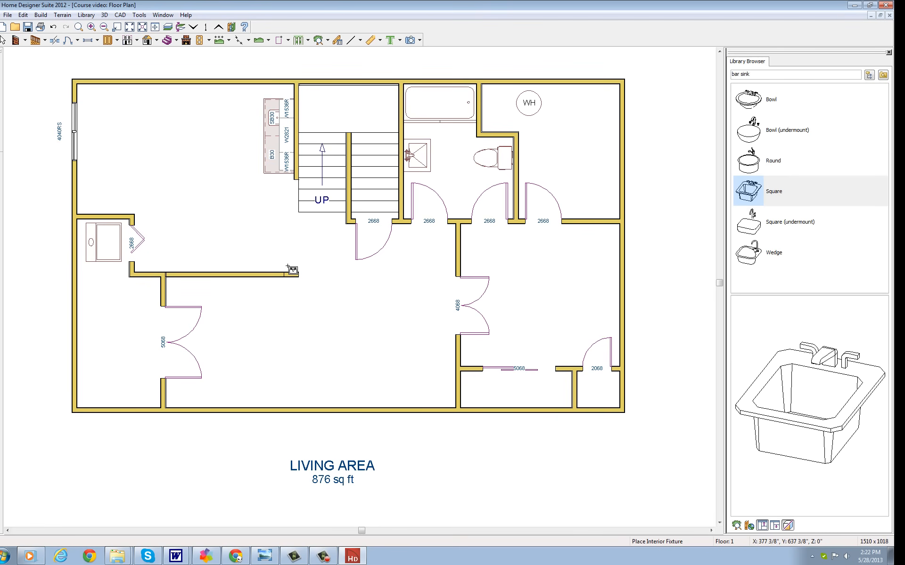
Find a refrigerator in the library and place the Undercounter Refrigerator in the remaining B30 base cabinet.
drag(765, 74, 733, 74)
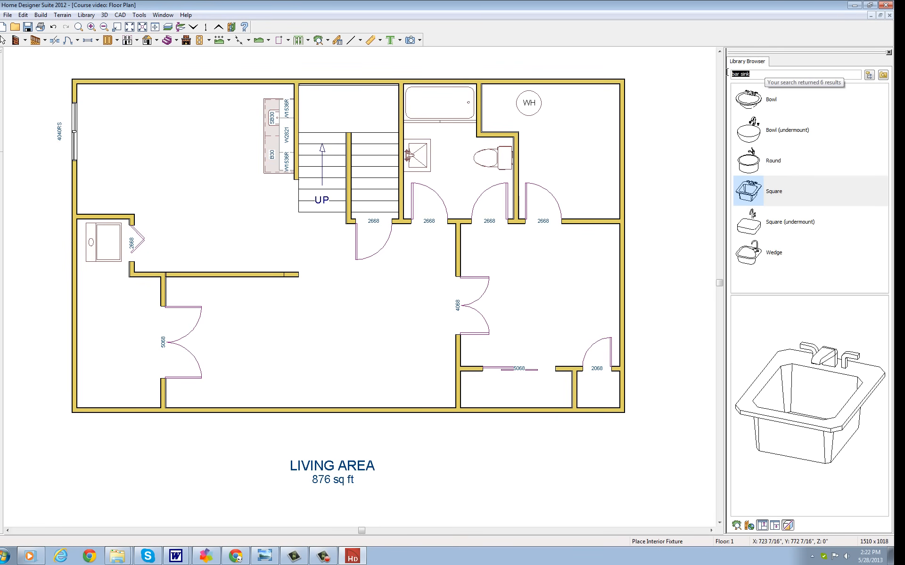
text(refrigerat)
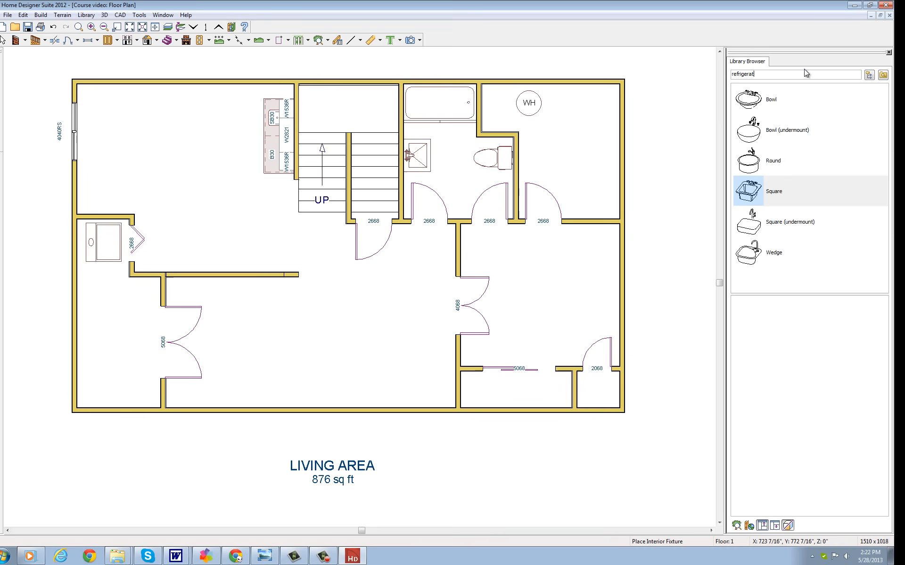
text(or)
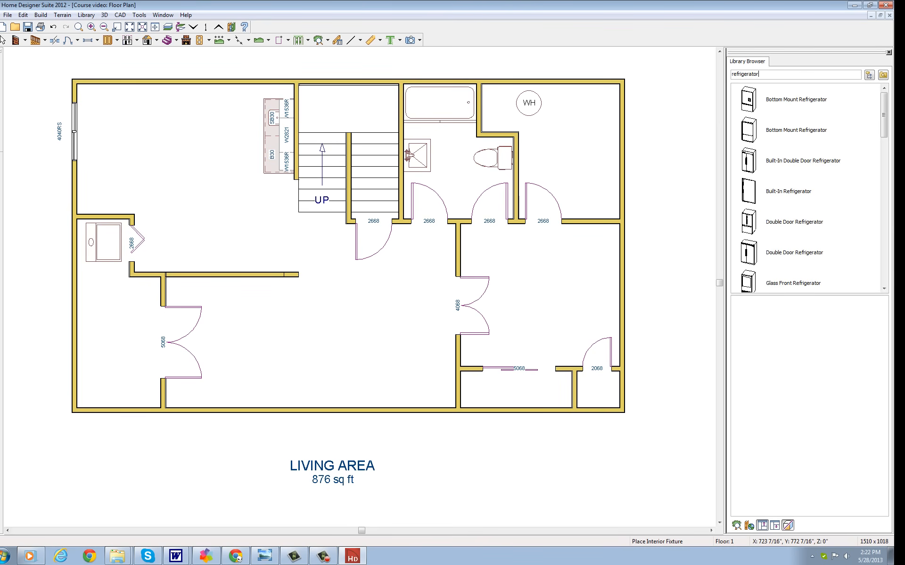
drag(883, 115, 880, 263)
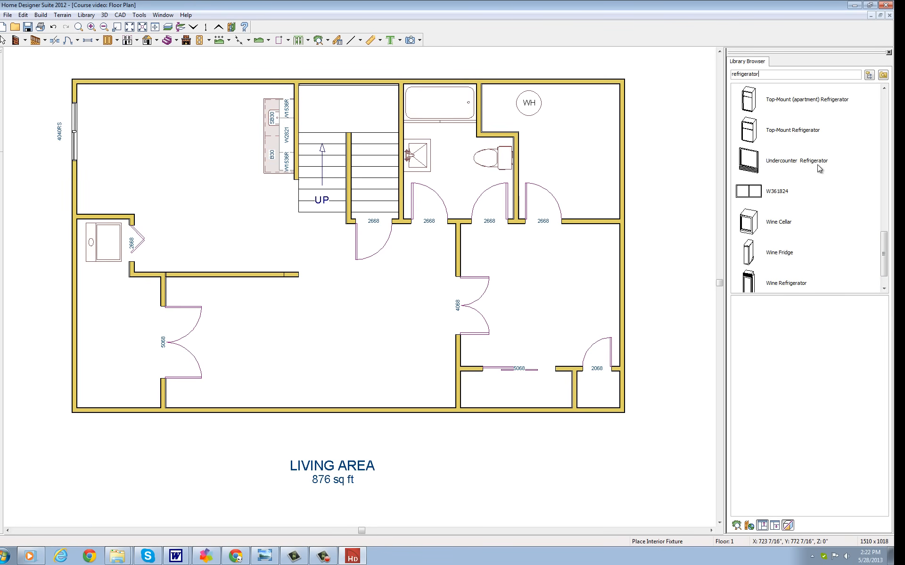
click(760, 164)
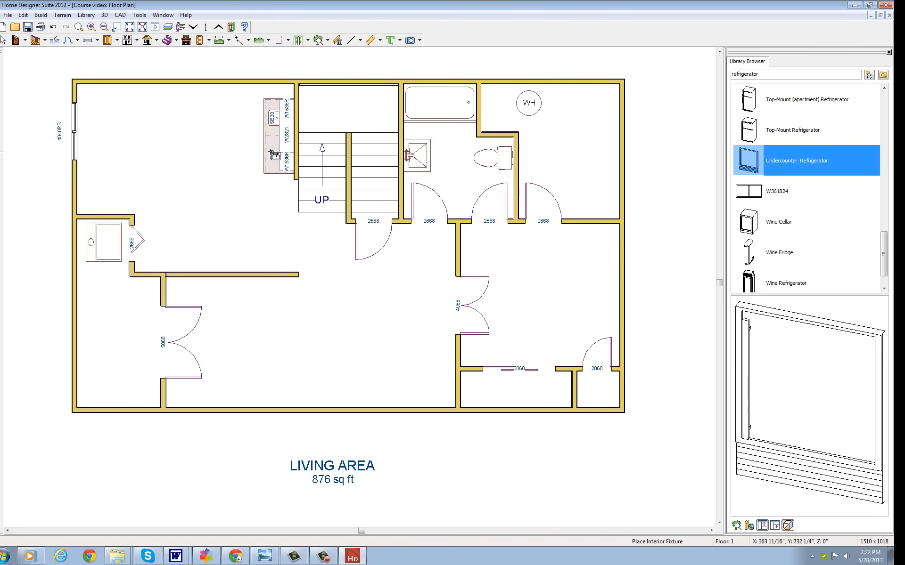
click(272, 153)
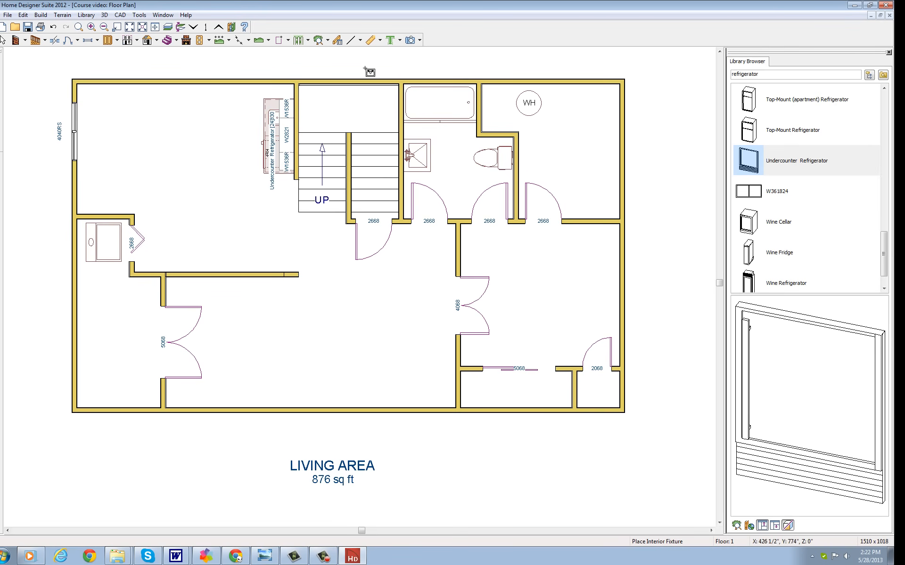
Create a full camera view from the window toward the cabinets and undercounter refrigerator on the stair wall.
click(419, 41)
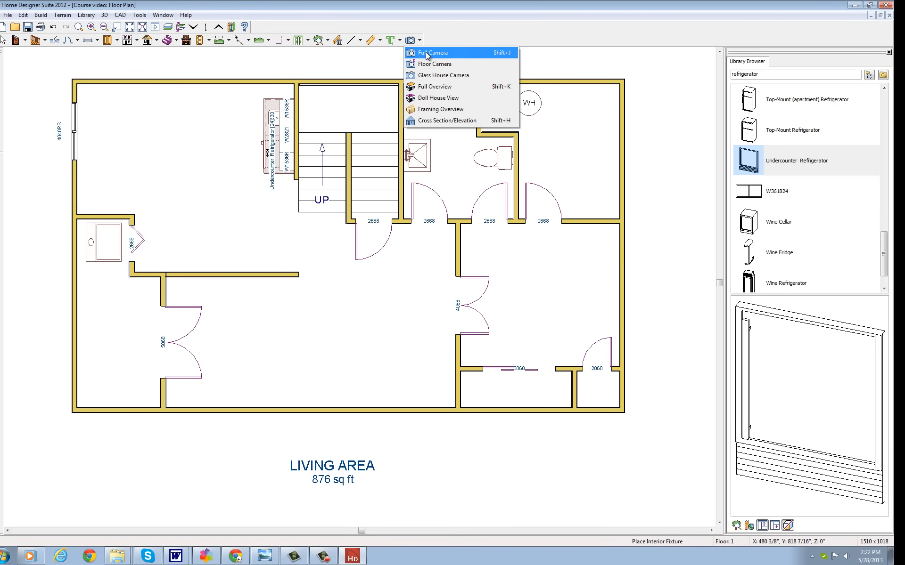
click(430, 53)
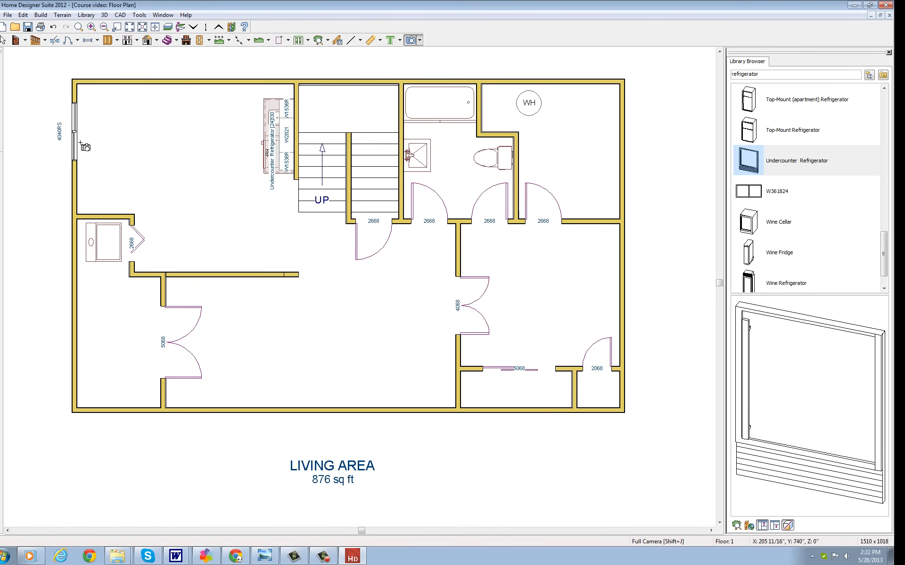
drag(80, 143, 271, 150)
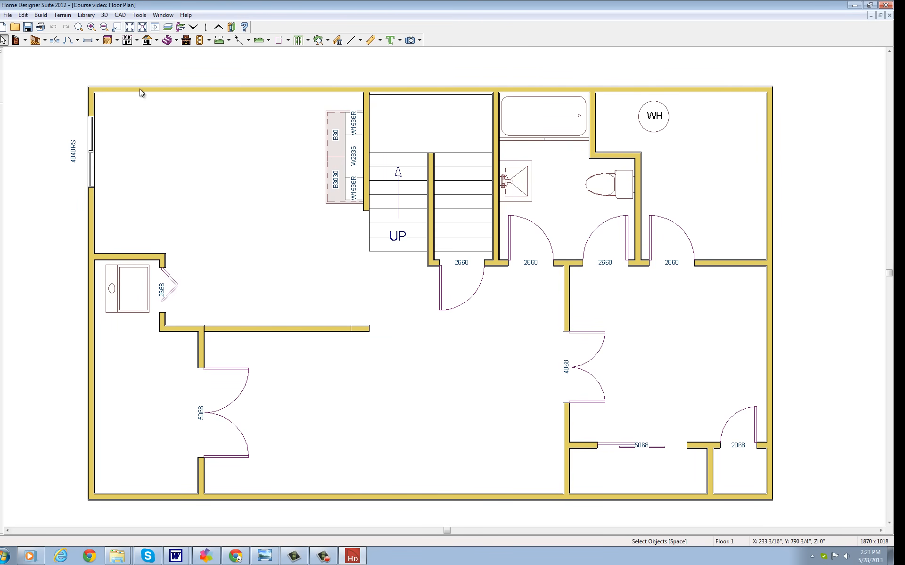
Show the library browser and auto-place electrical outlets in the main living area, the room behind the 4068 double door and the bathroom.
click(87, 16)
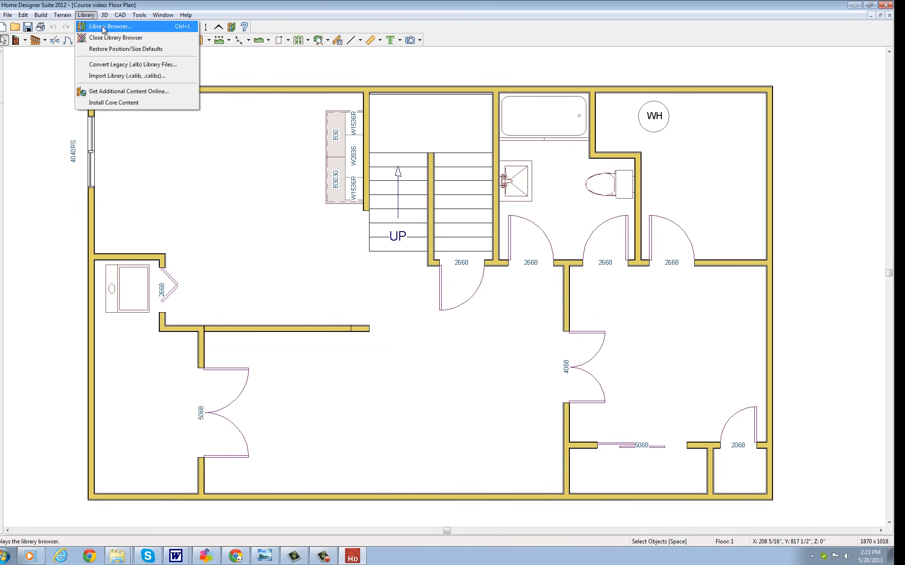
click(104, 27)
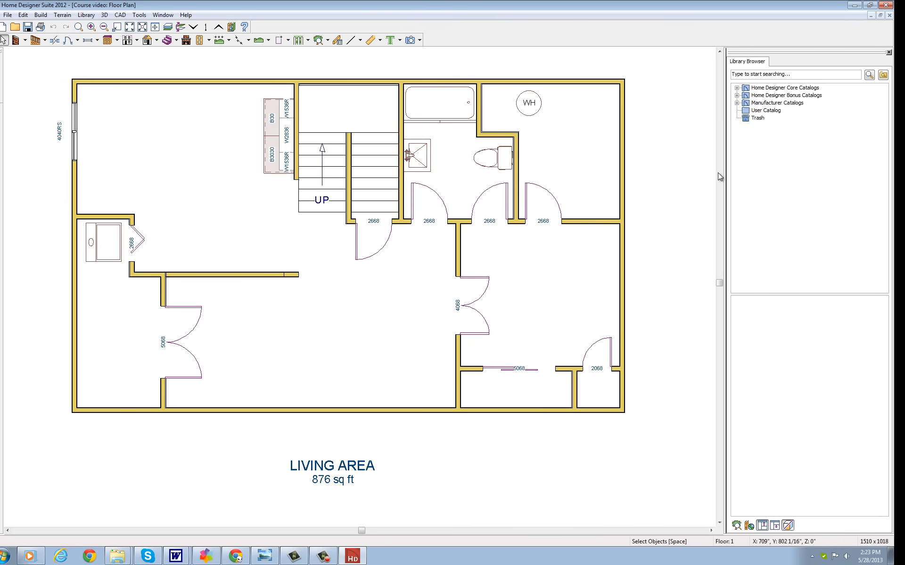
click(209, 42)
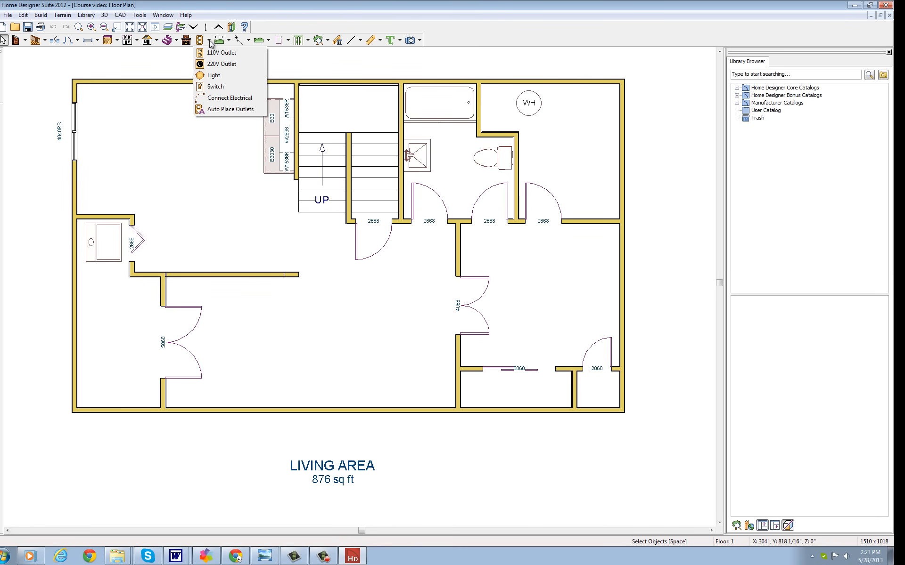
click(226, 109)
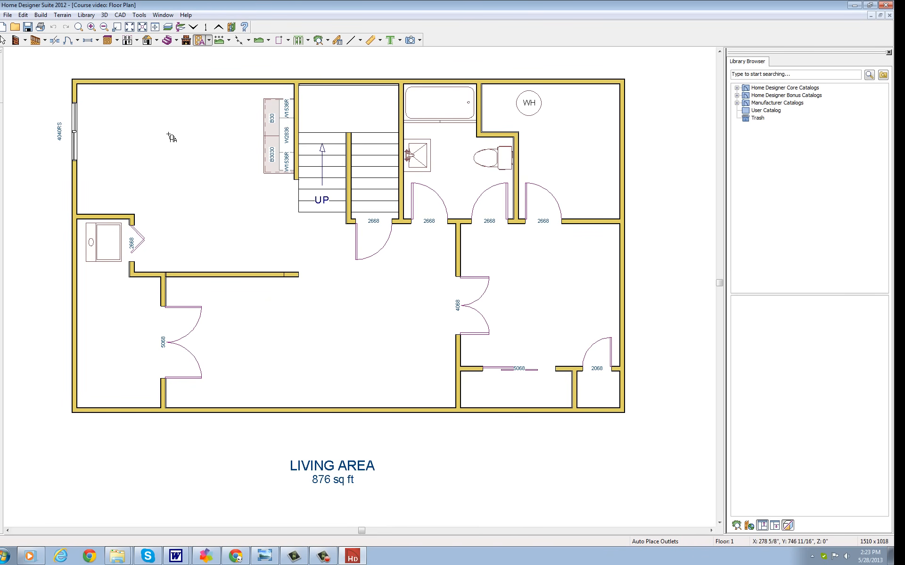
click(186, 157)
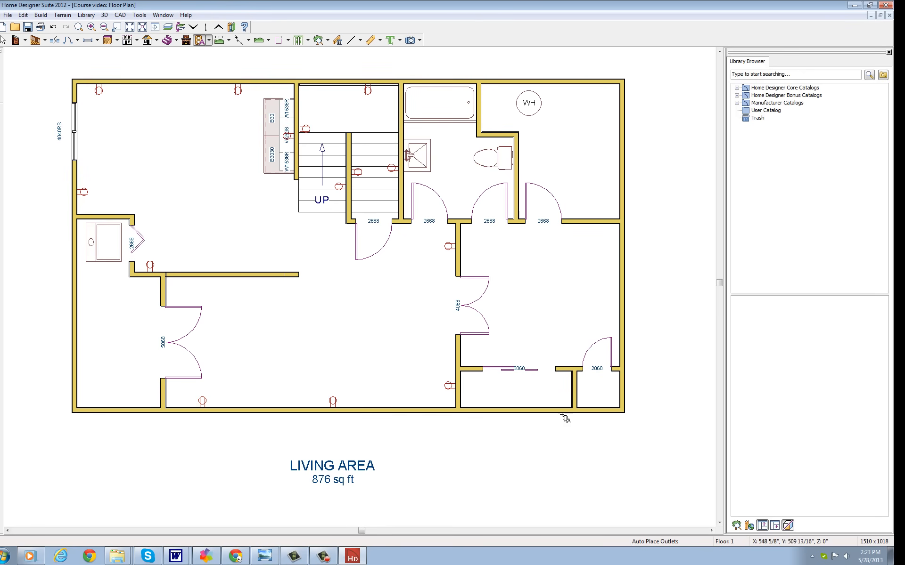
click(541, 296)
click(455, 172)
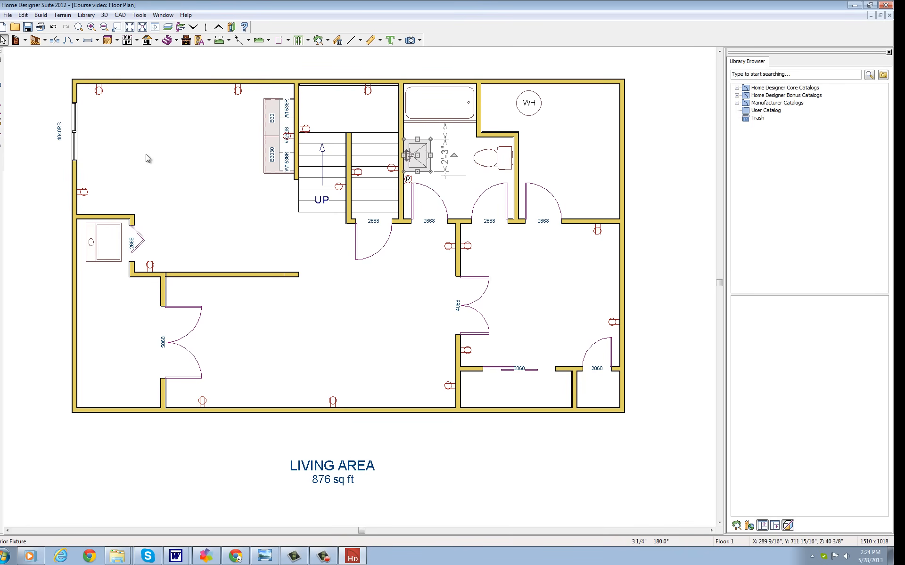
Search the library for "light" and choose the Recessed Down Light 6 fixture for placement.
click(796, 74)
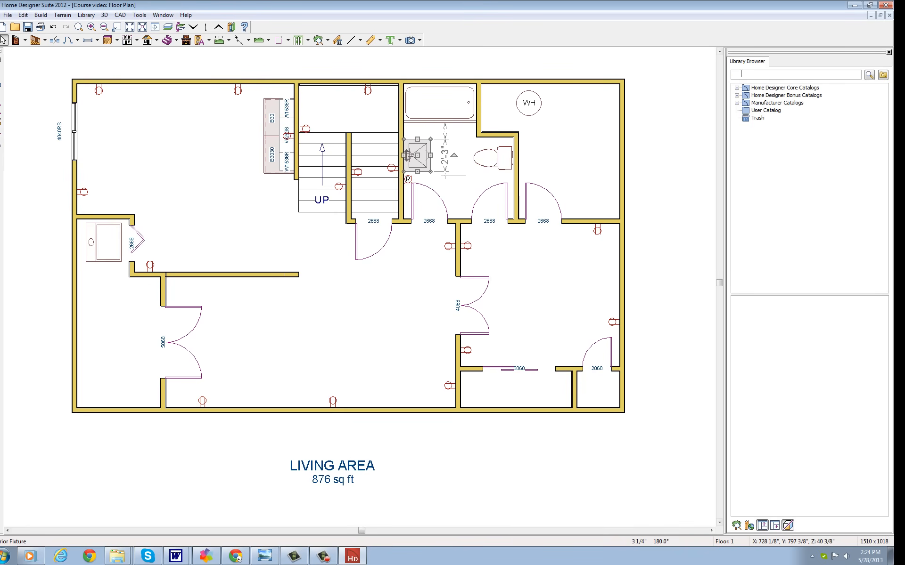
text(rig)
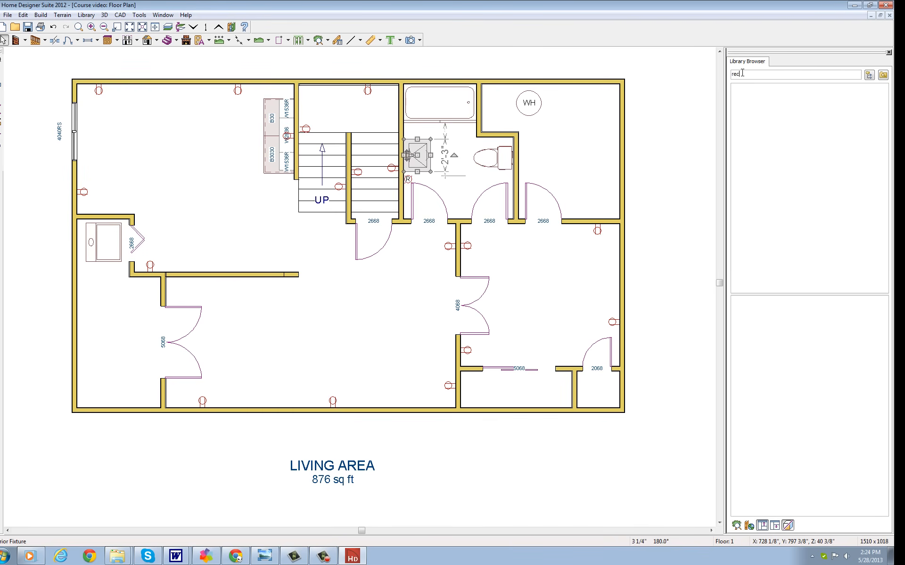
text(ht)
drag(888, 105, 872, 230)
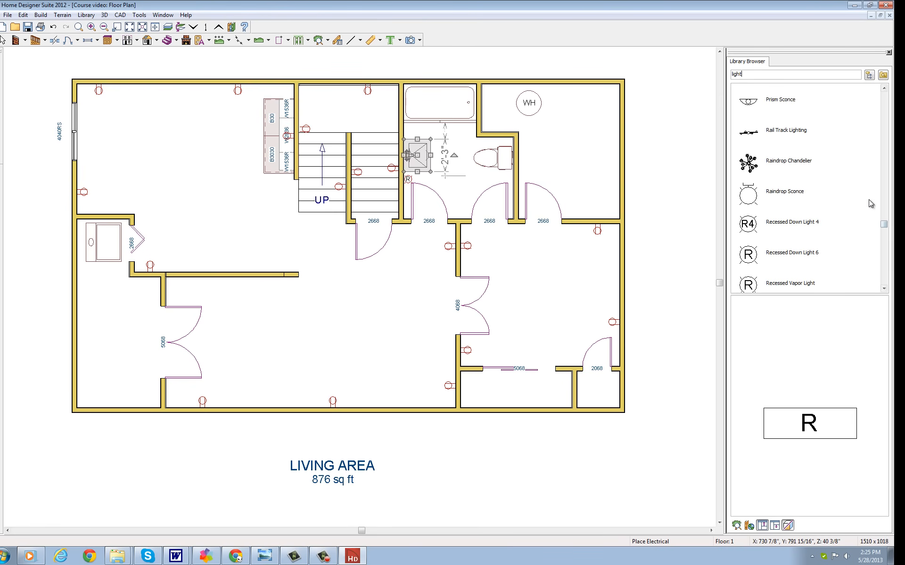
click(884, 289)
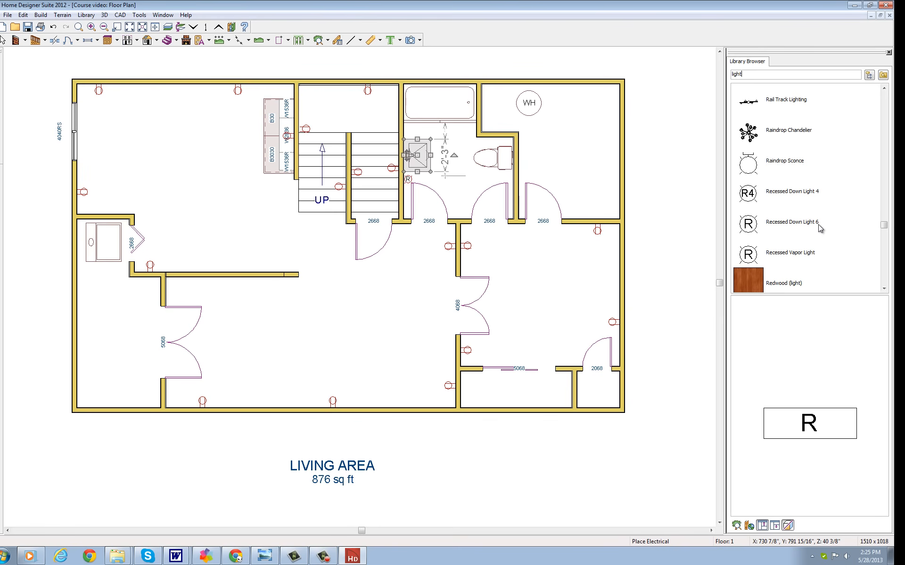
click(749, 226)
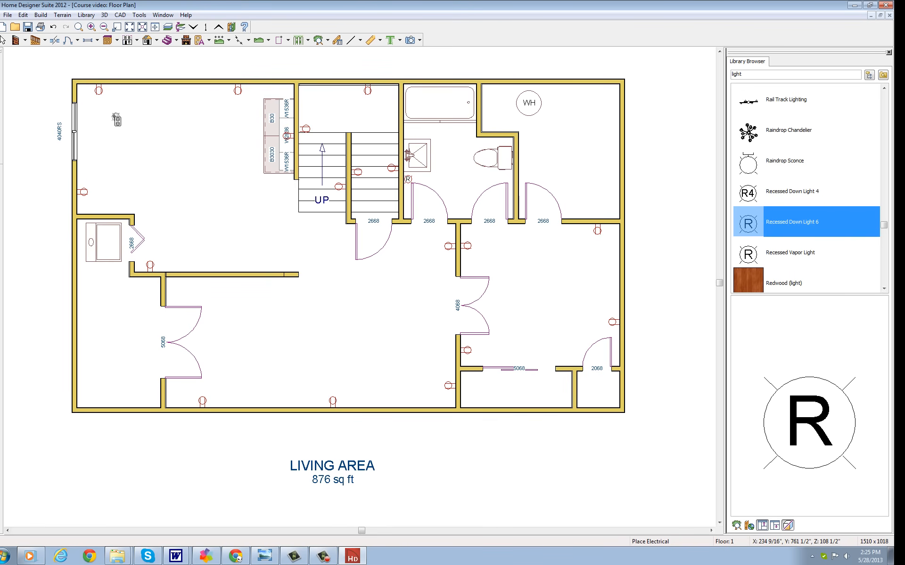
Place six recessed lights in the kitchenette area, three along the upper wall and three around the lower side.
click(114, 116)
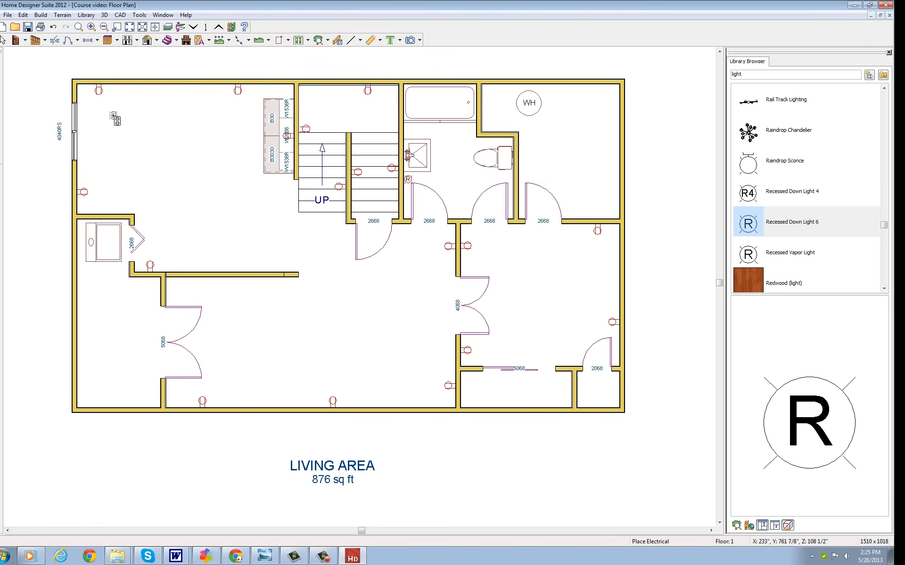
click(179, 115)
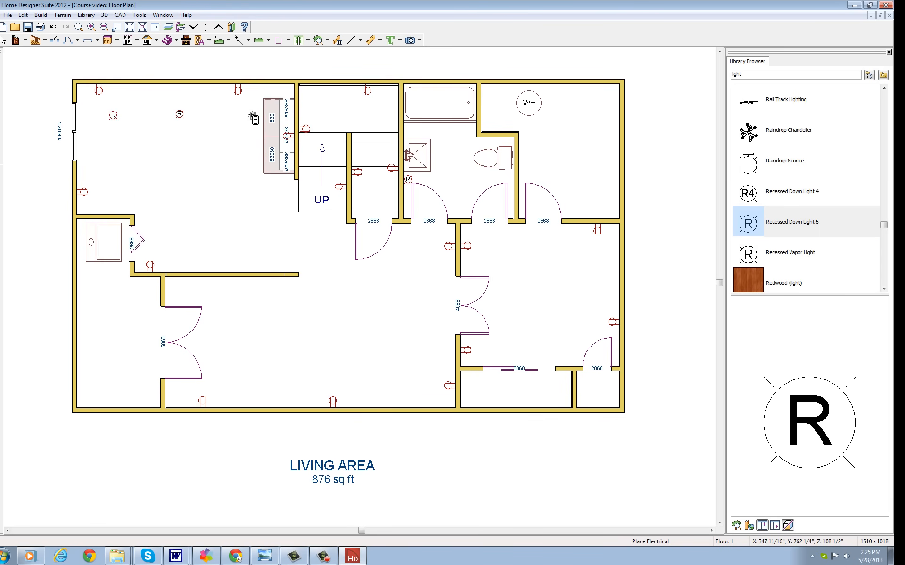
click(245, 114)
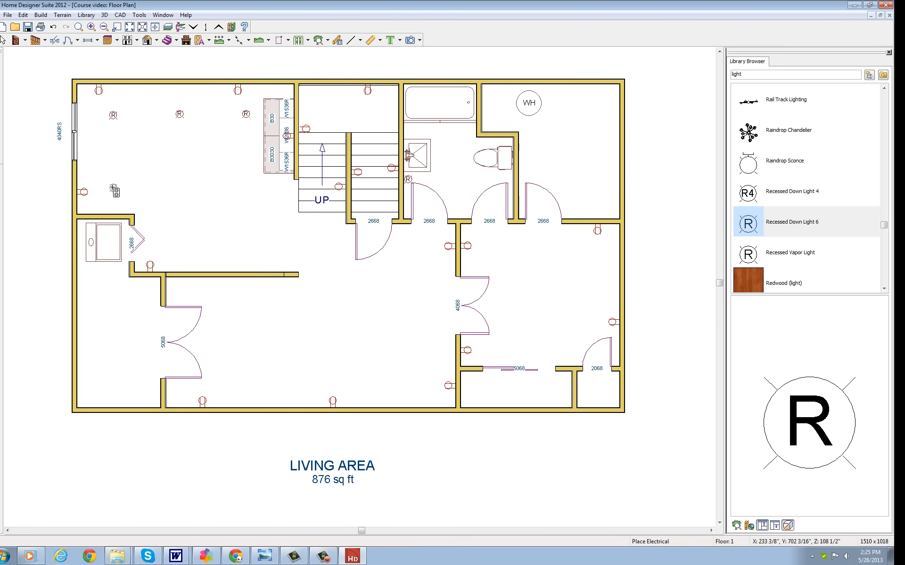
click(111, 184)
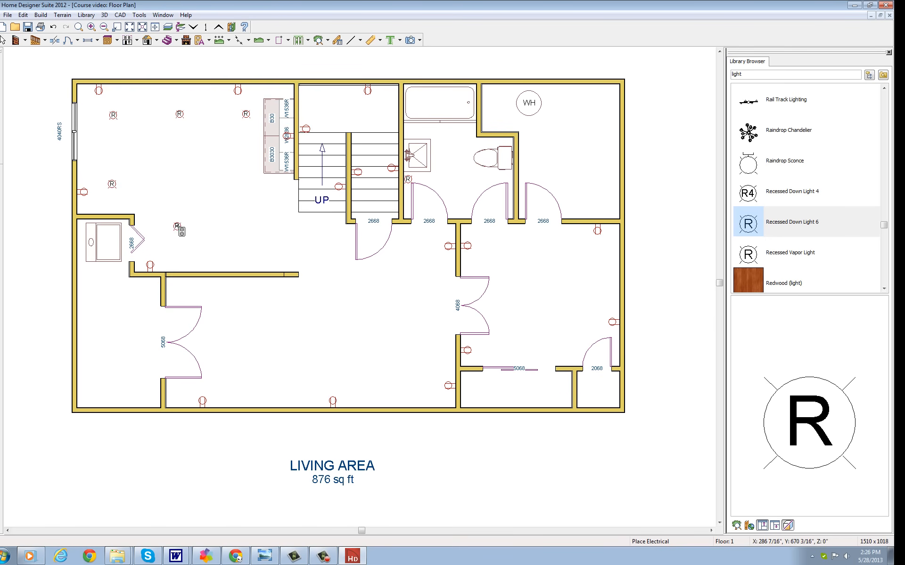
click(248, 228)
Place eight recessed lights in two rows of four across the lower living area.
click(216, 303)
click(217, 384)
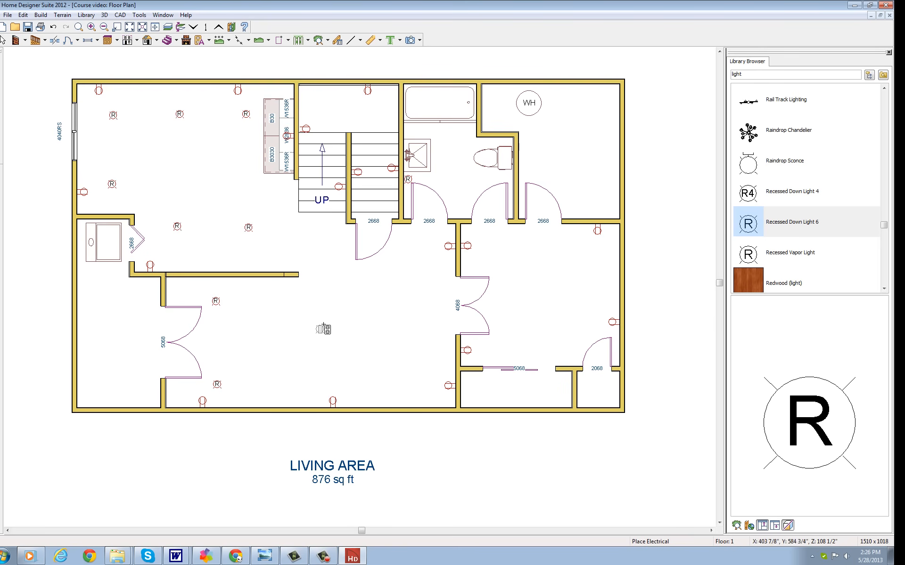
click(291, 300)
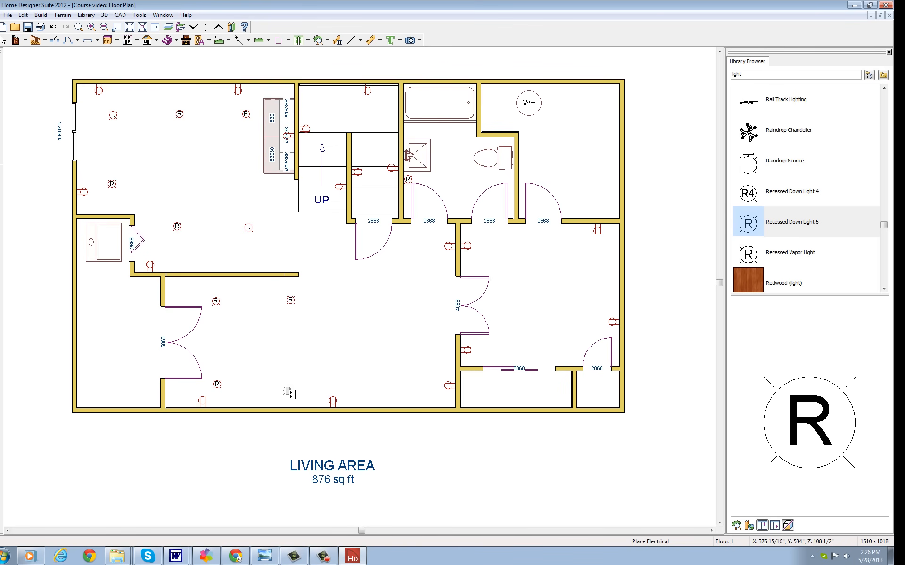
click(288, 385)
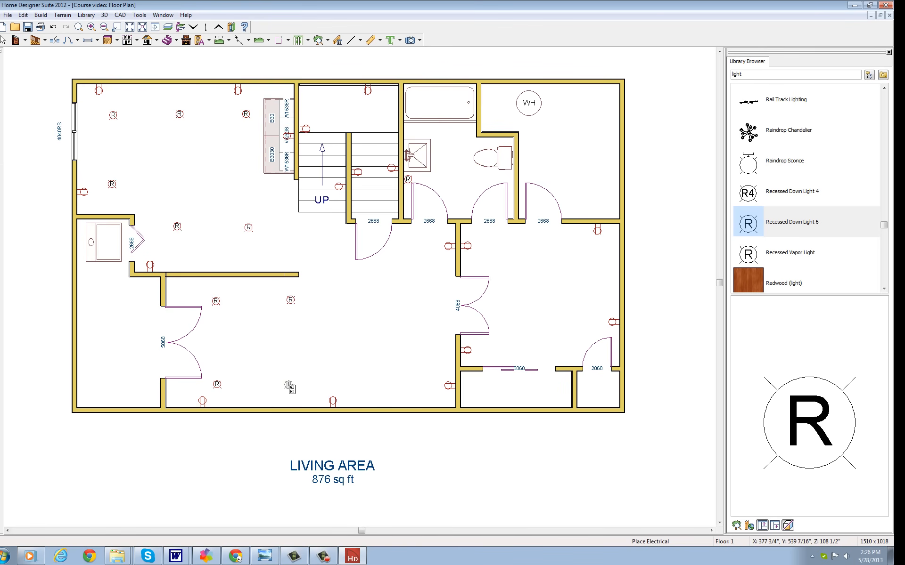
click(360, 300)
click(359, 384)
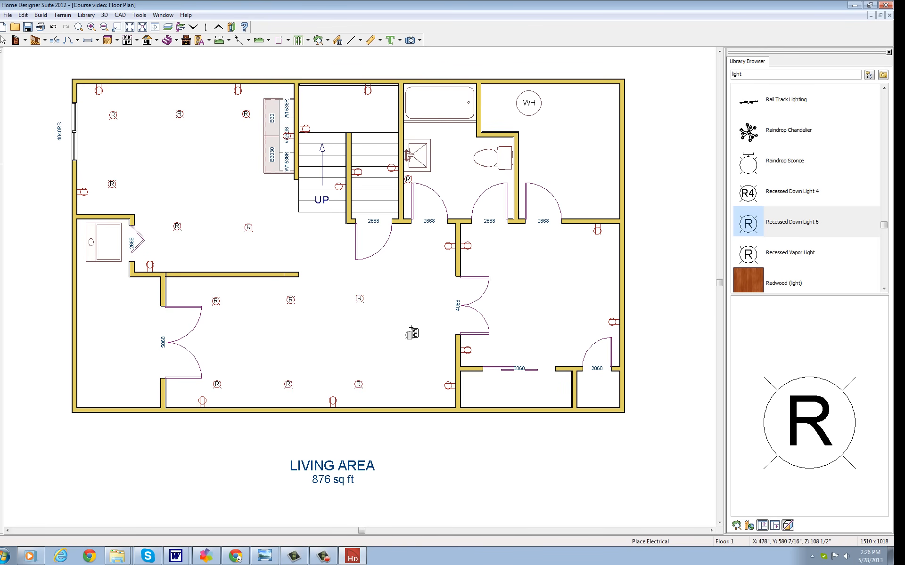
click(425, 297)
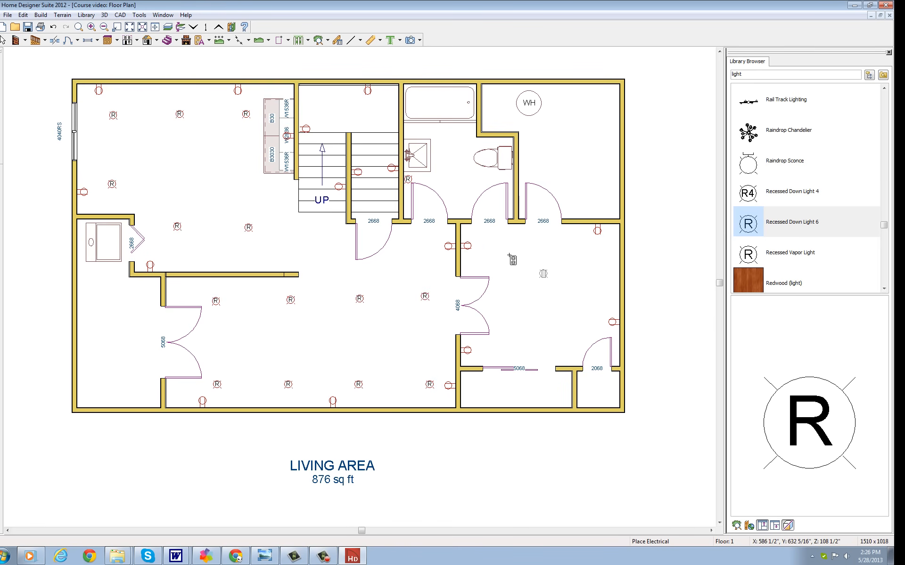
Place four recessed lights near the corners of the room behind the 4068 double door.
click(494, 248)
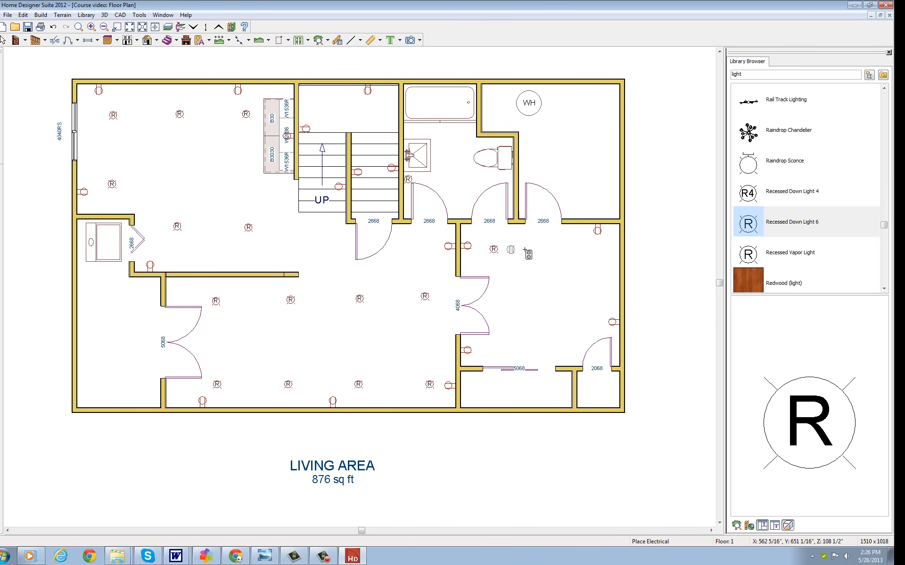
click(586, 252)
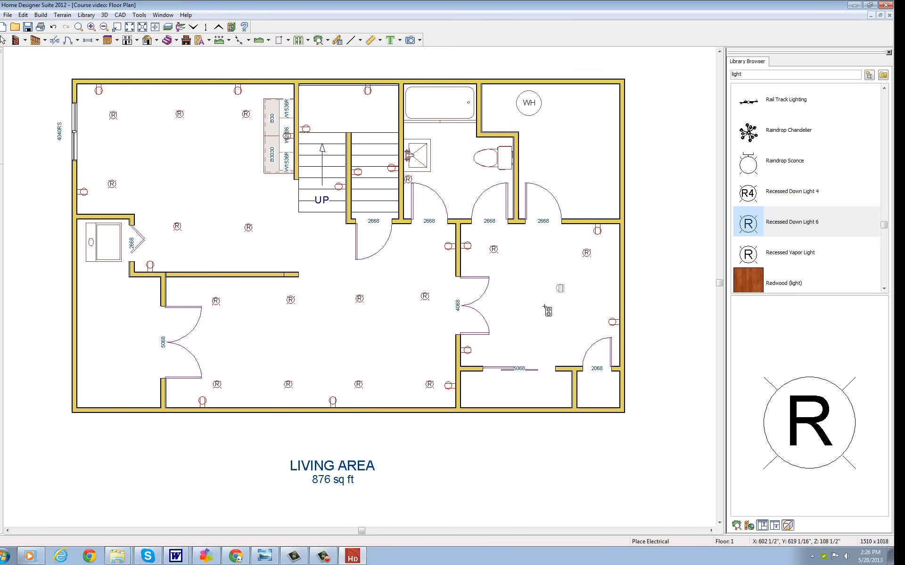
click(498, 338)
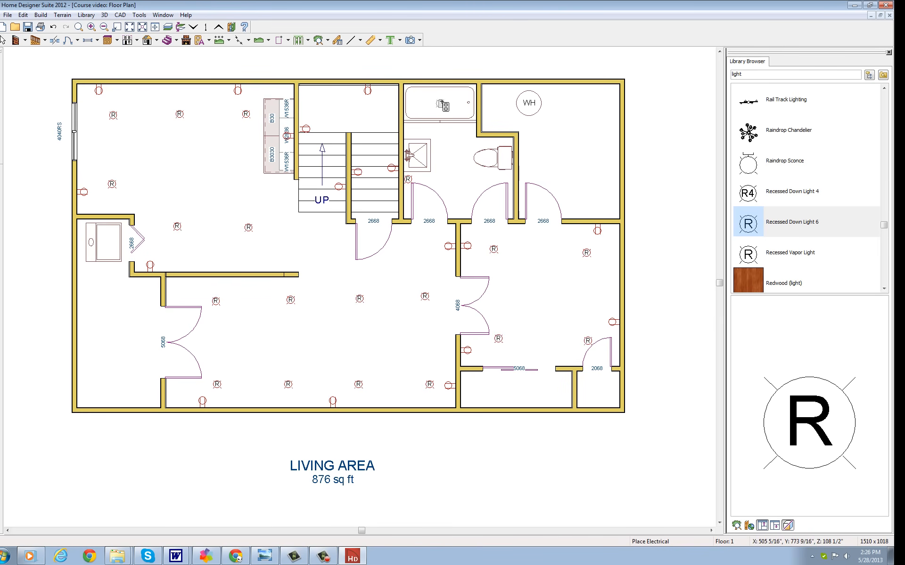
Place four recessed lights in the bathroom, over the tub, toilet, sink and between the two doors.
click(440, 103)
click(491, 157)
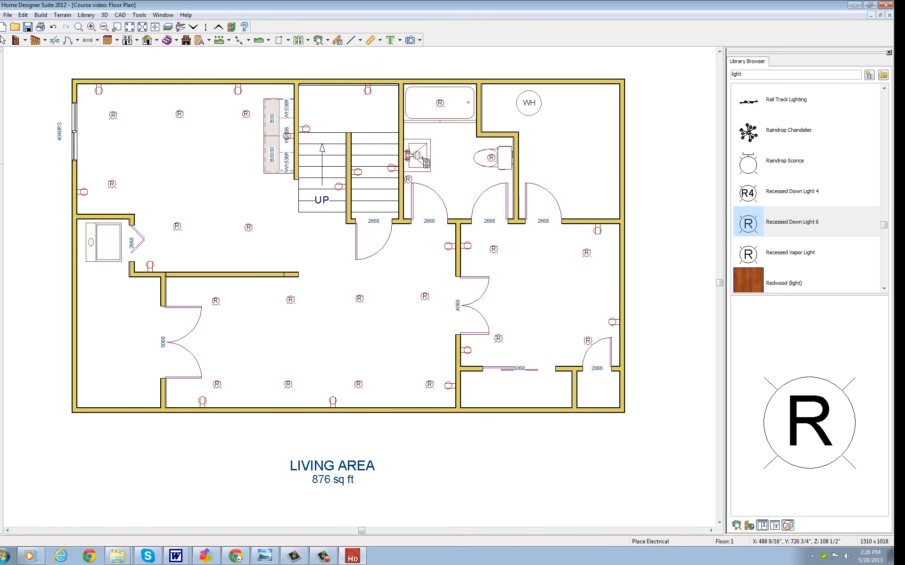
click(422, 158)
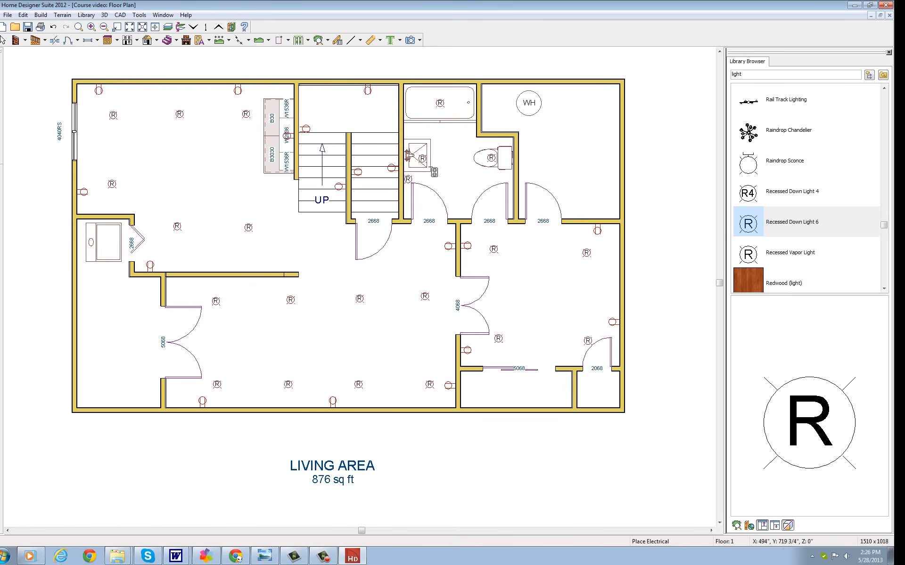
click(457, 193)
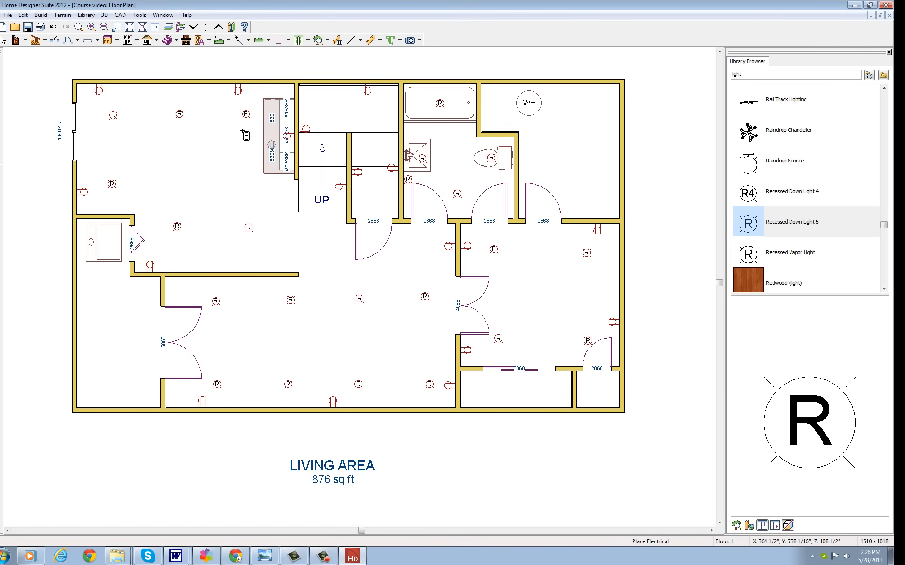
Search the library for "switch" and place Three Way switches by the stairs, on both sides of the partition end, beside the 4068 door and in the adjoining room.
drag(748, 75, 729, 75)
text(switch)
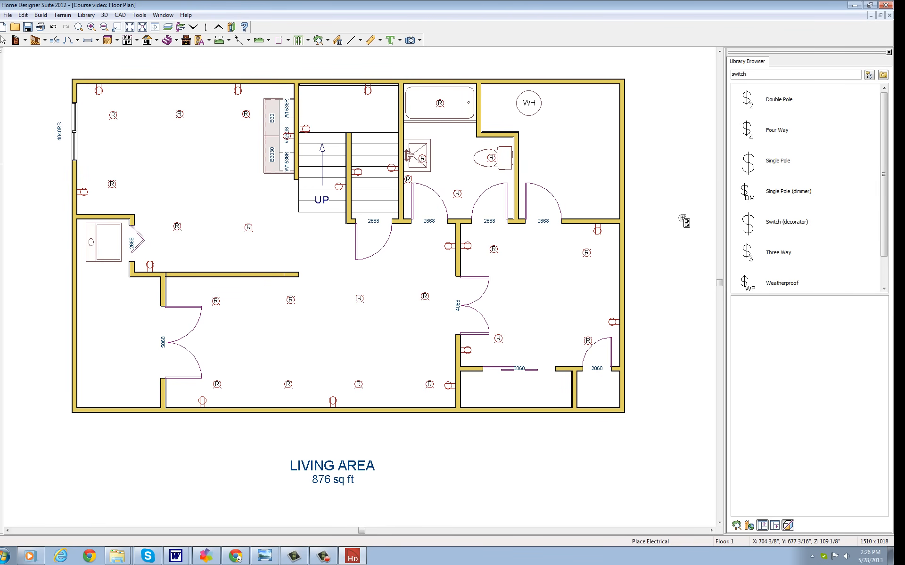
click(759, 257)
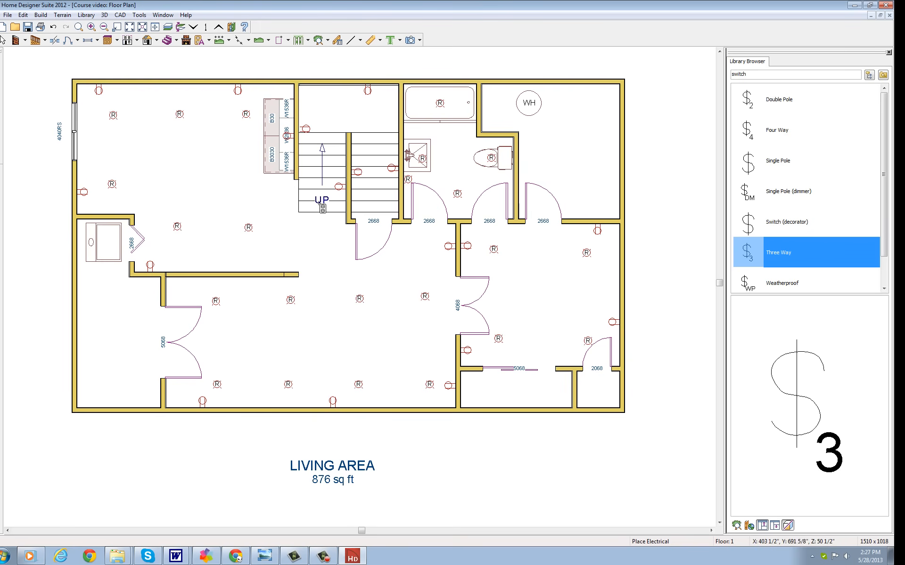
click(337, 202)
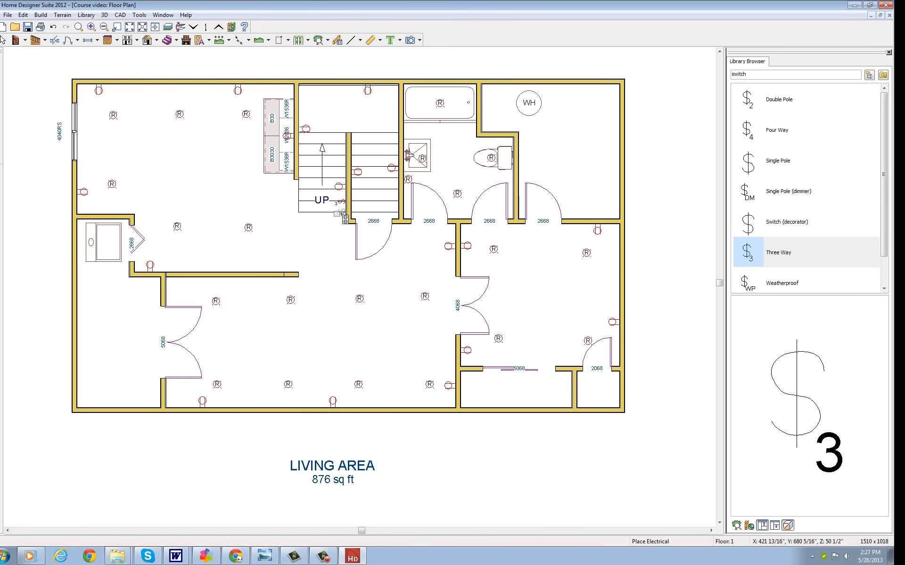
click(290, 264)
click(448, 351)
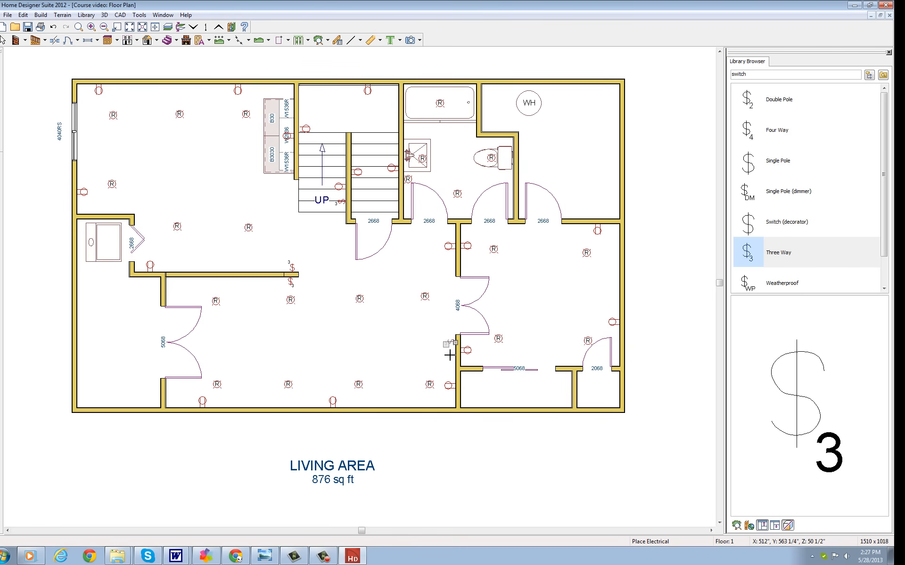
click(451, 357)
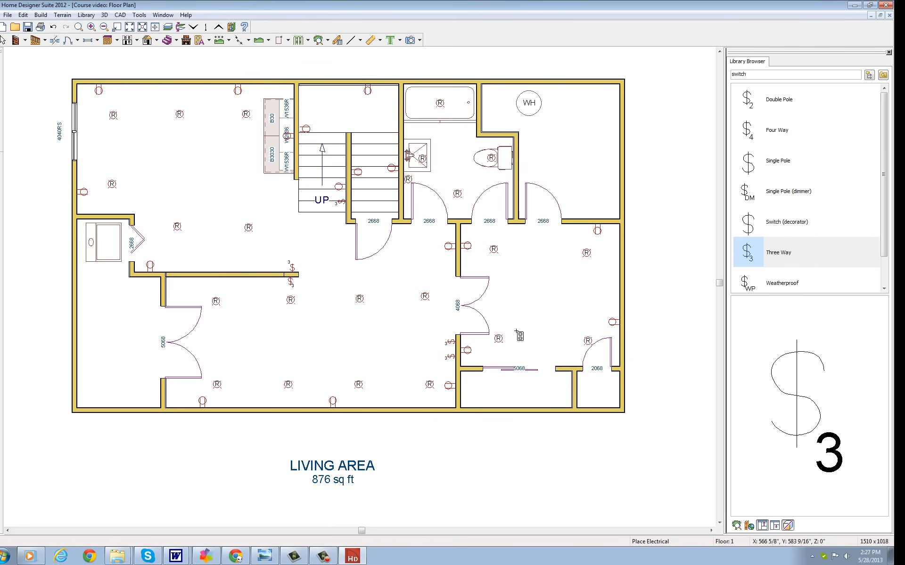
click(520, 232)
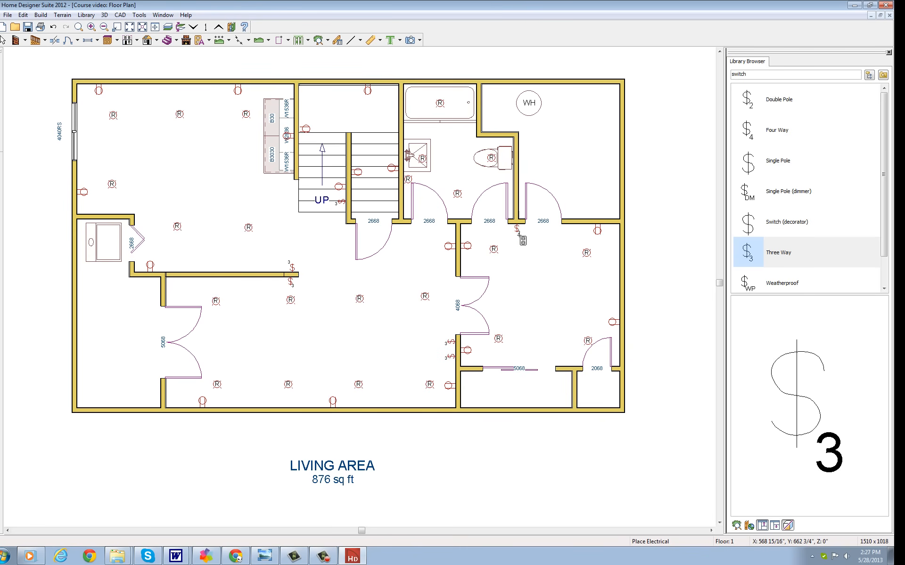
Place two Three Way switches between the lower bathroom doors and Single Pole switches in the water-heater room, beside the 5068 double door and below the bathroom sink.
click(465, 214)
click(454, 215)
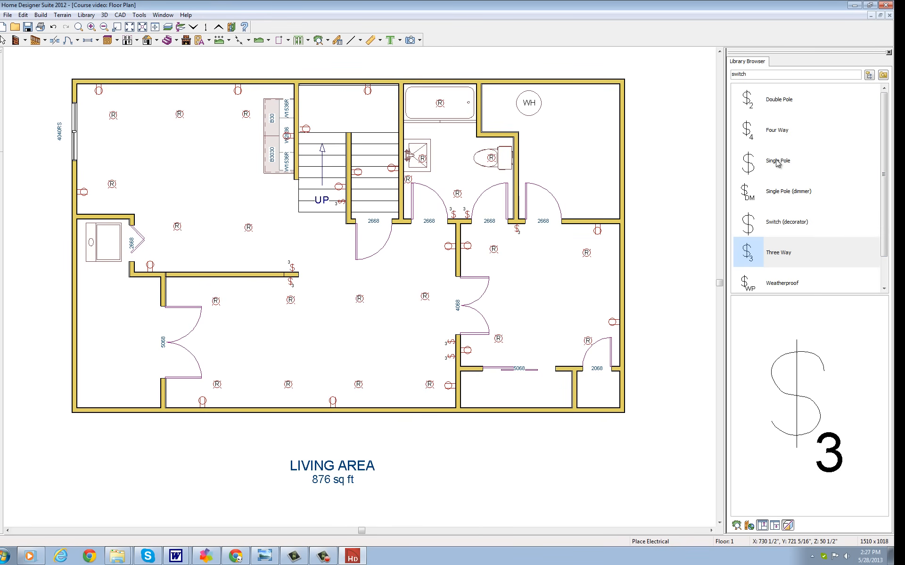
click(757, 165)
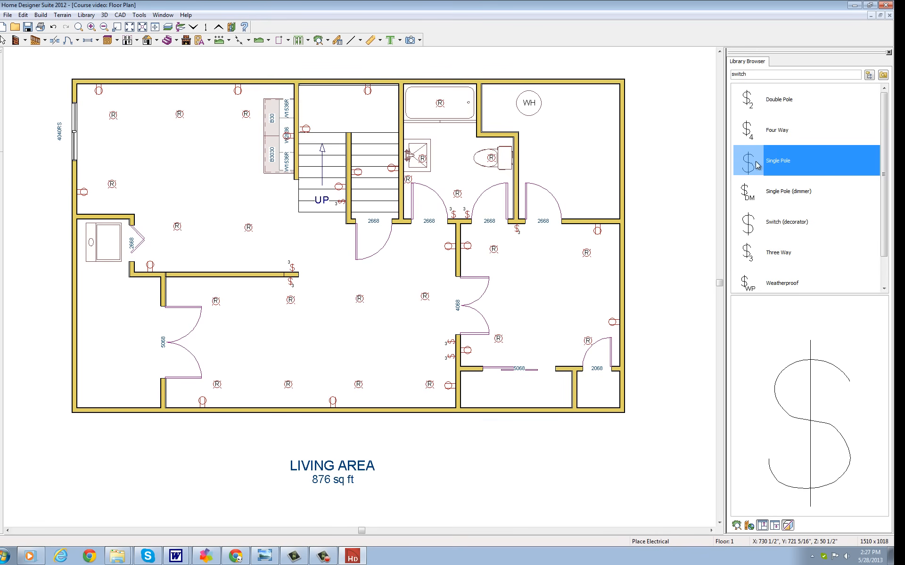
click(569, 217)
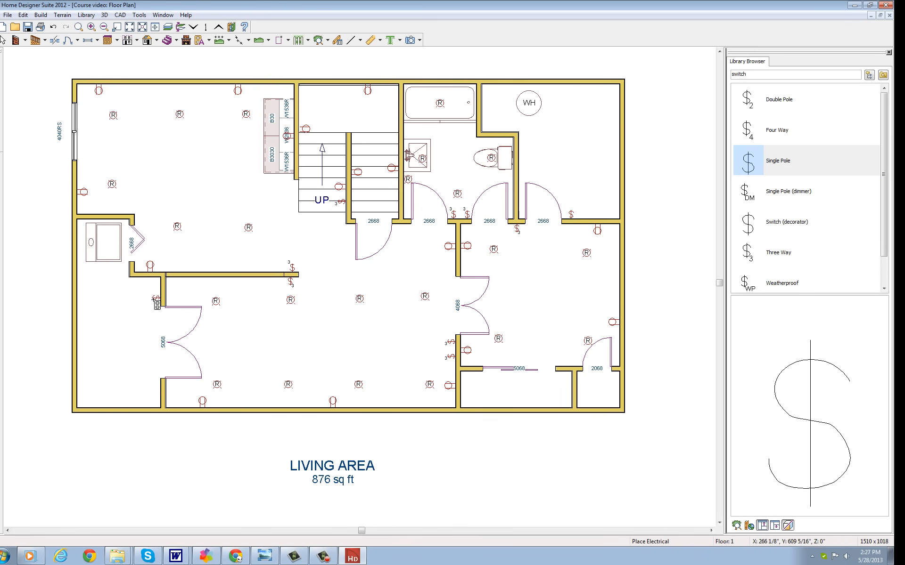
click(155, 299)
click(406, 175)
Use Connect Electrical to chain the upper living area's six recessed lights and the lower area's eight to the Three Way switches at each end.
click(209, 42)
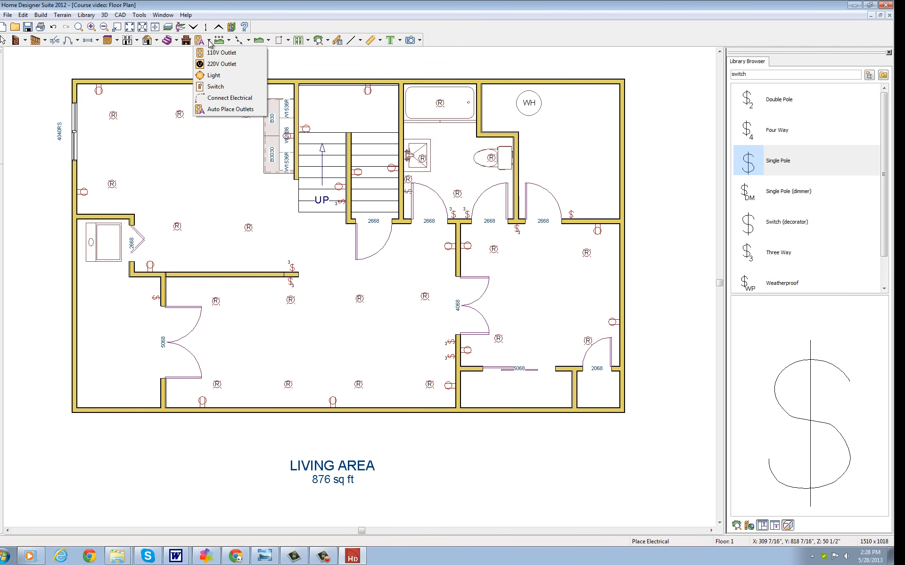
click(230, 98)
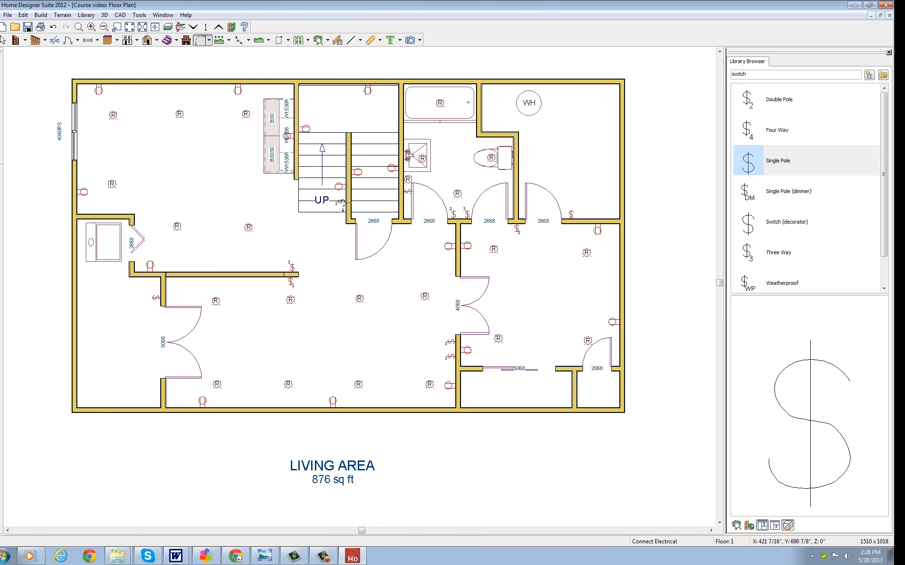
mouse_move(343, 203)
mouse_down()
mouse_move(246, 114)
mouse_move(113, 116)
mouse_move(112, 185)
mouse_move(177, 227)
mouse_move(250, 228)
mouse_move(297, 273)
mouse_up()
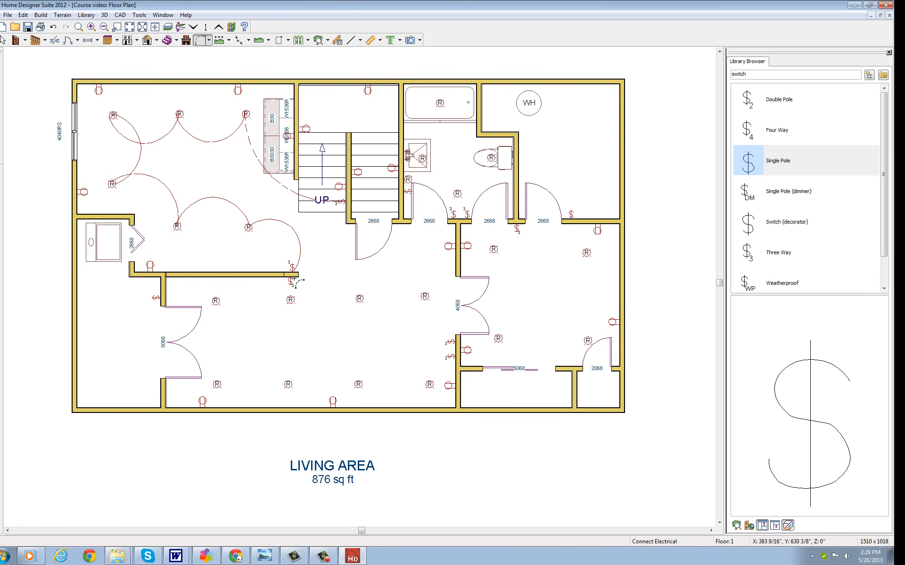
drag(290, 283, 216, 384)
drag(217, 384, 451, 358)
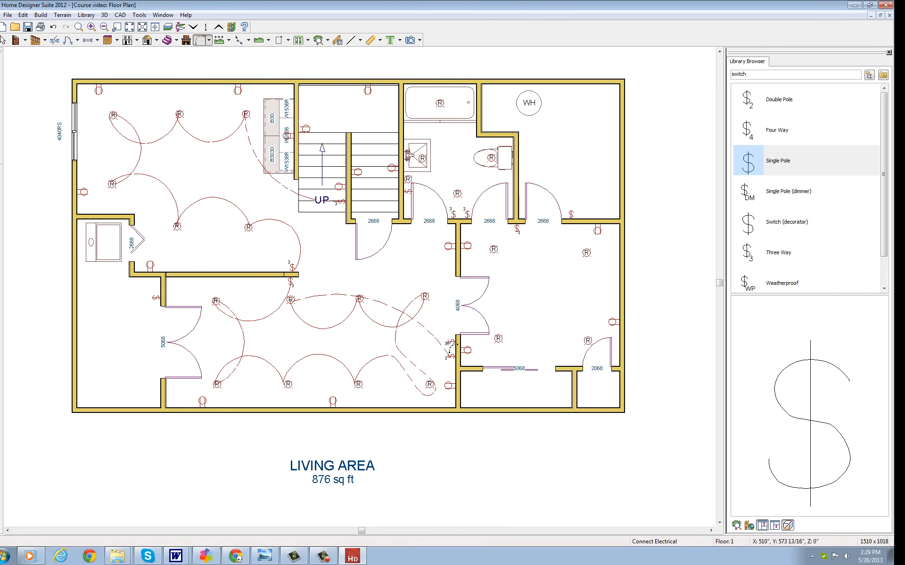
Connect the four recessed lights in the 4068-door room and the bathroom's sink, toilet and doorway lights to their Three Way switches.
drag(450, 346, 521, 242)
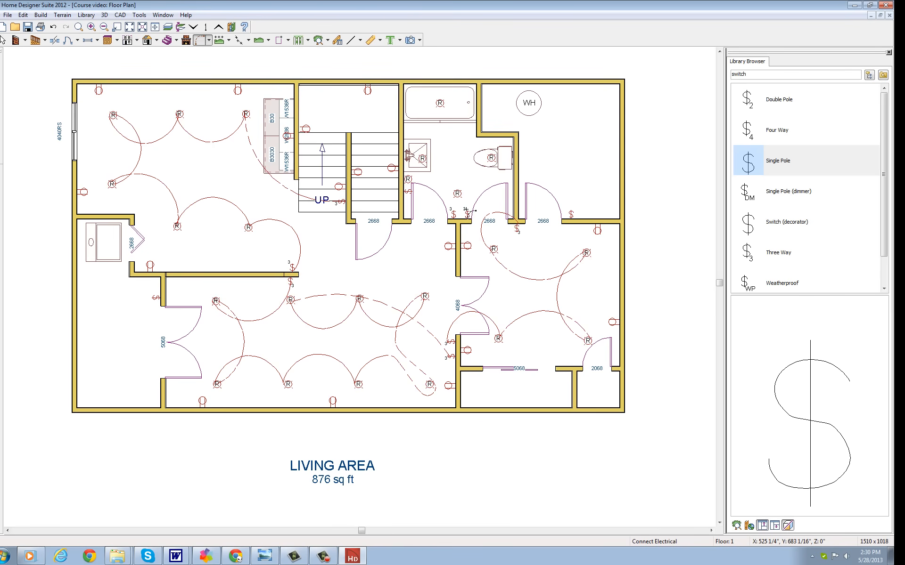
mouse_move(469, 214)
mouse_down()
mouse_move(490, 160)
mouse_move(422, 161)
mouse_move(468, 198)
mouse_move(458, 193)
mouse_move(454, 225)
mouse_up()
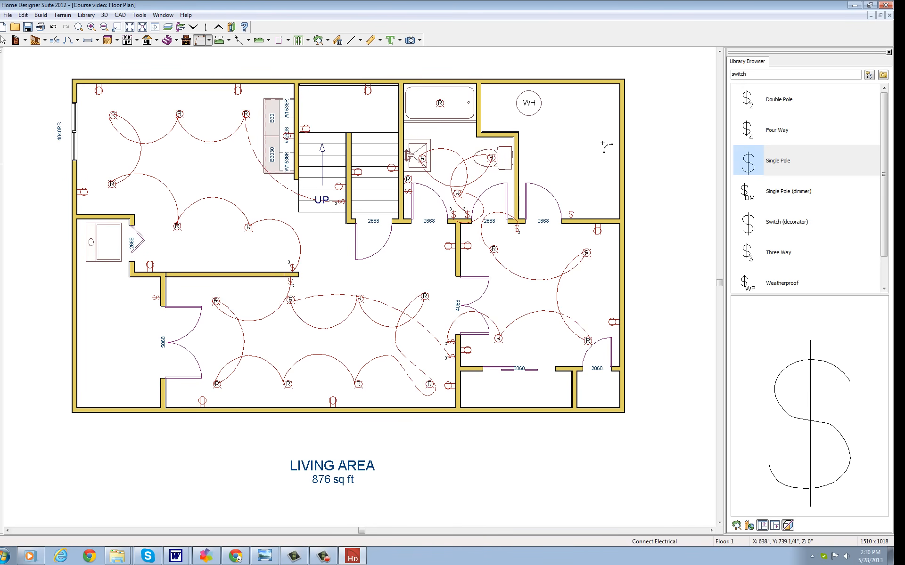
Search the library for "light" and place a 24" Recessed light in the water-heater room and another in the room behind the 5068 double door.
drag(749, 74, 730, 75)
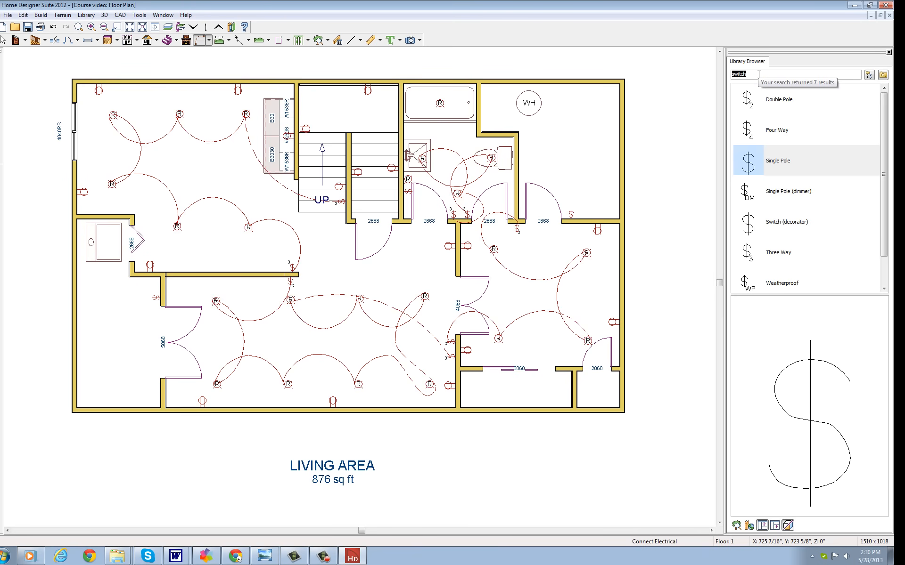
key(BackSpace)
text(light)
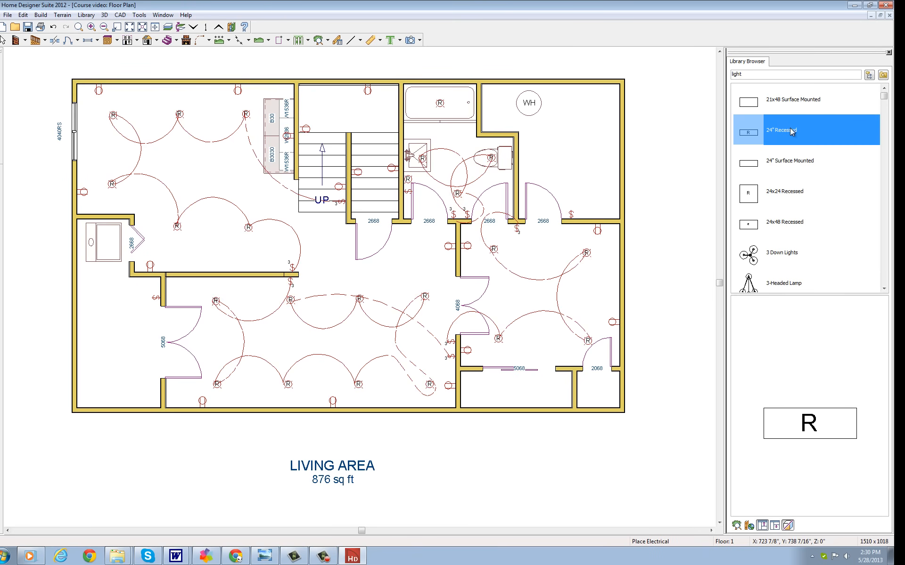
click(793, 131)
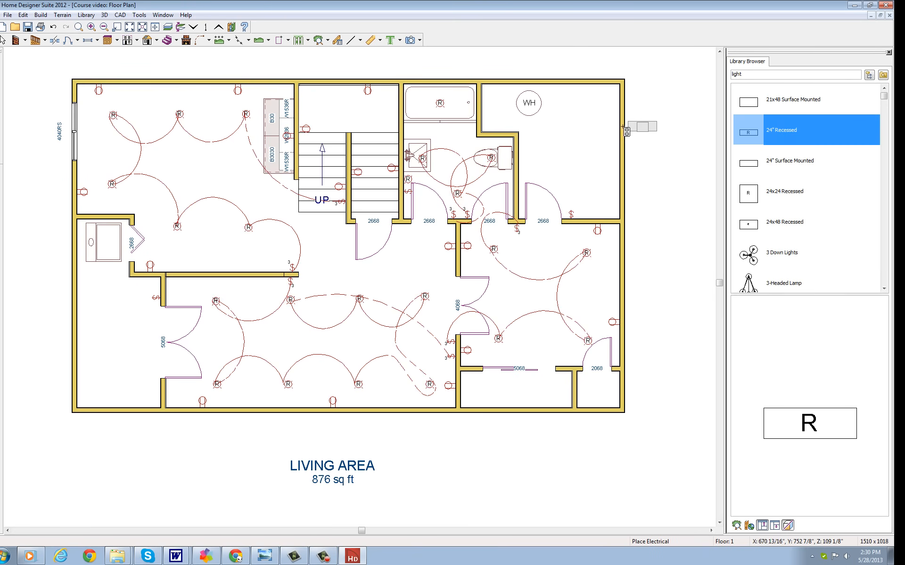
click(564, 143)
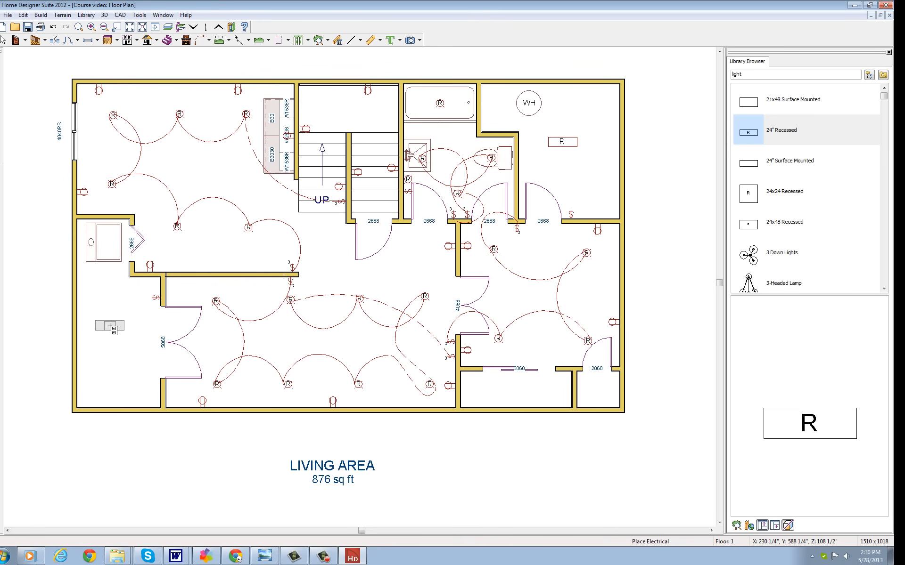
click(110, 325)
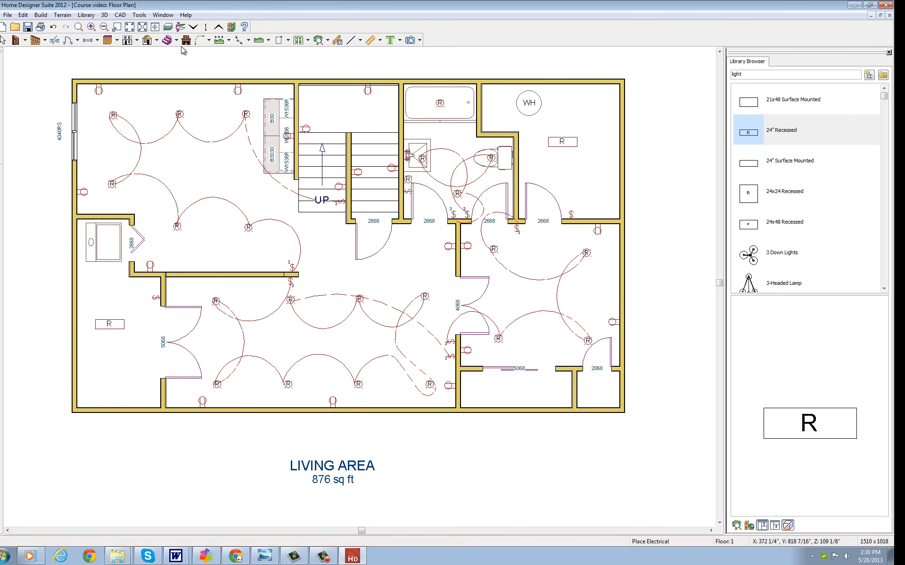
Connect the Single Pole switches to the 24" Recessed lights in the 5068-door and water-heater rooms and to the light over the tub.
click(208, 40)
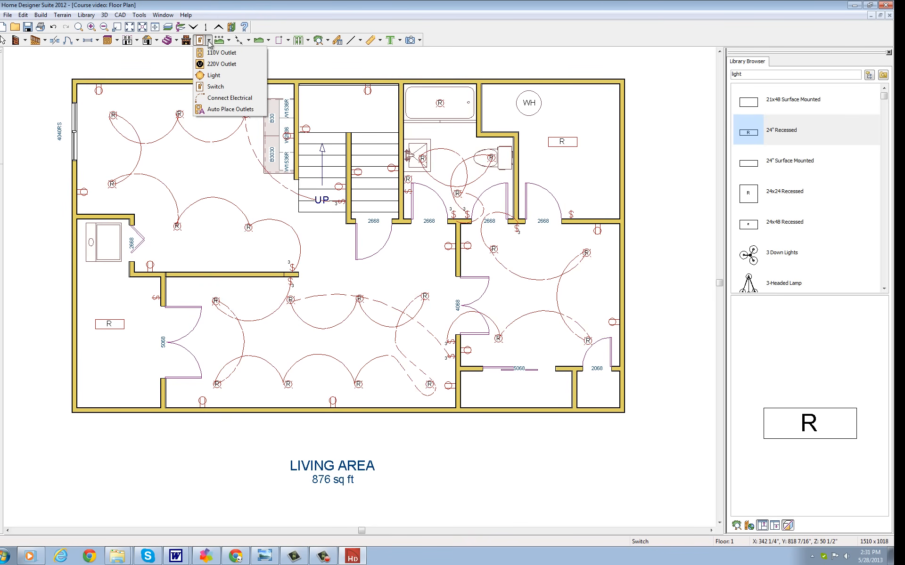
click(226, 98)
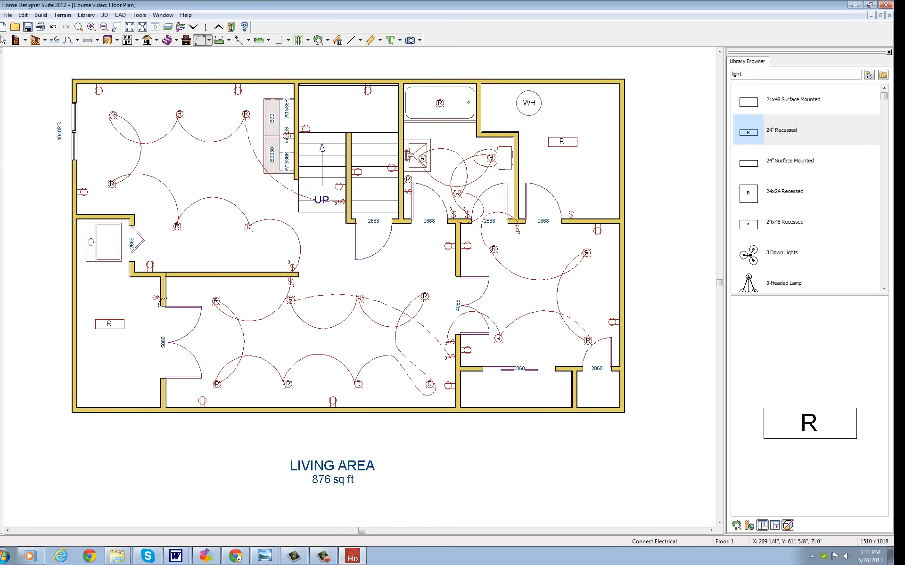
drag(160, 300, 109, 324)
drag(571, 215, 562, 144)
drag(411, 193, 442, 104)
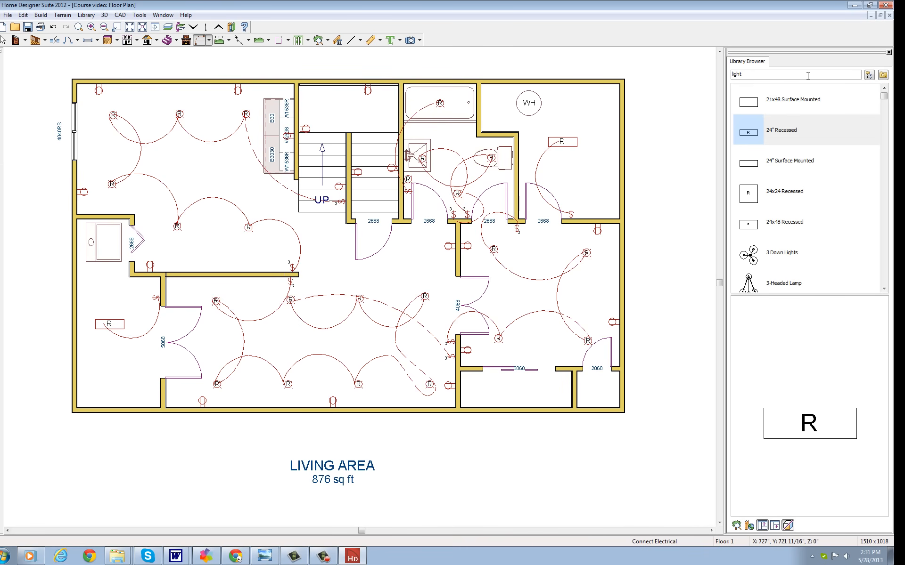
Search the library for "Couch", then place an Emperor Sofa against the living area's partition wall and an Emperor Loveseat under the window.
double_click(748, 75)
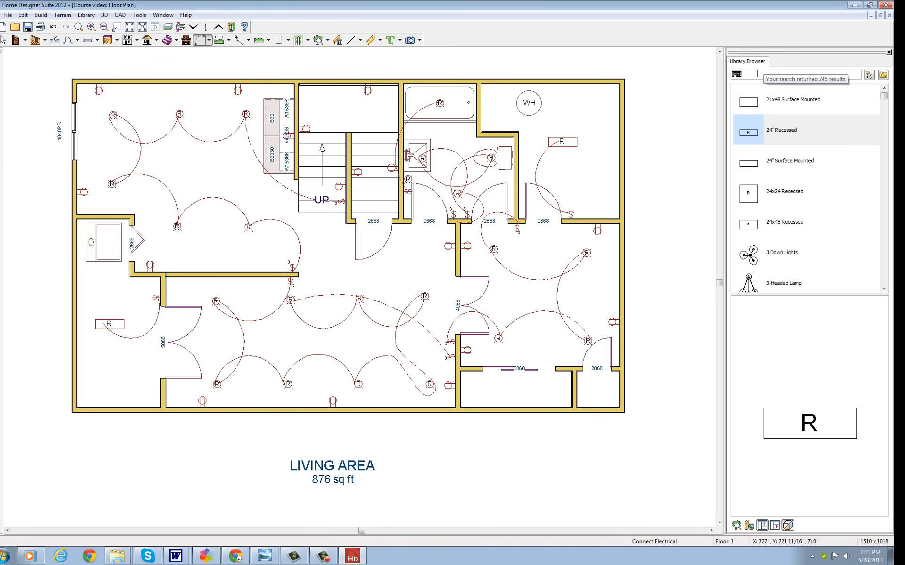
text(Couch)
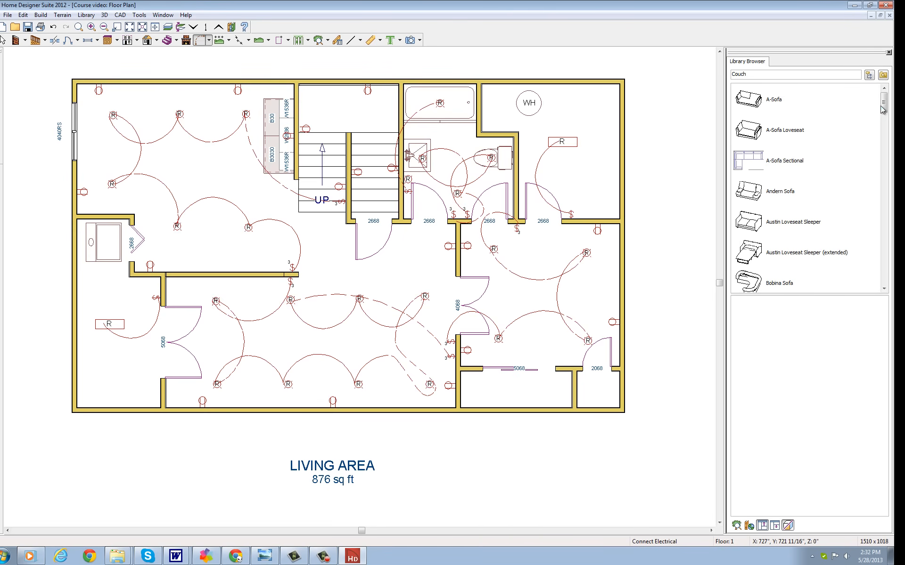
drag(884, 109, 886, 137)
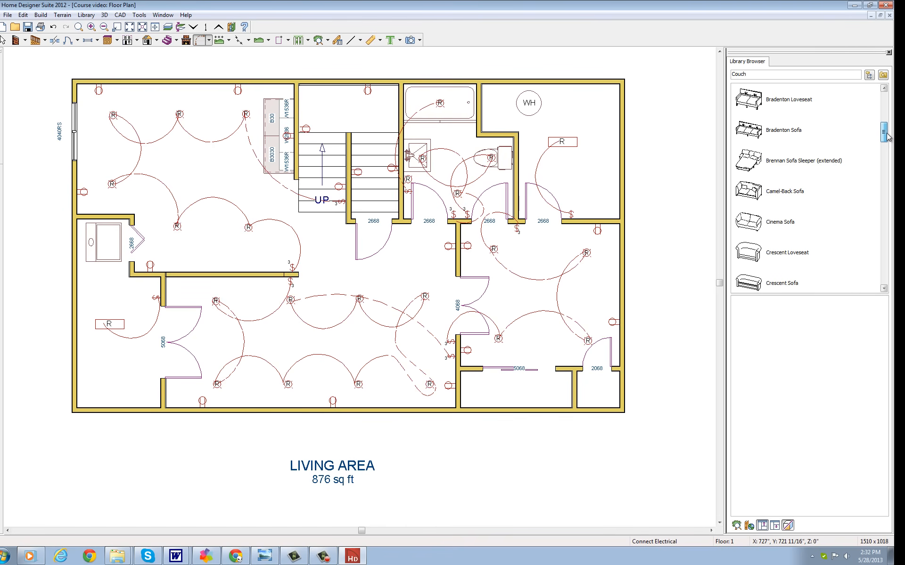
drag(887, 137, 891, 148)
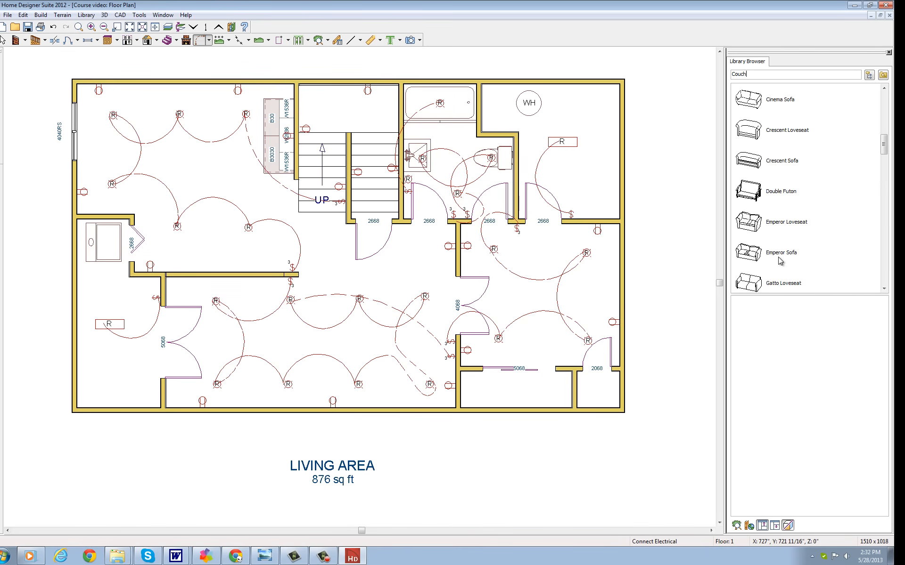
click(771, 261)
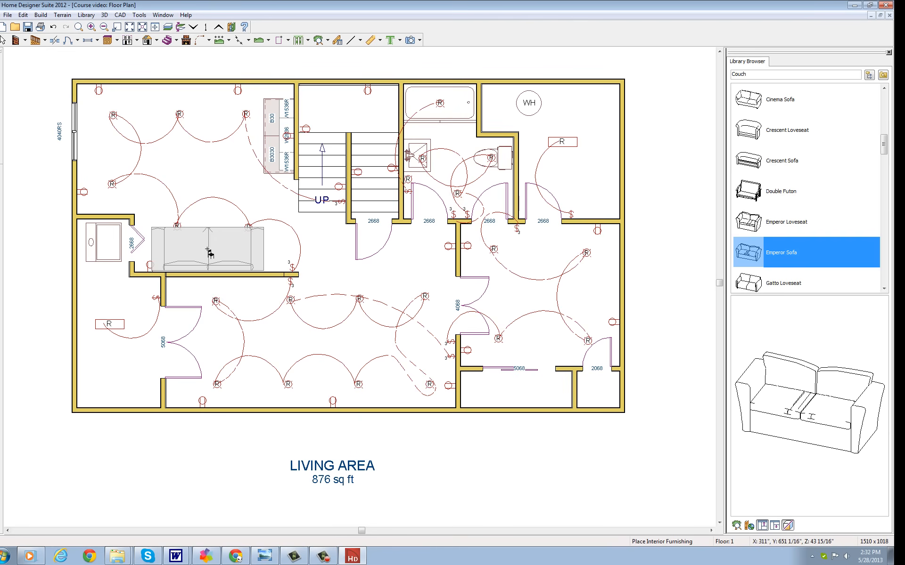
click(209, 253)
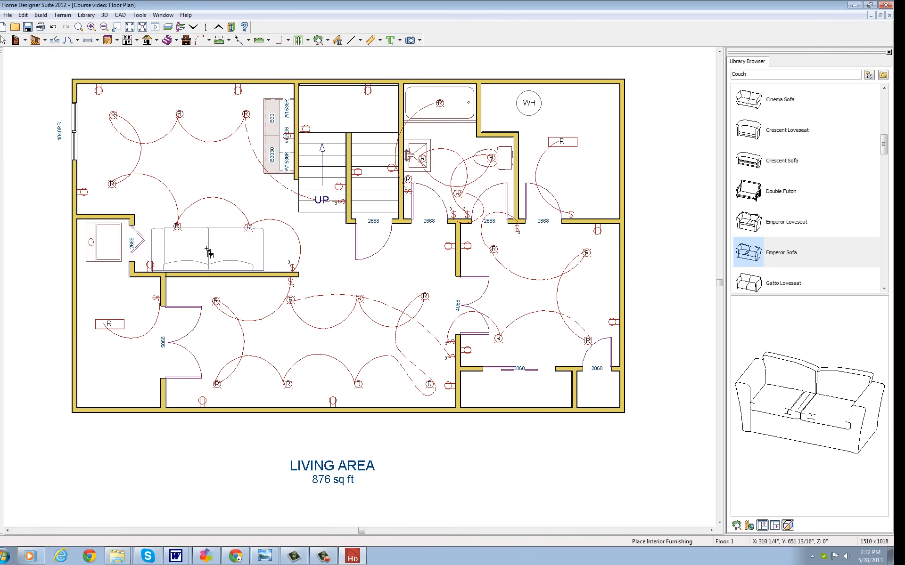
click(772, 227)
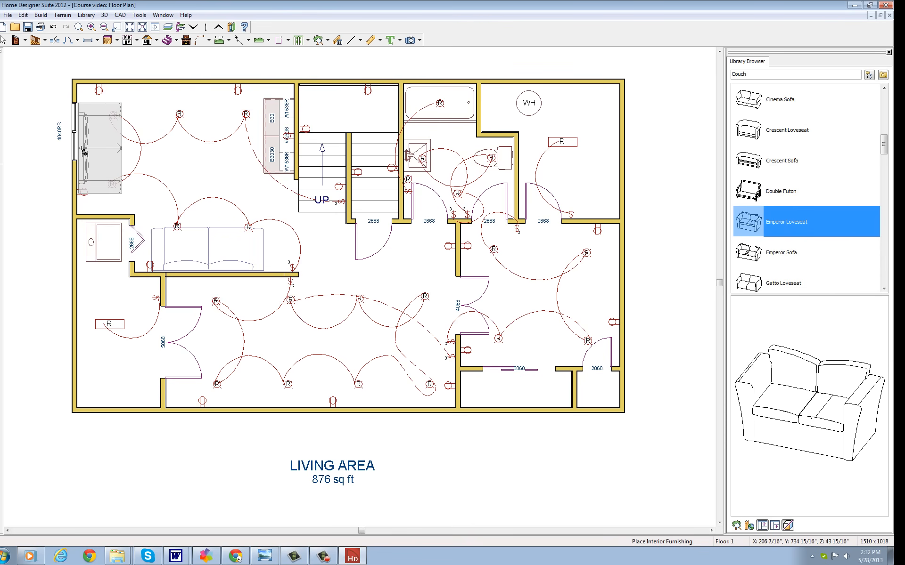
click(85, 154)
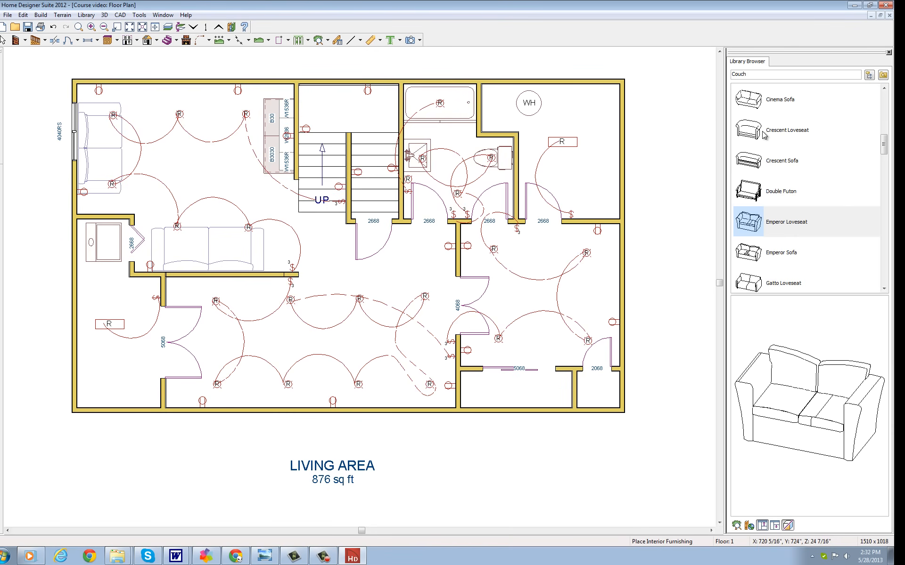
Search the library for "table" and place a Basic Coffee Table in the upper living area between the sofa and the loveseat.
double_click(747, 75)
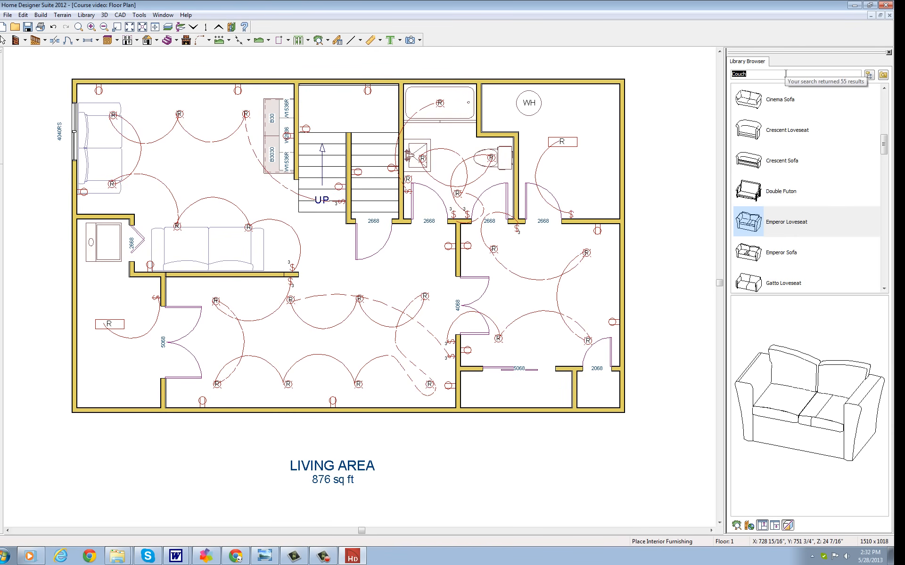
text(coffe table)
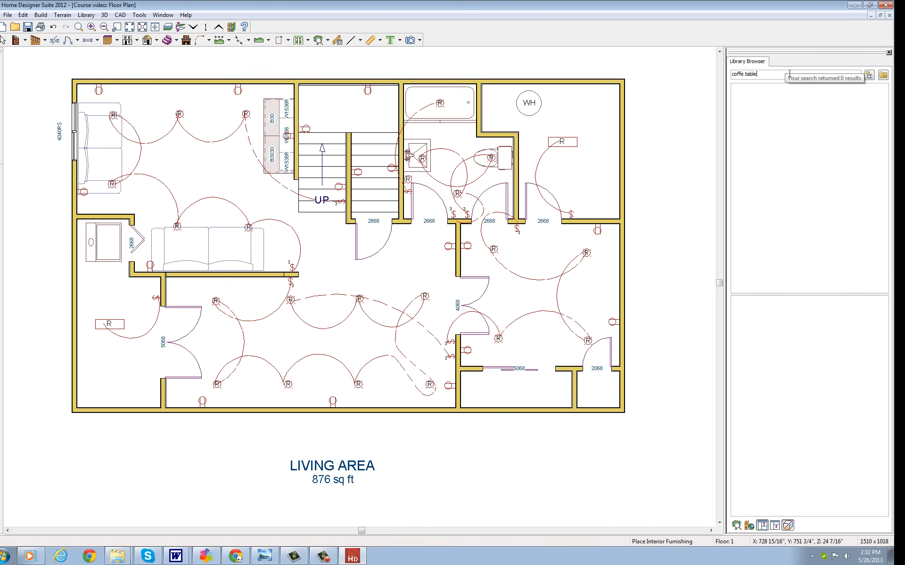
drag(747, 75, 731, 74)
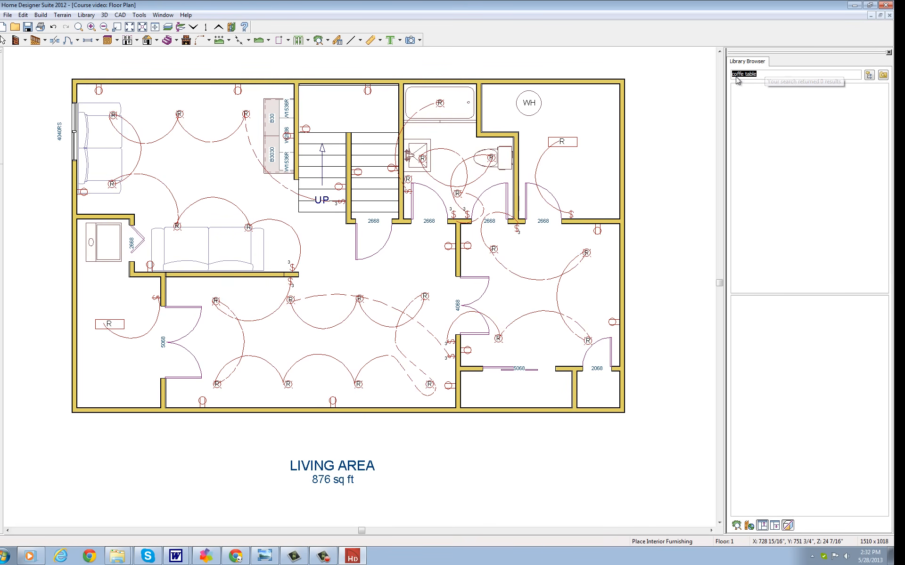
text(ta)
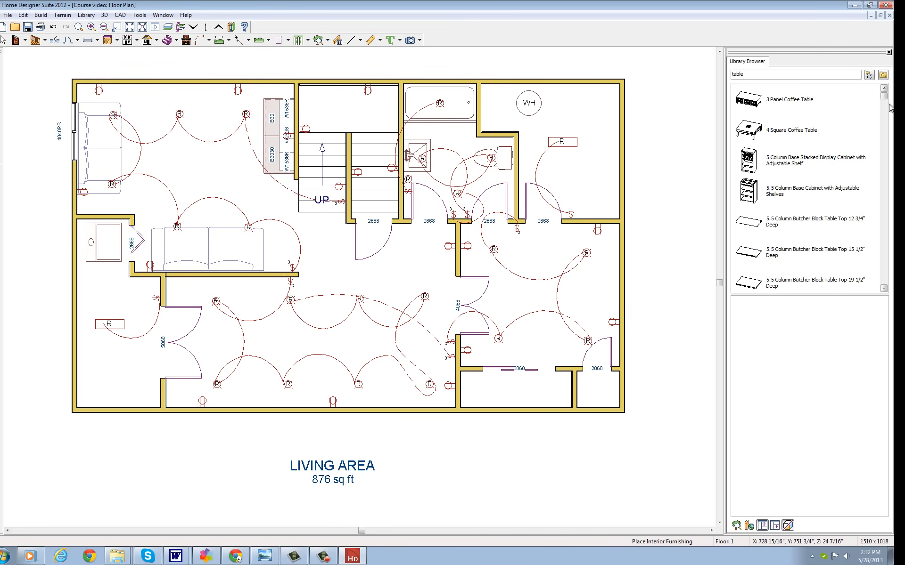
drag(885, 101, 883, 124)
click(760, 164)
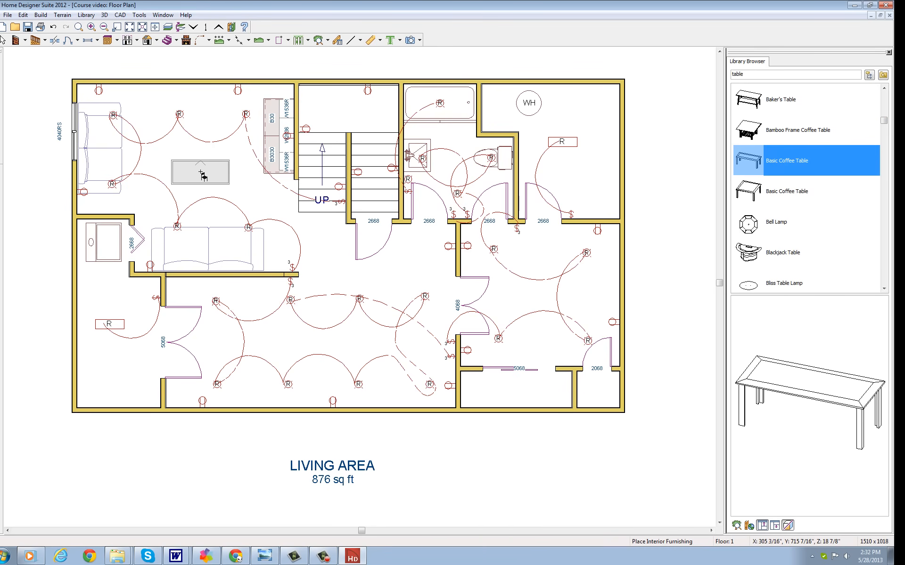
click(200, 172)
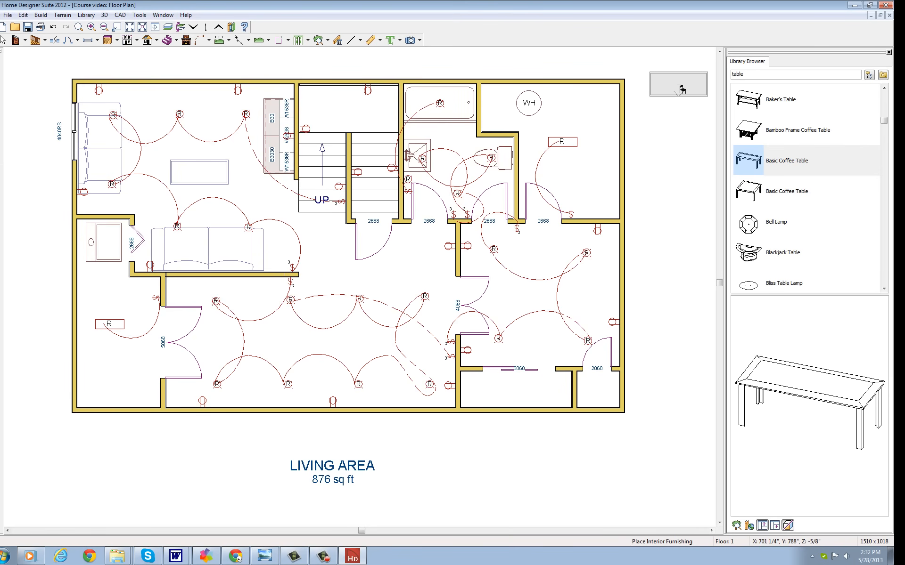
Search the library for "plasma" and place a Plasma 2 television on the living area's upper wall, facing the coffee table.
click(751, 74)
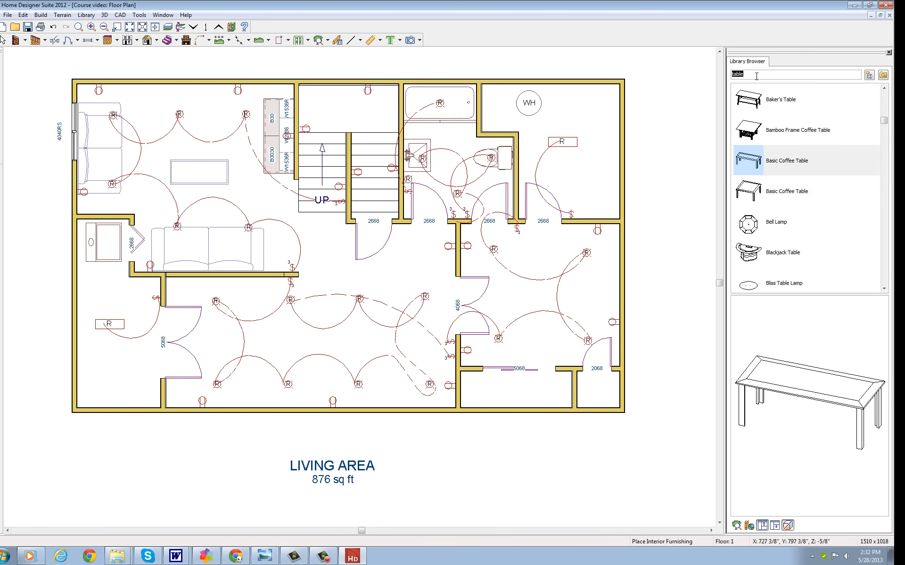
text(plas)
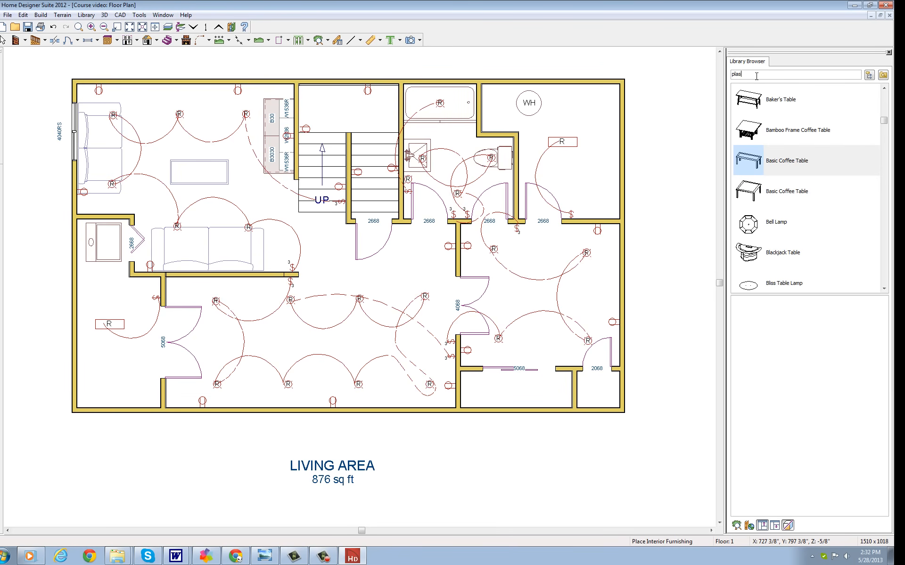
text(ma)
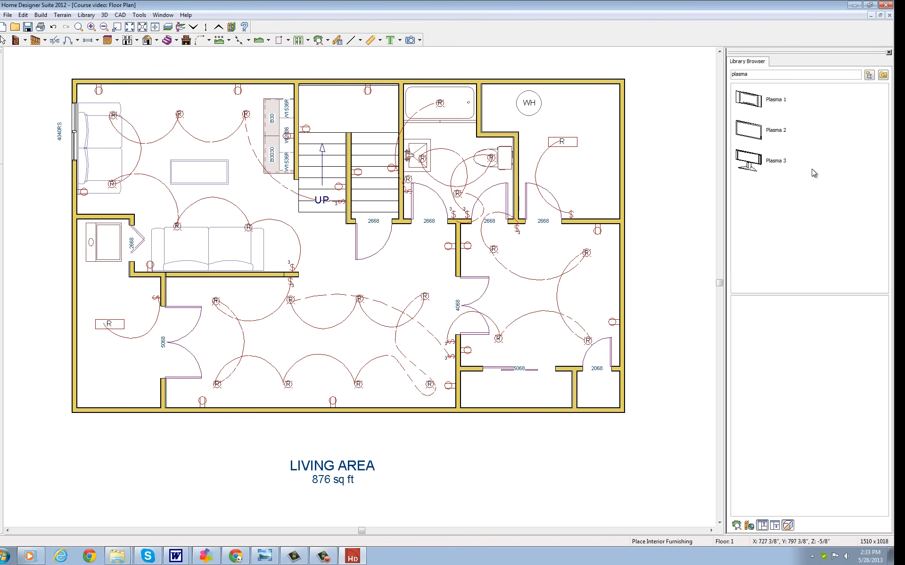
click(752, 133)
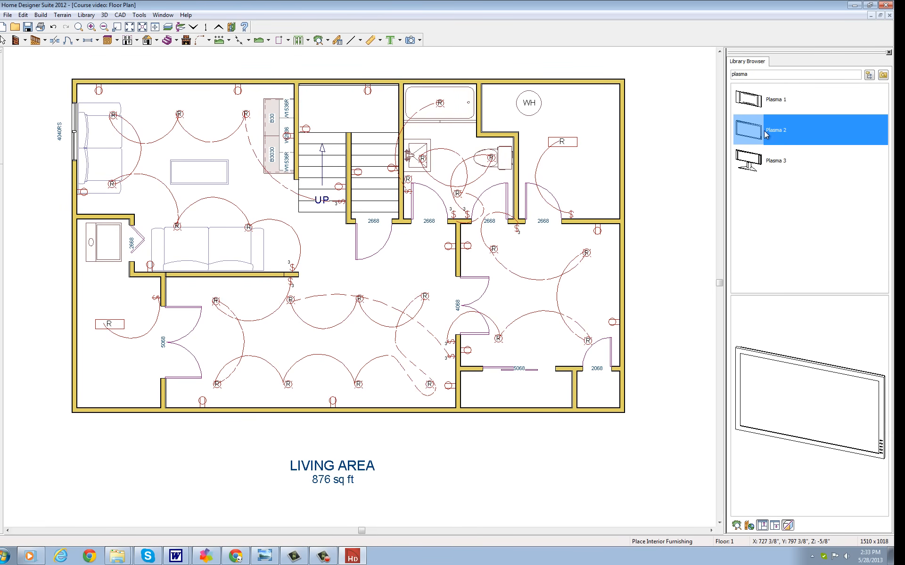
click(202, 93)
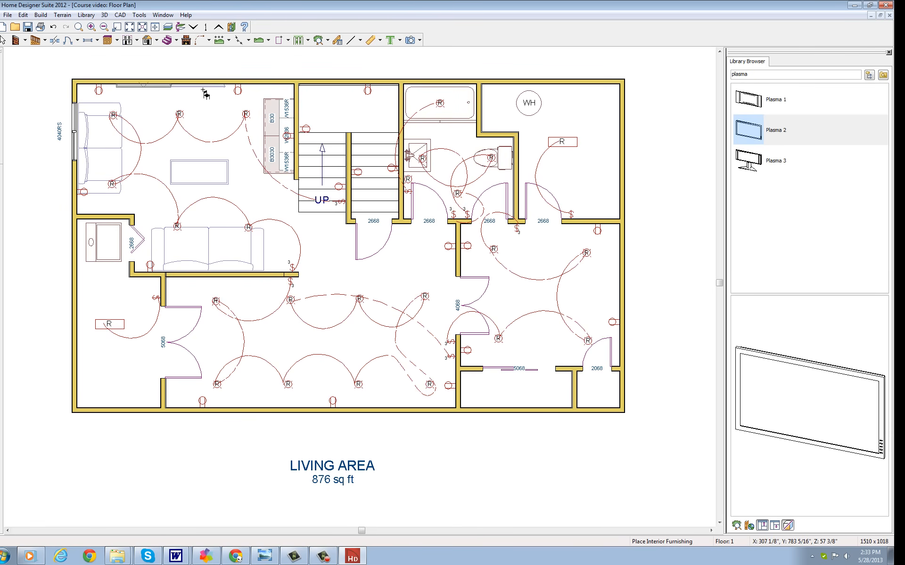
Resize the Plasma 2 television to 60" wide and 34" high.
click(4, 41)
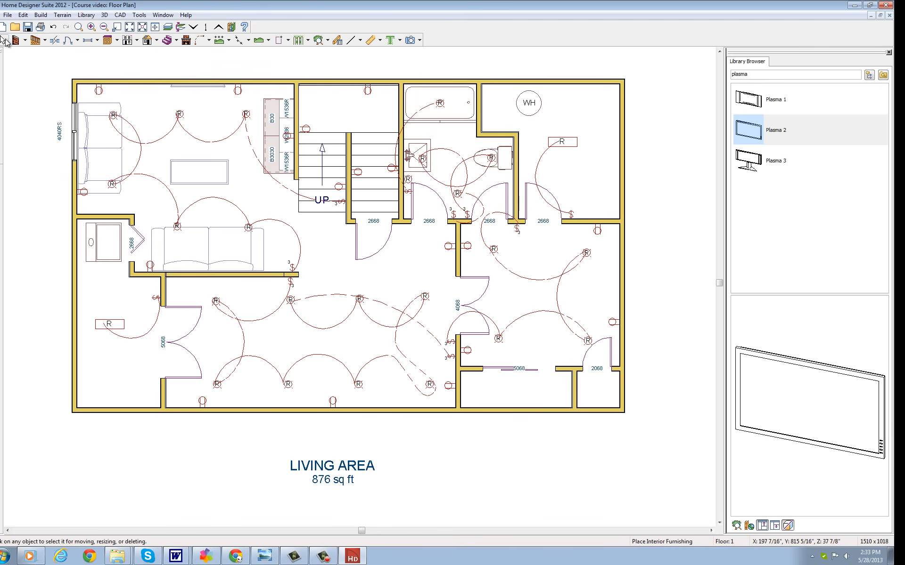
double_click(202, 92)
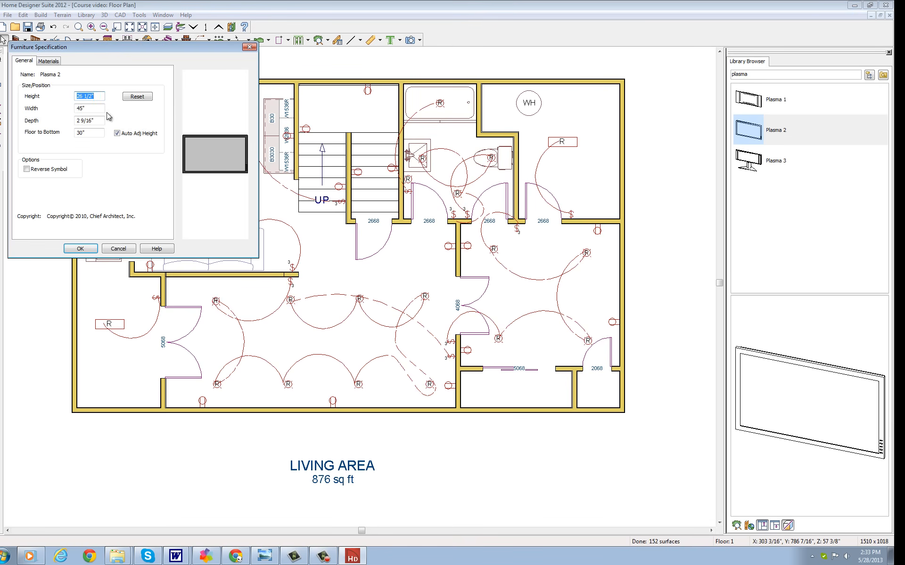
drag(94, 108, 73, 107)
drag(98, 99, 76, 95)
text(34)
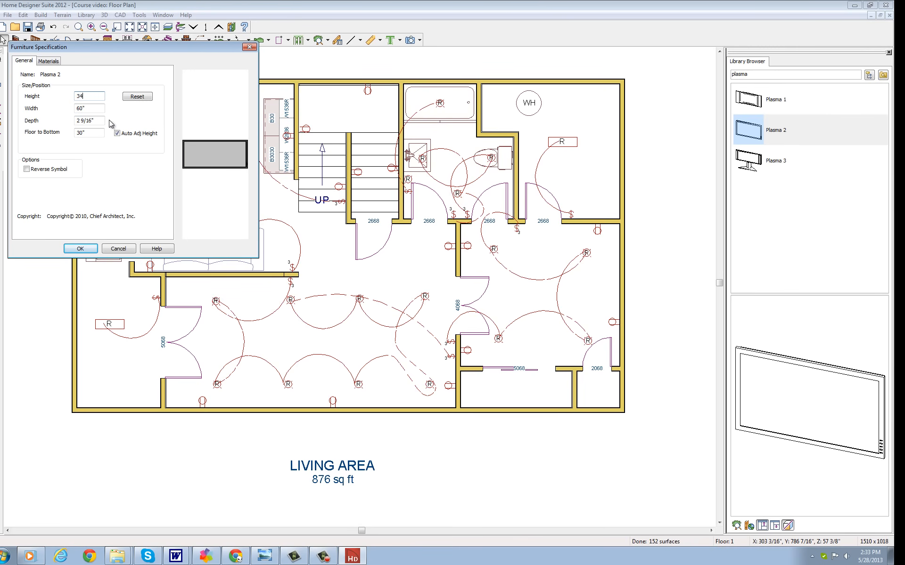
click(88, 250)
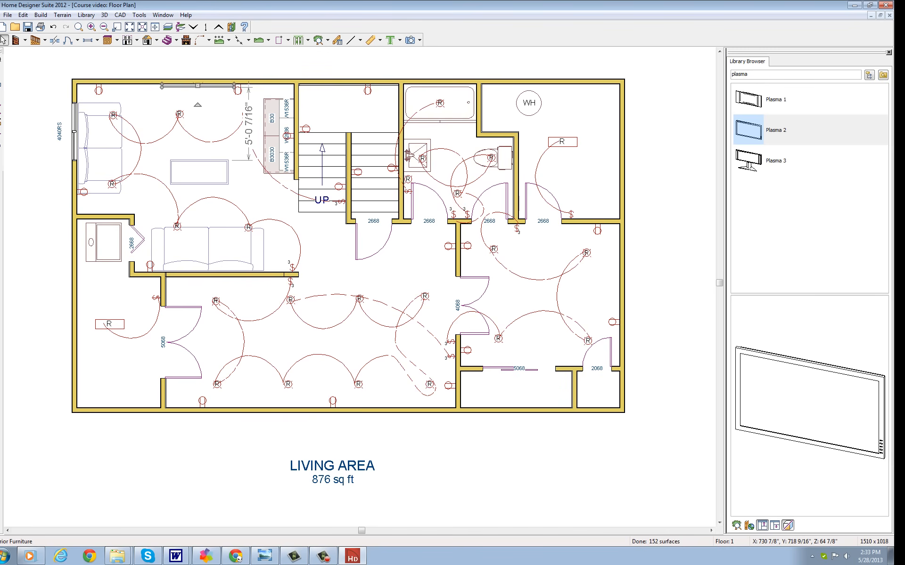
From the bonus catalog's Crate Home Office suite, place a Desk against the exterior wall of the room behind the 4068 double door.
click(758, 76)
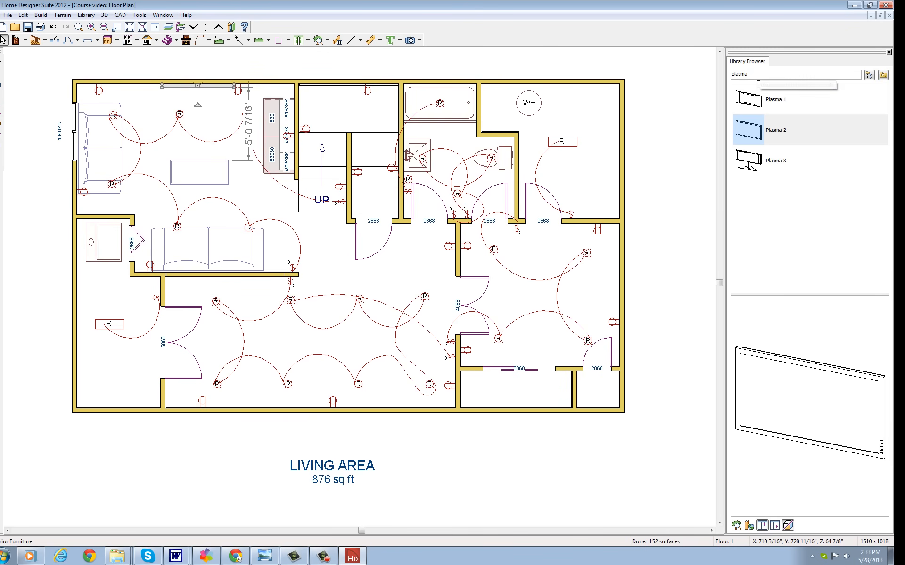
key(Return)
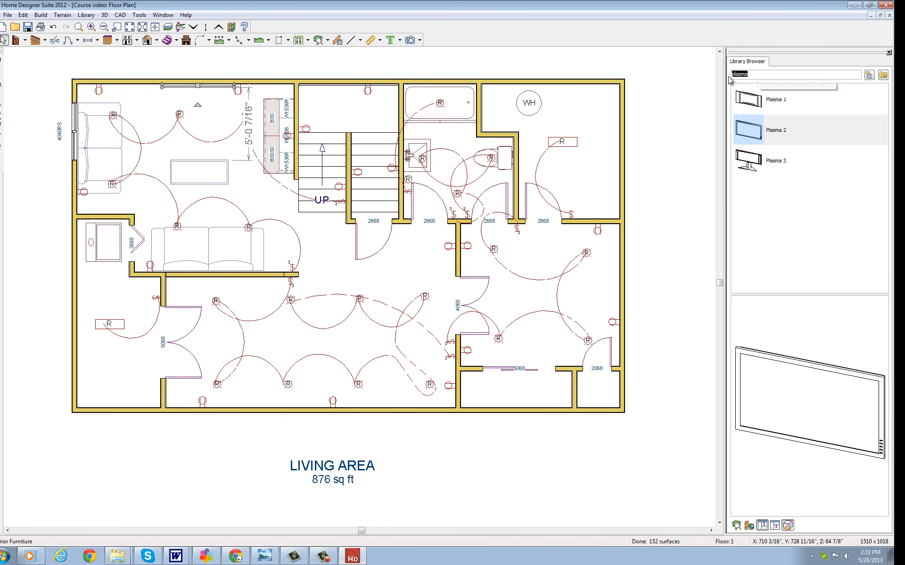
click(869, 76)
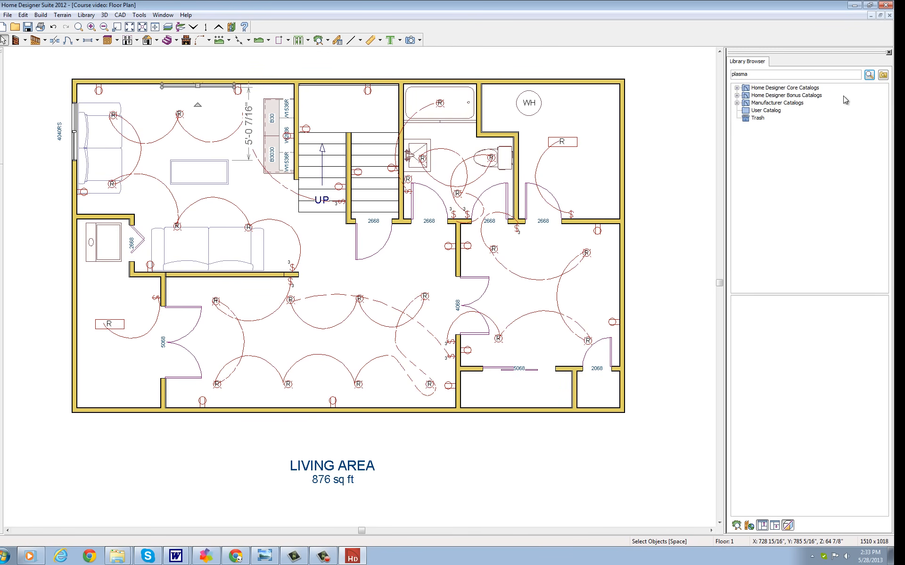
double_click(755, 95)
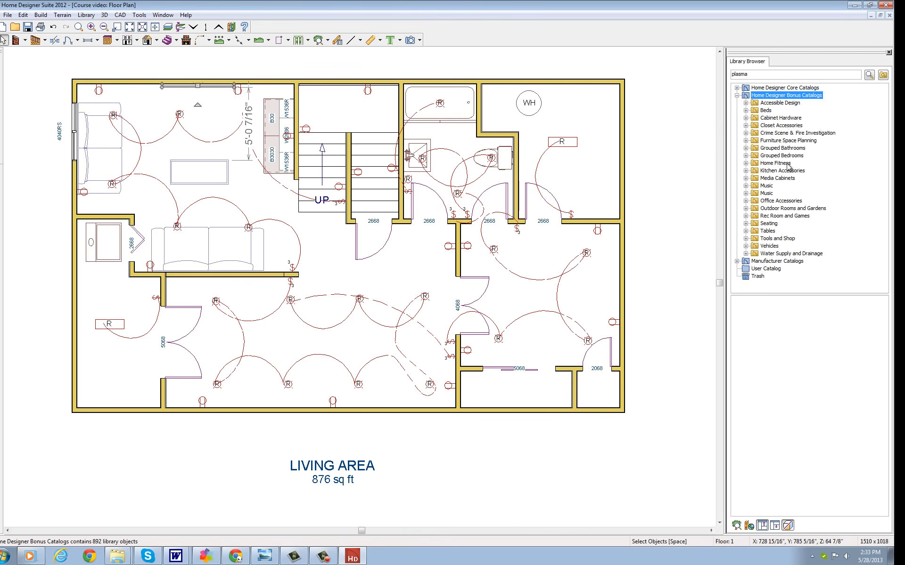
double_click(756, 201)
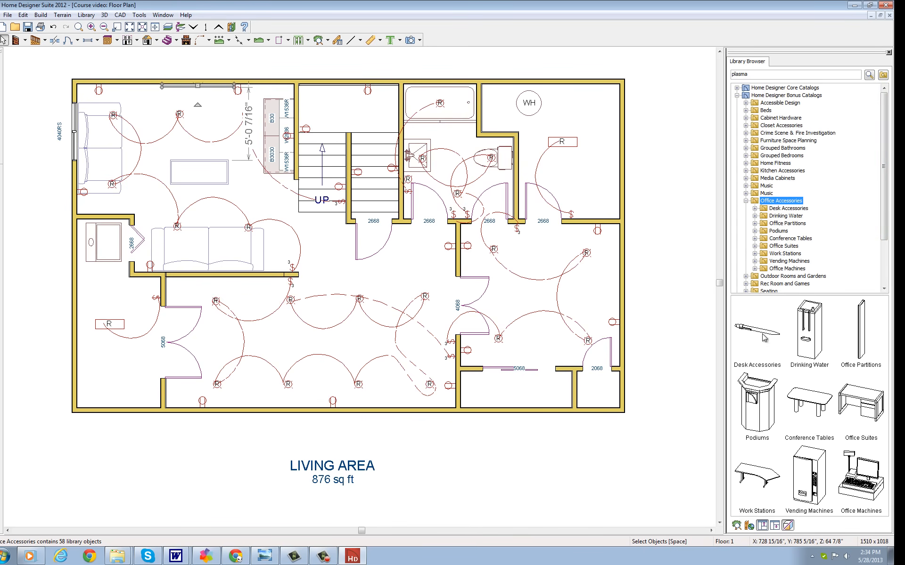
double_click(866, 410)
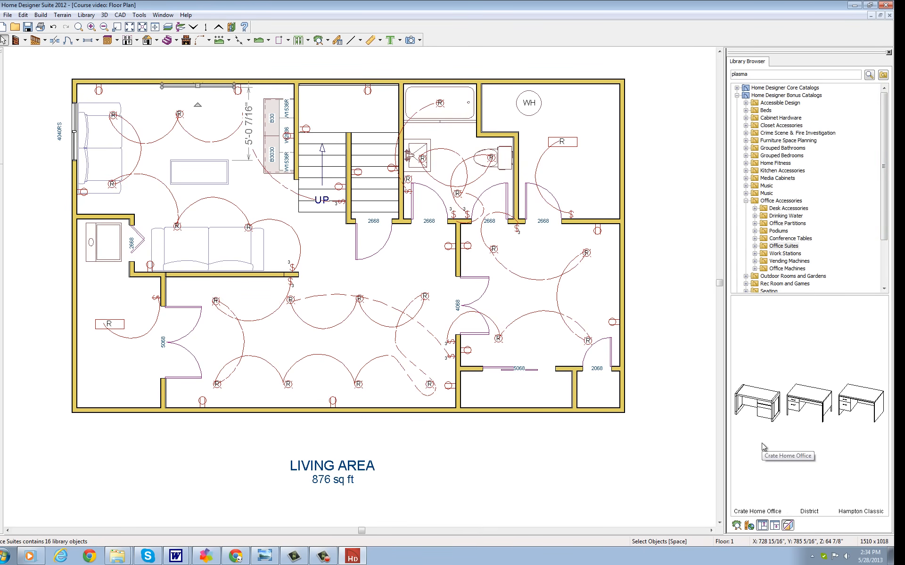
double_click(769, 413)
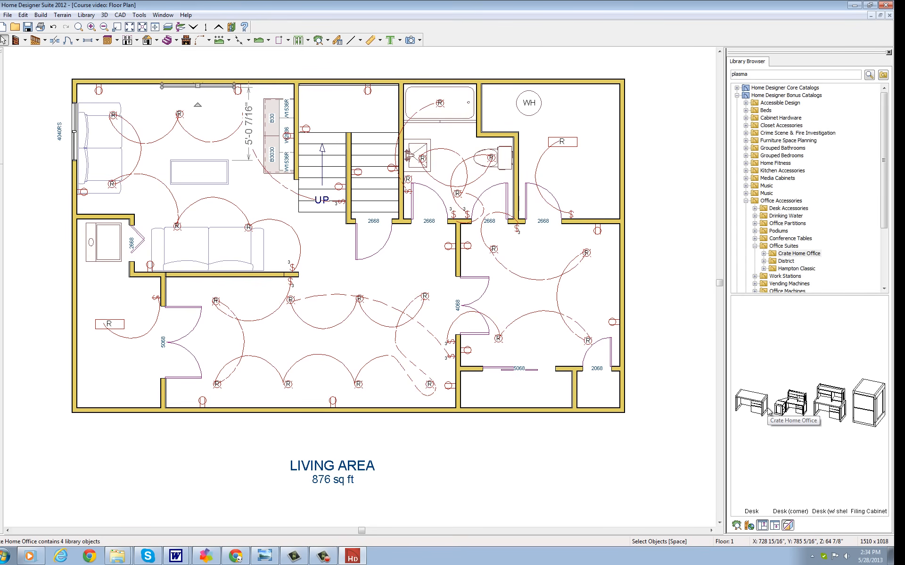
click(751, 403)
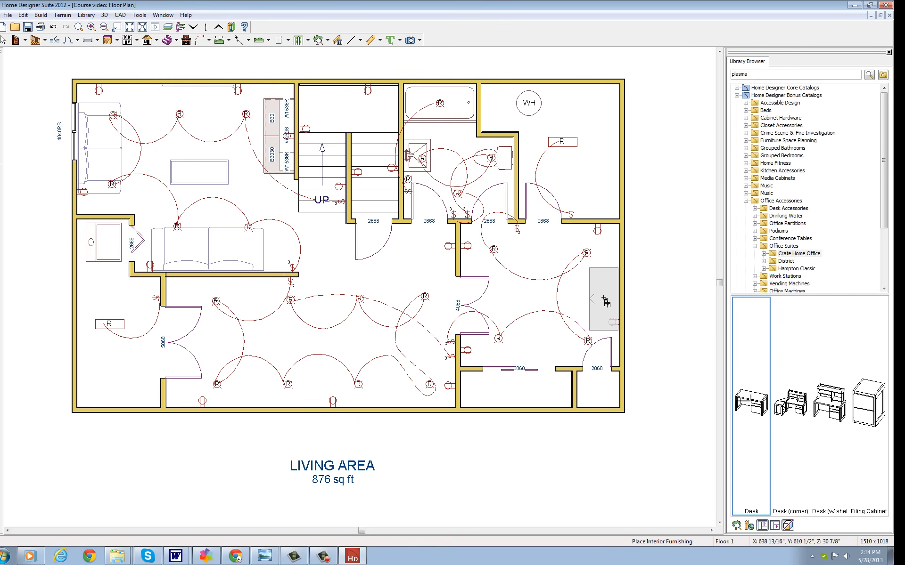
click(604, 296)
Search the library for "desk chair" and place an Office Chair 1 in front of the desk.
click(743, 77)
text(desk)
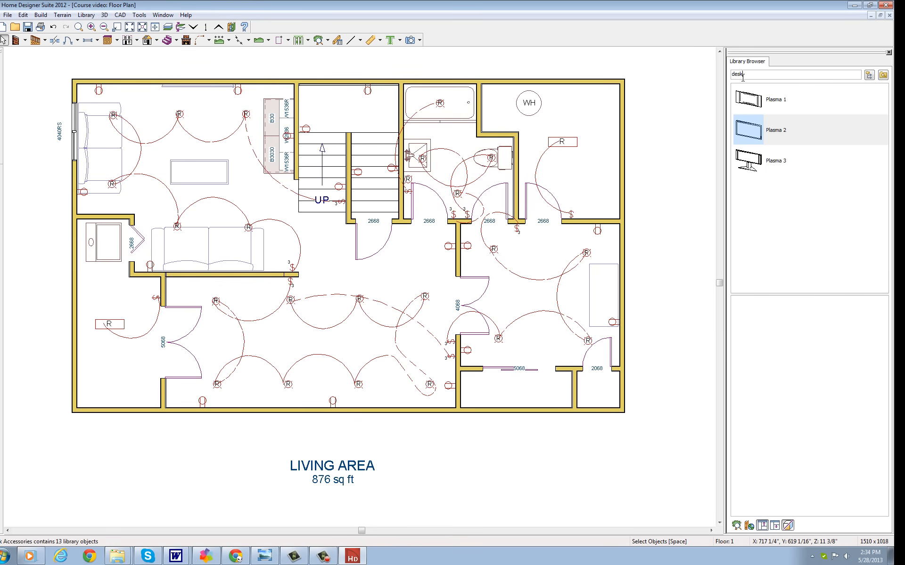
key(Return)
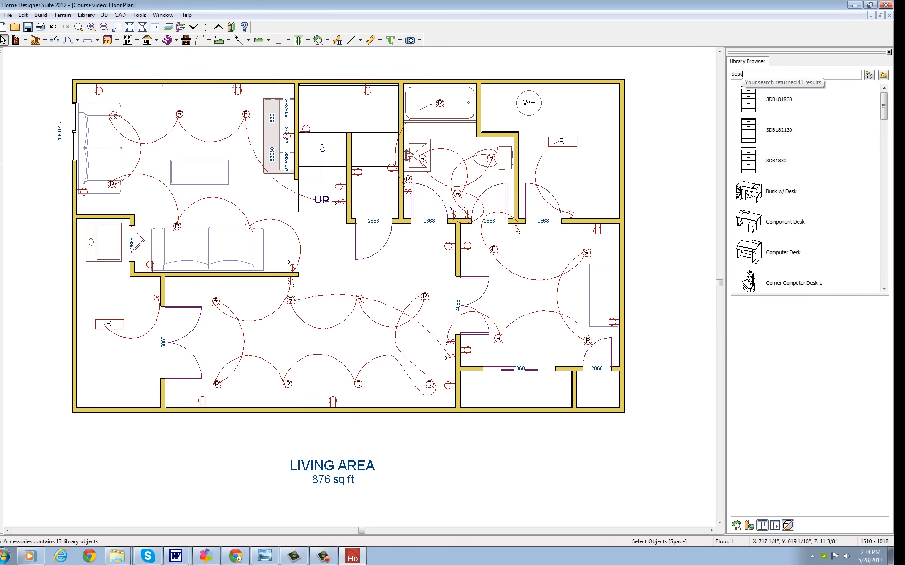
text(esk chair)
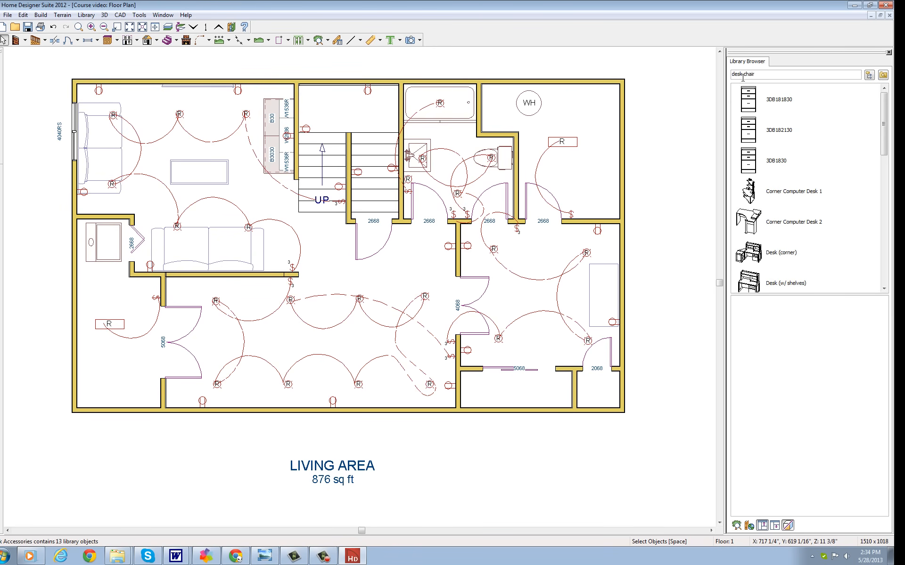
key(Return)
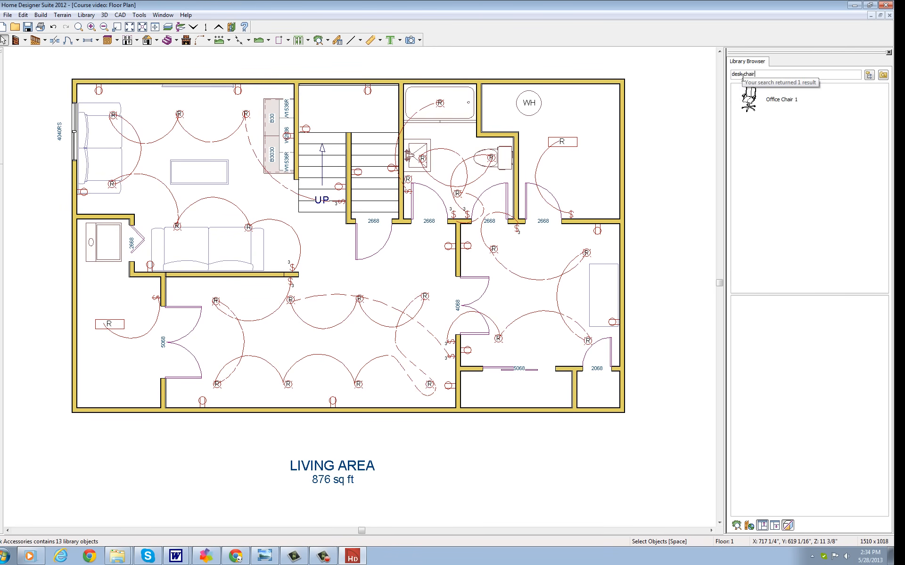
click(765, 107)
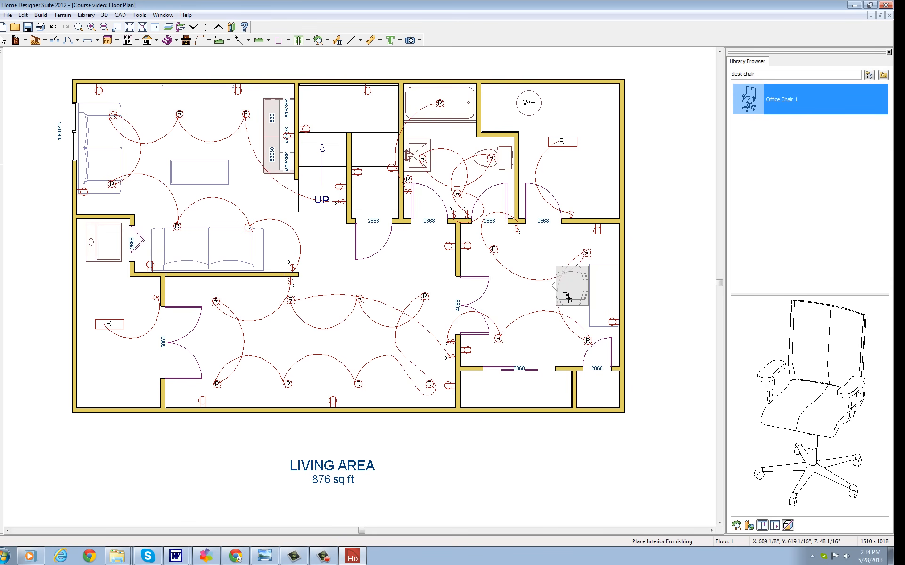
click(554, 302)
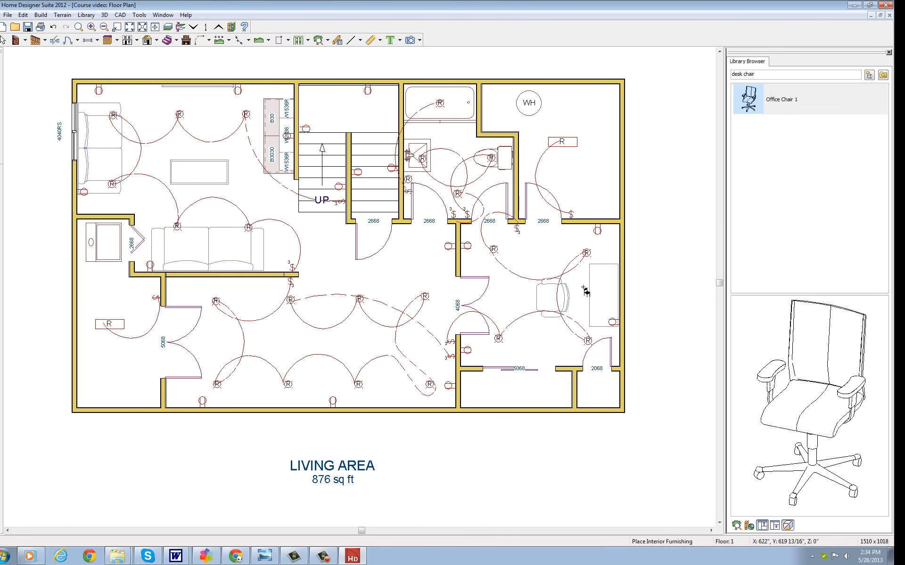
From the Home Fitness Cardio catalog, place a Treadmill 1 and an Exercise Bike 2 side by side in the large lower room.
click(869, 75)
click(763, 164)
double_click(761, 164)
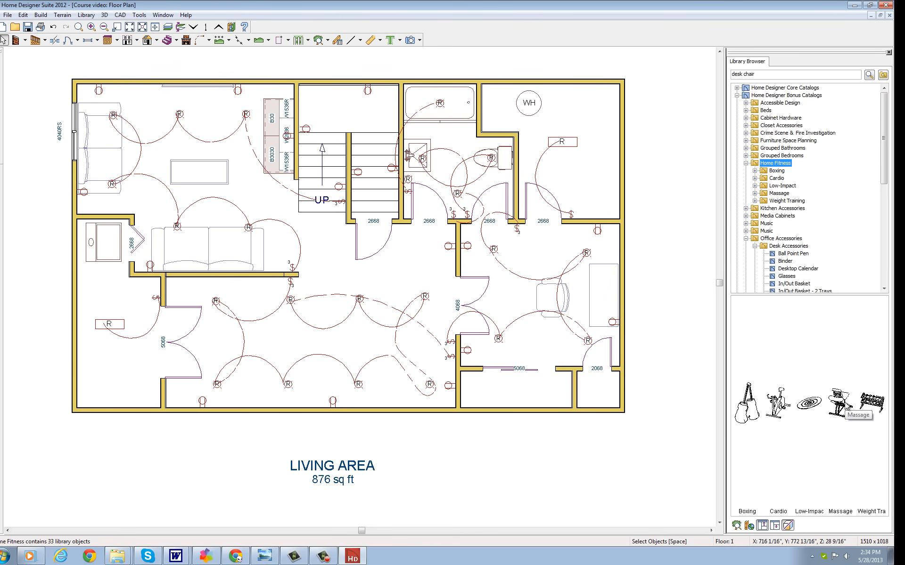
double_click(776, 405)
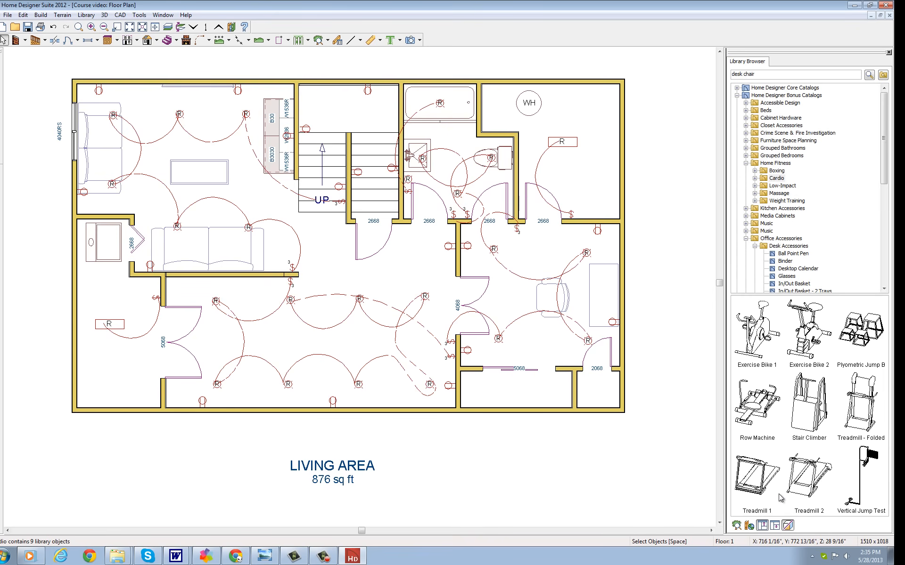
click(761, 481)
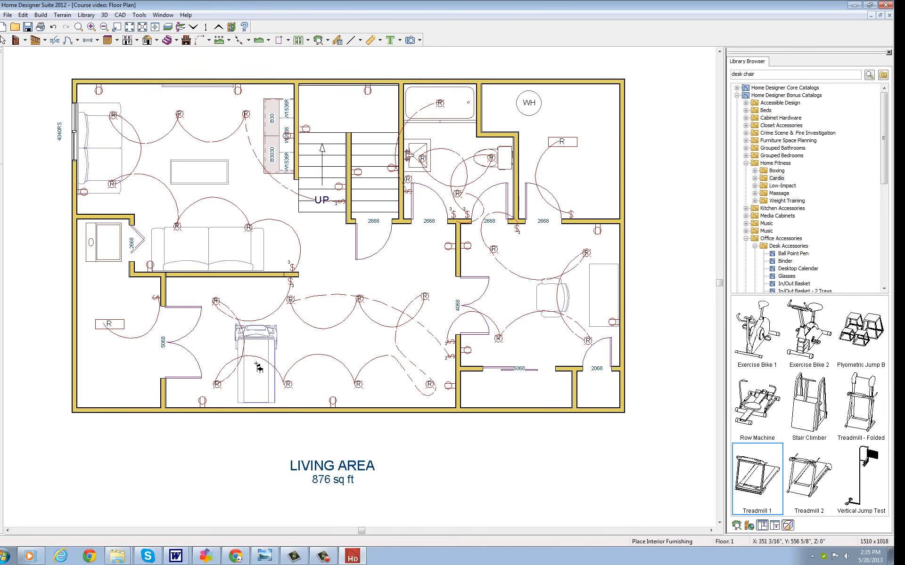
click(257, 367)
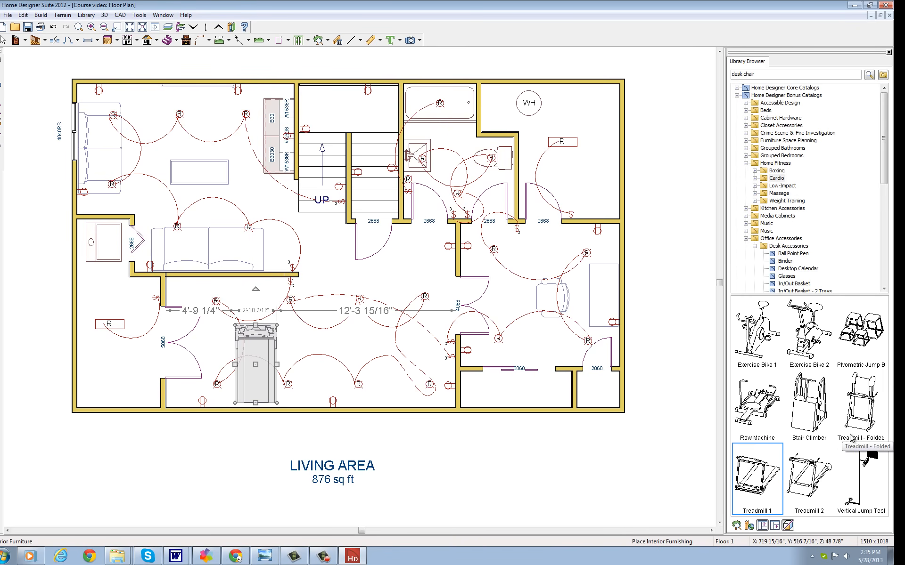
click(808, 353)
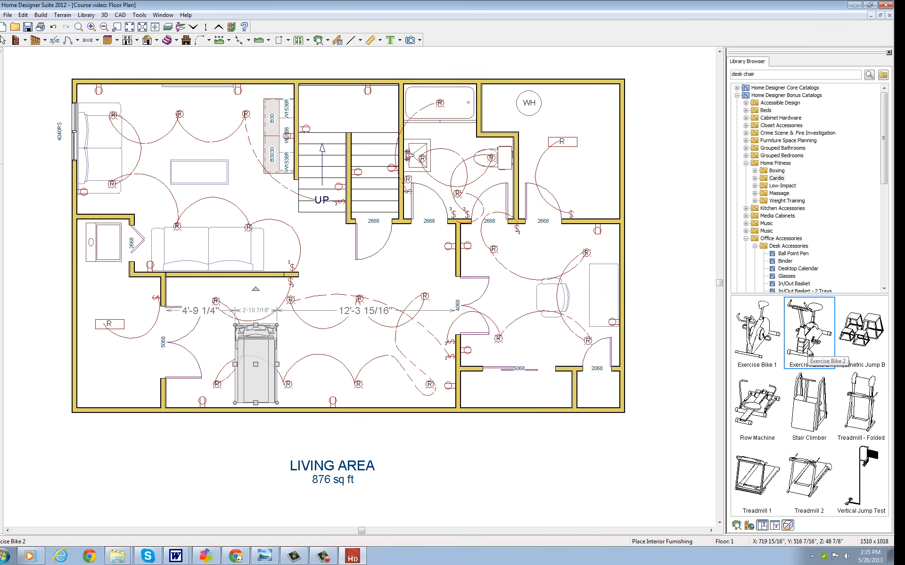
click(324, 373)
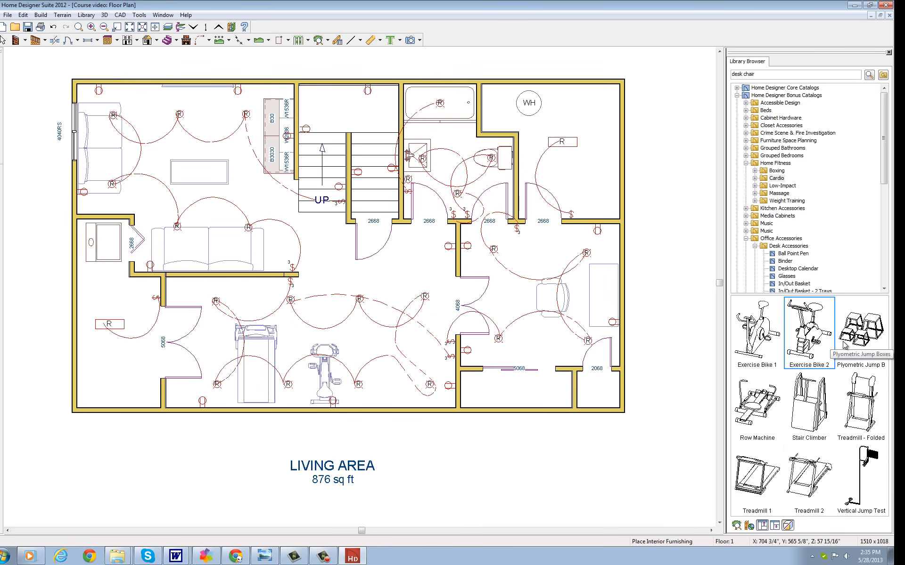
drag(880, 185, 858, 255)
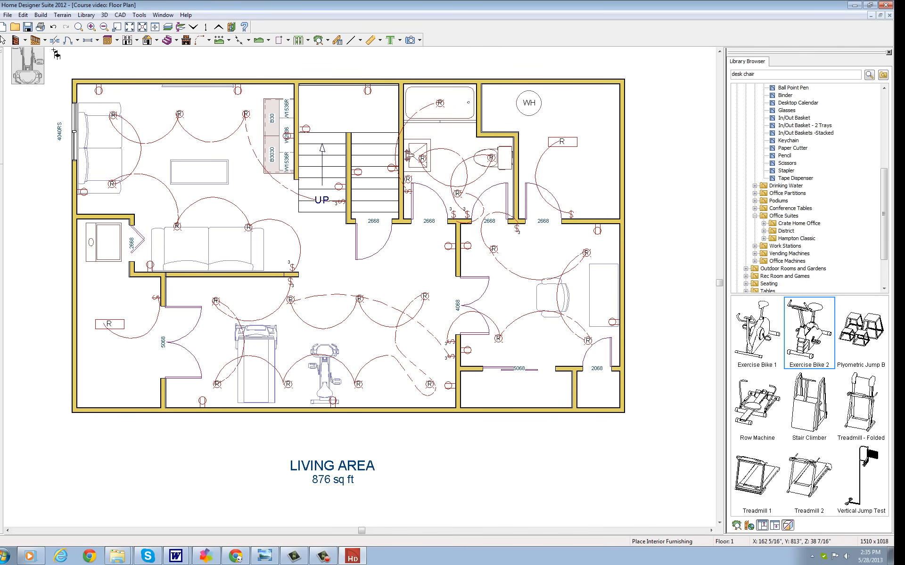
Add a "Home Theater" text label and position it just above the coffee table.
click(391, 42)
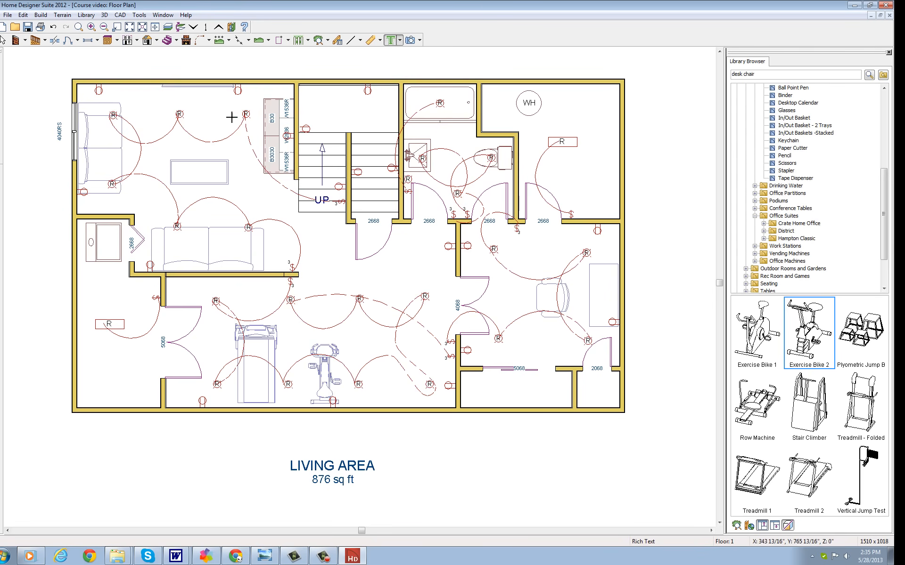
click(195, 164)
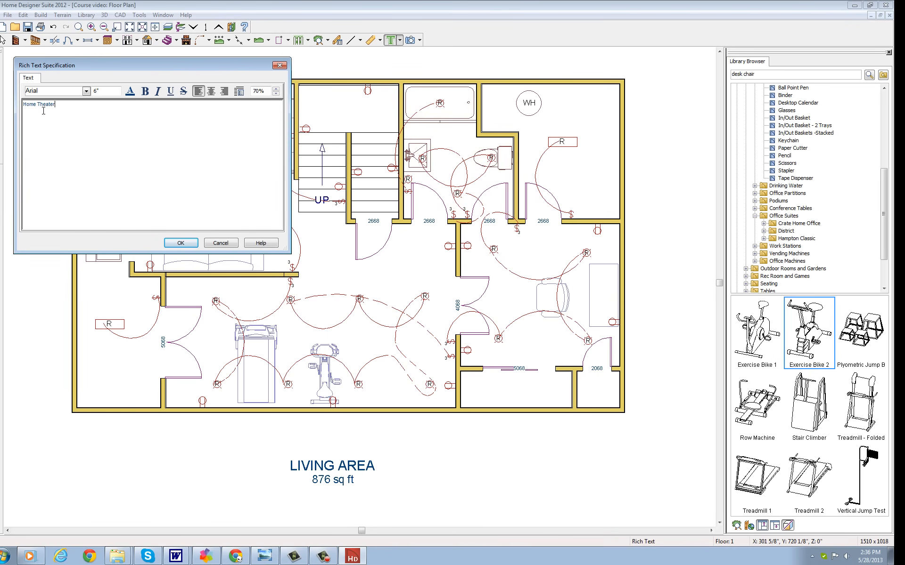
drag(104, 91, 83, 92)
click(183, 243)
click(245, 176)
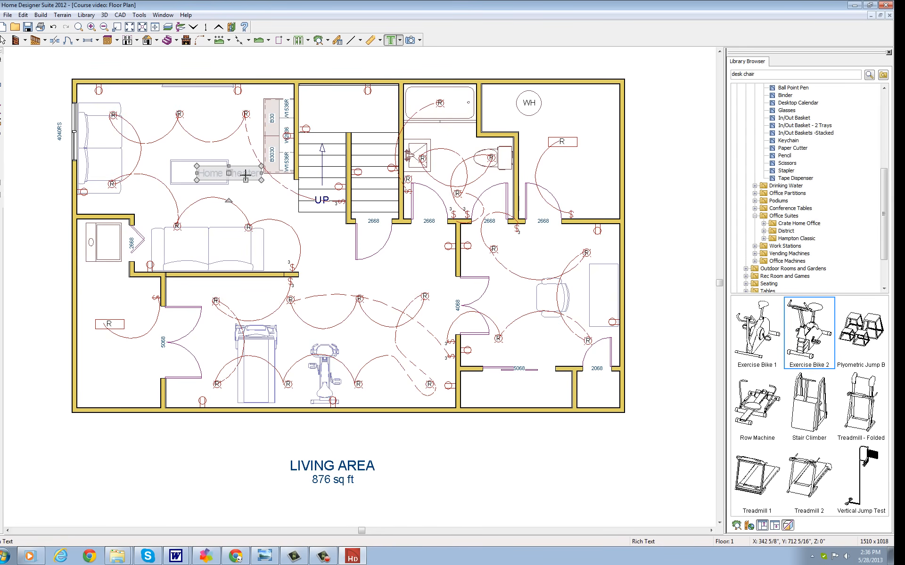
drag(228, 173, 196, 152)
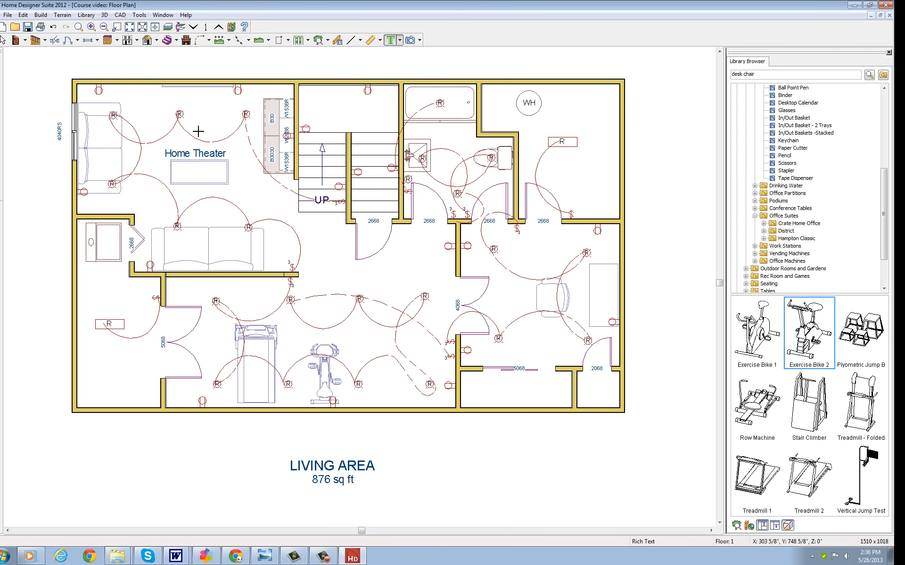
Add an "Office" text label over the desk chair in the room with the desk.
click(538, 293)
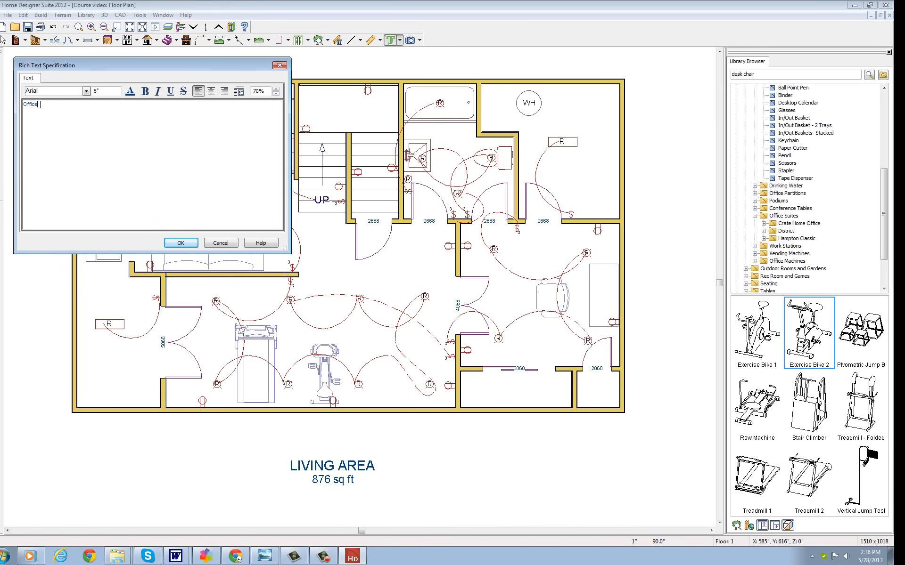
double_click(103, 91)
click(181, 243)
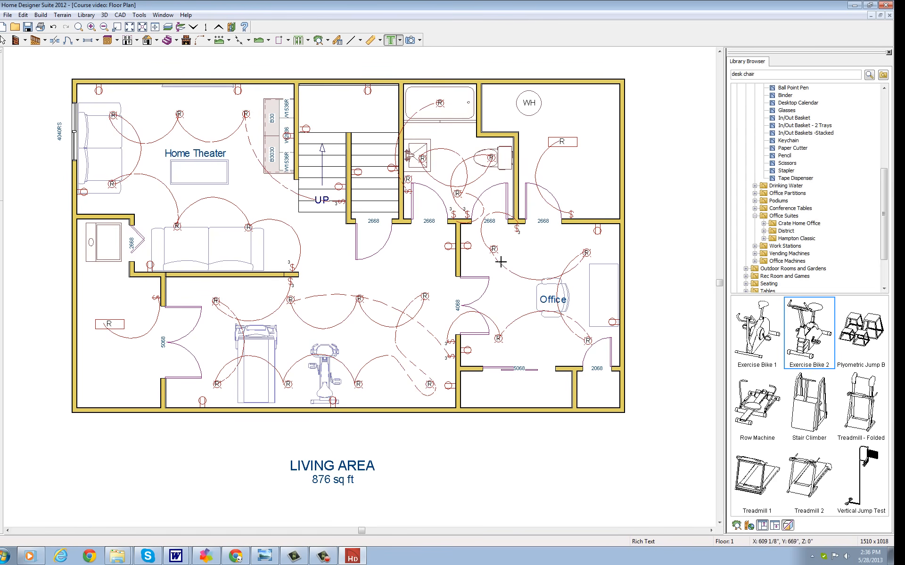
Label the exercise room "Exercise Area", the side room "Storage", the office closet "Closet", and the water heater and small corner rooms "Utility".
click(303, 328)
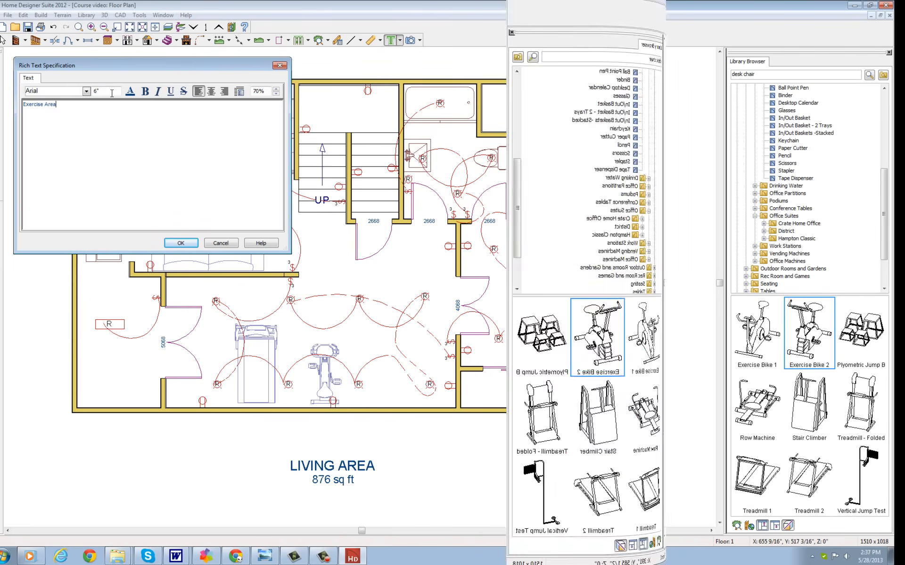
drag(610, 393, 601, 389)
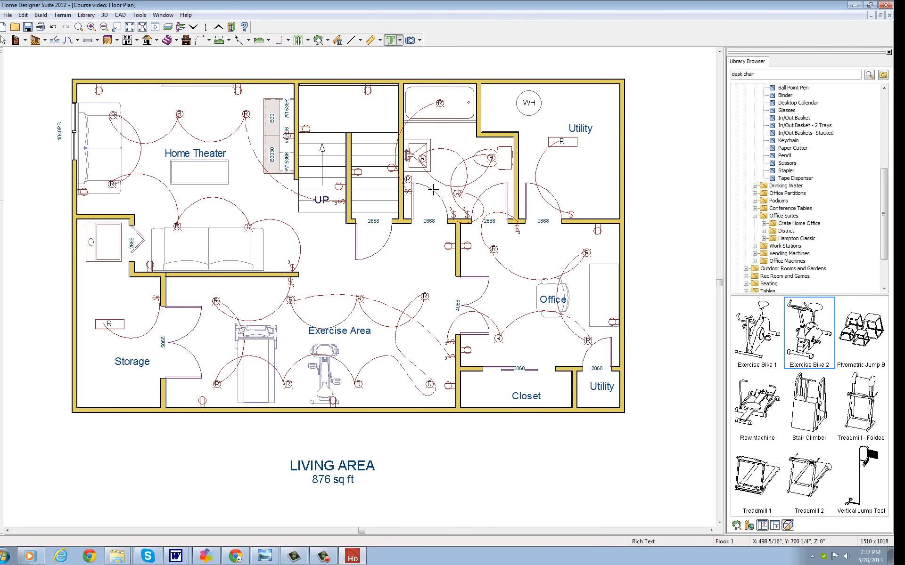
Add a "Bath" text label with a text height of 12 in the bathroom, between the sink and toilet.
click(456, 175)
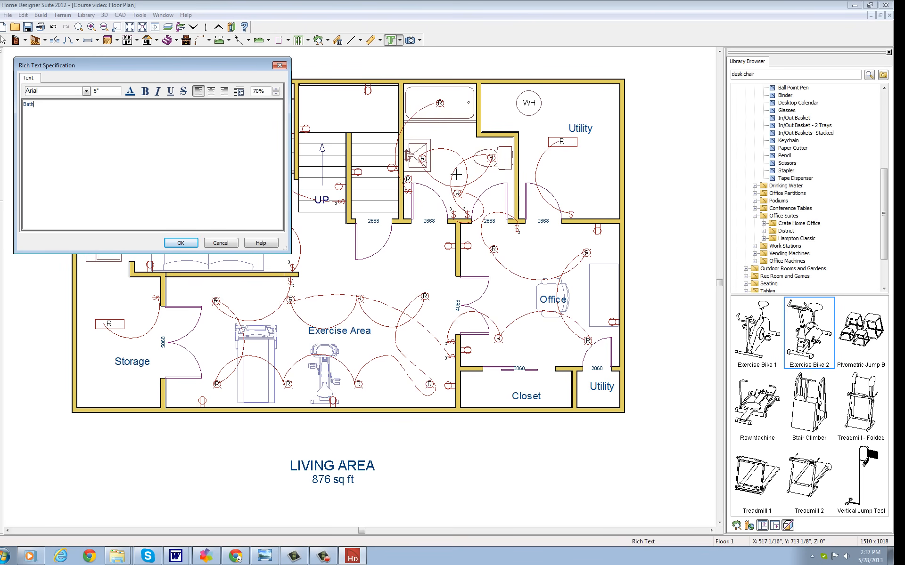
double_click(92, 91)
text(12)
click(180, 243)
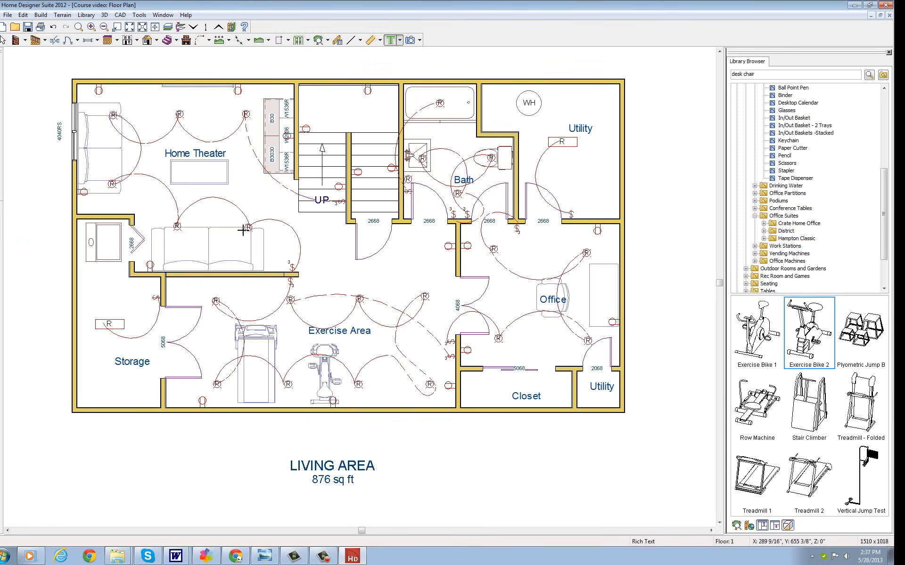
Add a "Closet" text label to the small closet under the stairs and move it inside, above the 2668 door.
click(375, 210)
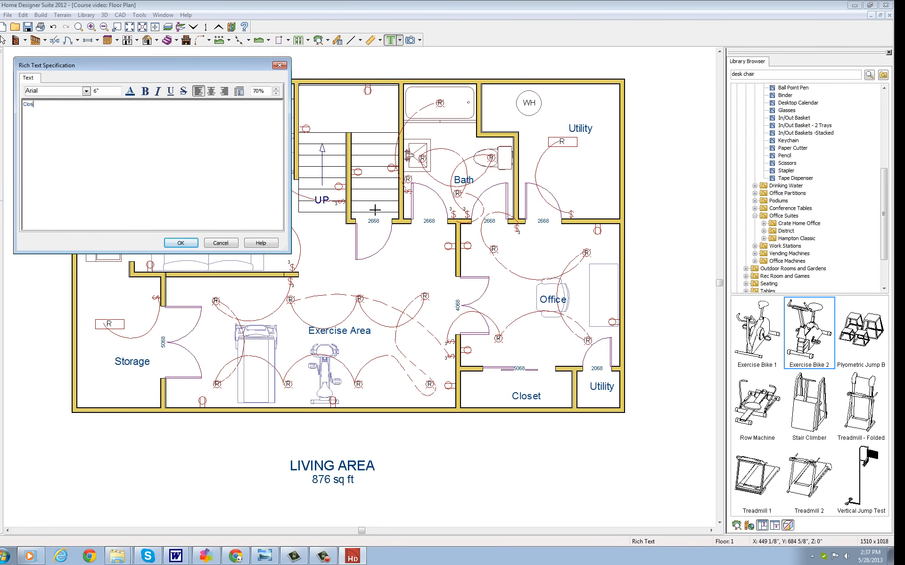
click(180, 243)
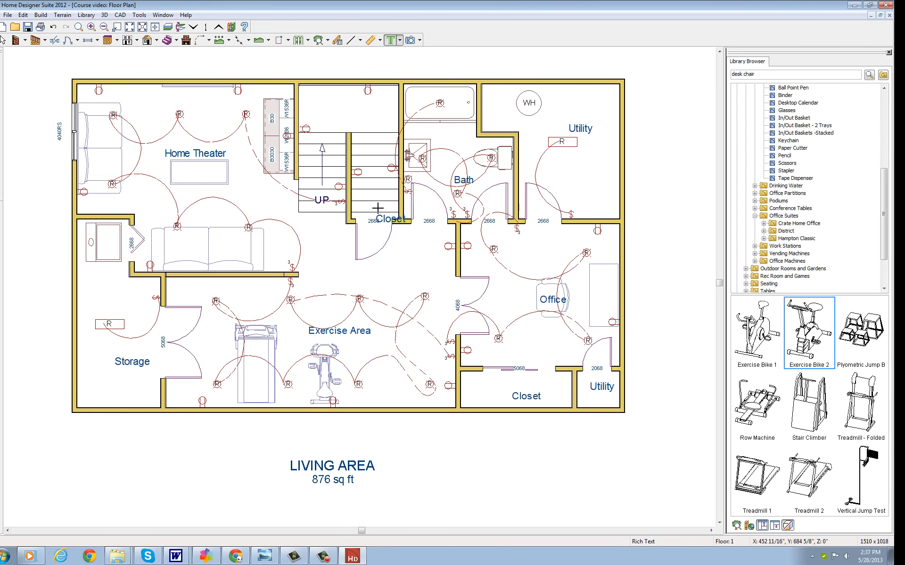
click(390, 220)
drag(391, 220, 379, 205)
Add a "Landing" text label centred on the stair landing, and close the library browser.
click(352, 109)
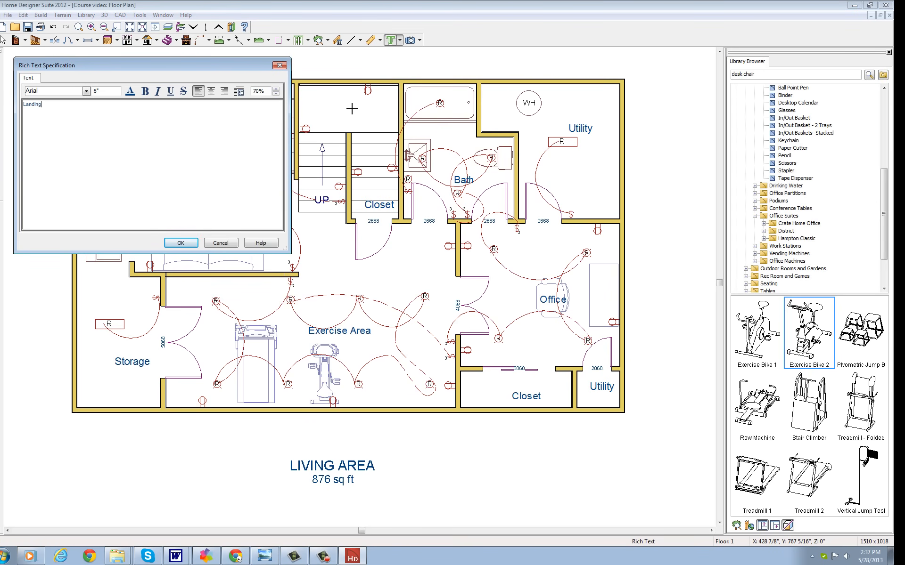
click(185, 247)
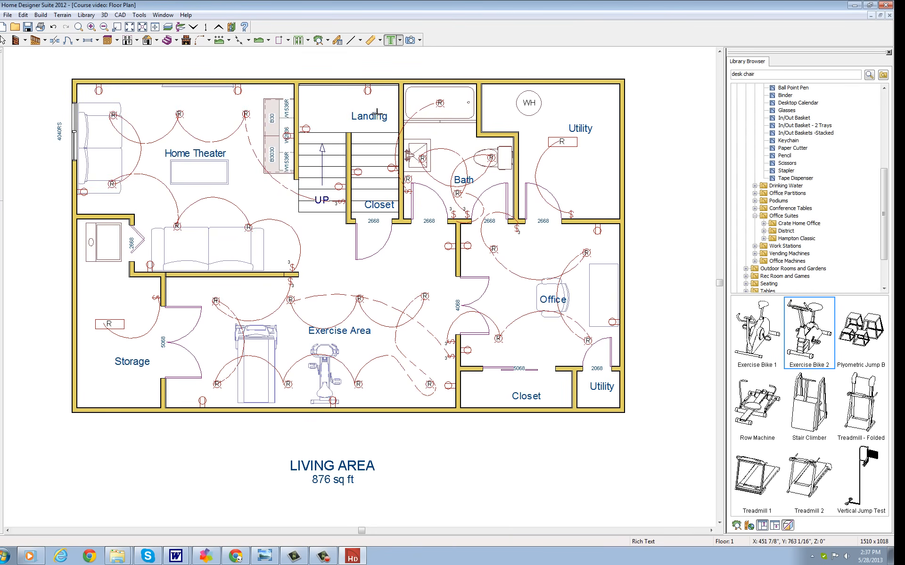
drag(369, 115, 349, 109)
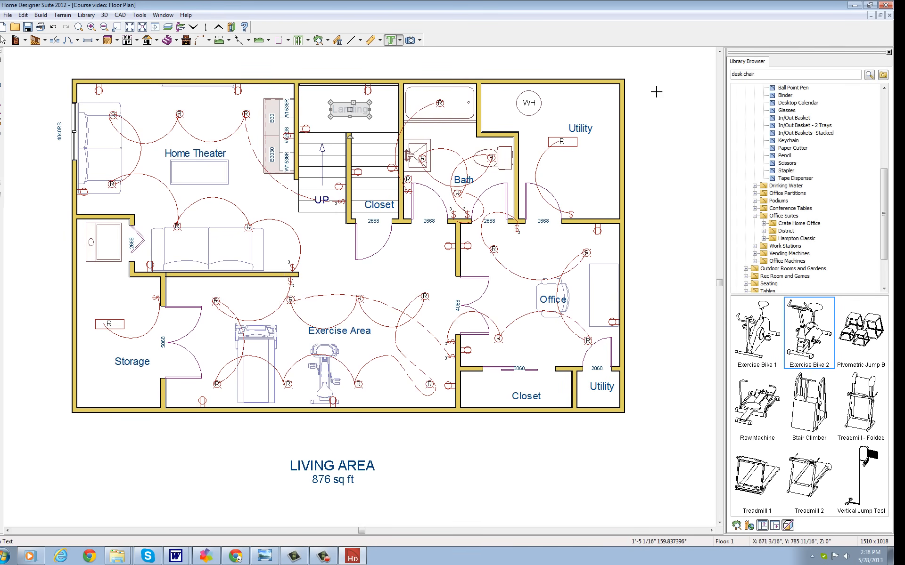
click(888, 53)
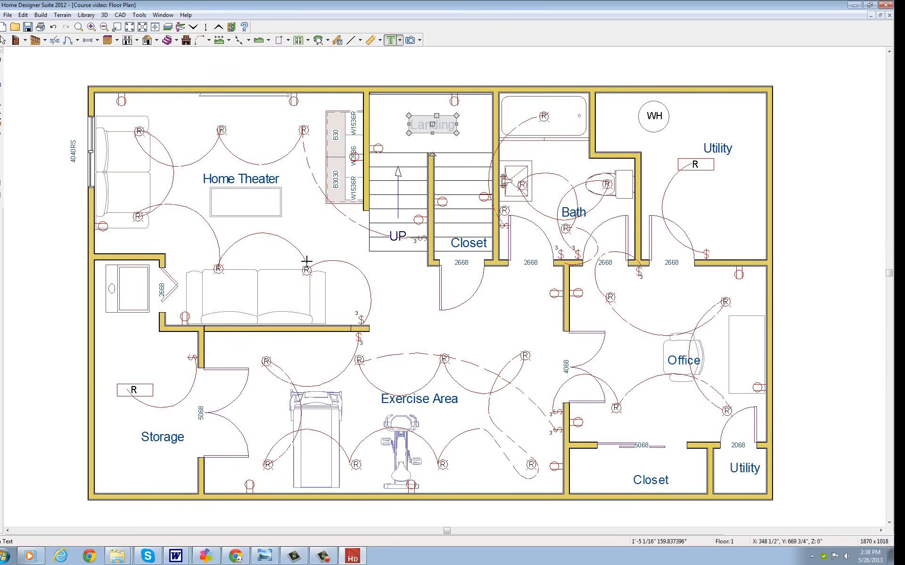
Set the floor covering of the open home theater and exercise area to Carpet-A11 in its room specification.
click(3, 42)
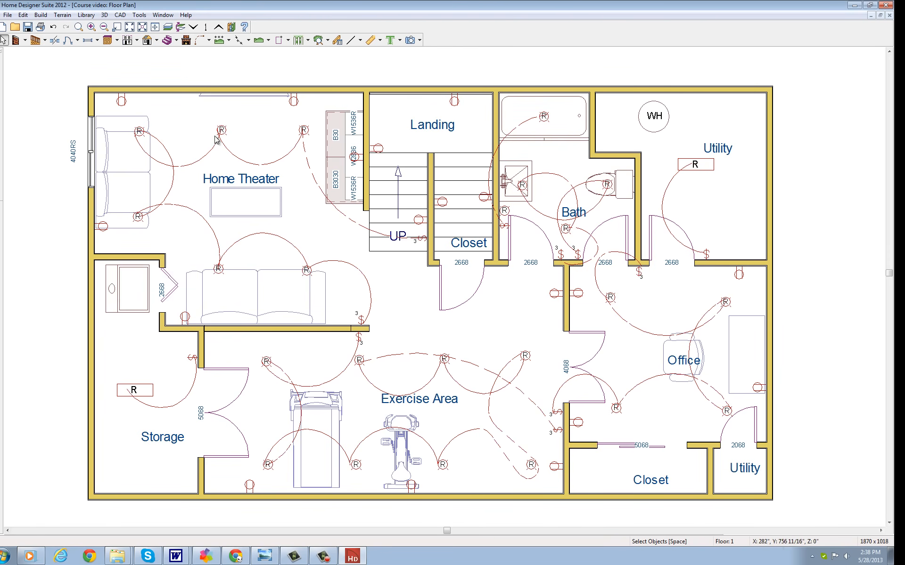
double_click(310, 229)
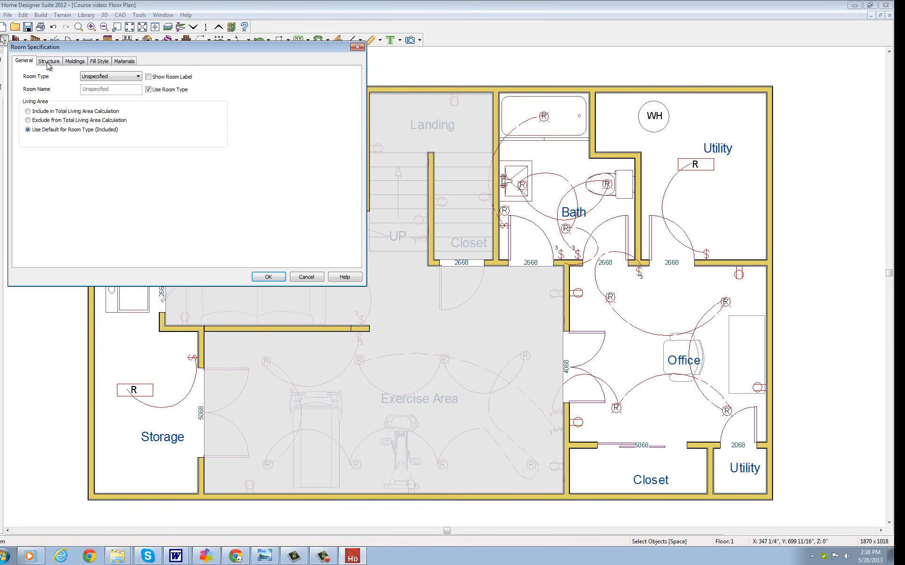
click(77, 63)
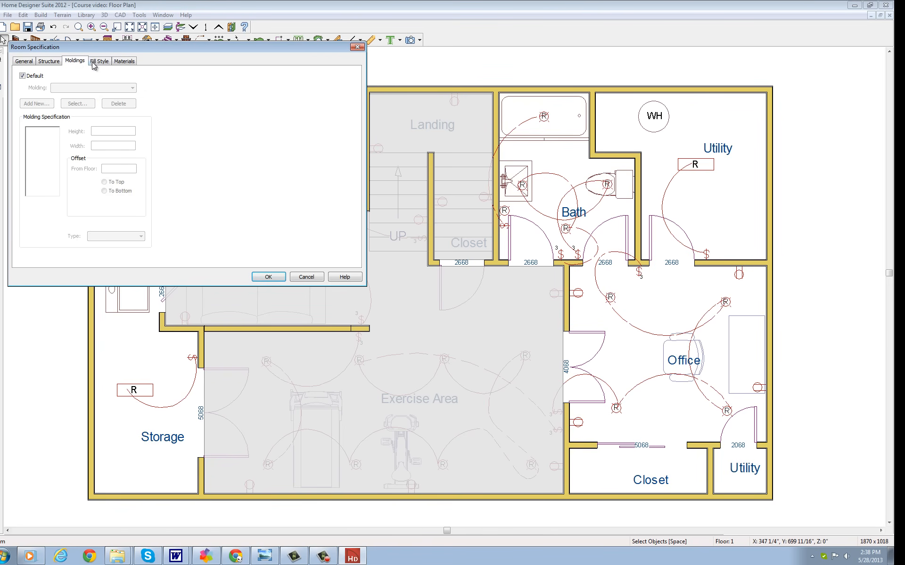
click(103, 65)
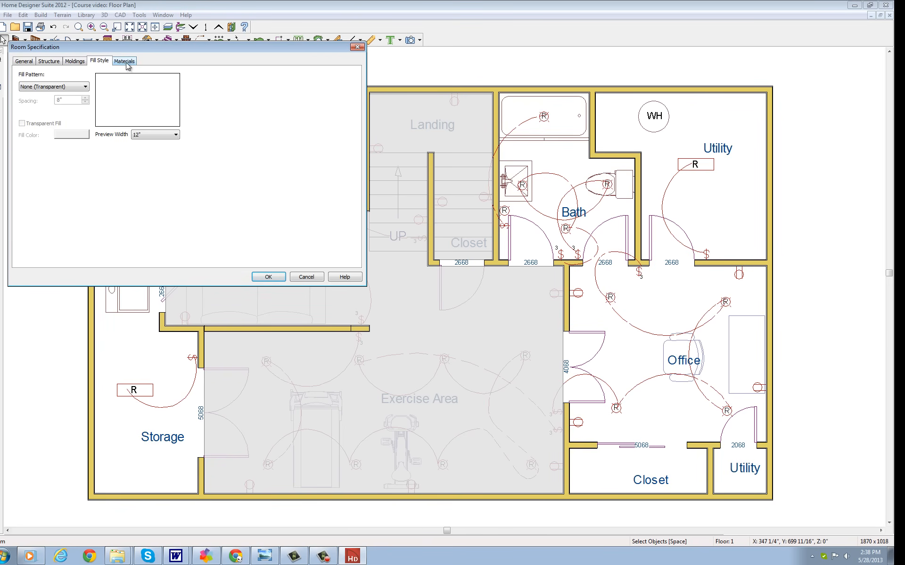
click(127, 65)
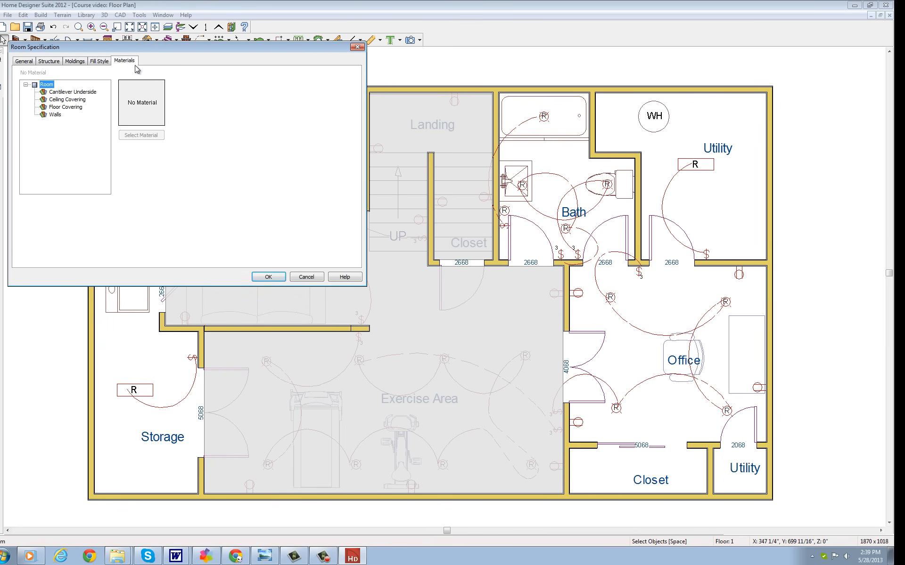
click(127, 61)
click(56, 108)
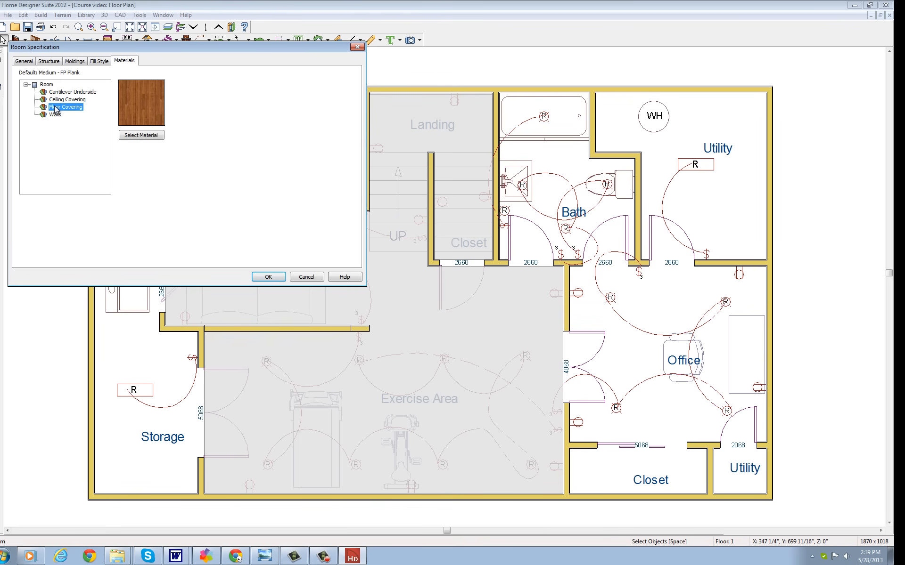
click(141, 135)
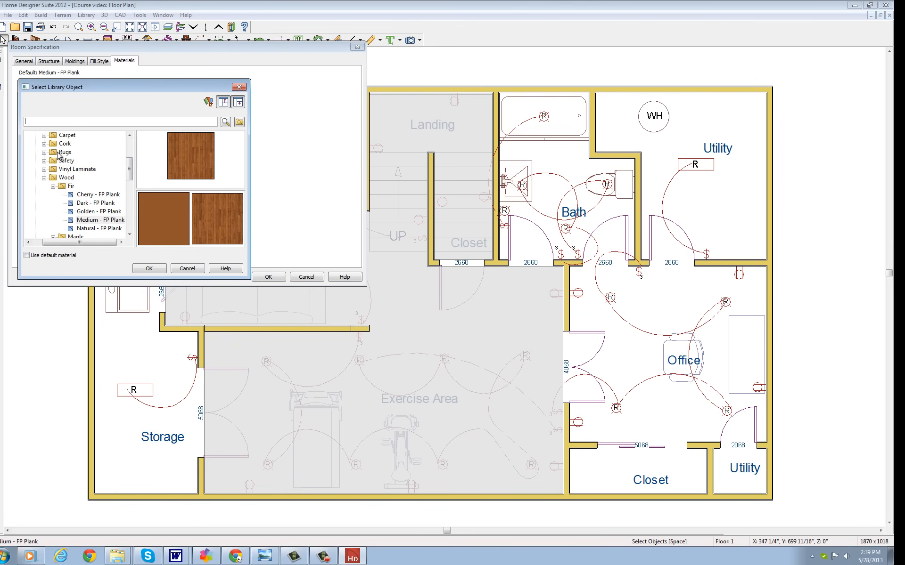
click(65, 136)
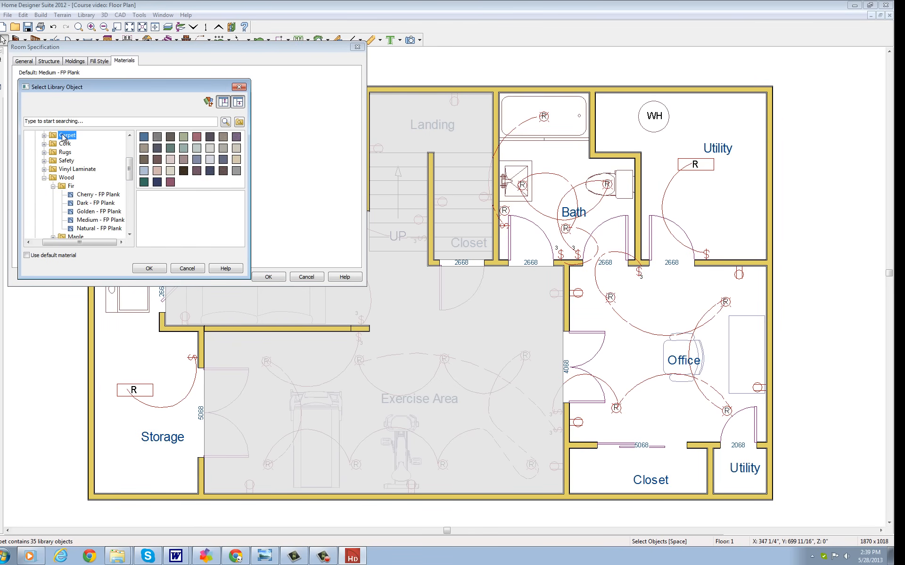
click(171, 149)
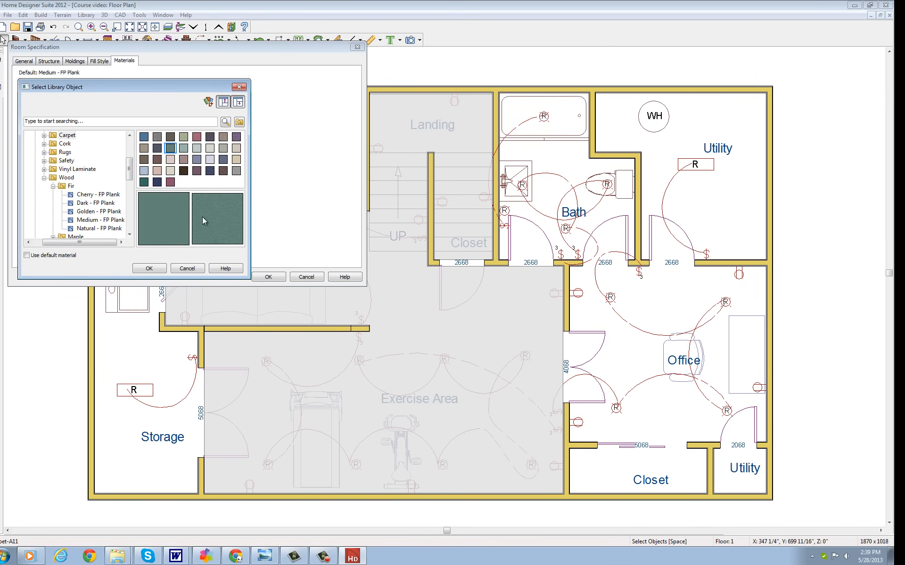
click(150, 268)
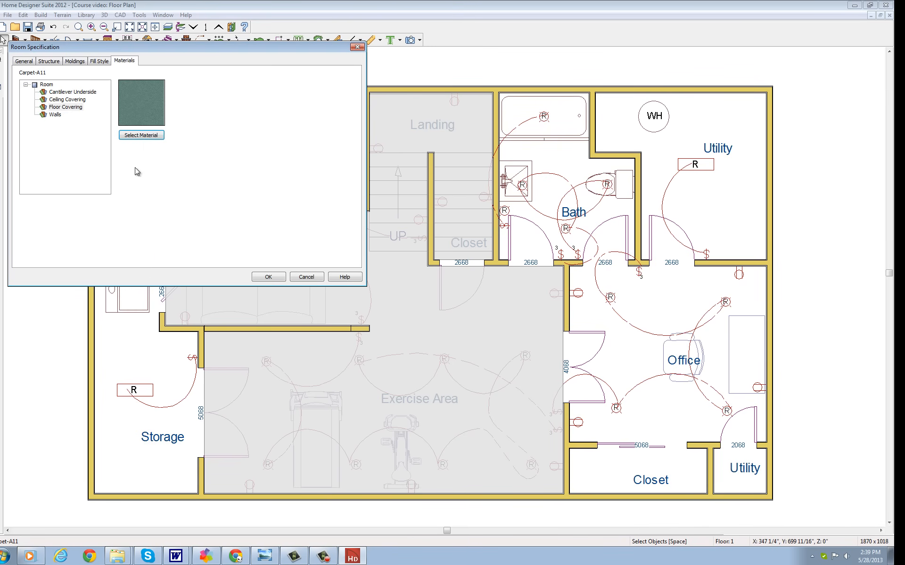
click(268, 278)
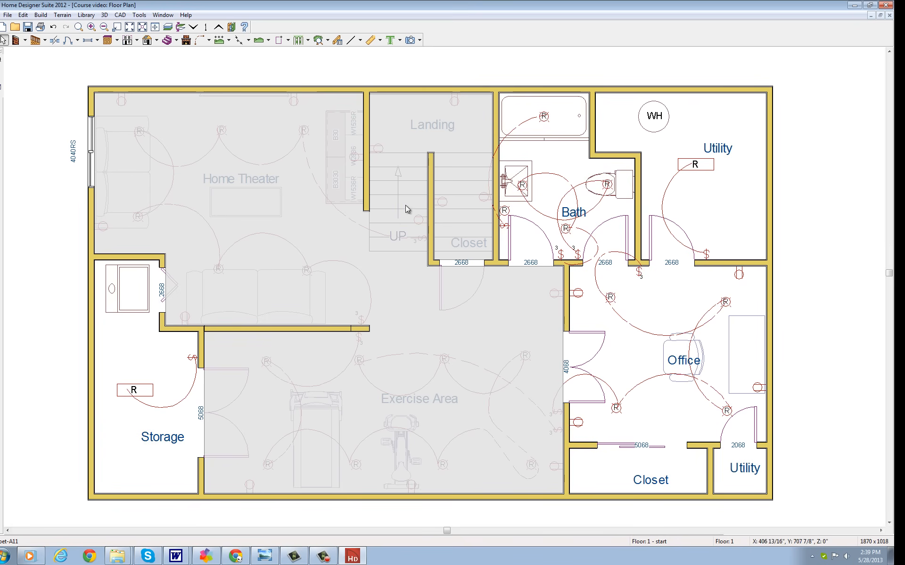
Set the office's floor covering to Carpet-B8 in its room specification.
double_click(643, 357)
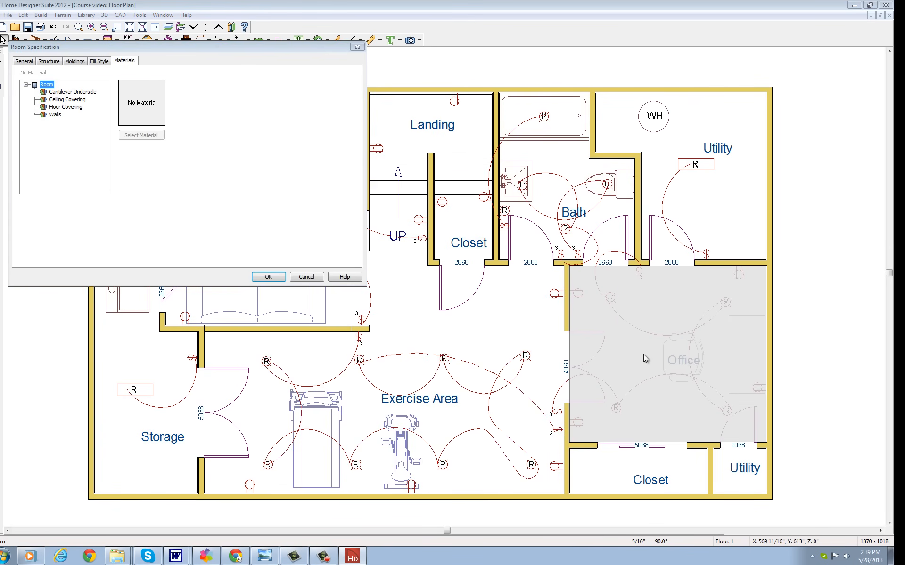
click(58, 109)
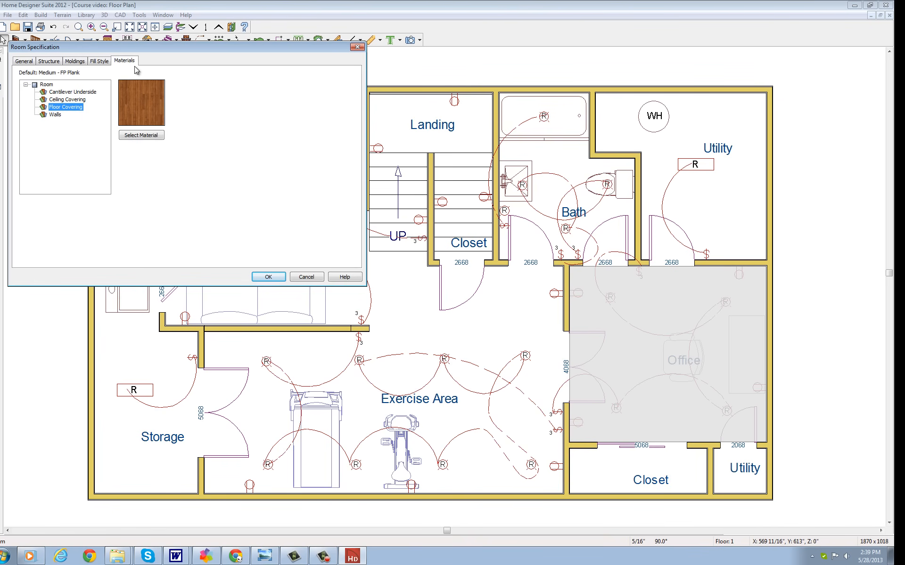
click(145, 137)
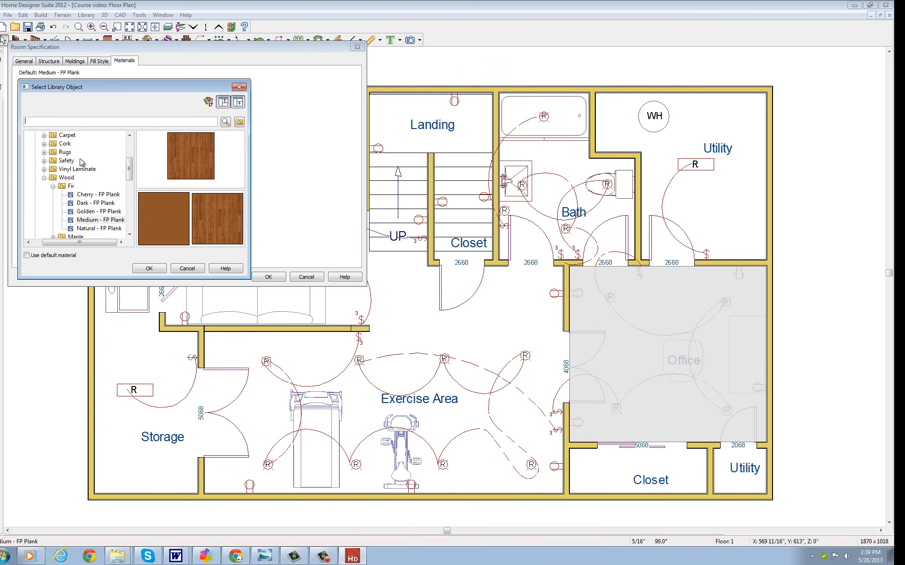
click(67, 136)
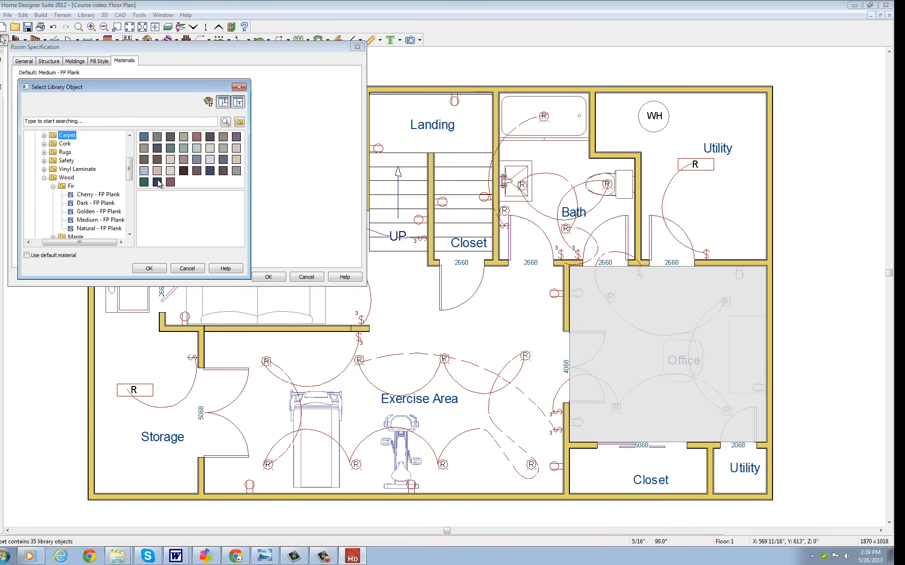
click(224, 172)
double_click(223, 172)
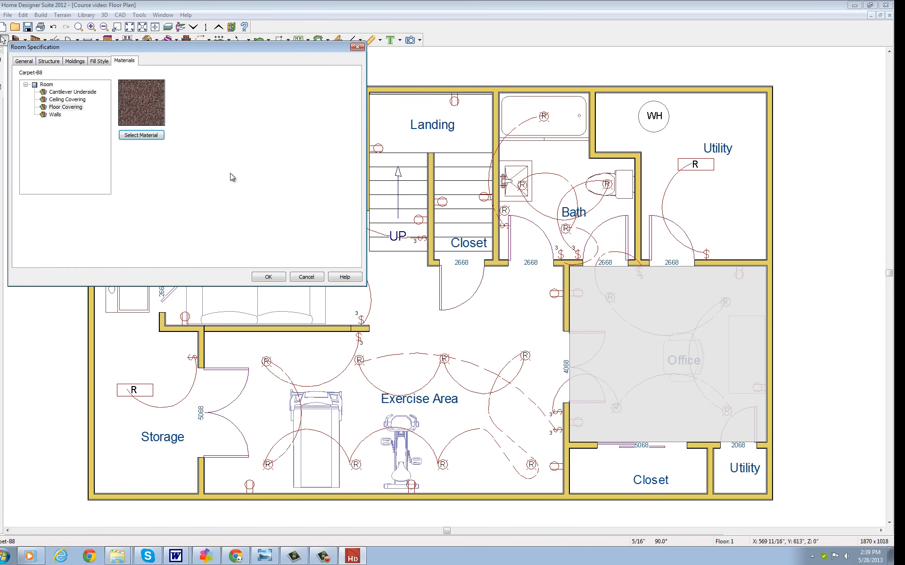
click(182, 134)
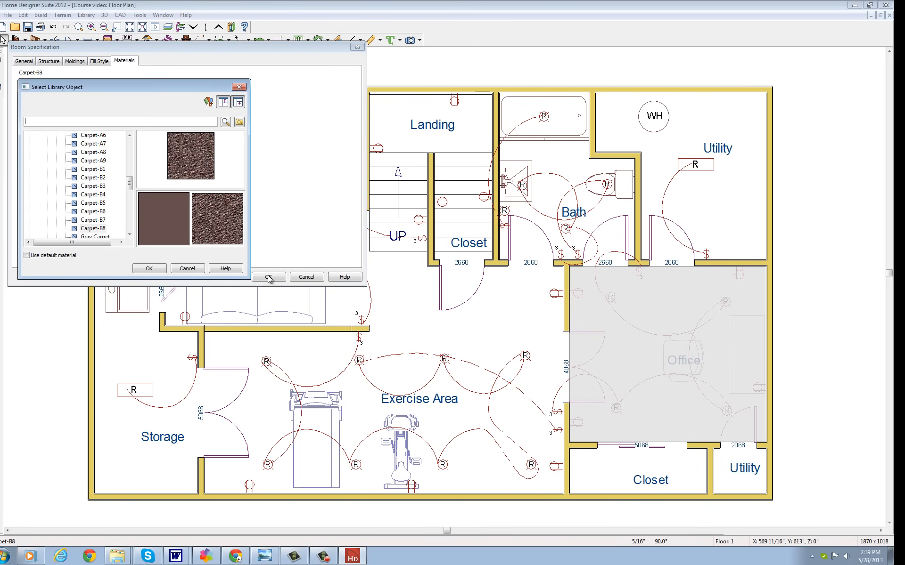
click(149, 268)
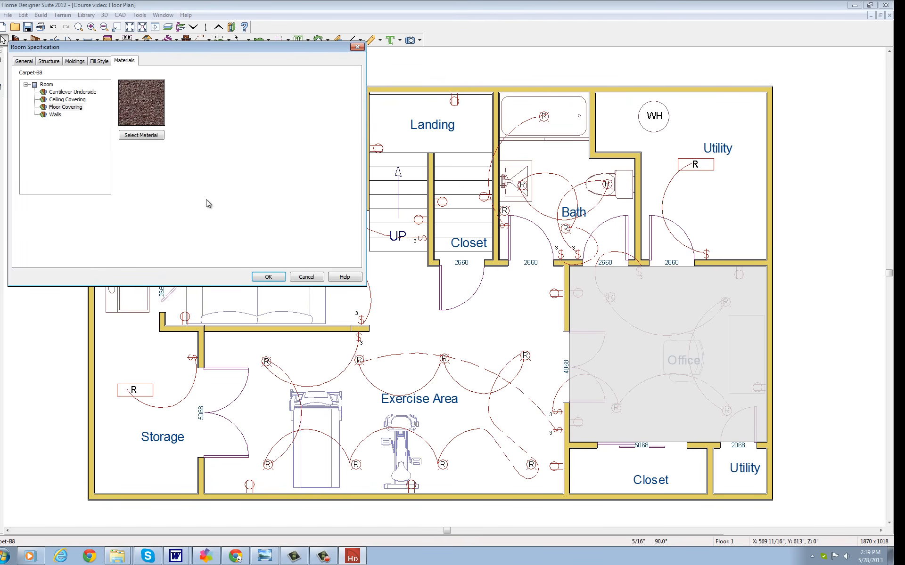
click(268, 277)
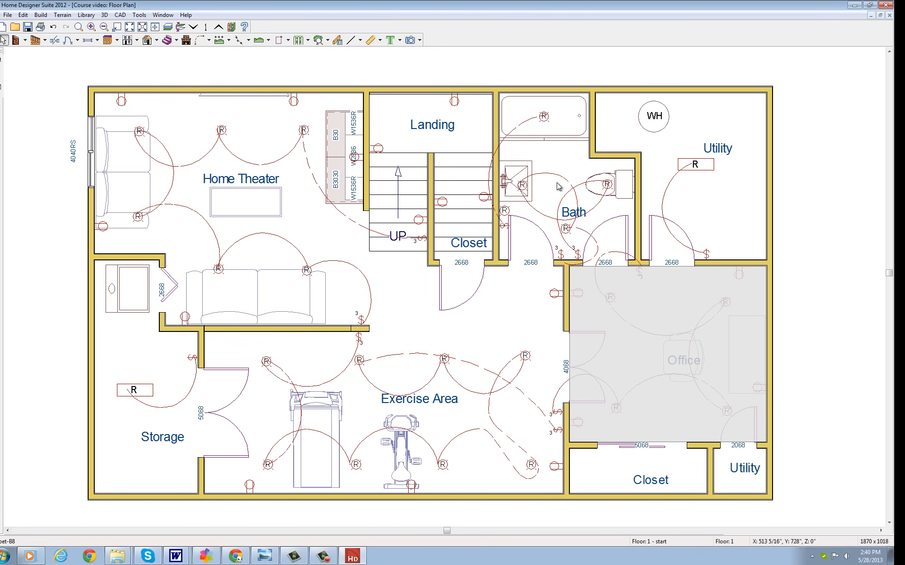
Set the bathroom's floor covering to Aqua Mosaic Tile from the tinted mosaic tiles in its room specification.
double_click(560, 162)
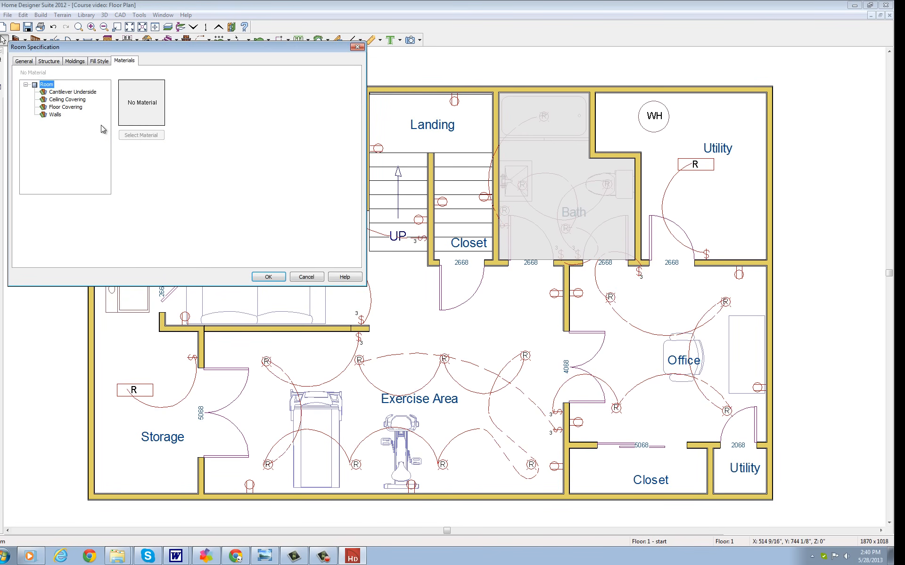
click(44, 108)
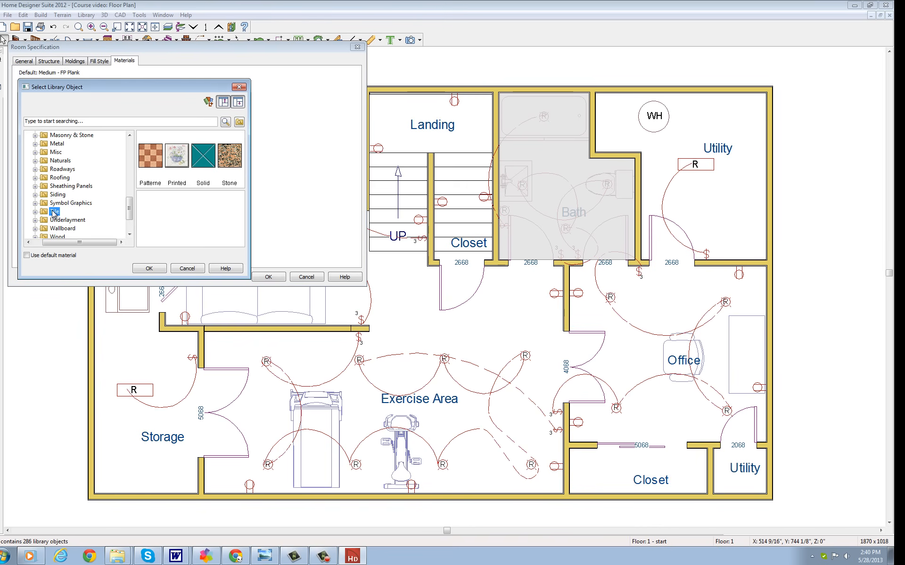
double_click(151, 162)
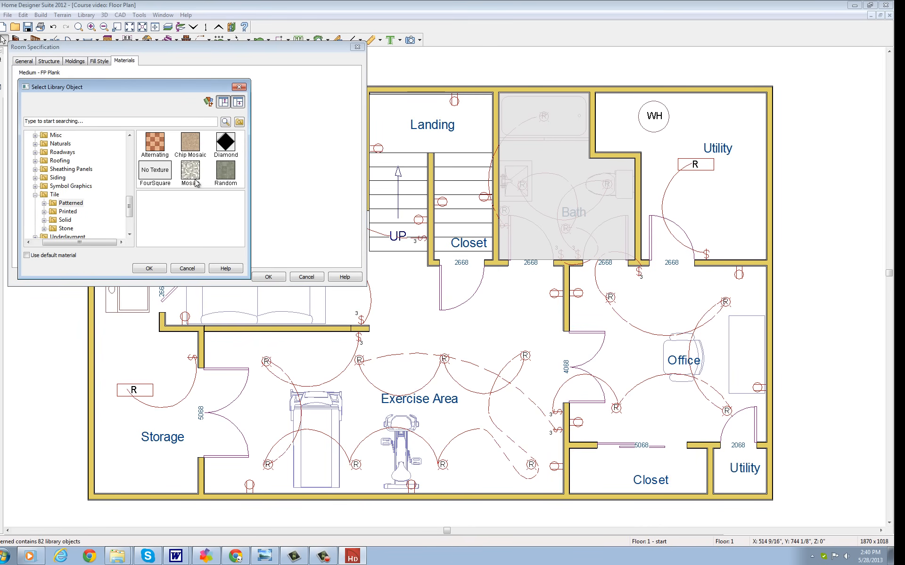
double_click(191, 171)
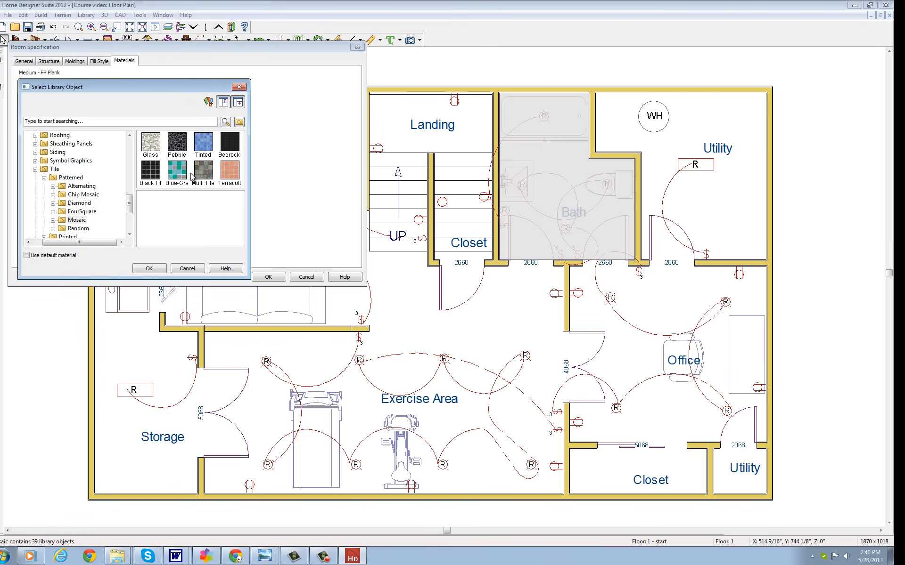
double_click(203, 149)
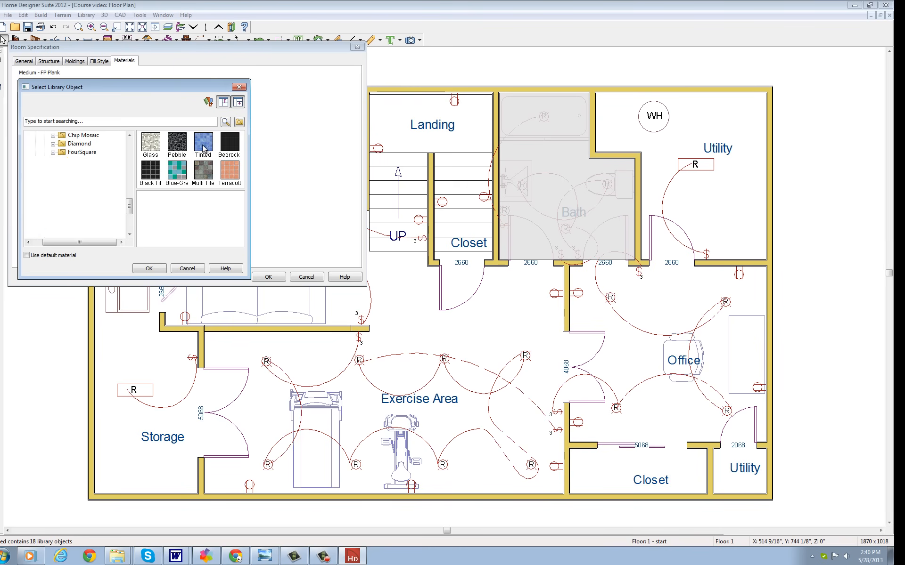
click(151, 146)
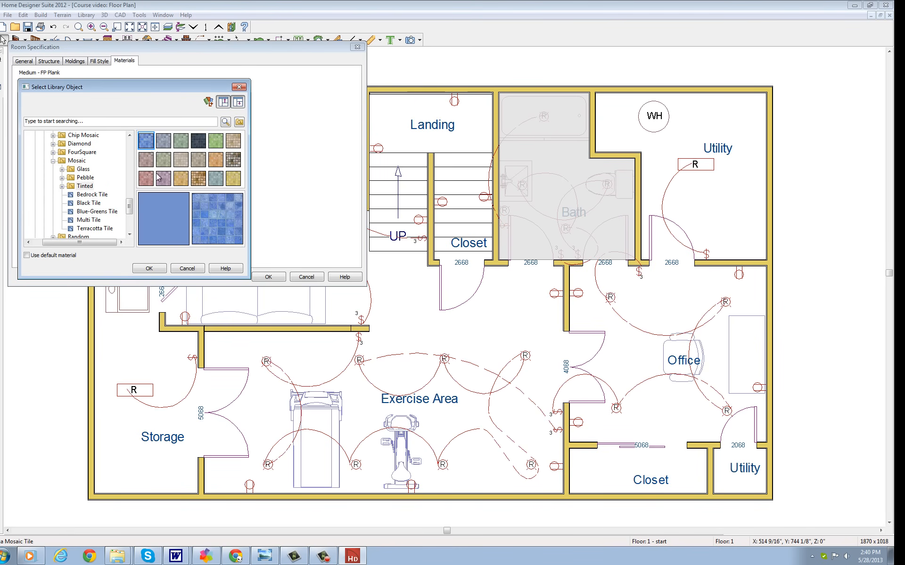
click(149, 268)
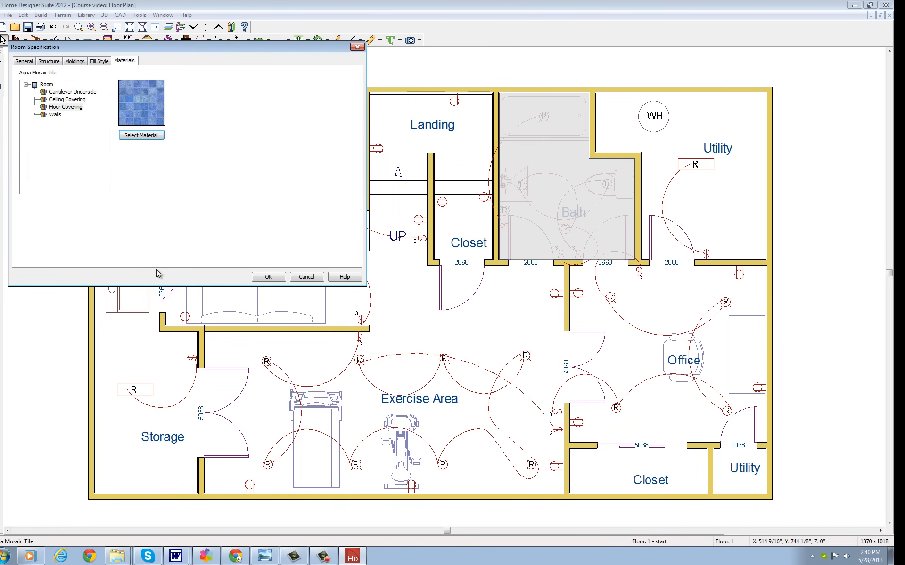
click(267, 277)
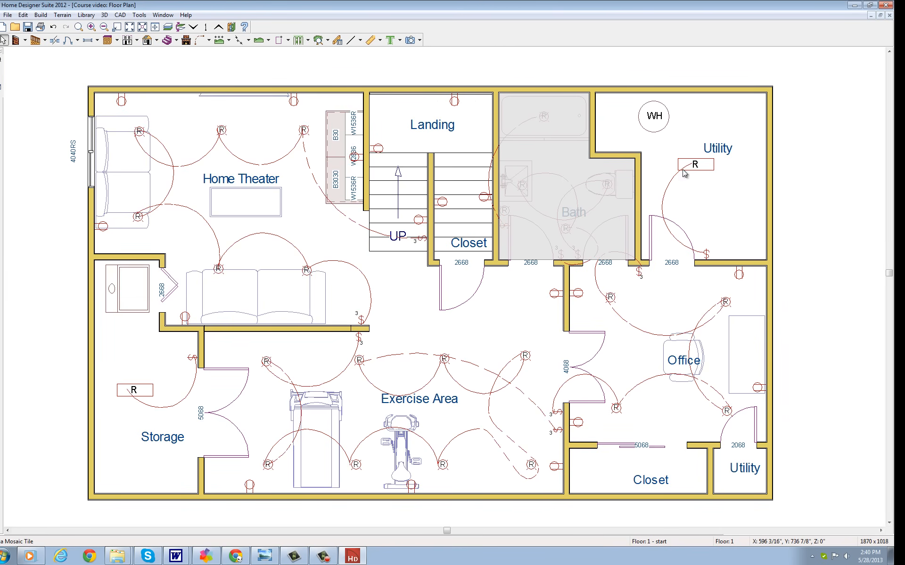
Set the floor covering of the utility room with the water heater to the Aggregate2 concrete floor material.
double_click(731, 204)
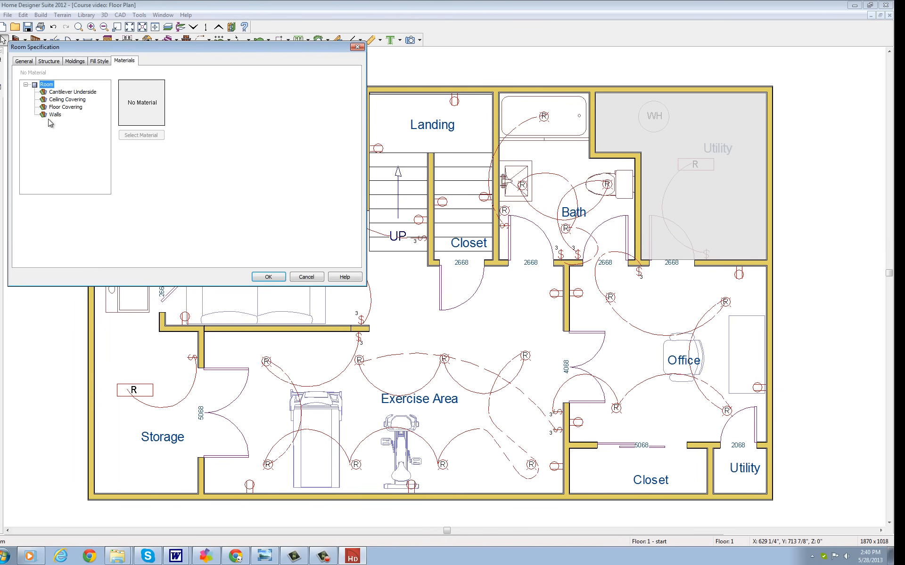
click(64, 107)
click(129, 135)
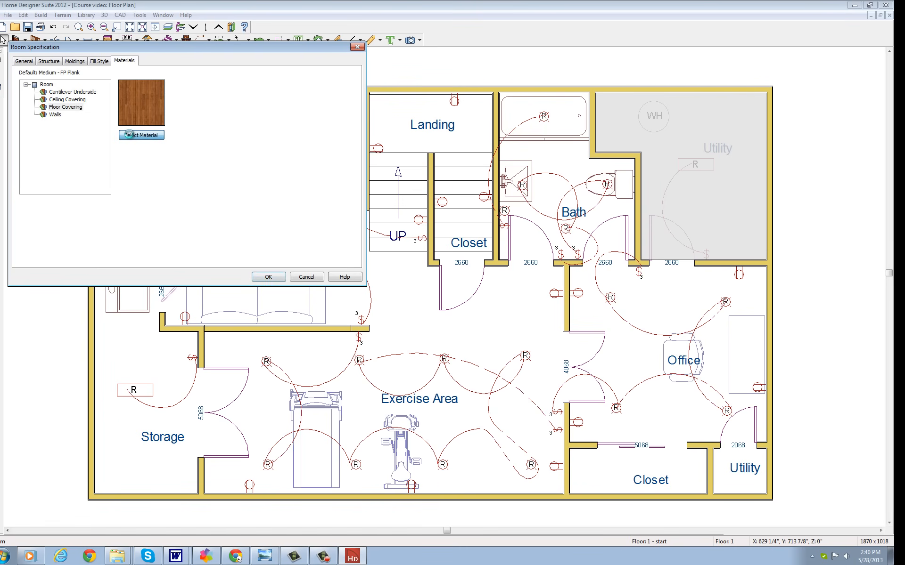
drag(129, 174, 128, 214)
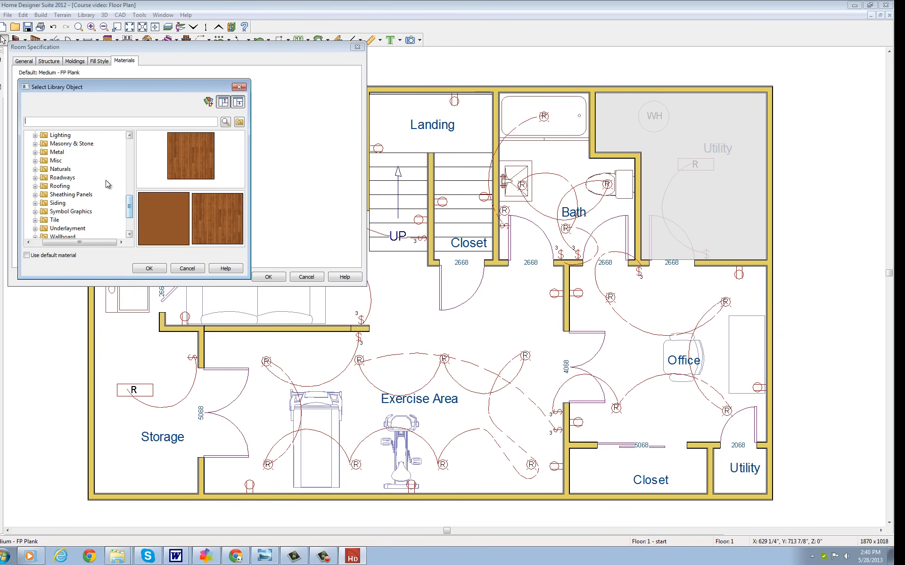
click(65, 144)
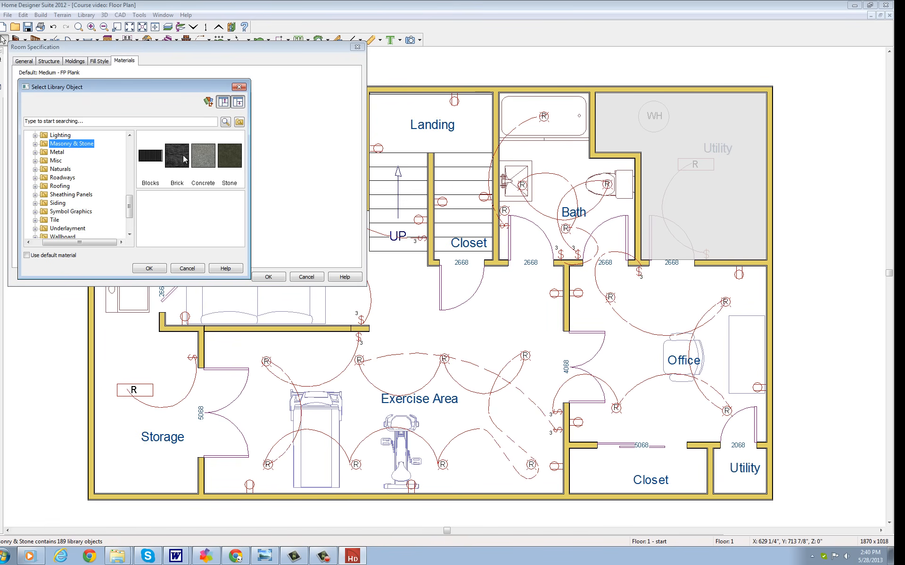
double_click(213, 165)
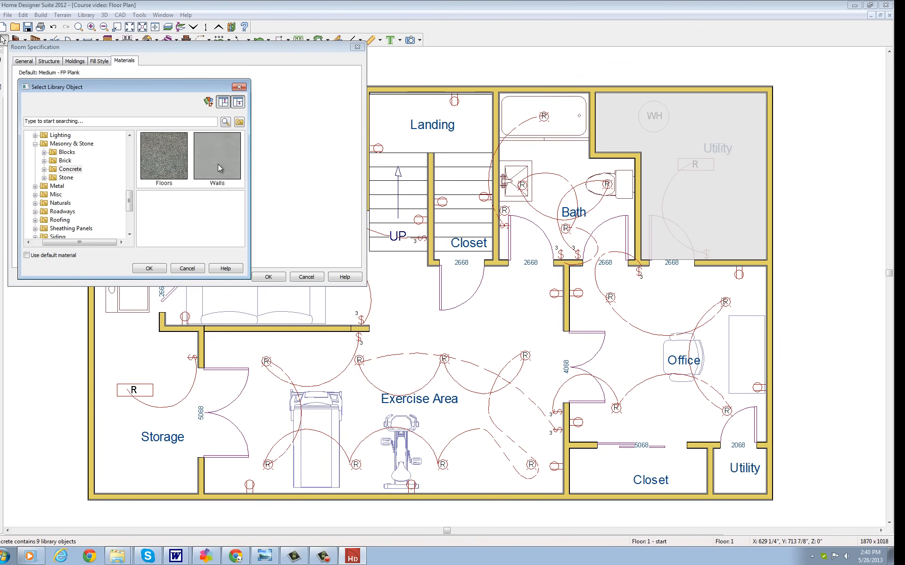
double_click(161, 163)
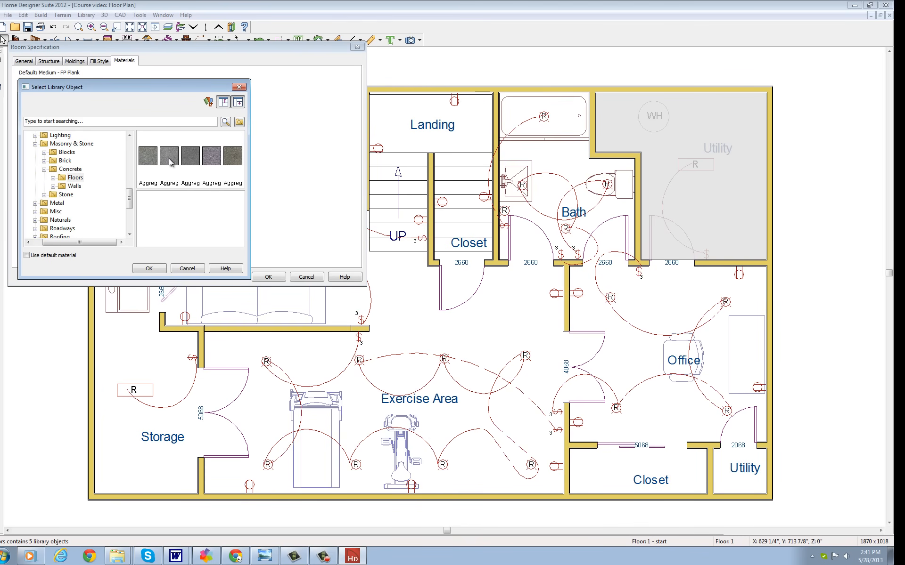
click(169, 158)
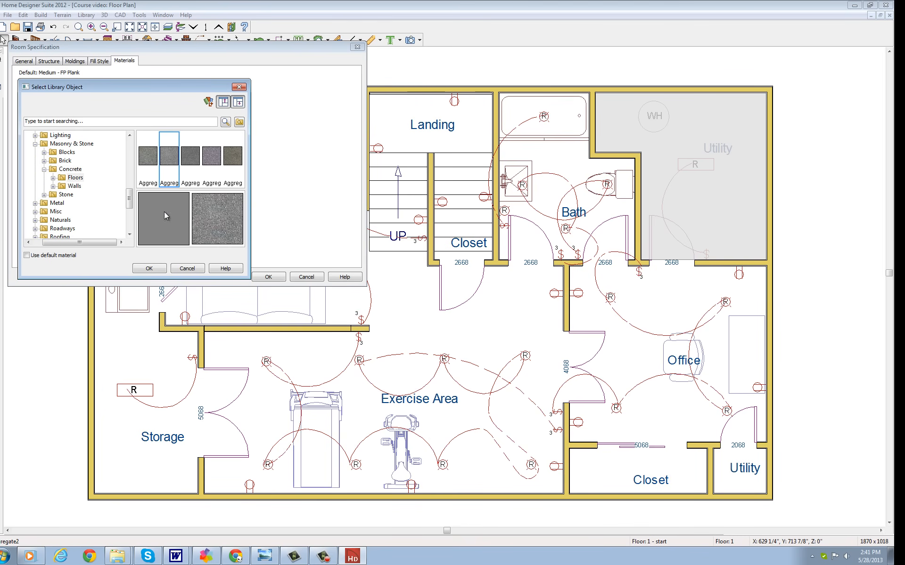
click(150, 268)
click(269, 277)
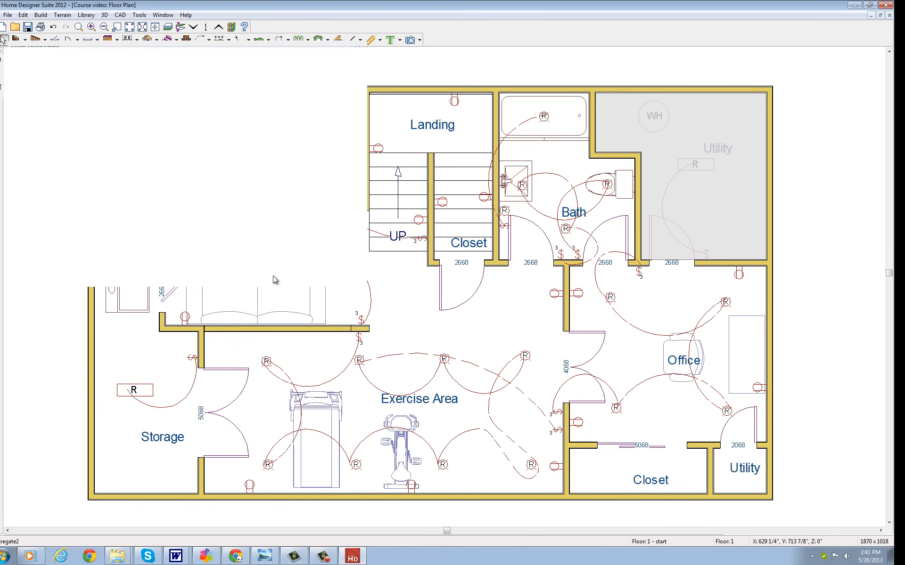
Set the storage room's floor covering to the Aggregate2 concrete floor material in its room specification.
click(118, 419)
double_click(117, 418)
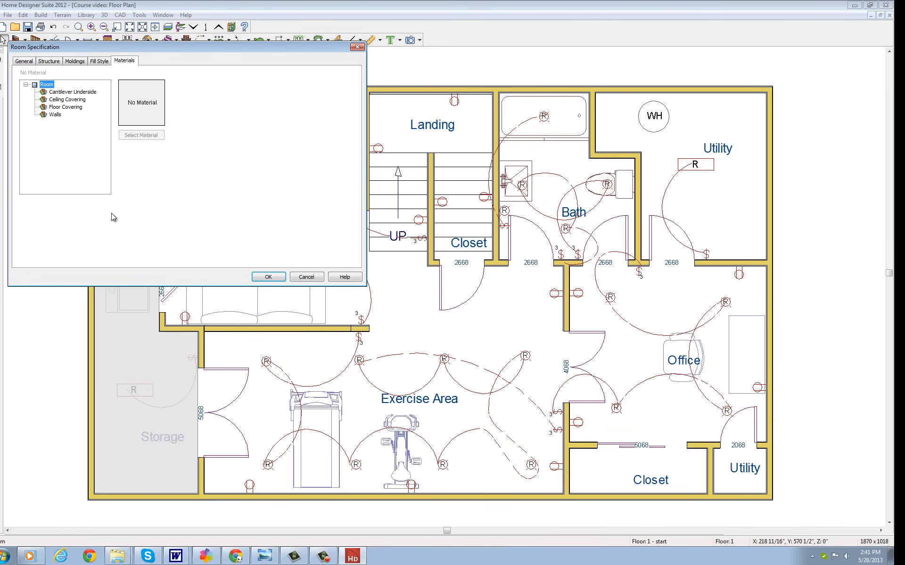
click(65, 107)
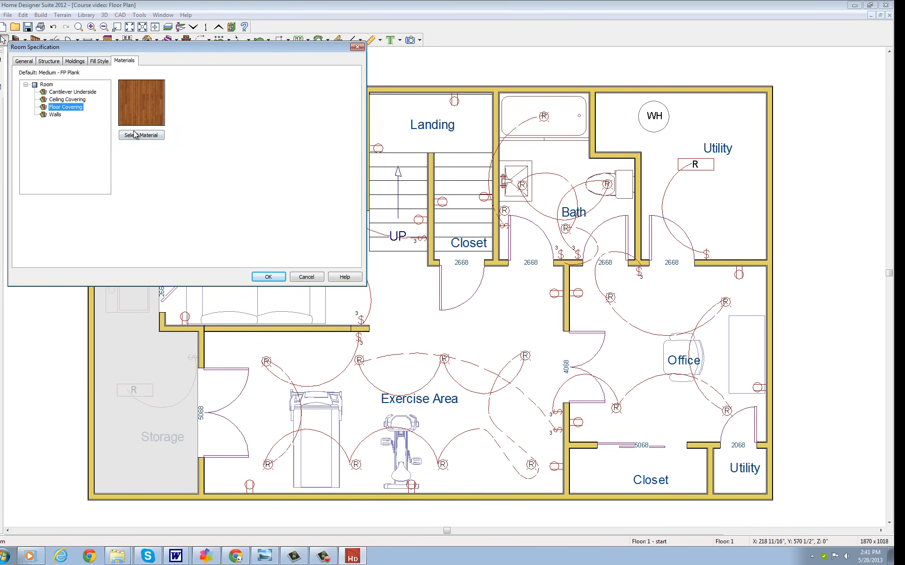
click(136, 136)
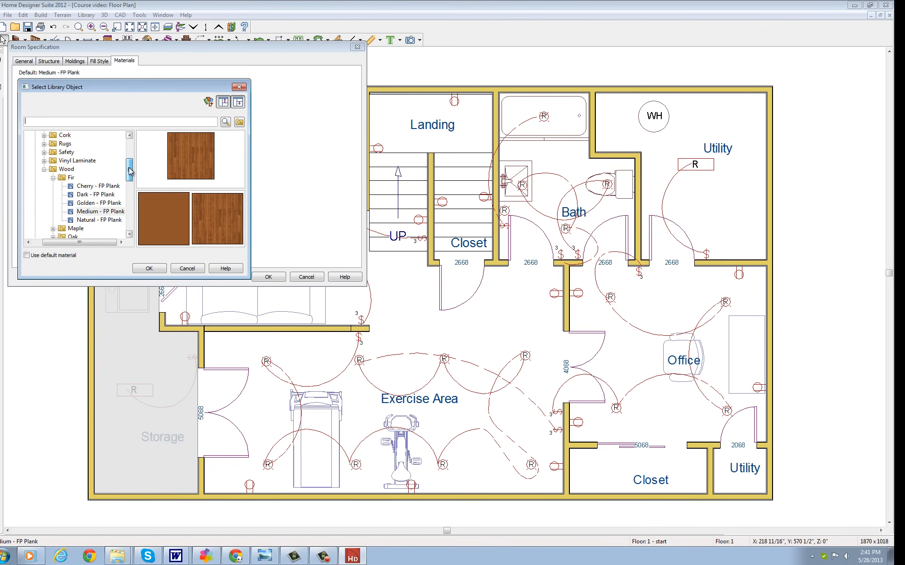
scroll(91, 183, down, 7)
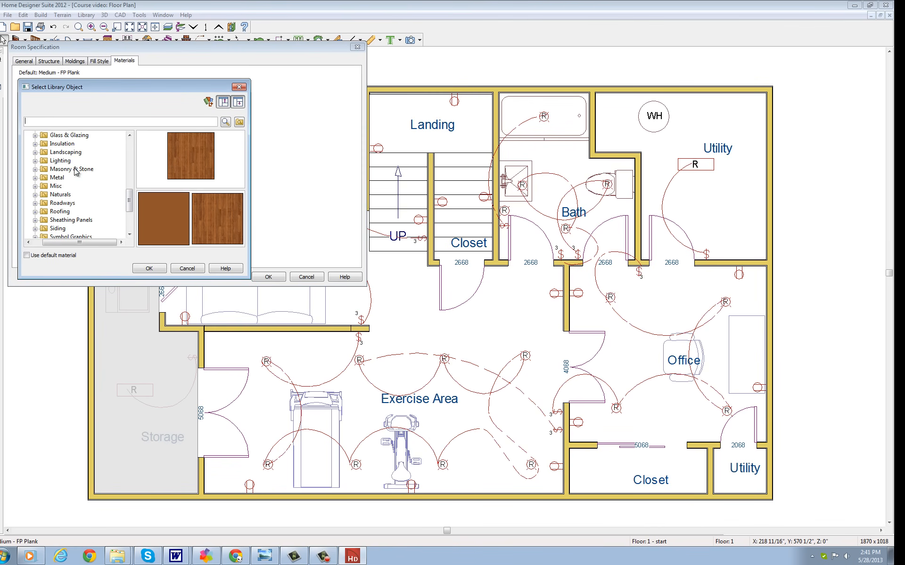
click(74, 168)
double_click(215, 163)
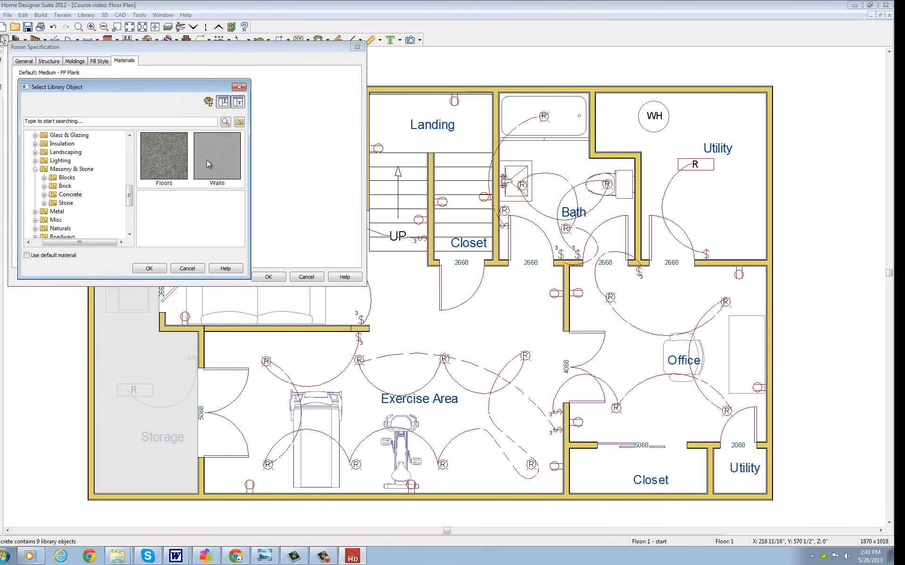
double_click(166, 160)
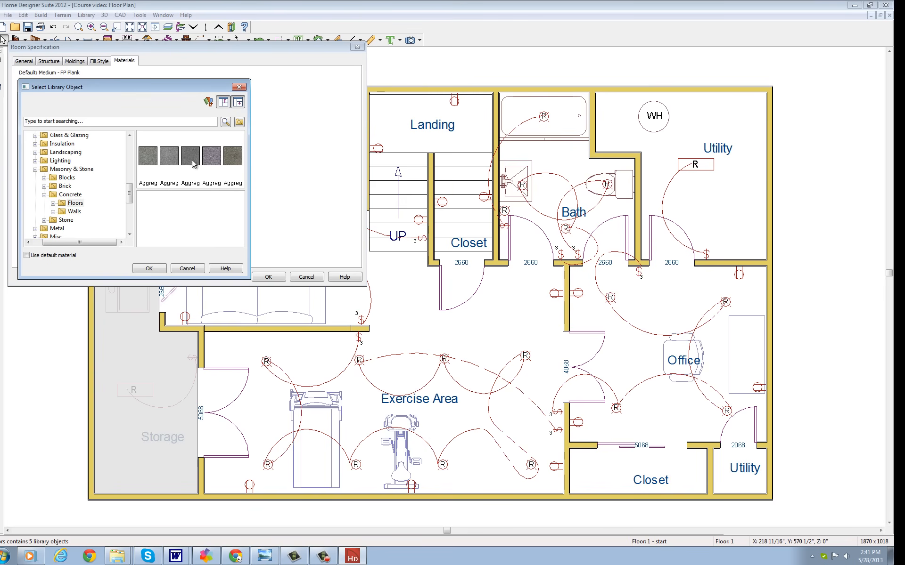
click(166, 188)
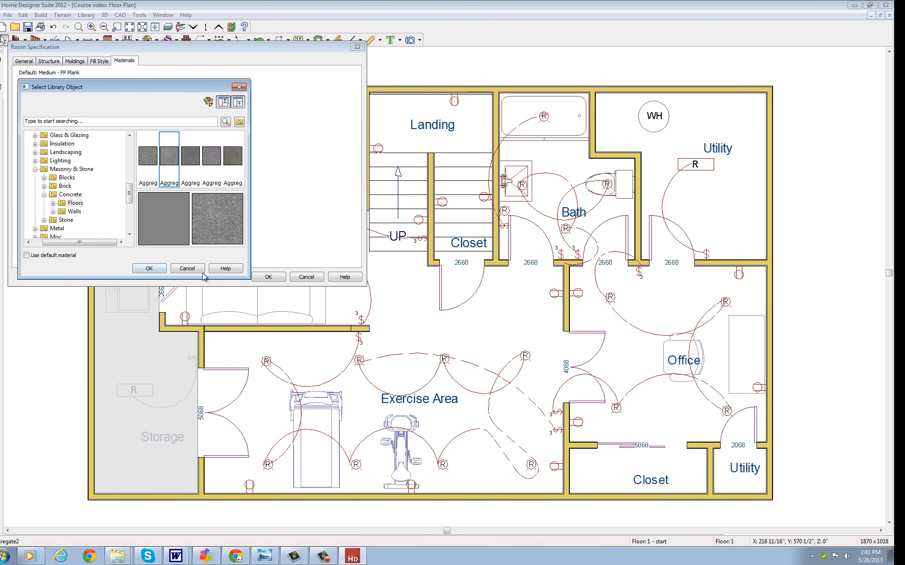
click(149, 269)
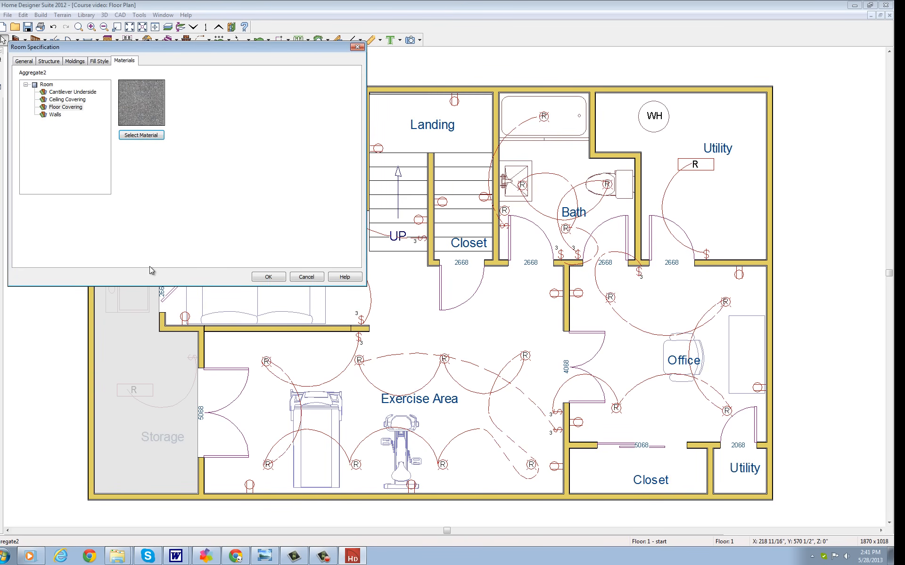
click(268, 277)
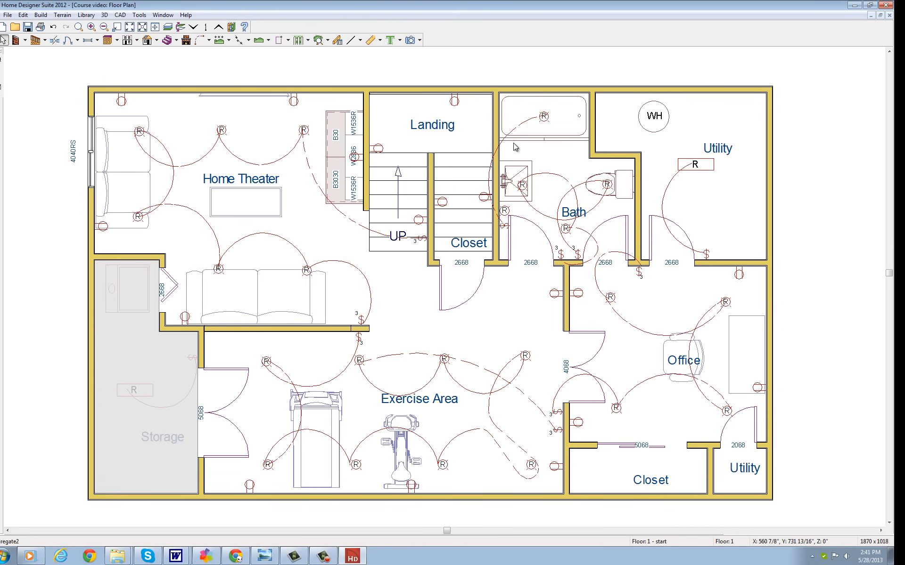
Create a Doll House View of the basement and orbit it to look down into the rooms from the front.
click(420, 41)
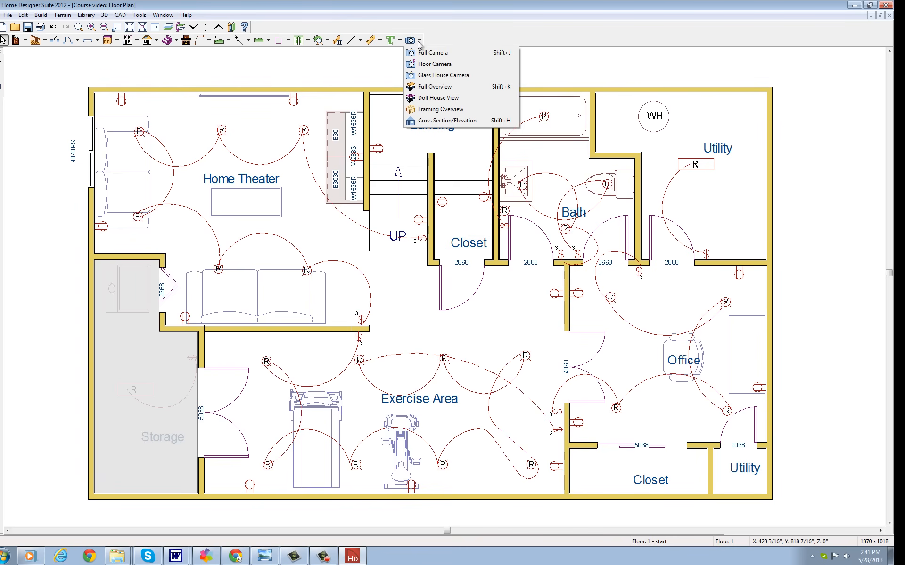
click(430, 99)
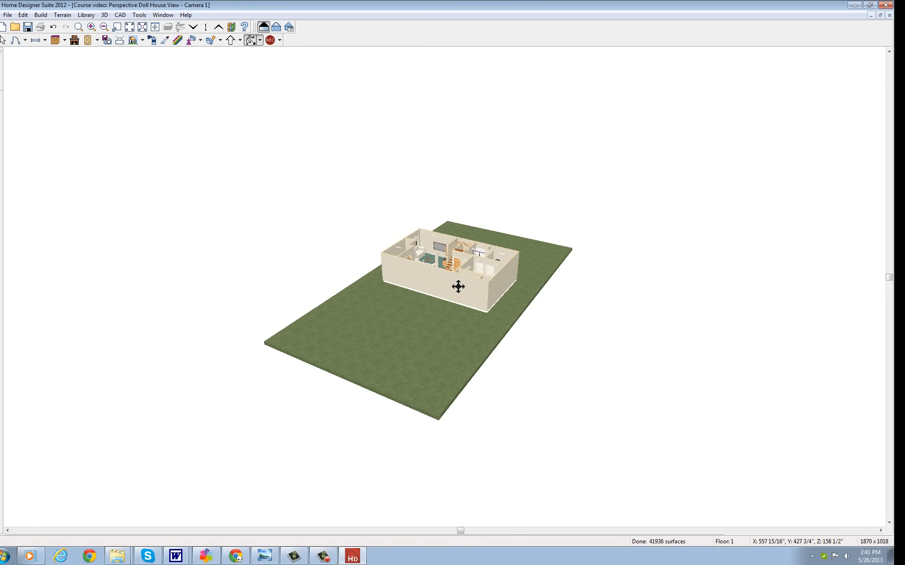
click(91, 27)
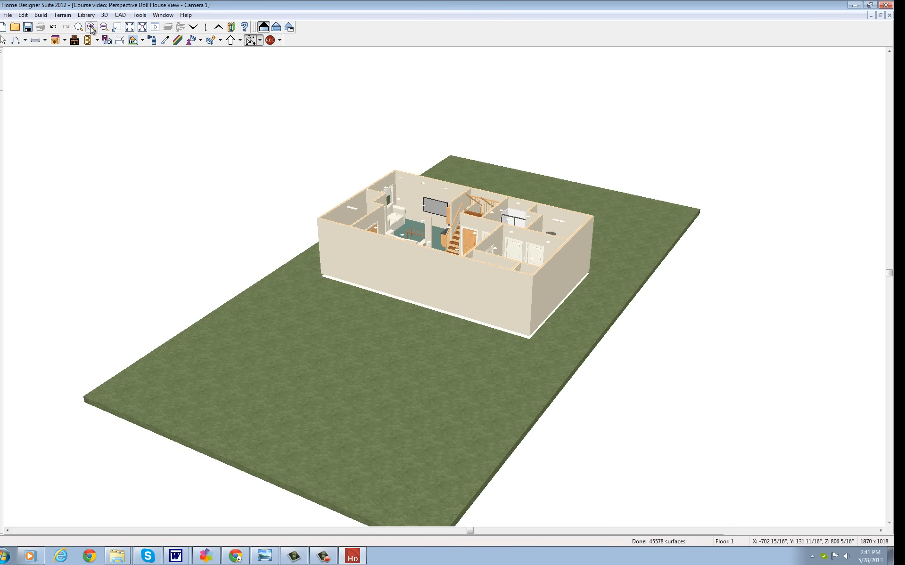
click(91, 27)
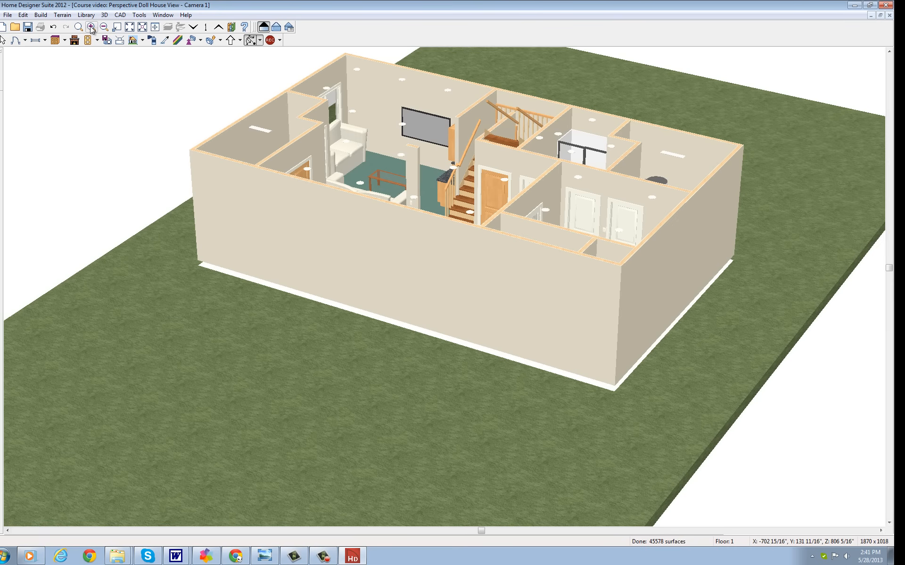
click(260, 40)
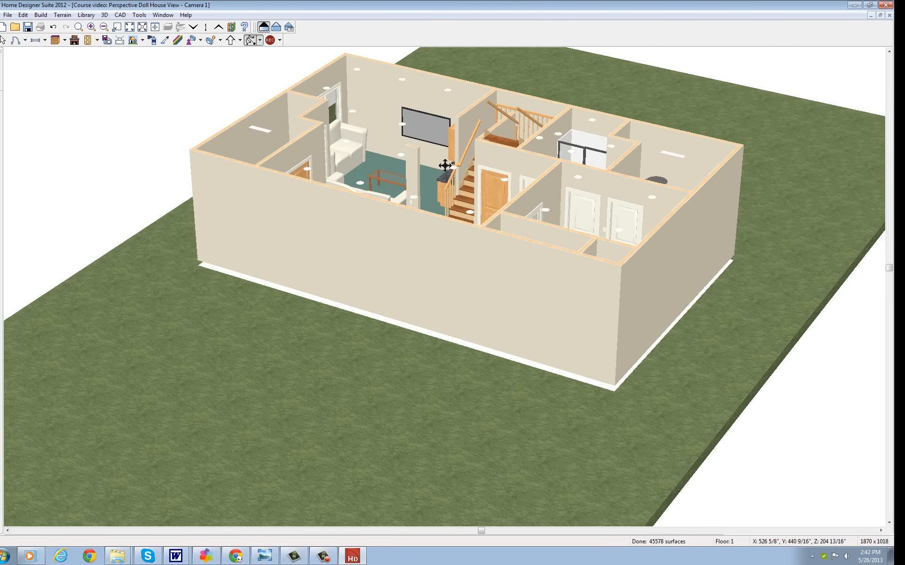
drag(449, 166, 553, 317)
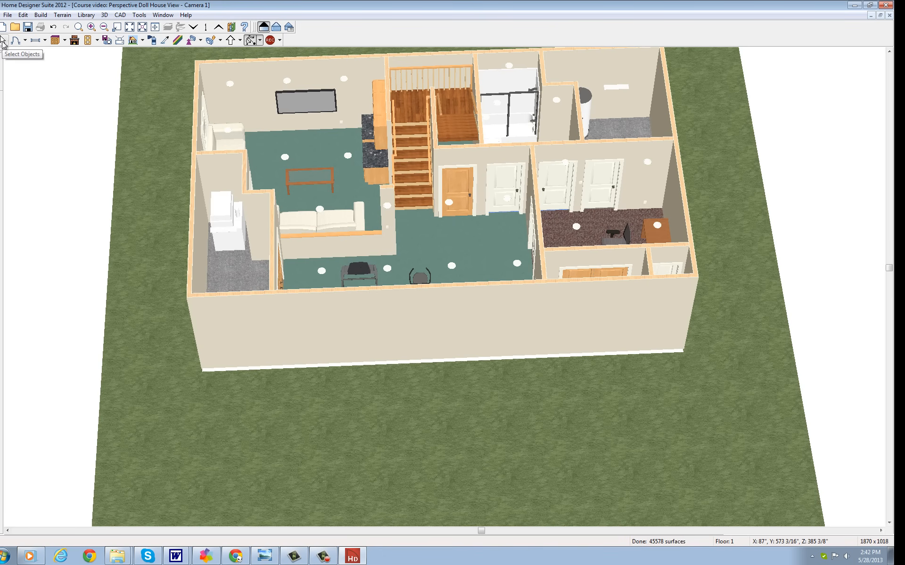
Set the 30-inch bathroom door off the exercise area to Show Open in its door specification.
click(3, 41)
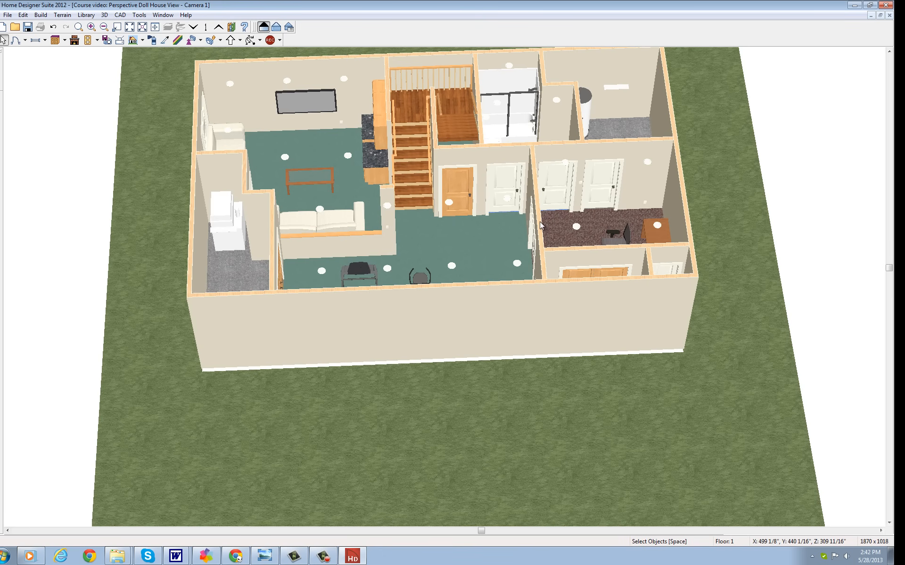
click(510, 194)
double_click(510, 195)
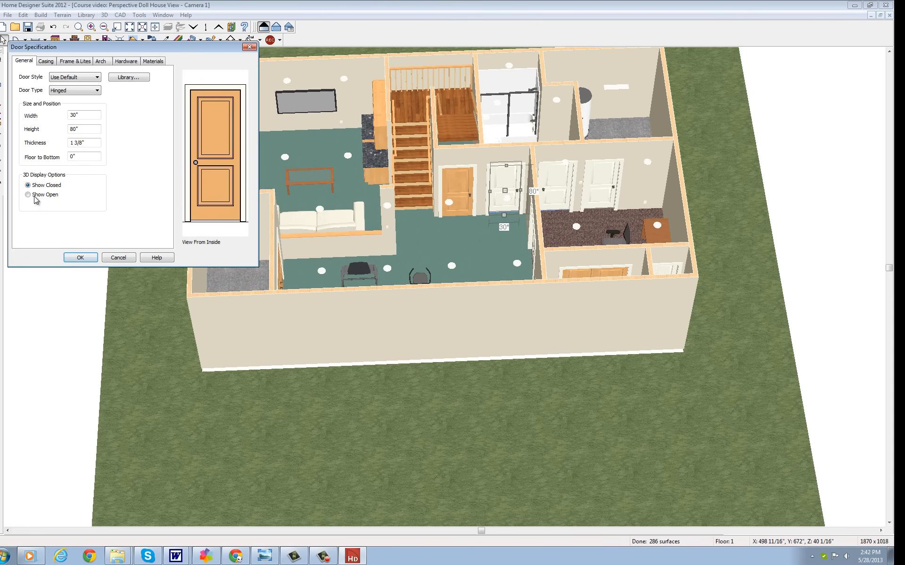
click(80, 257)
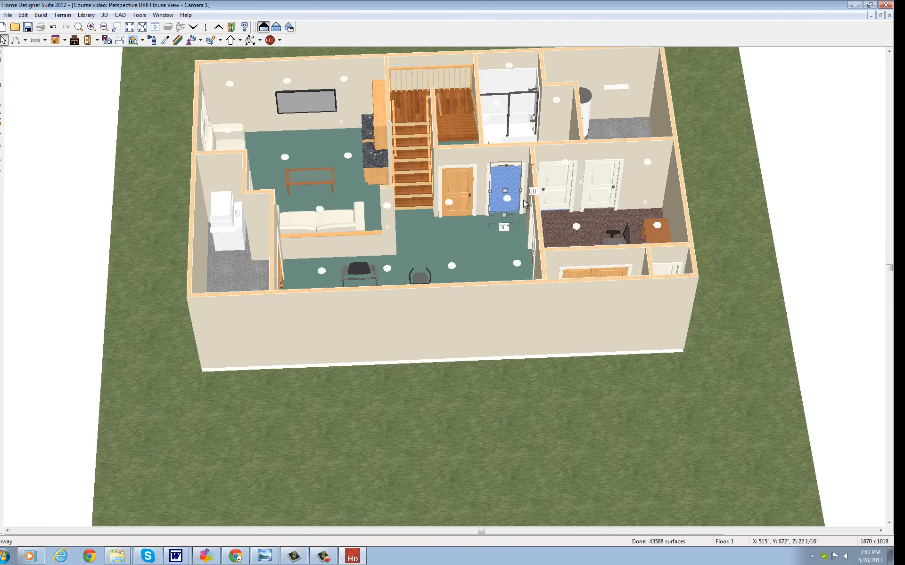
Check the materials of the white 30-inch door in the office in its door specification.
double_click(556, 195)
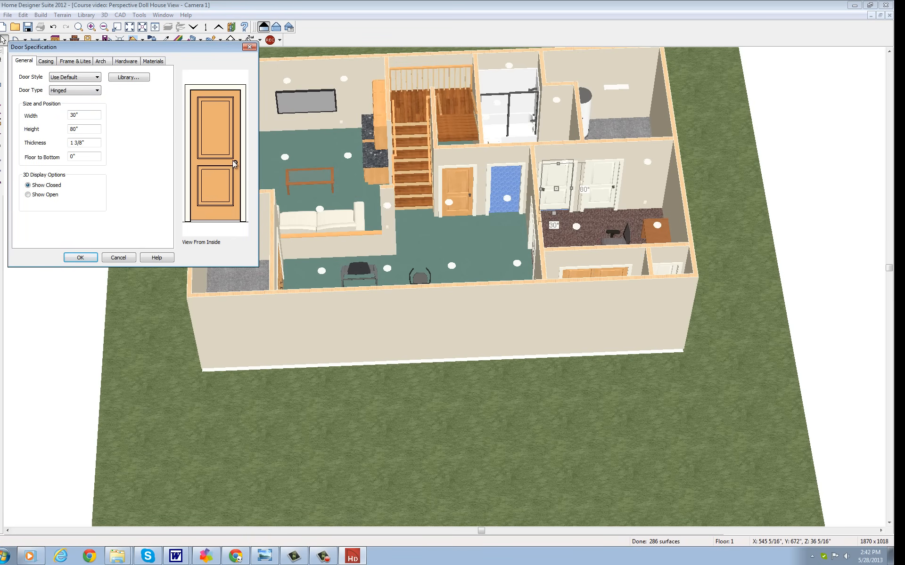
click(153, 61)
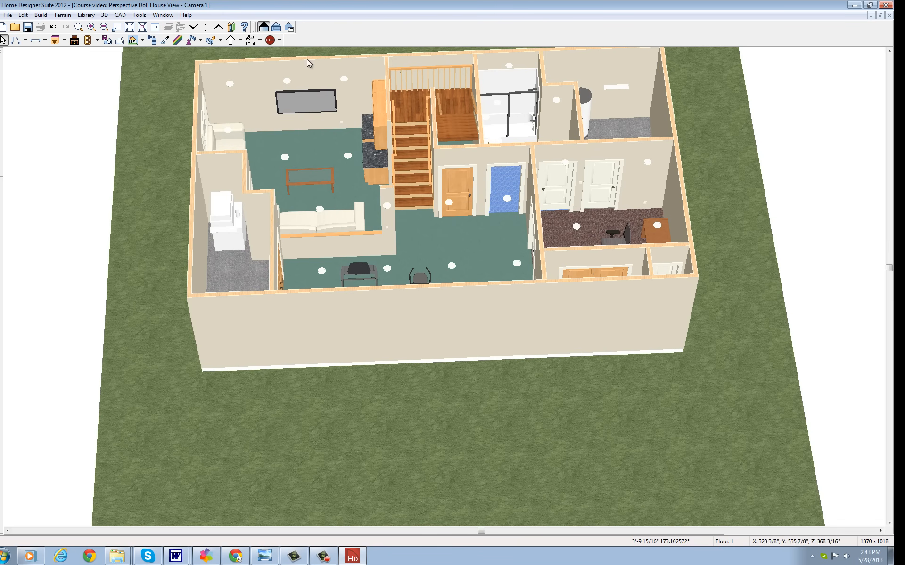
Orbit the doll house view to look steeply down into all basement rooms, and close the view.
click(260, 41)
click(273, 55)
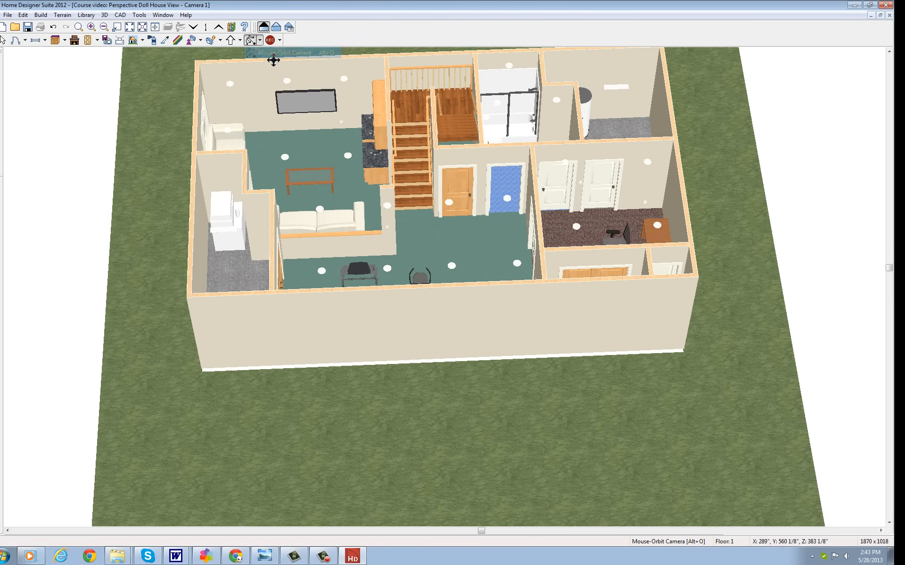
drag(273, 56, 250, 347)
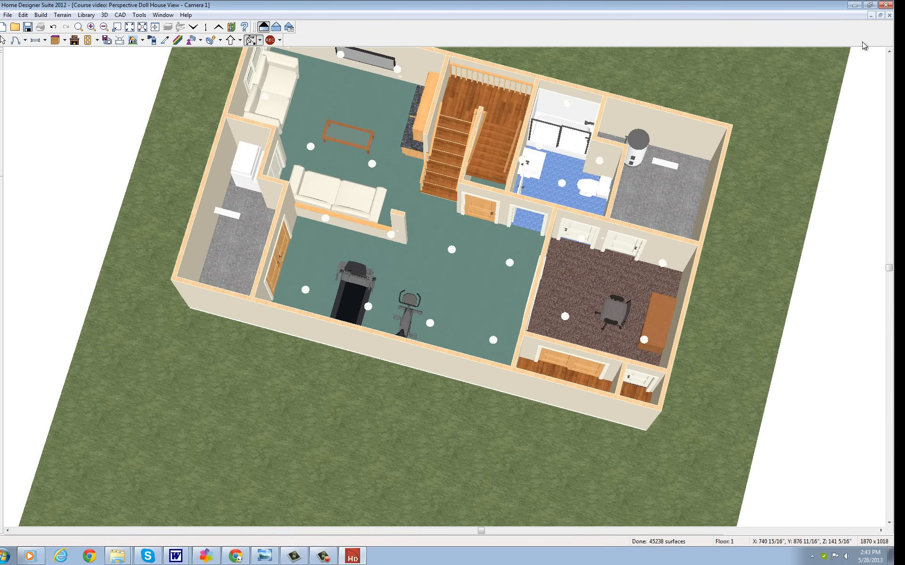
click(889, 15)
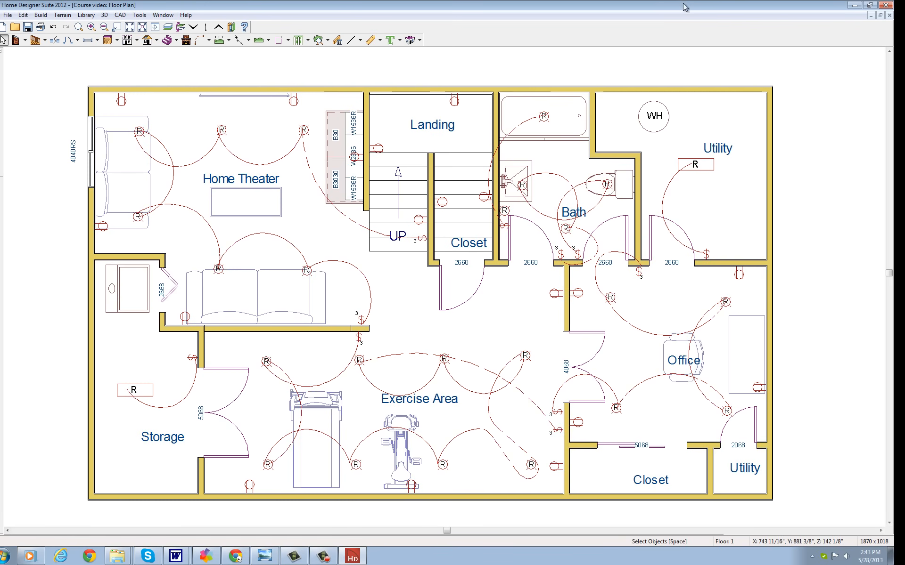
View the exercise area with a Full Camera from the corner beside the storage double doors, orbit around the room, and close the view.
click(419, 41)
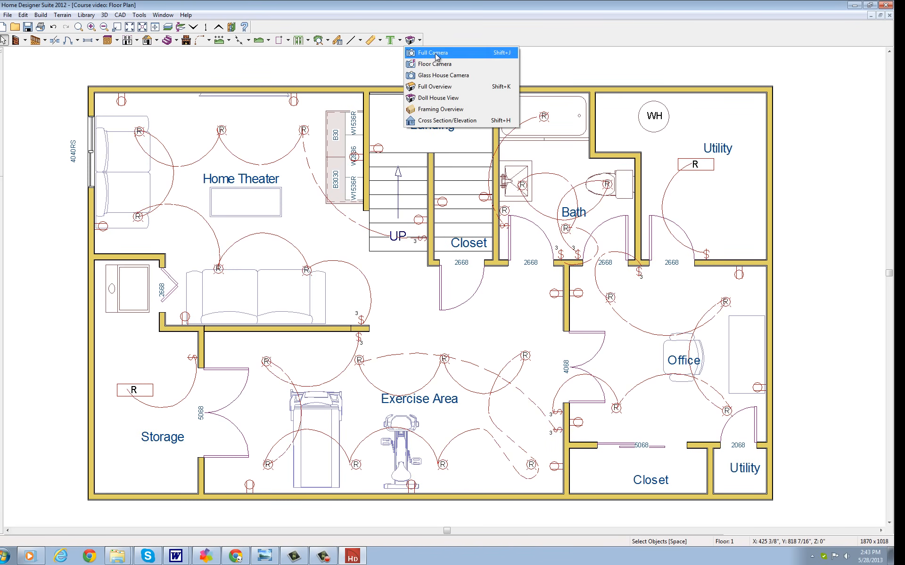
click(432, 52)
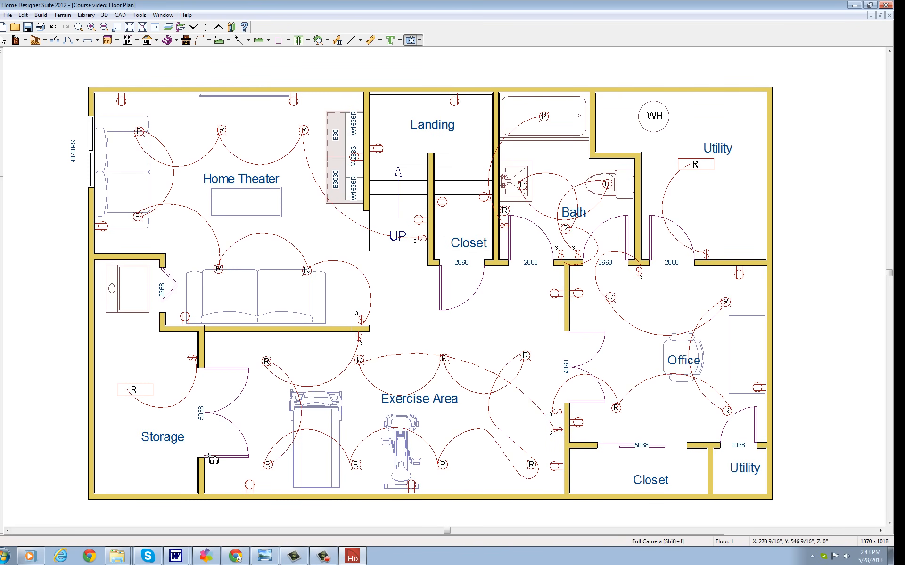
drag(219, 475, 300, 427)
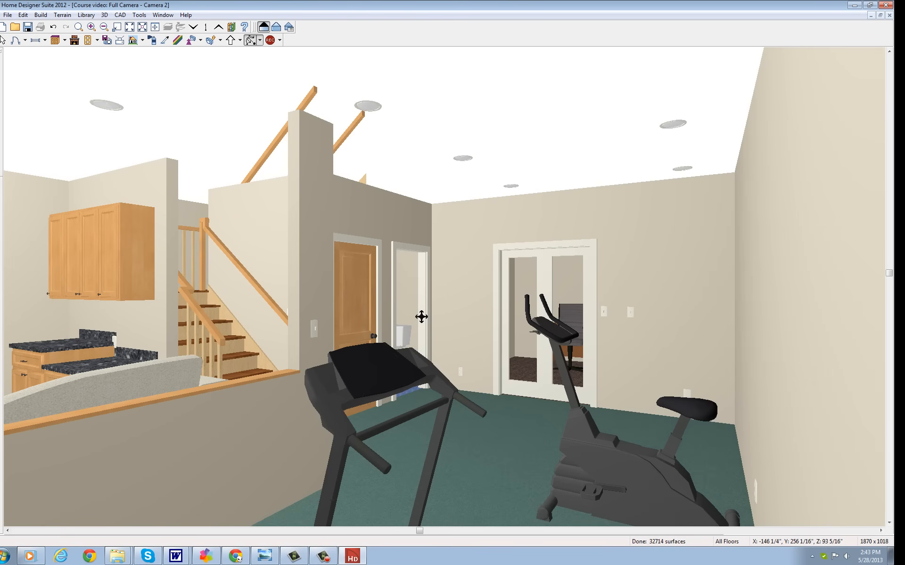
drag(421, 317, 474, 289)
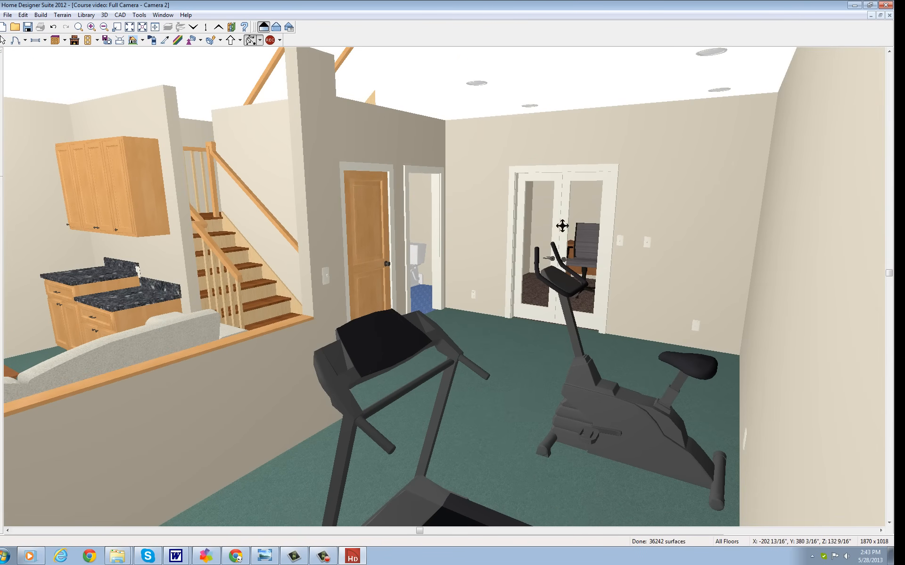
drag(533, 303, 404, 319)
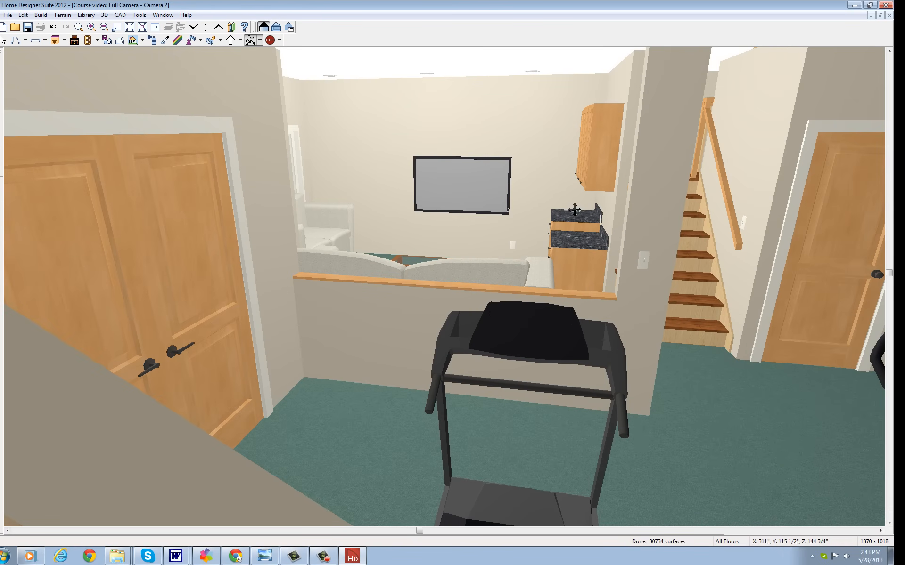
drag(676, 243, 521, 250)
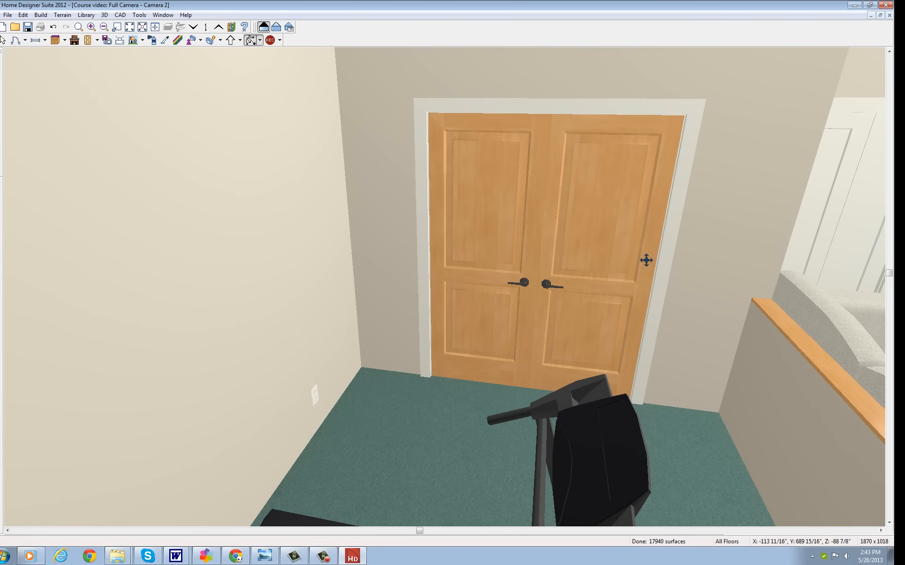
drag(646, 260, 272, 354)
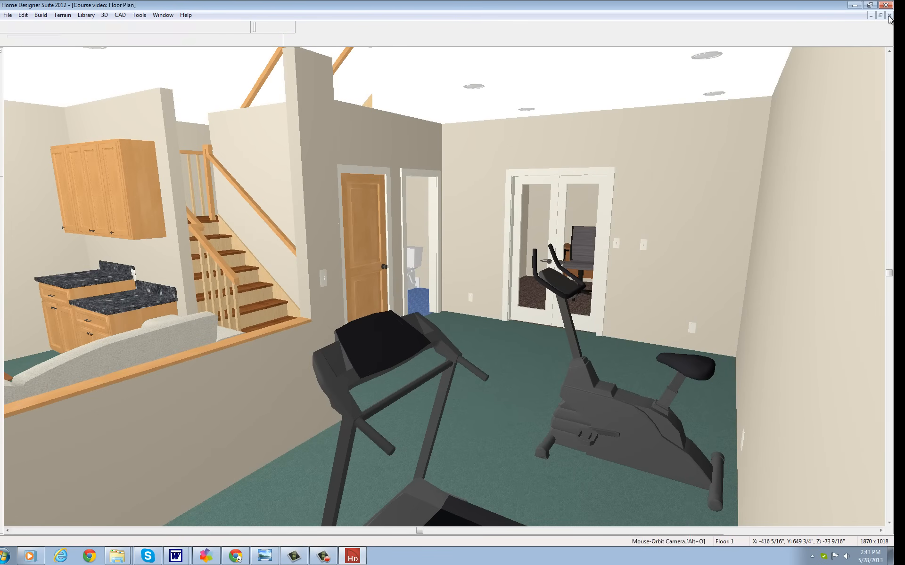
click(889, 15)
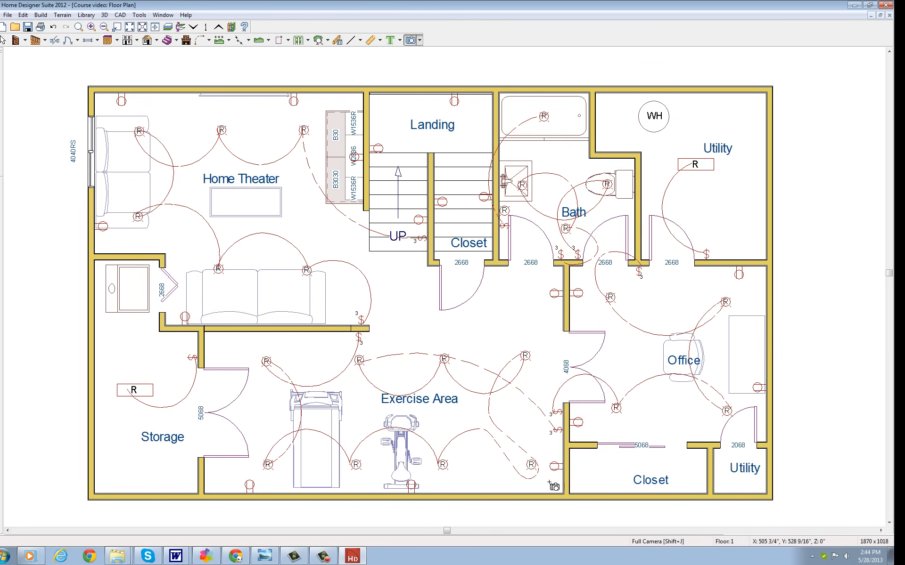
View the exercise area with a Full Camera from the corner beside the closet, looking toward the home theater and stairs, and orbit it.
drag(548, 483, 517, 453)
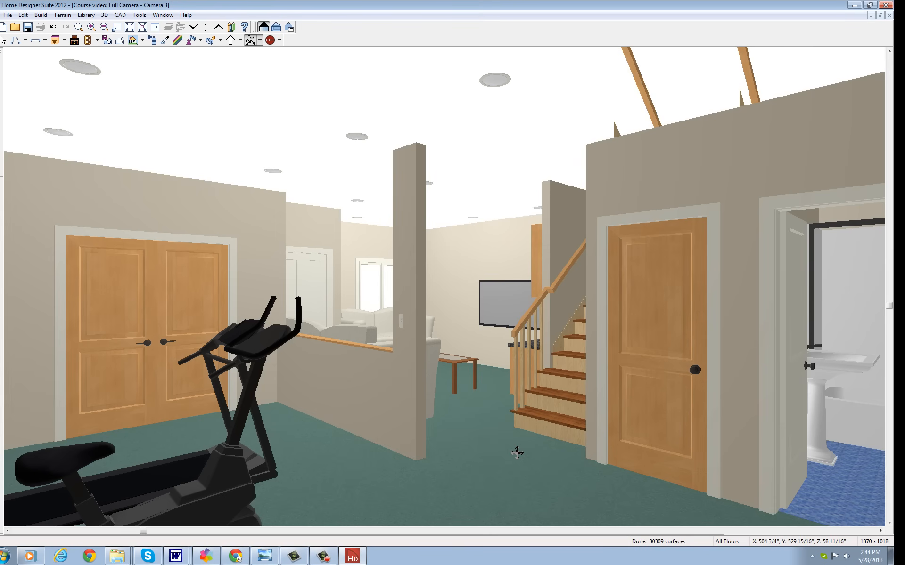
mouse_move(427, 338)
mouse_down()
mouse_move(514, 345)
mouse_move(410, 343)
mouse_move(418, 339)
mouse_up()
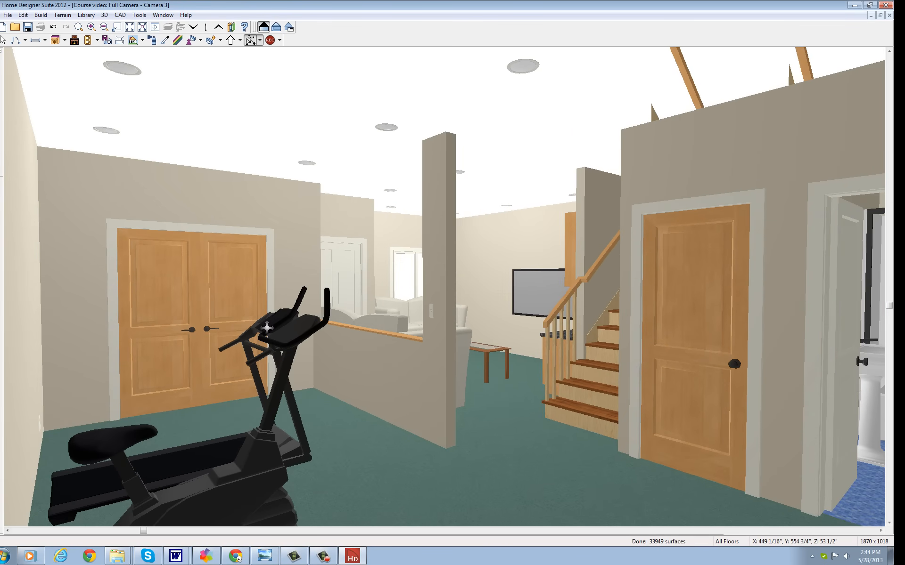
drag(555, 315, 743, 319)
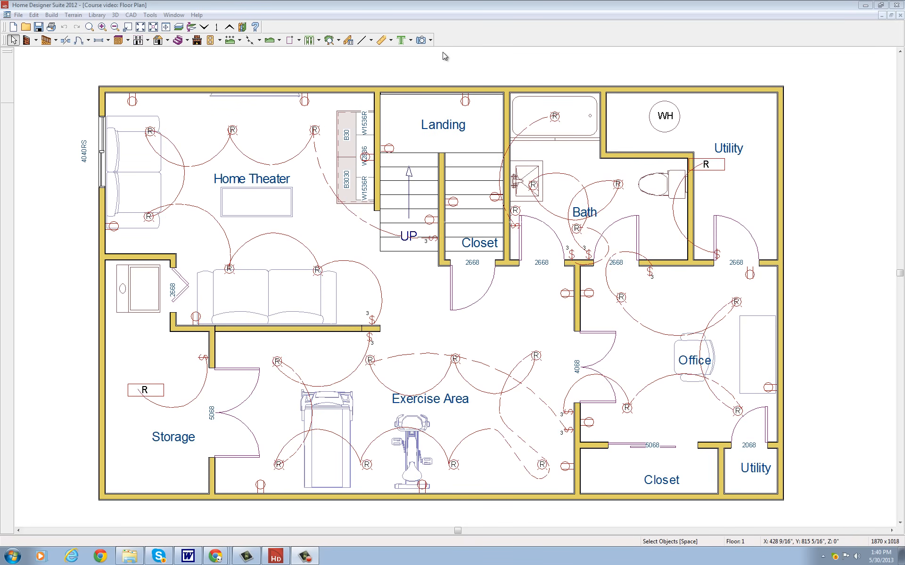
Draw manual dimensions across the widths of the home theater and the exercise area.
click(380, 41)
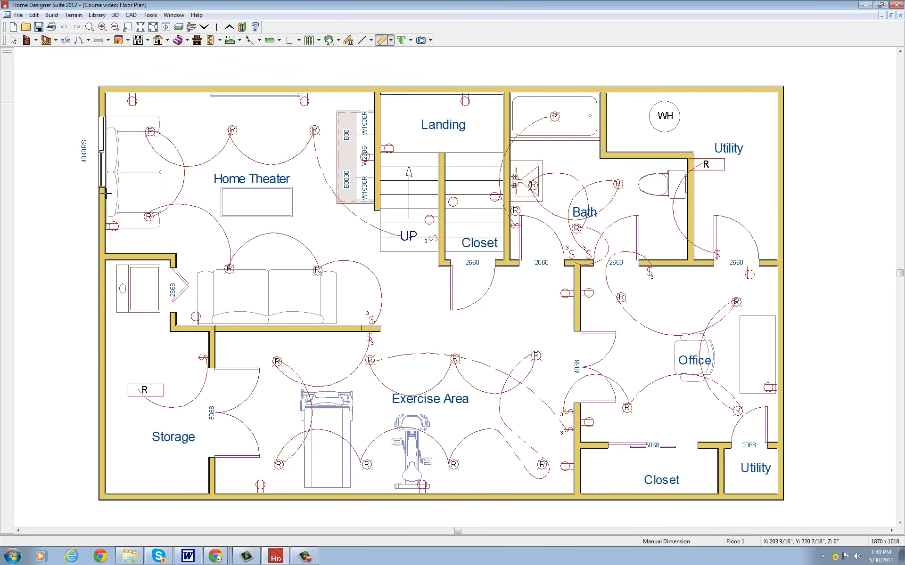
drag(107, 191, 374, 197)
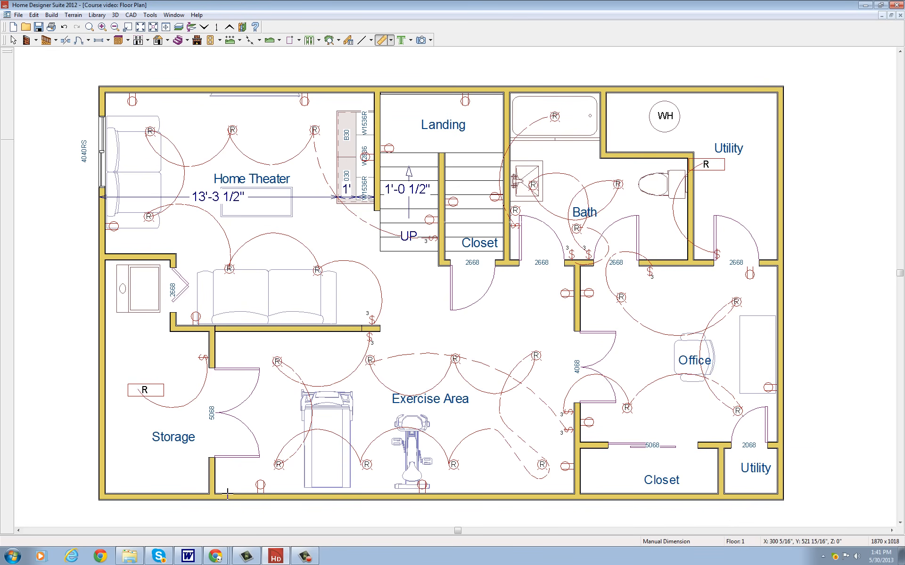
drag(227, 468, 573, 468)
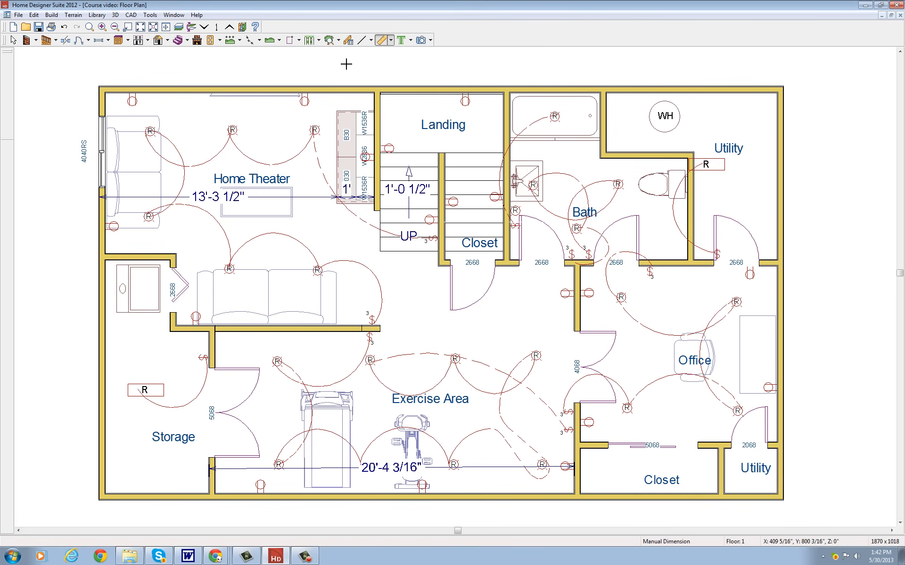
Add Auto Exterior Dimensions around all four sides of the basement plan.
click(115, 26)
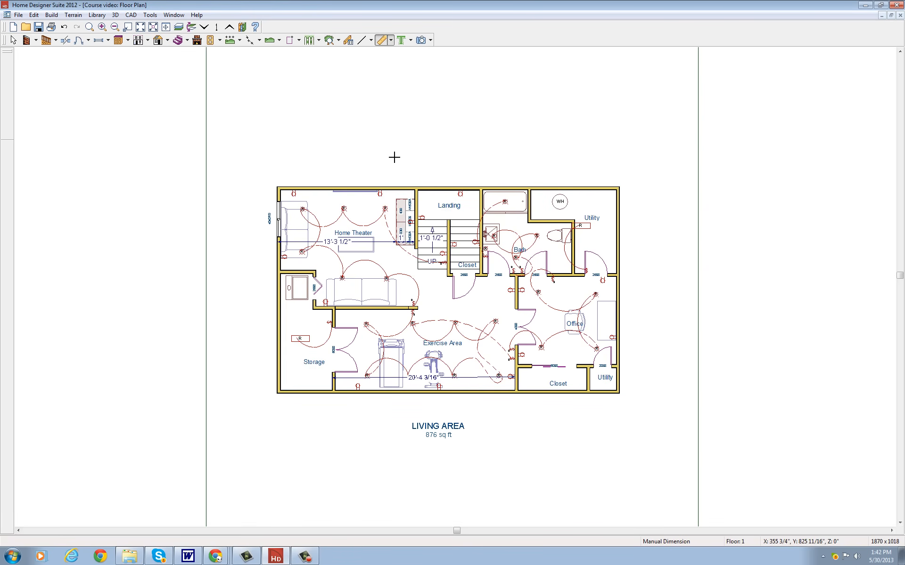
click(391, 41)
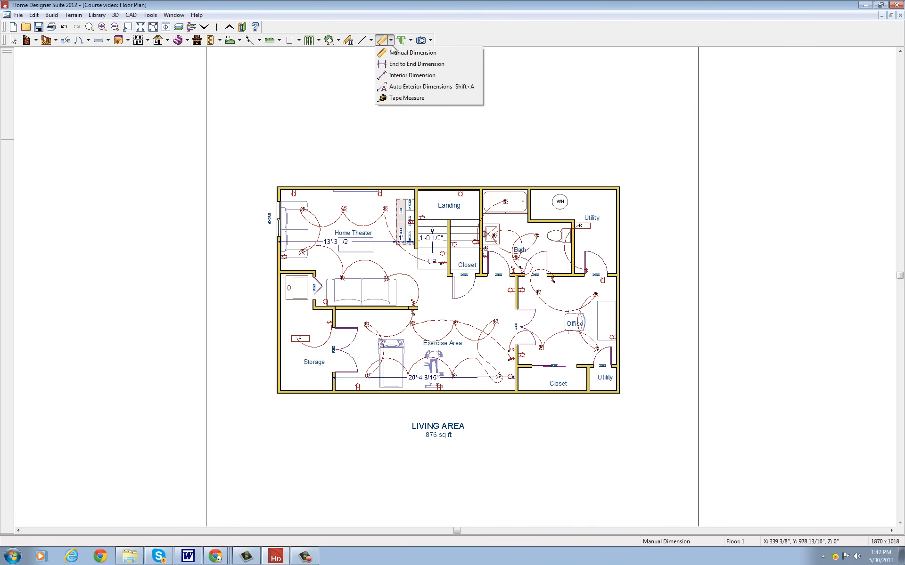
click(403, 87)
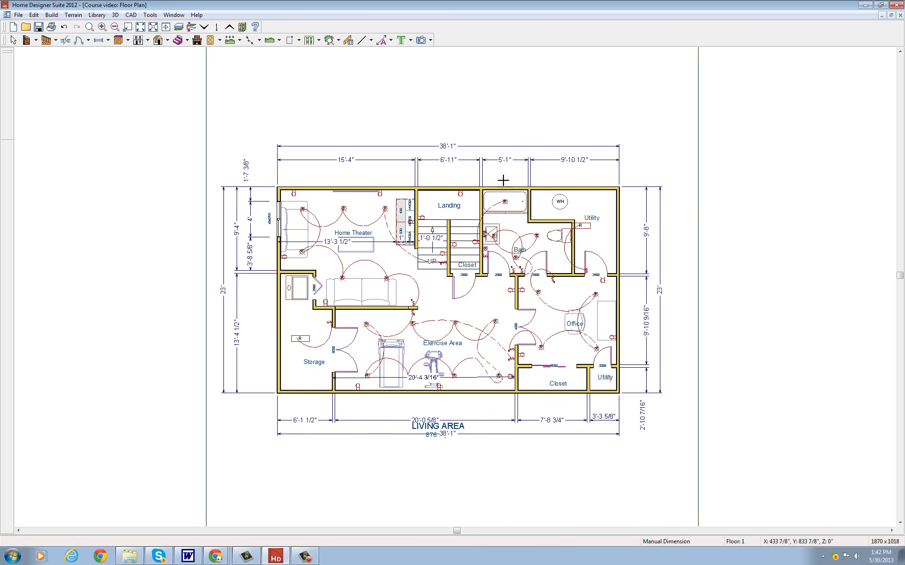
Delete the exterior dimension lines above the plan and along its utility and office side.
click(12, 42)
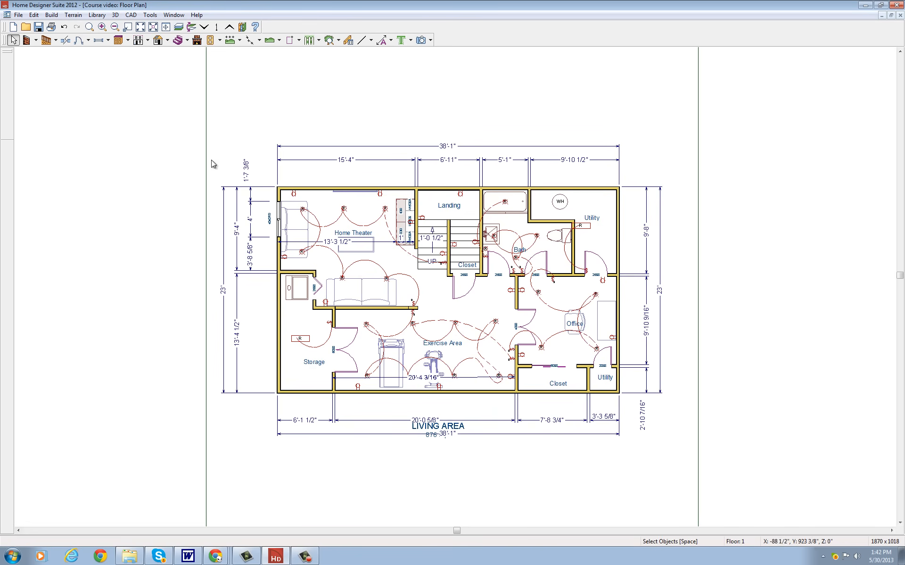
click(445, 148)
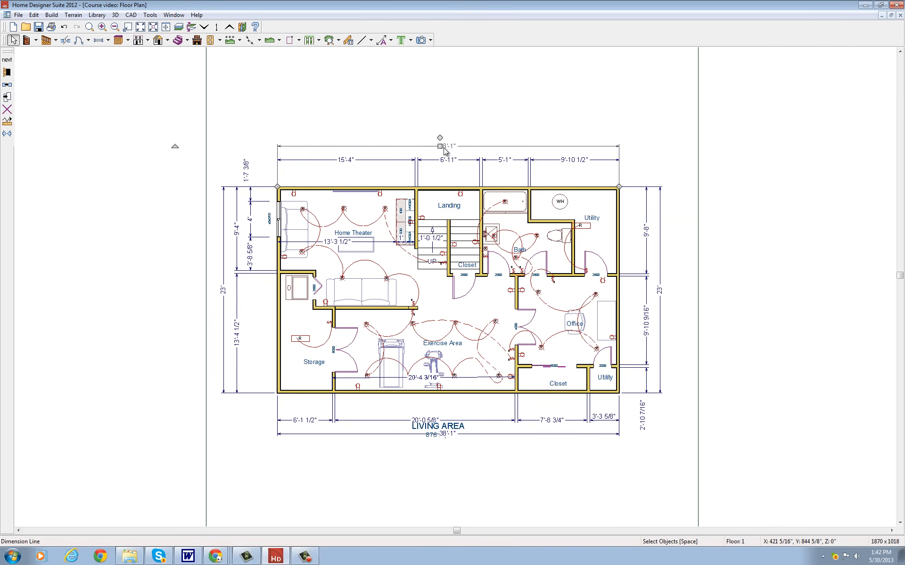
key(Delete)
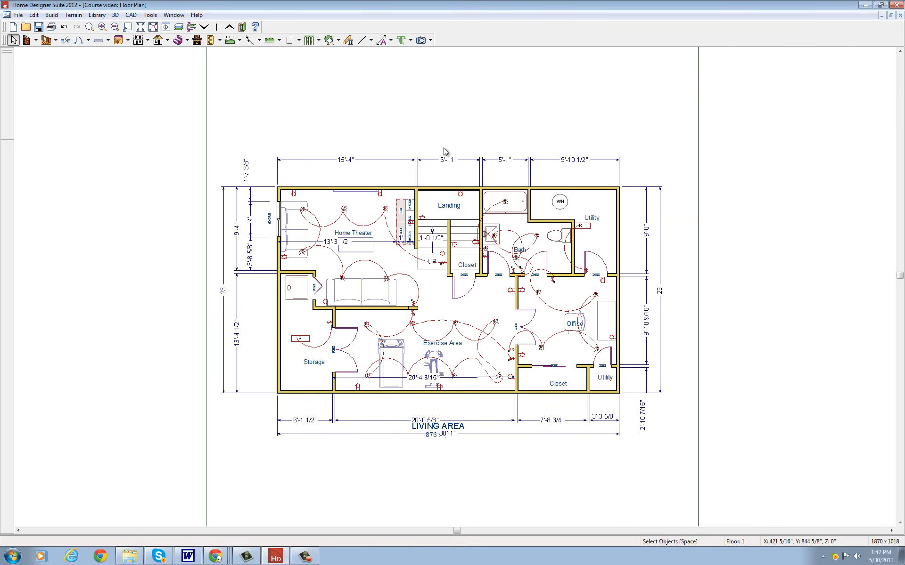
click(443, 164)
key(Delete)
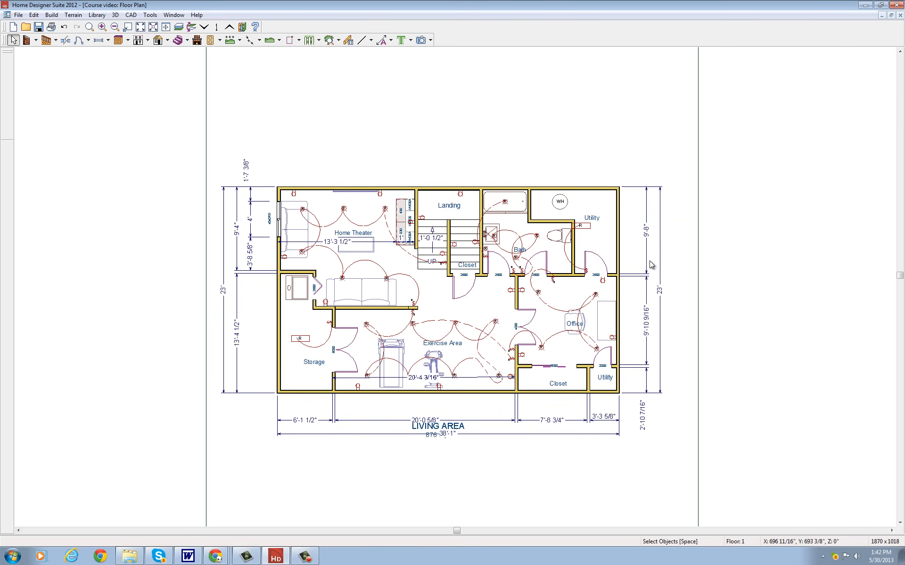
click(651, 265)
key(Delete)
click(659, 271)
key(Delete)
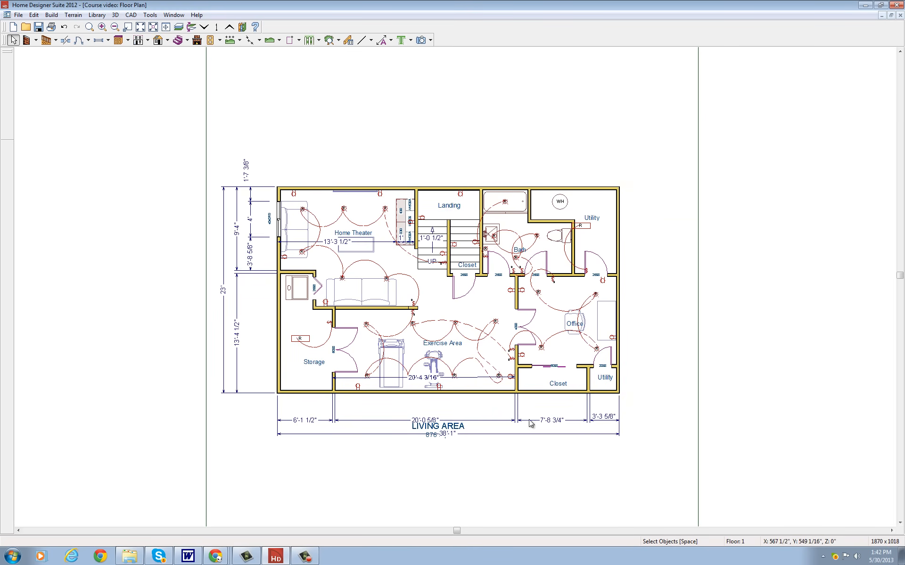
Delete the exterior dimension lines below the plan and along its home theater and storage side.
click(451, 434)
key(Delete)
click(452, 420)
key(Delete)
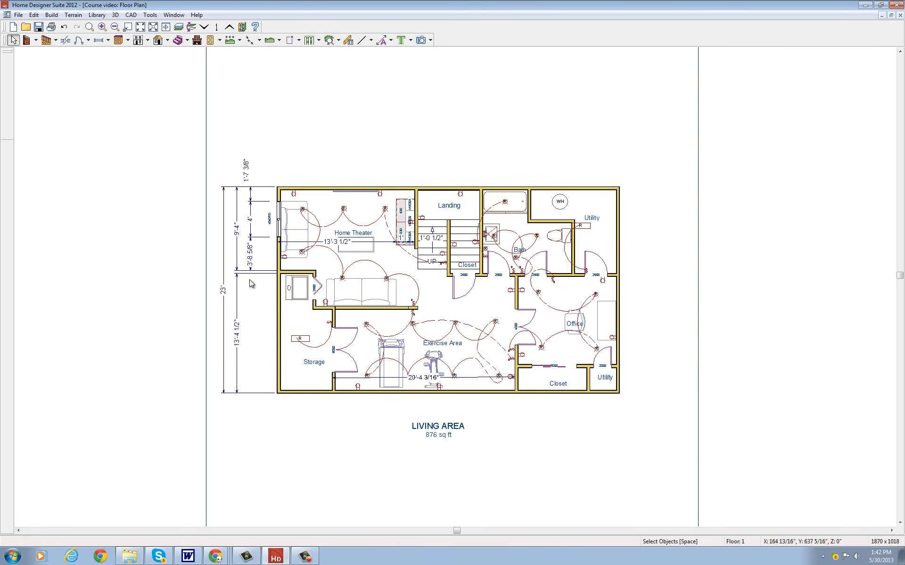
click(250, 265)
key(Delete)
click(237, 260)
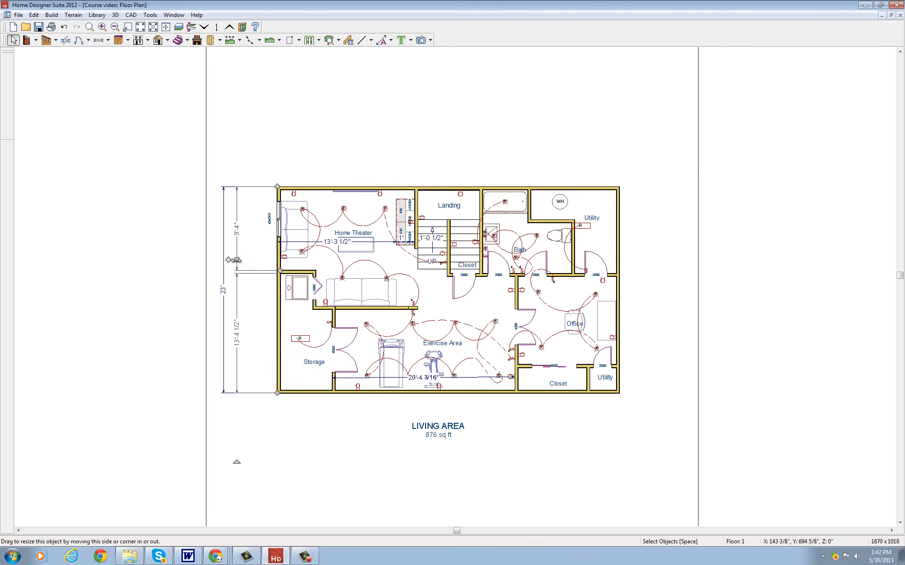
key(Delete)
click(224, 272)
key(Delete)
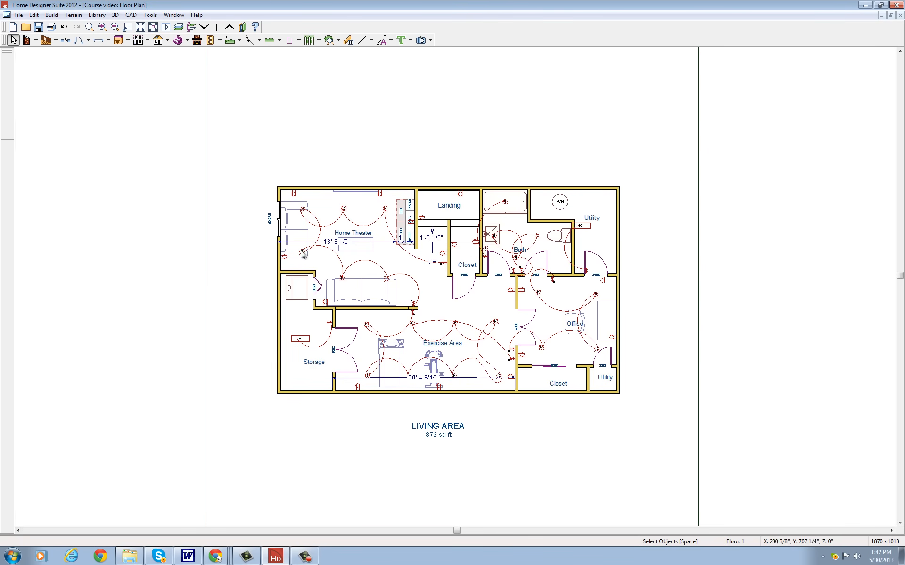
Delete the manual dimensions across the home theater and the exercise area.
click(333, 243)
key(Delete)
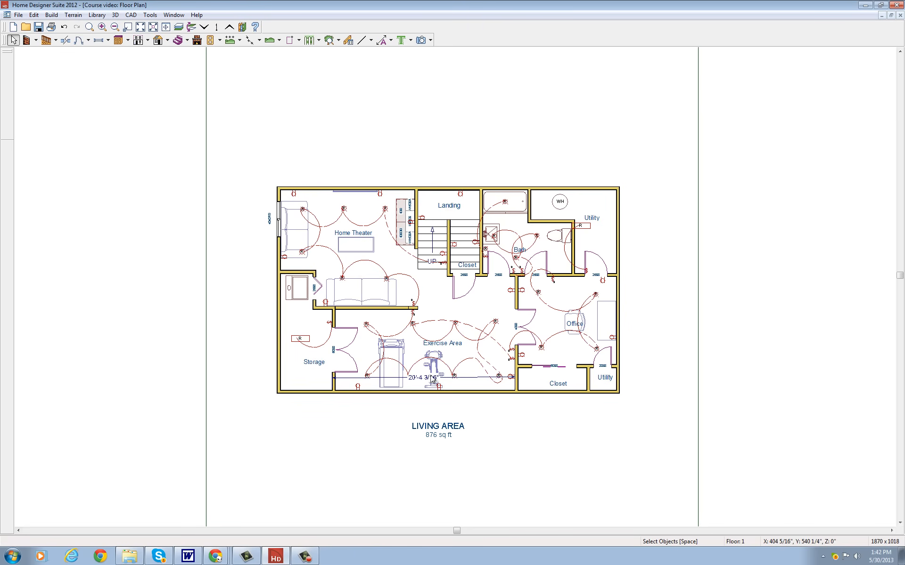
click(433, 378)
key(Delete)
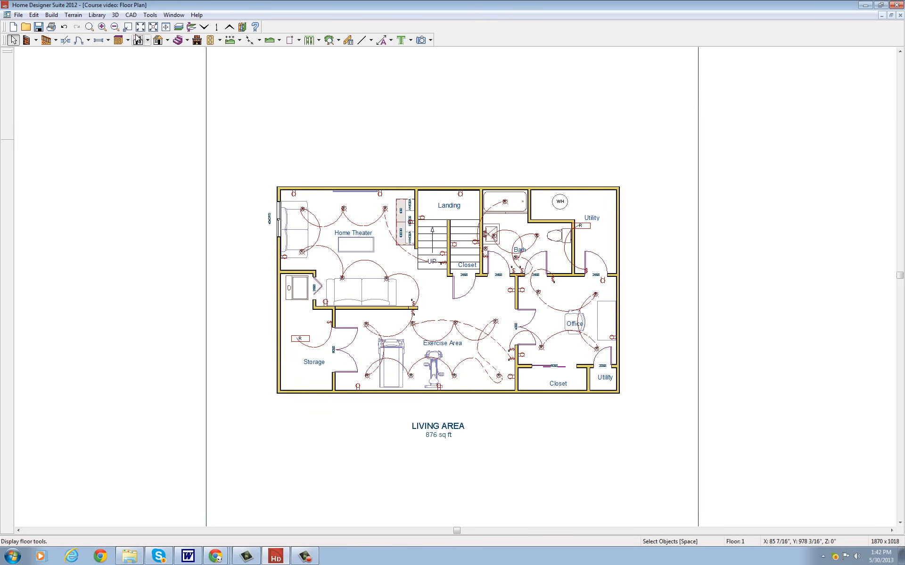
click(102, 26)
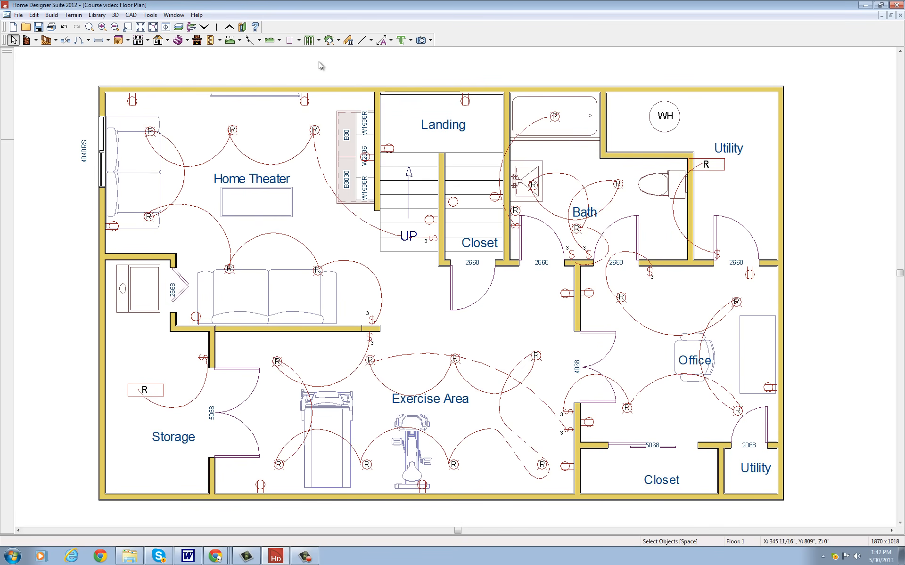
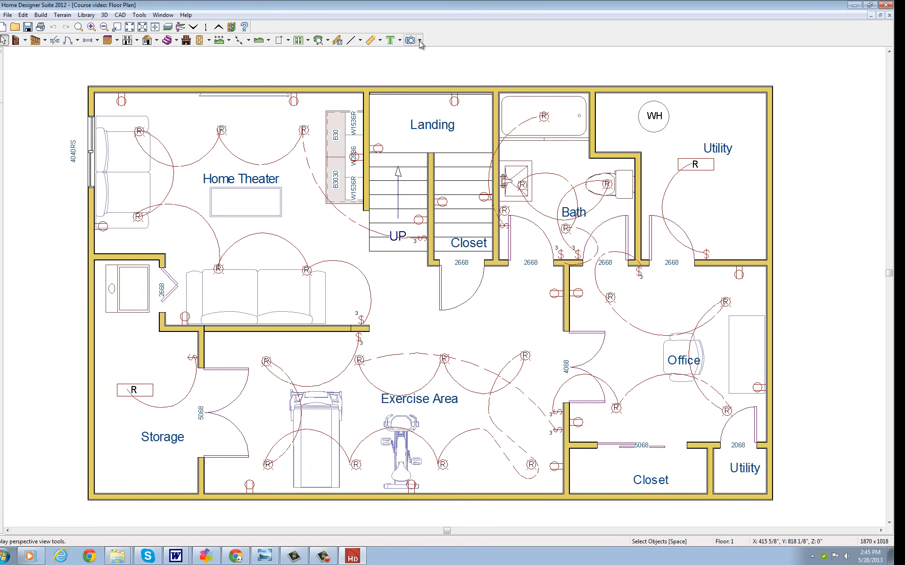
Create a perspective doll house view of the finished basement floor plan.
click(419, 42)
click(437, 104)
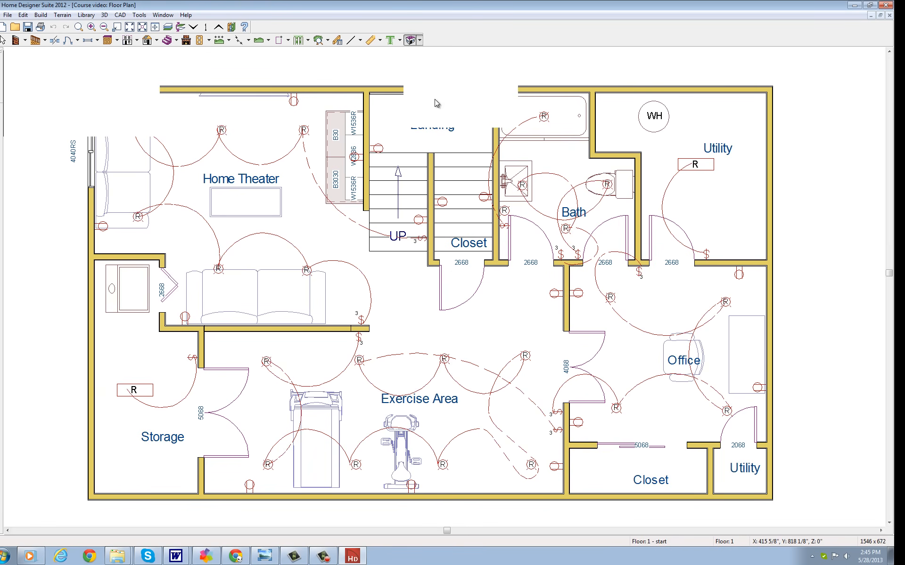
click(91, 27)
click(91, 27)
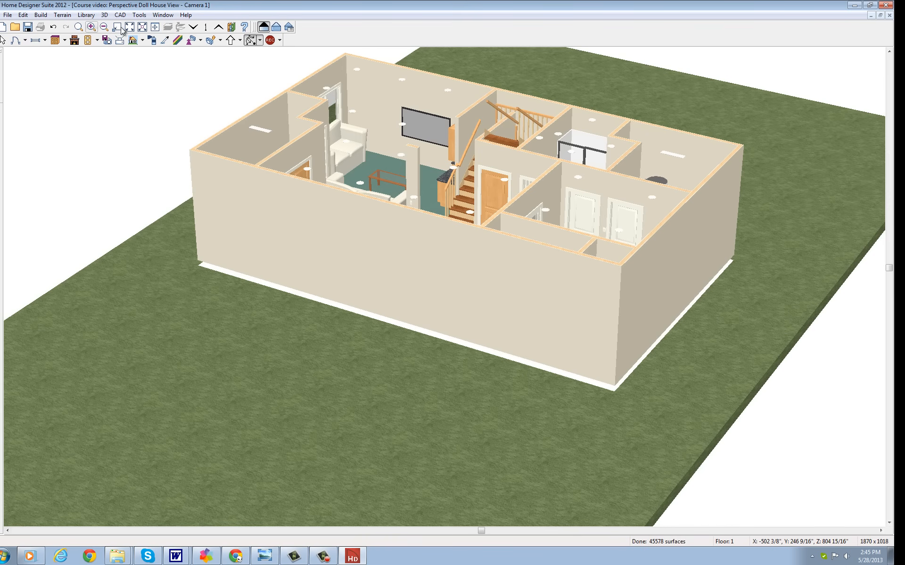
Examine the doll house model from above and from several sides with the Mouse-Orbit Camera, and return to the floor plan.
click(260, 41)
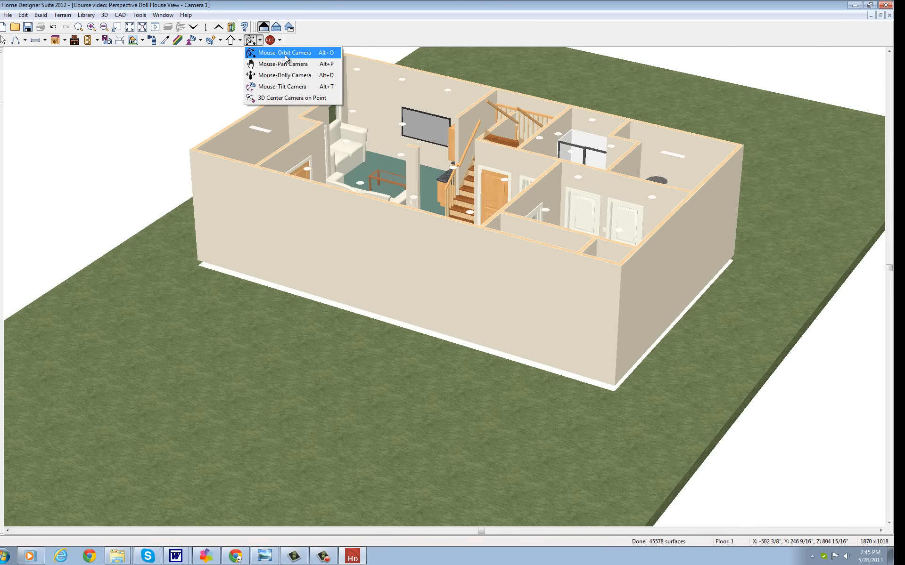
click(285, 53)
drag(418, 156, 438, 289)
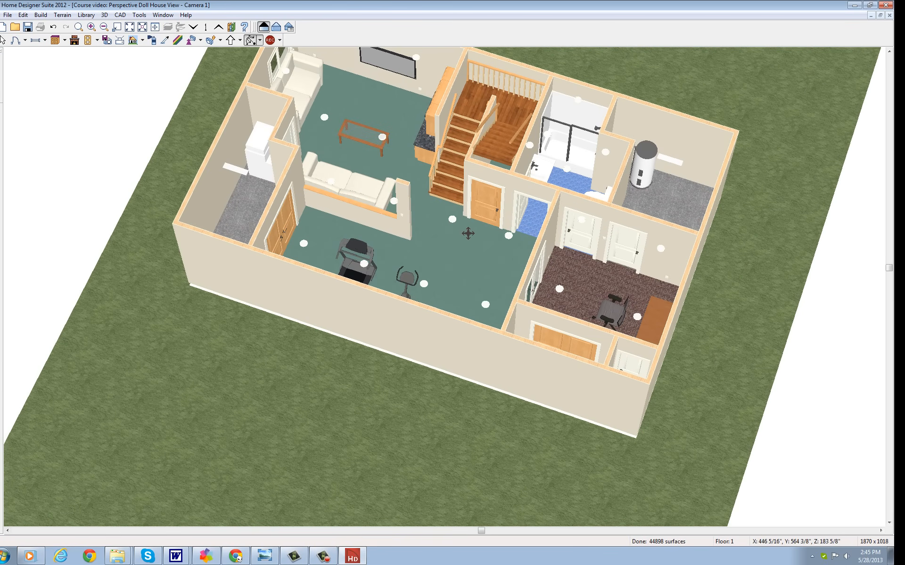
drag(485, 265, 610, 277)
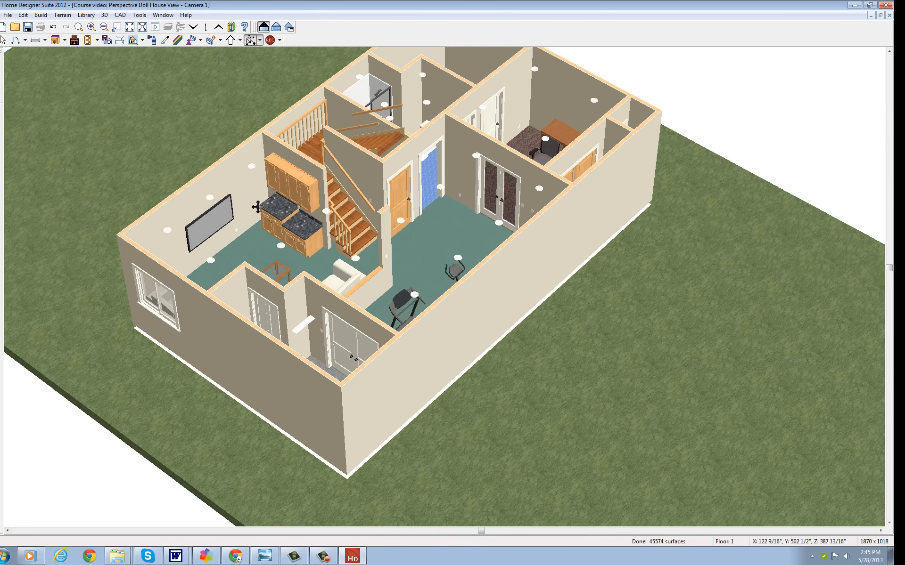
drag(257, 206, 155, 285)
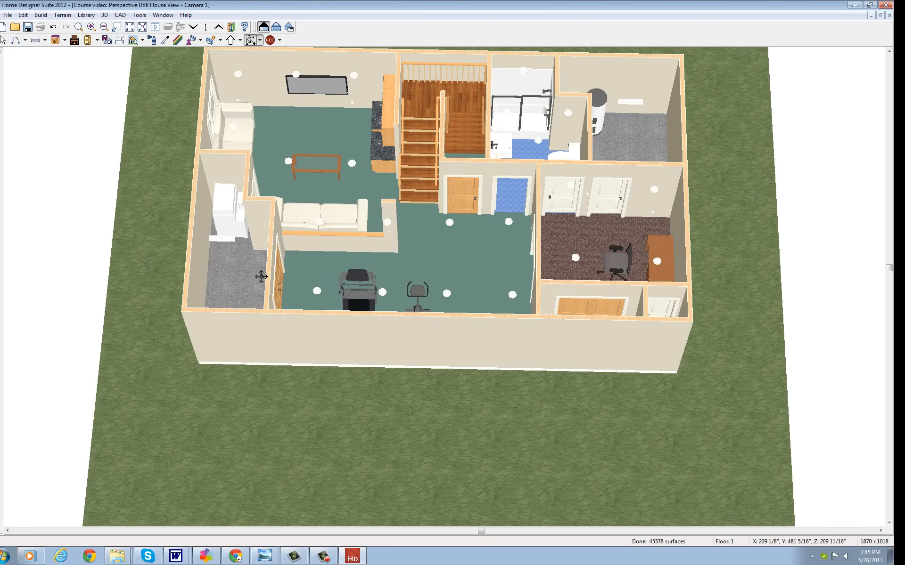
drag(261, 277, 434, 246)
click(889, 16)
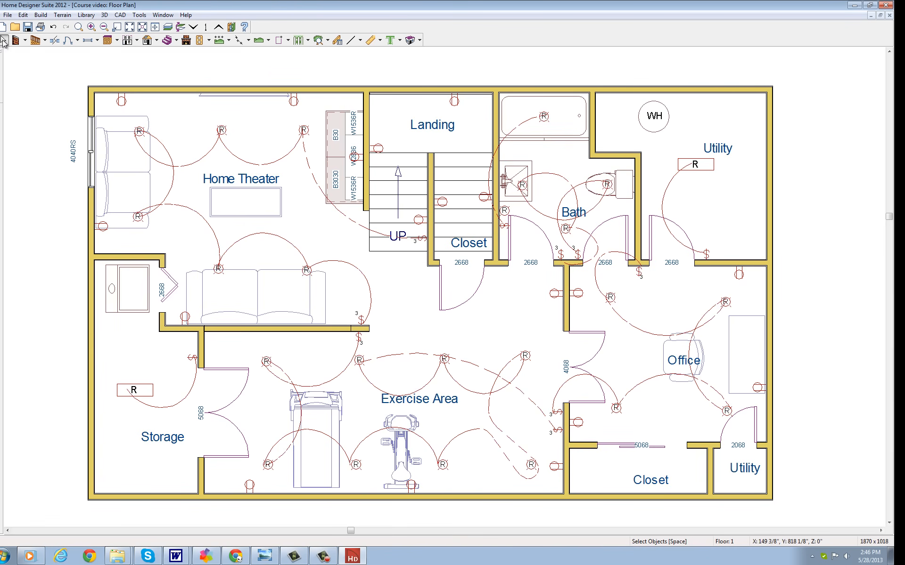
Shift the large utility room's door toward the exterior wall and move the bath-utility partition outward, widening the bath to about 9'-11 1/2".
click(671, 262)
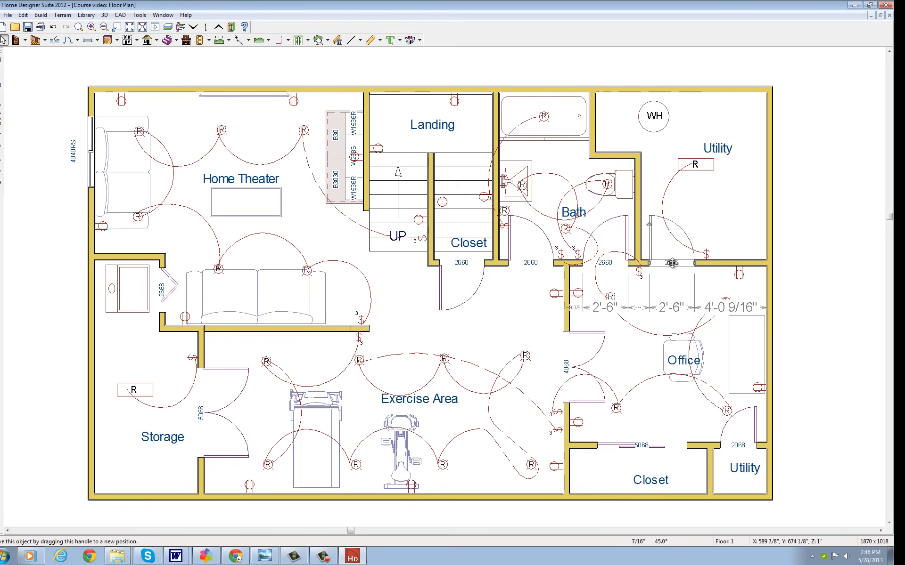
drag(672, 263, 726, 262)
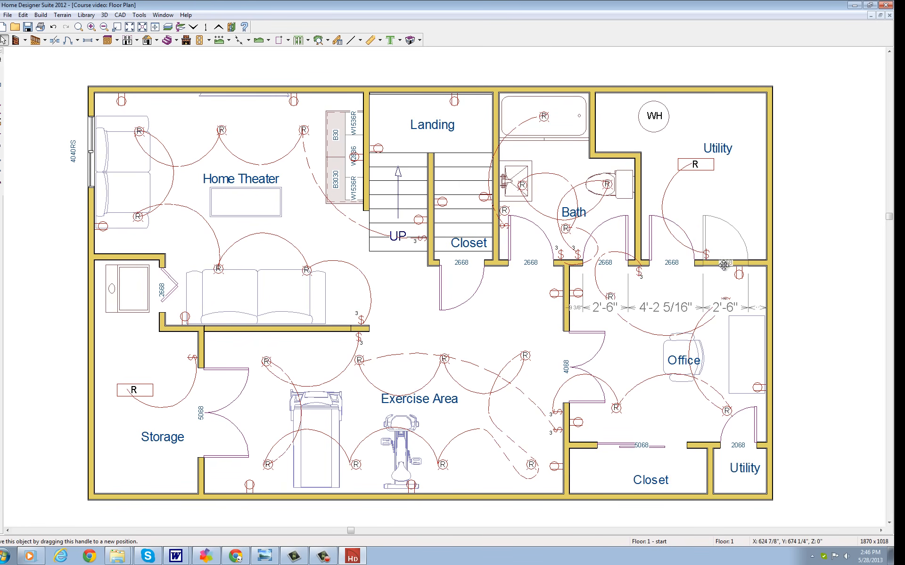
click(640, 212)
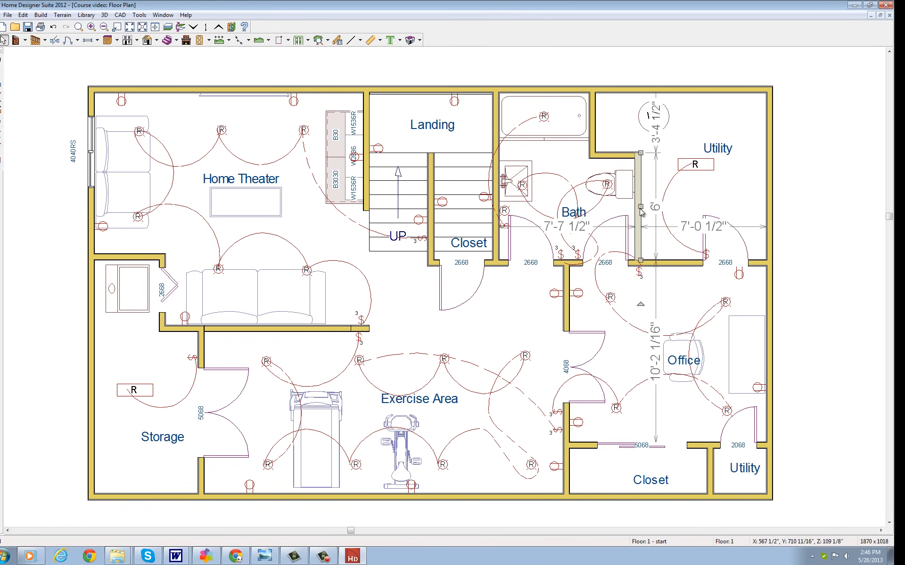
drag(640, 211, 683, 209)
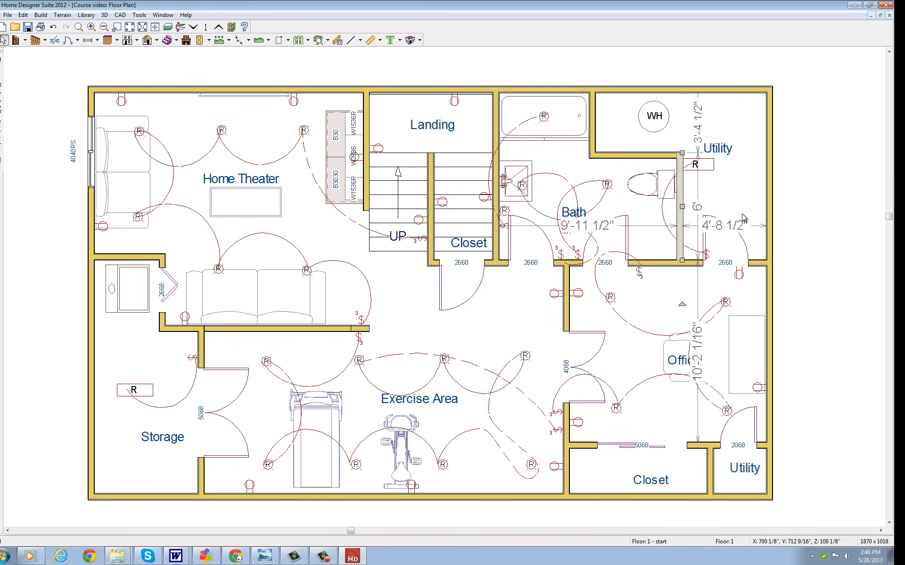
Create another doll house view and inspect the widened bath and relocated utility door from overhead and at an angle.
click(419, 41)
click(442, 97)
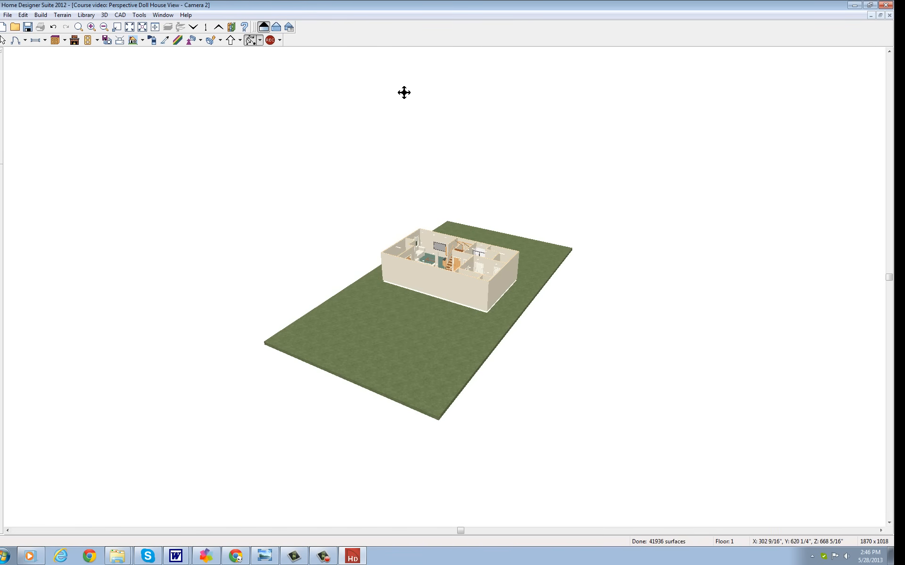
click(91, 27)
click(91, 27)
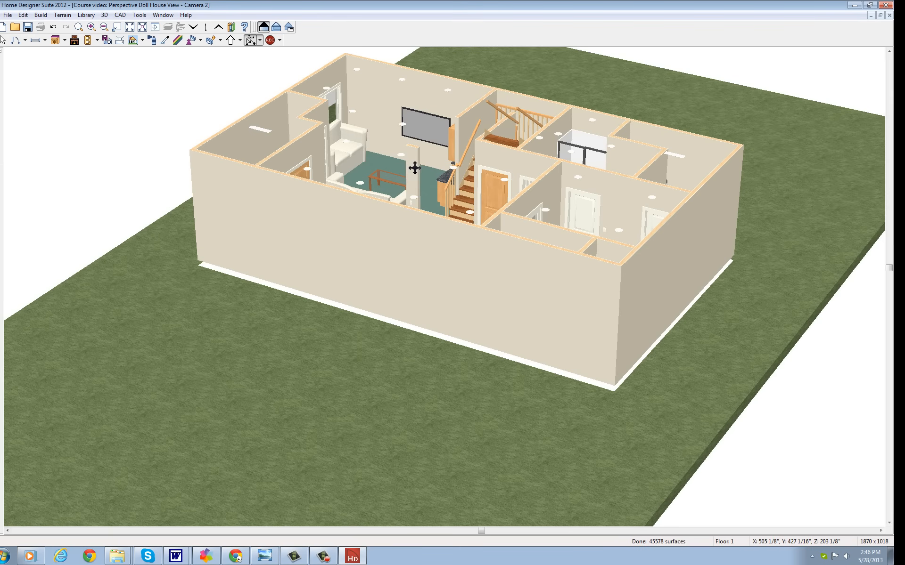
drag(414, 168, 424, 283)
drag(393, 291, 512, 330)
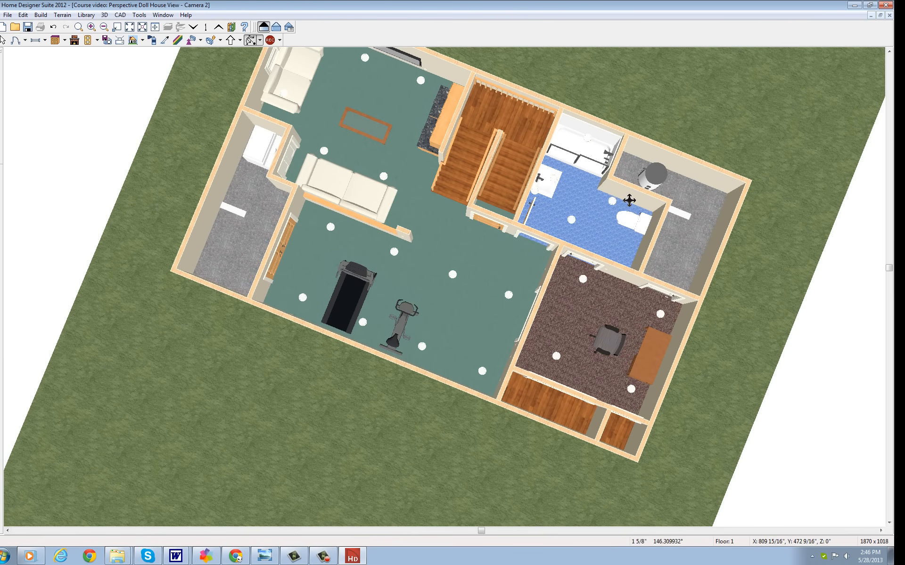
drag(629, 200, 707, 311)
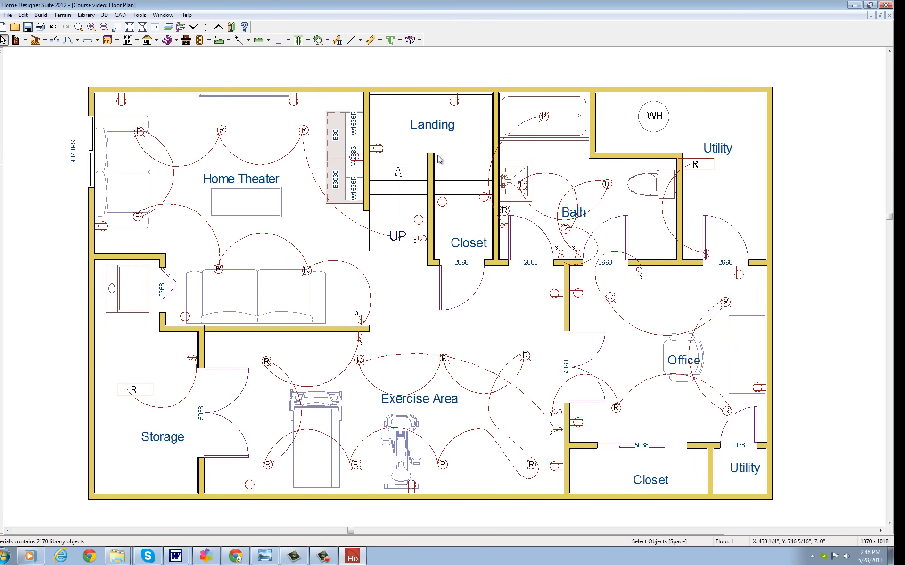
Save the plan to the Desktop as Course video, replacing the existing file.
click(8, 15)
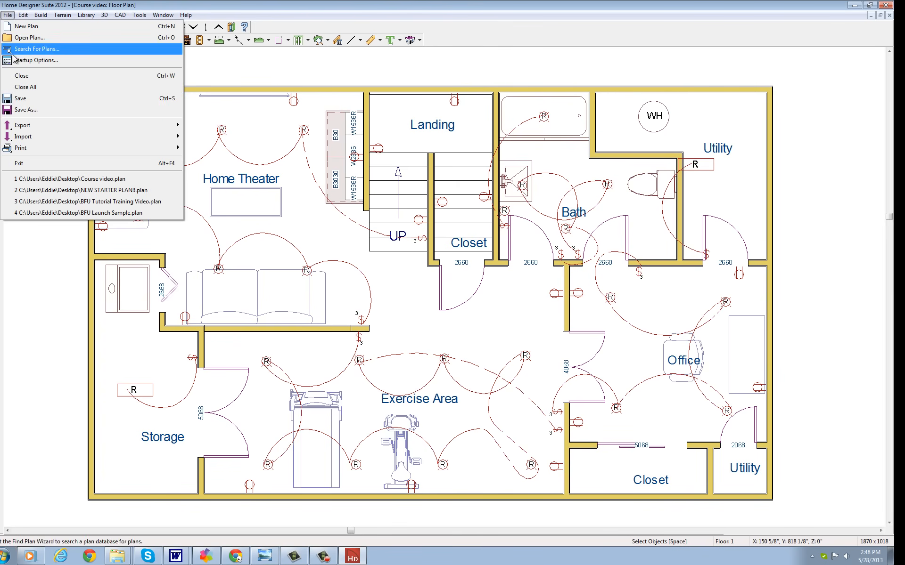
click(21, 111)
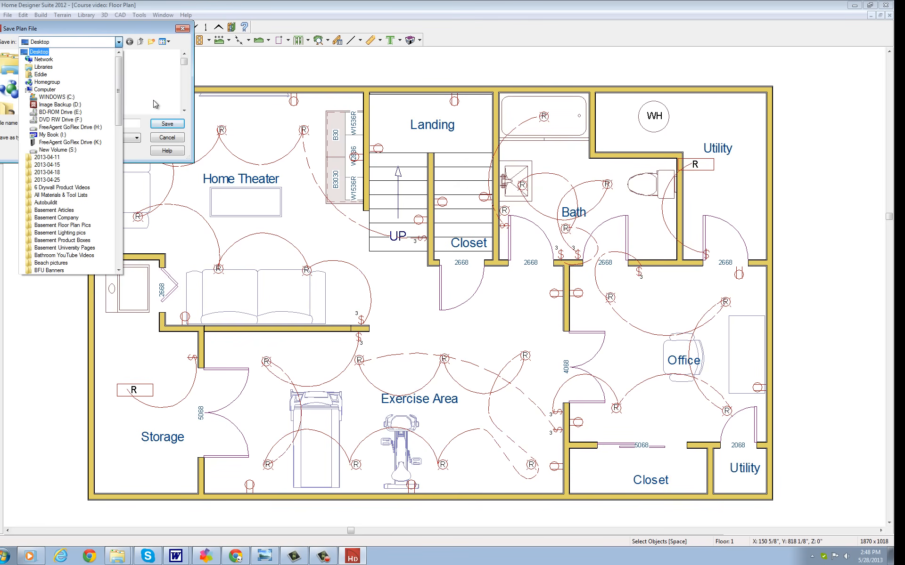
click(149, 86)
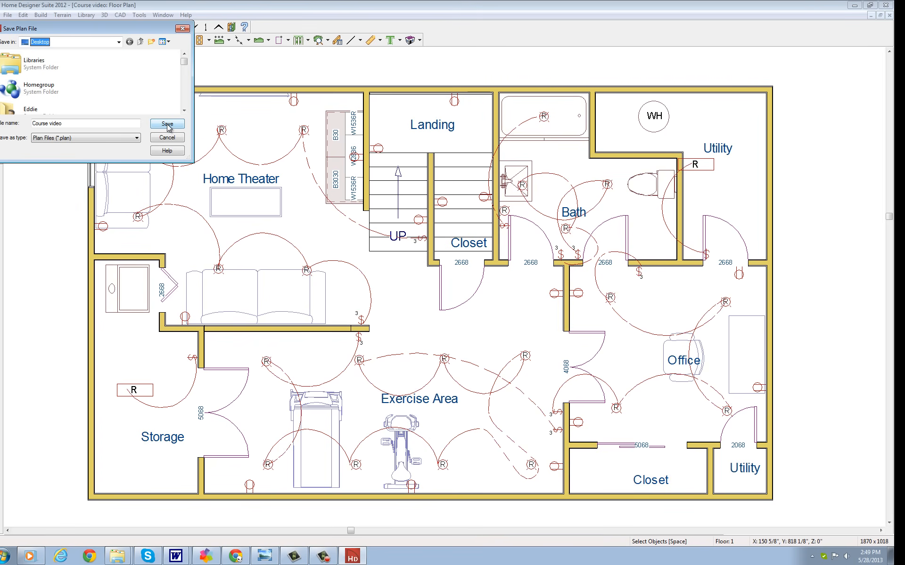
click(168, 125)
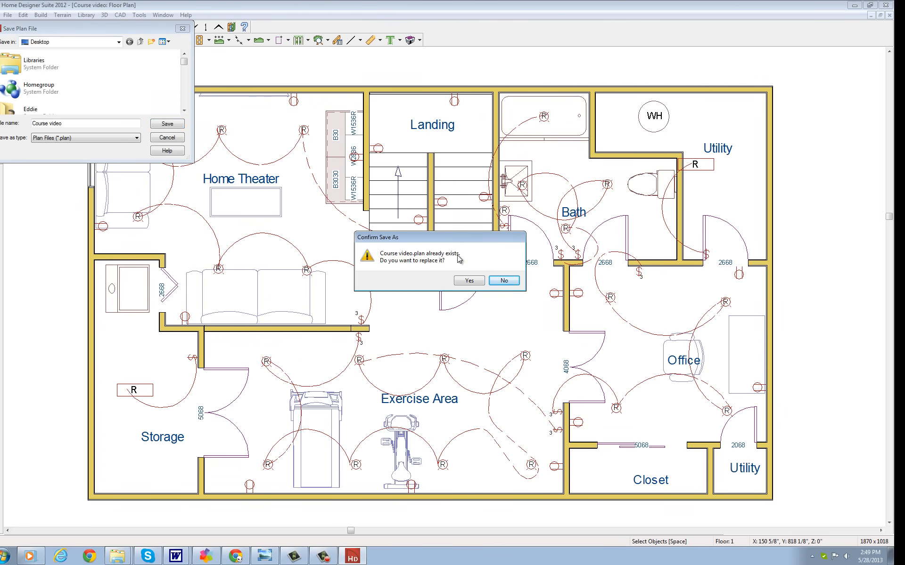
click(468, 282)
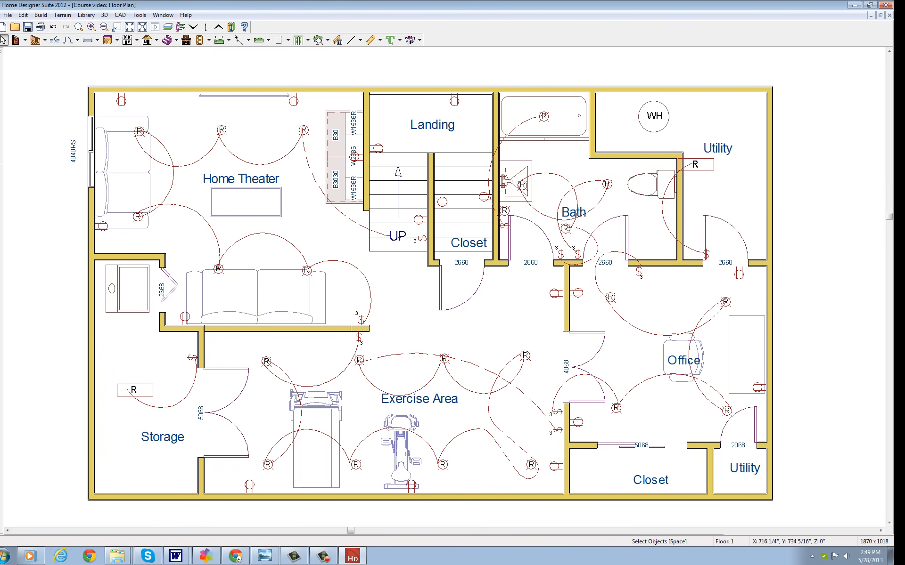
Look at the BFU_Plan image in Windows Photo Viewer, moving its window over the plan and enlarging it.
drag(894, 35, 385, 20)
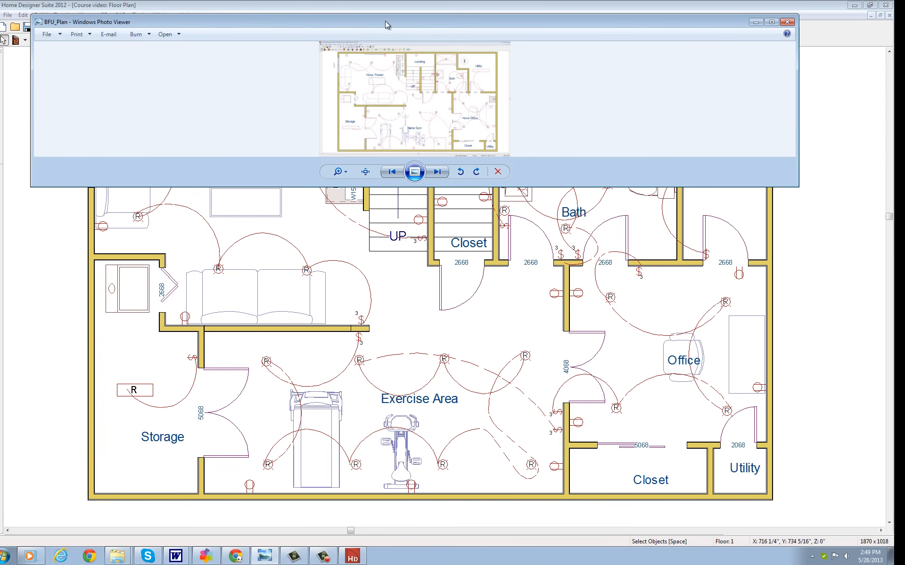
click(773, 22)
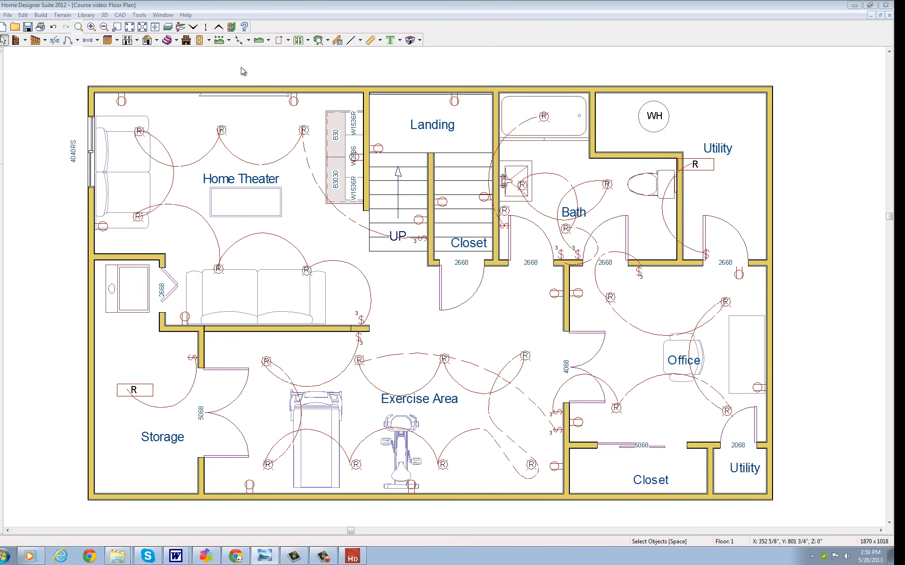
Open the recently used NEW STARTER PLAN!! file.
click(7, 16)
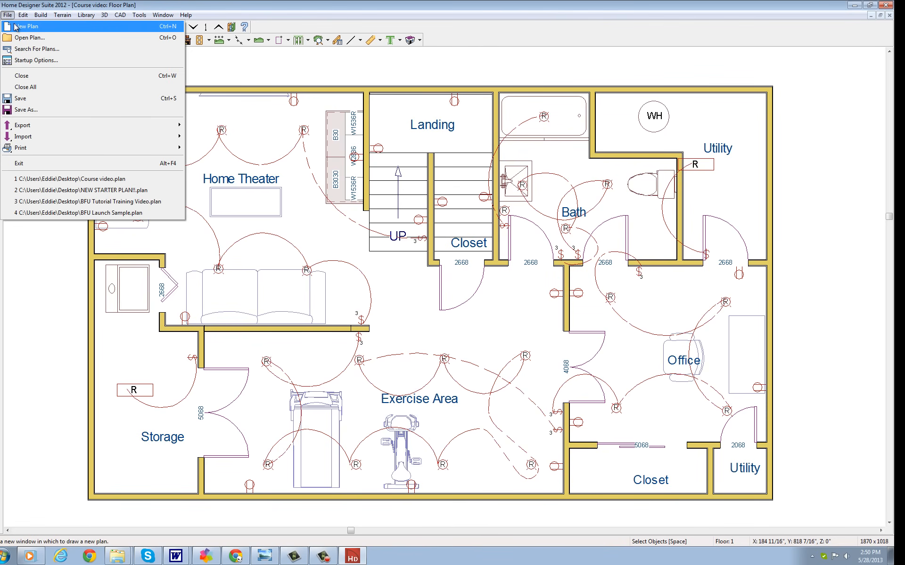
click(104, 190)
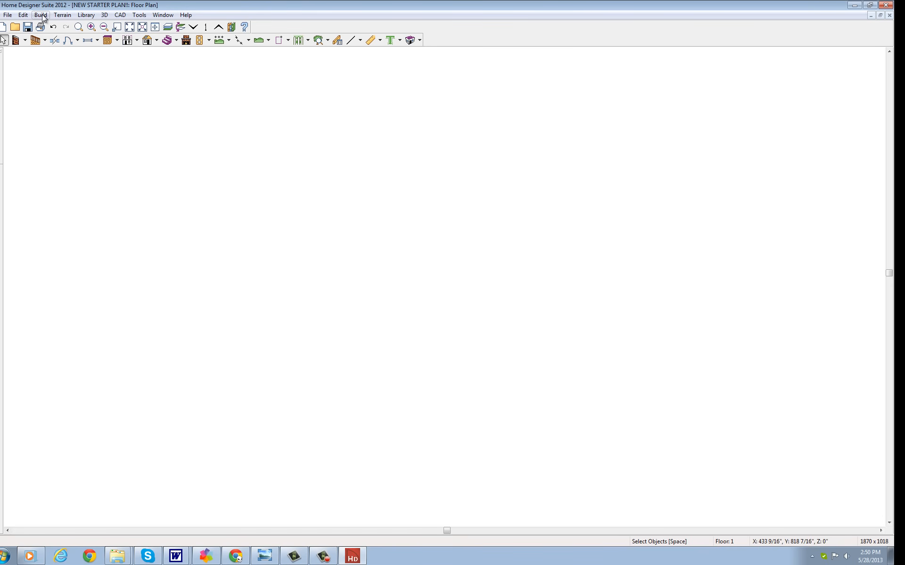
Draw the basement's closed outline with straight walls, with two steps along the upper side and one angled lower corner.
click(26, 41)
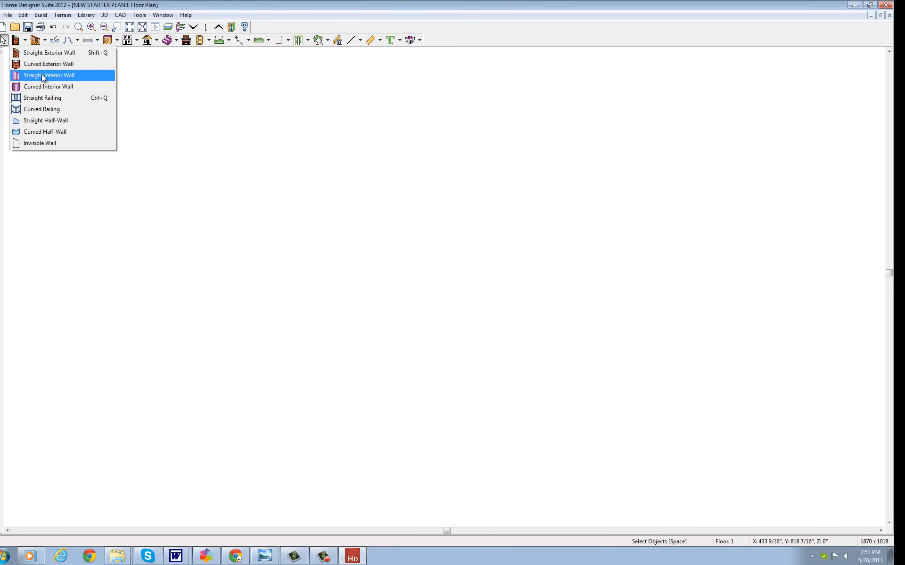
click(49, 53)
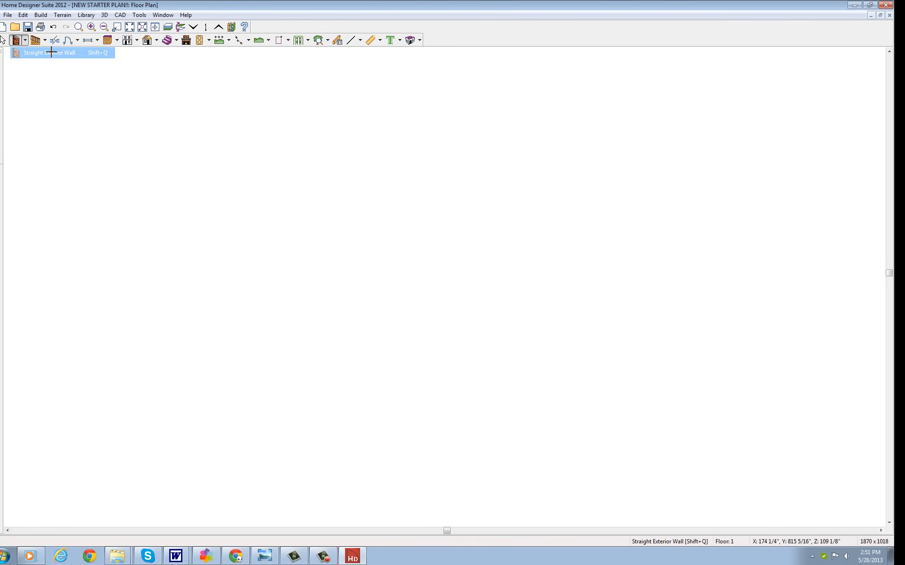
mouse_move(182, 119)
mouse_down()
mouse_move(193, 190)
mouse_move(167, 123)
mouse_move(186, 111)
mouse_up()
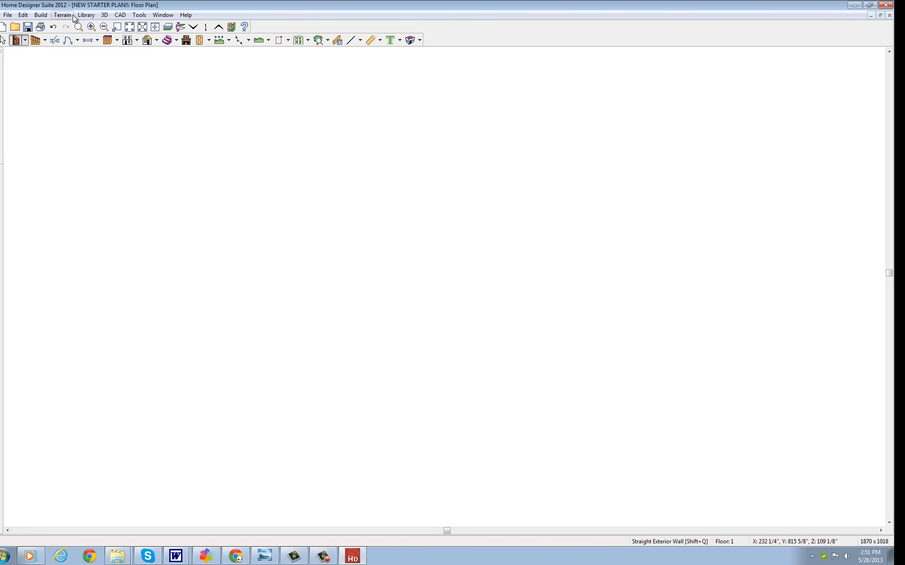
click(24, 40)
click(44, 75)
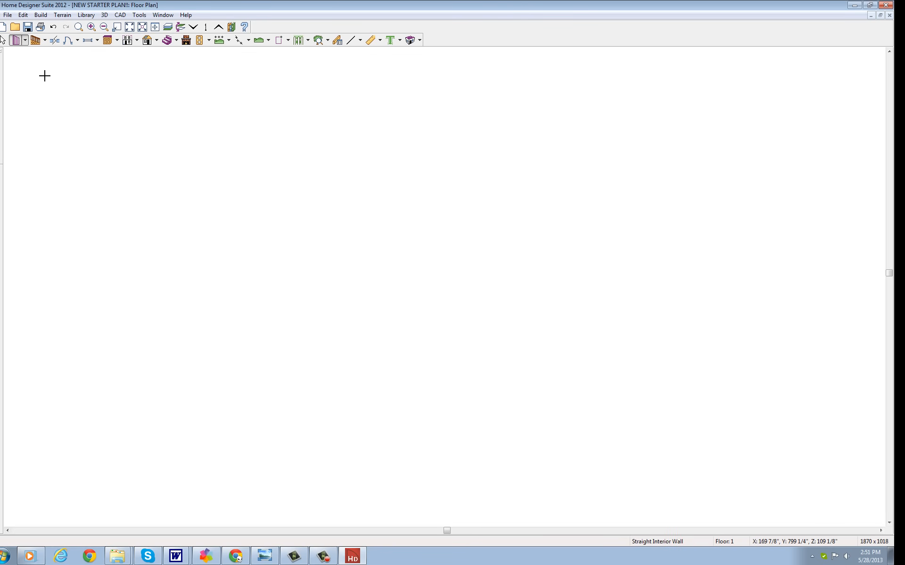
click(25, 40)
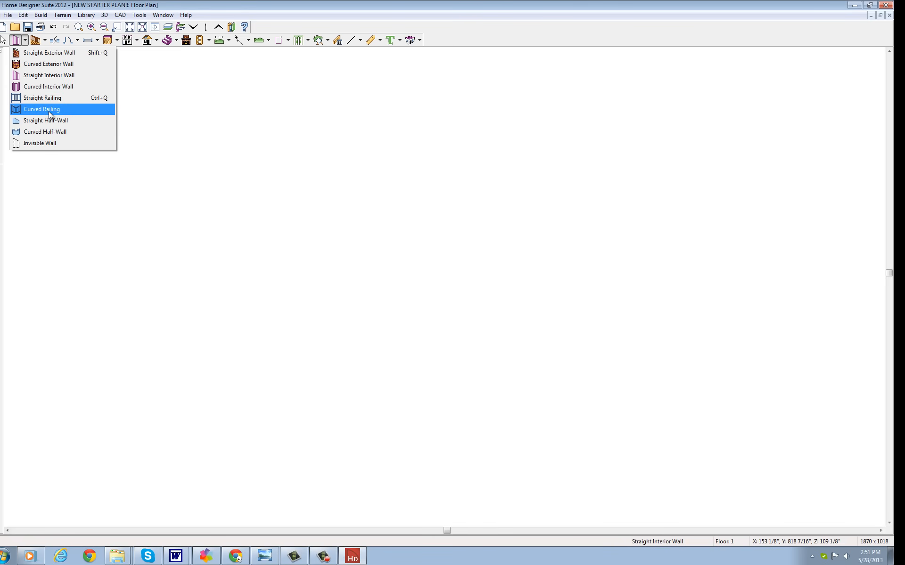
click(50, 76)
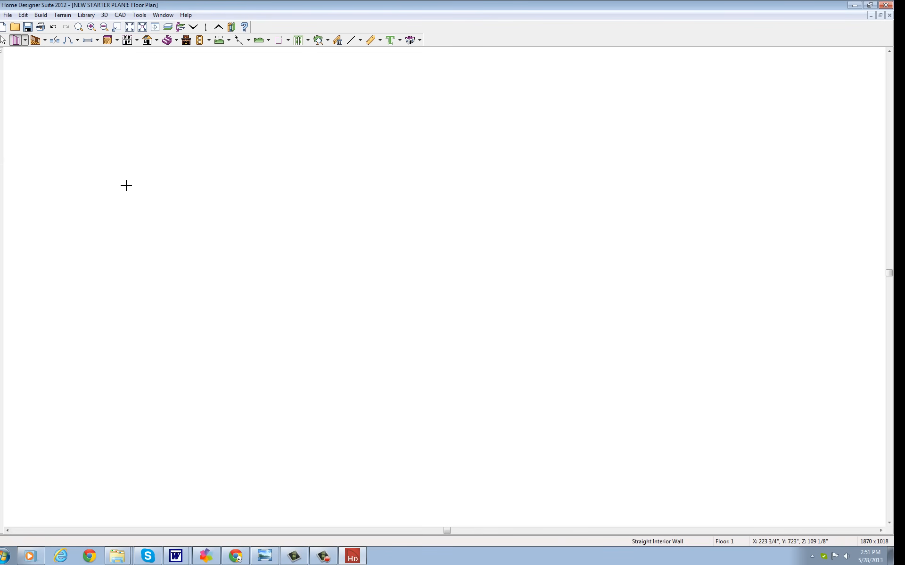
mouse_move(123, 158)
mouse_down()
mouse_move(333, 158)
mouse_move(333, 111)
mouse_move(535, 112)
mouse_move(535, 78)
mouse_move(750, 77)
mouse_move(794, 347)
mouse_move(789, 436)
mouse_move(744, 432)
mouse_move(650, 495)
mouse_move(256, 472)
mouse_move(104, 454)
mouse_move(126, 159)
mouse_up()
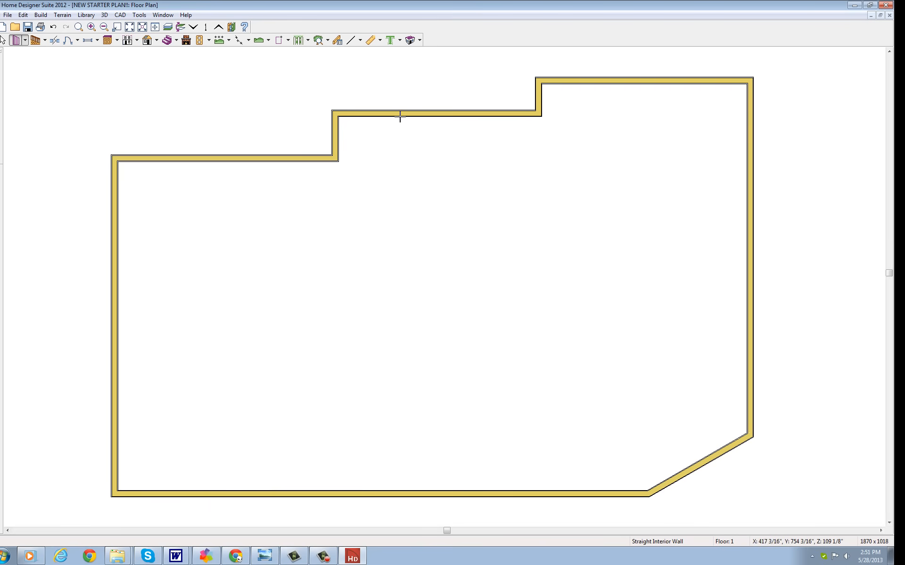
Place a straight staircase inside the outline below the middle stepped section, drawn vertically beneath the second step's corner.
click(176, 40)
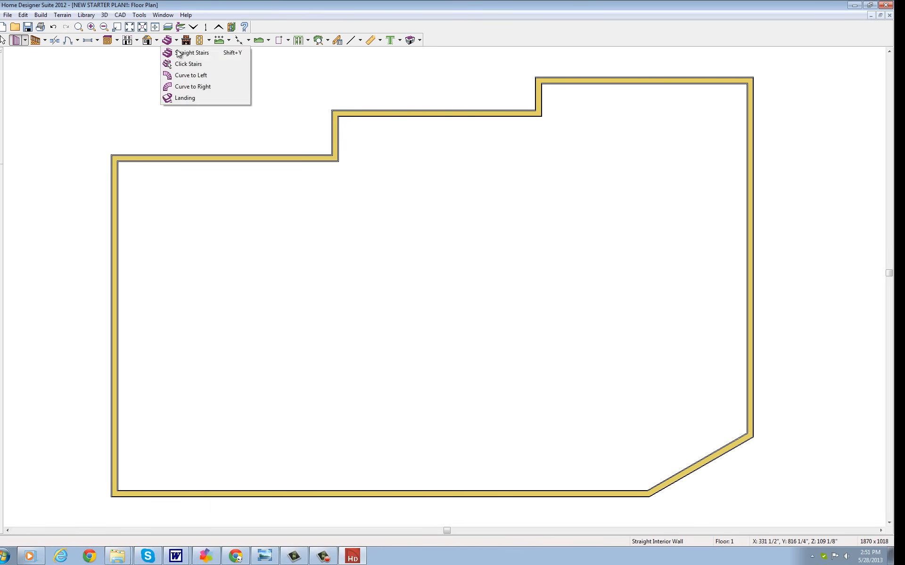
click(180, 53)
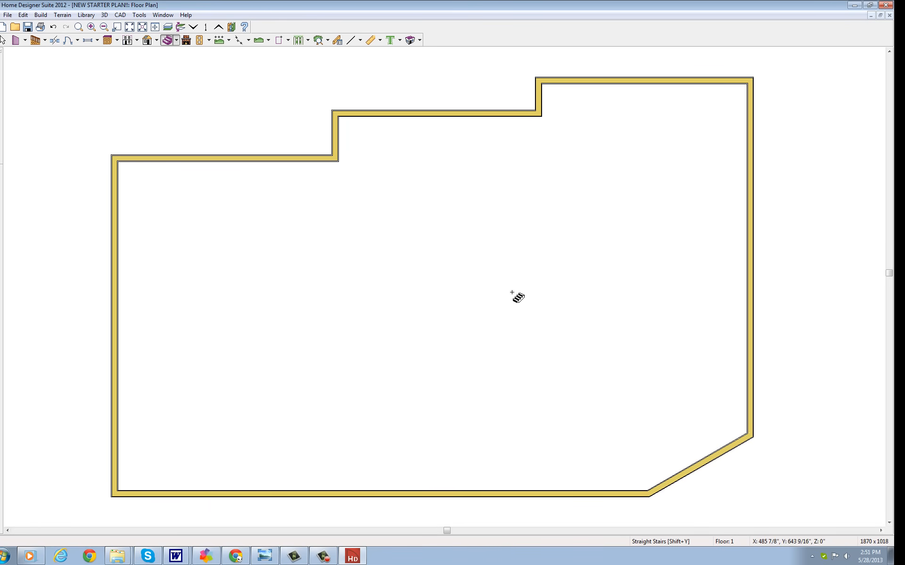
drag(512, 157, 511, 339)
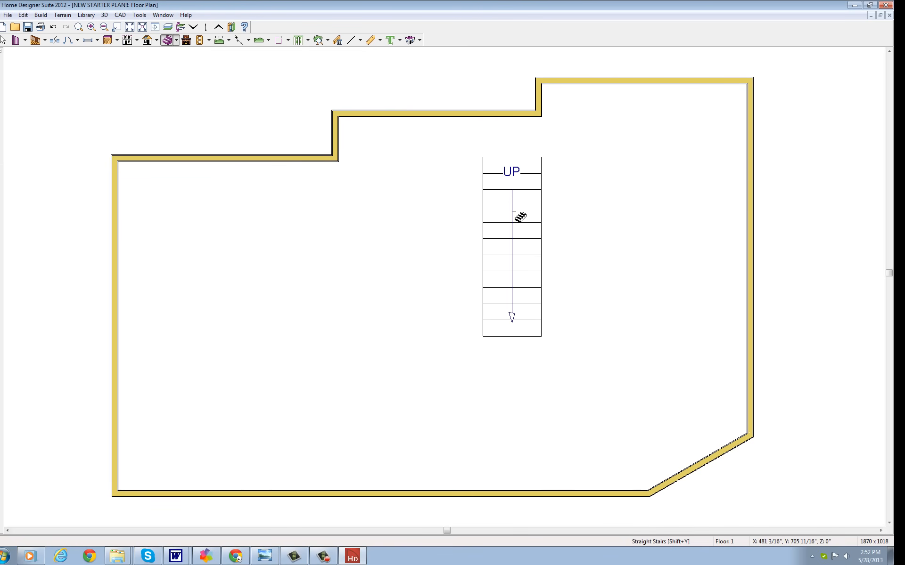
Draw a straight interior wall from the outline's first stepped corner straight down to the lower exterior wall.
click(25, 41)
click(43, 76)
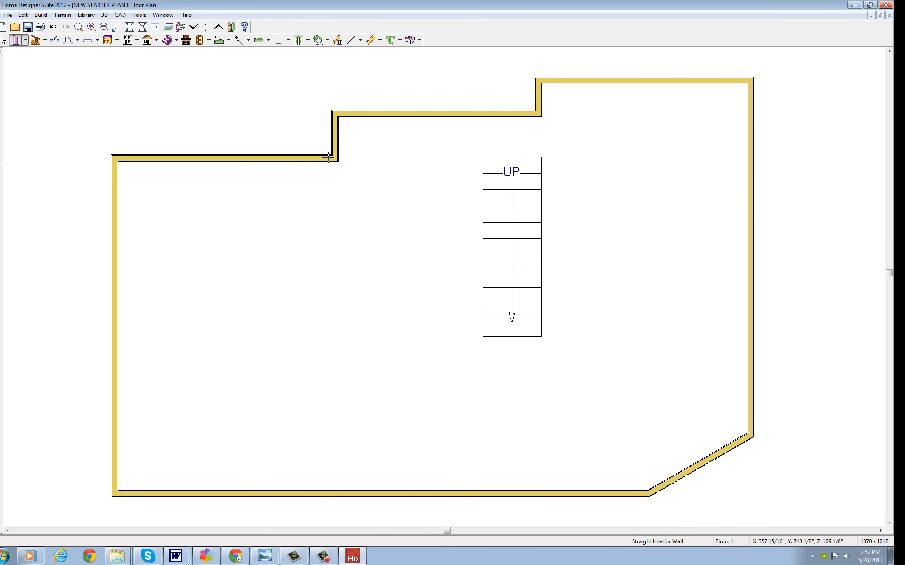
click(337, 133)
click(329, 172)
click(339, 150)
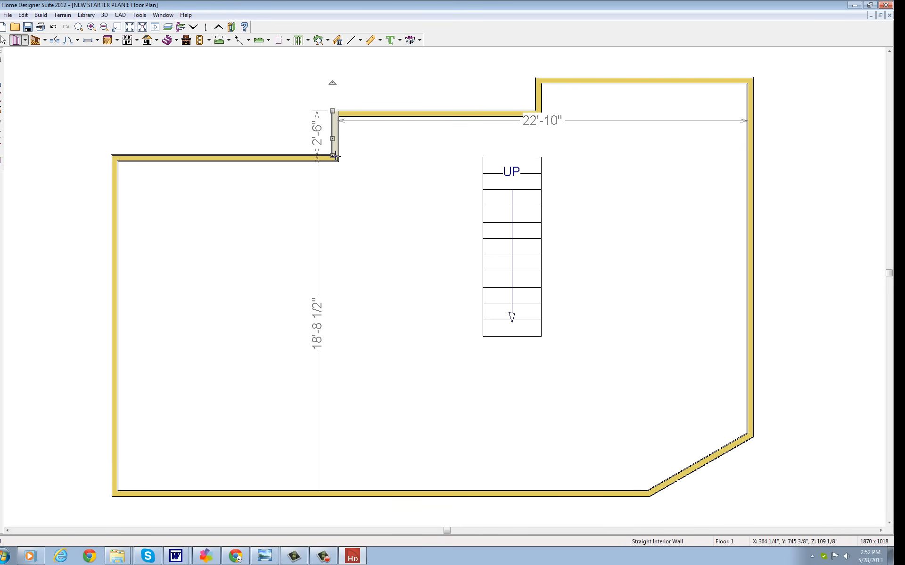
drag(333, 156, 333, 491)
click(198, 272)
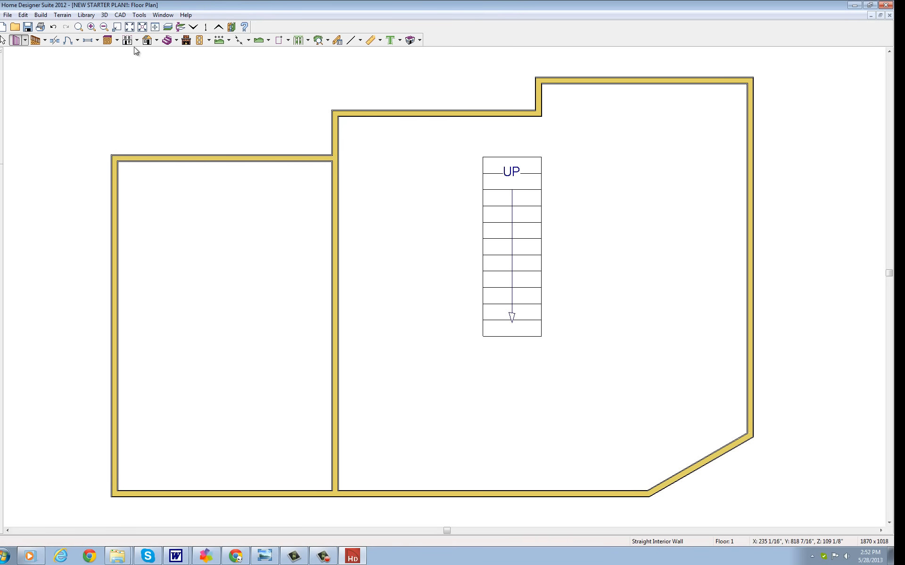
Place a hinged door near the middle of the interior partition and make it swing into the smaller room.
click(69, 40)
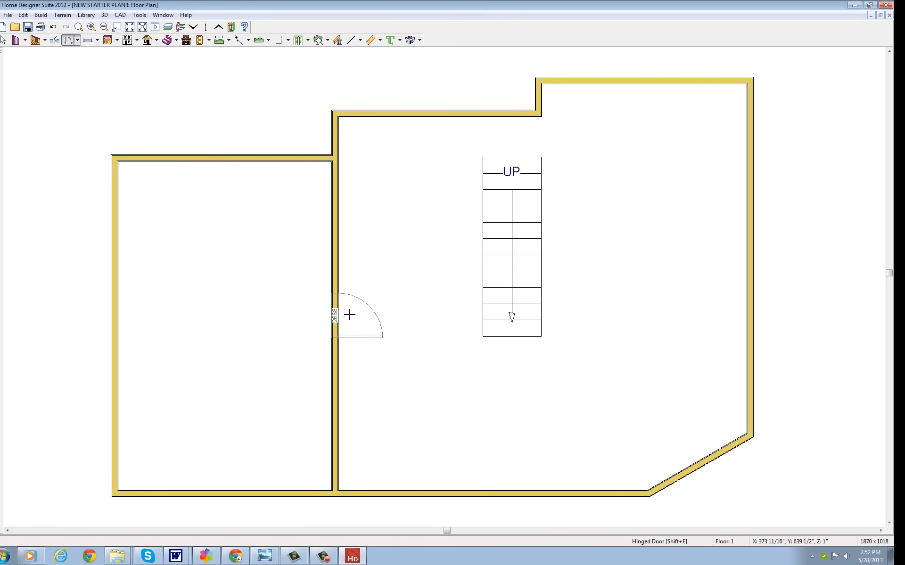
click(338, 304)
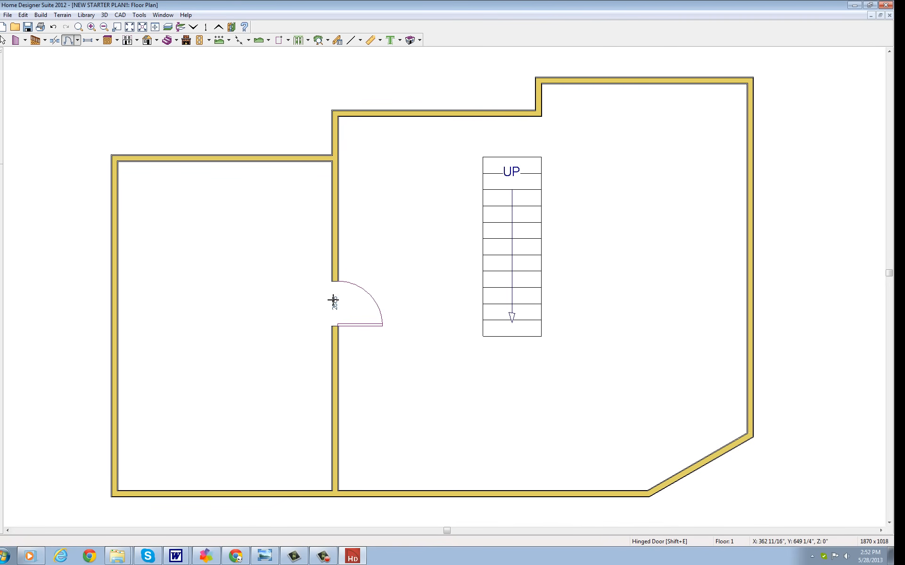
drag(375, 325, 293, 323)
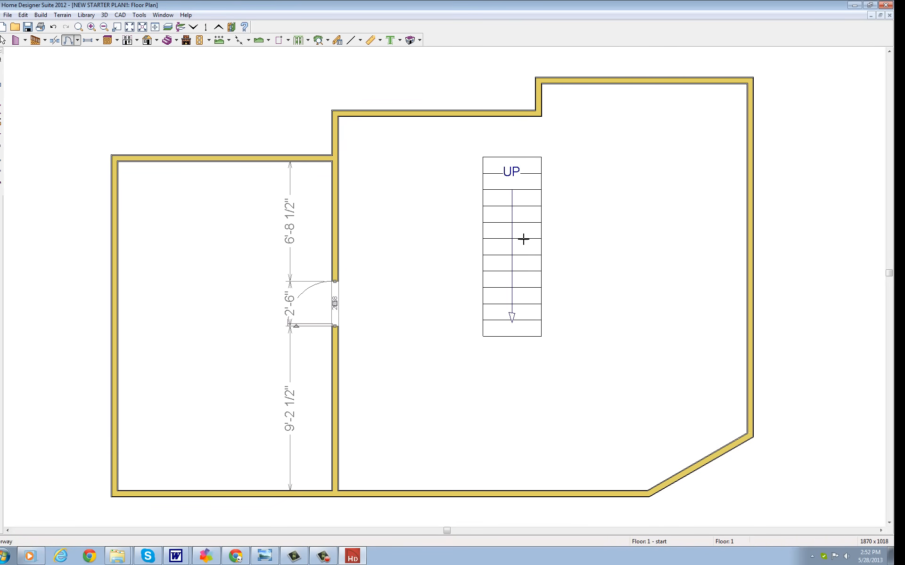
Examine the basement in a doll house 3D view from above and from the smaller room's end, and close the view.
click(419, 40)
click(426, 53)
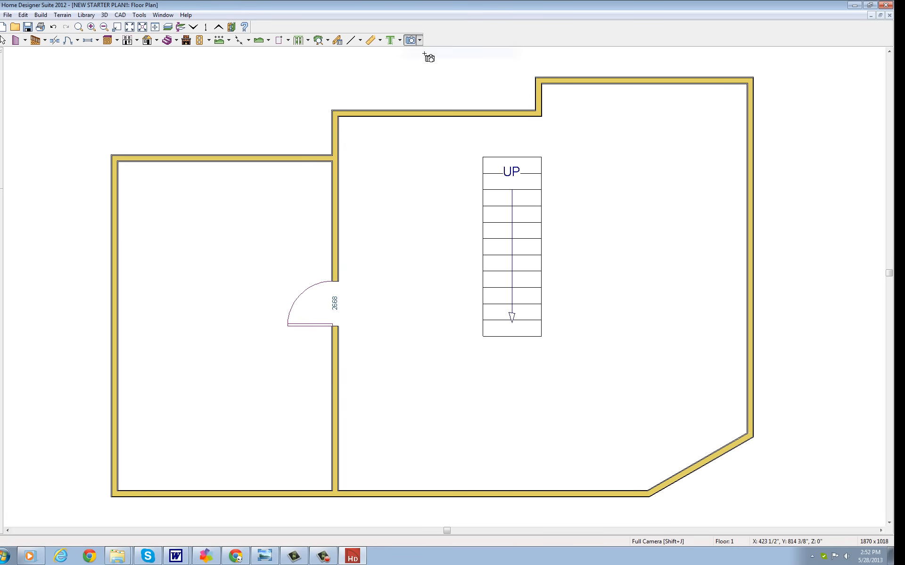
click(420, 41)
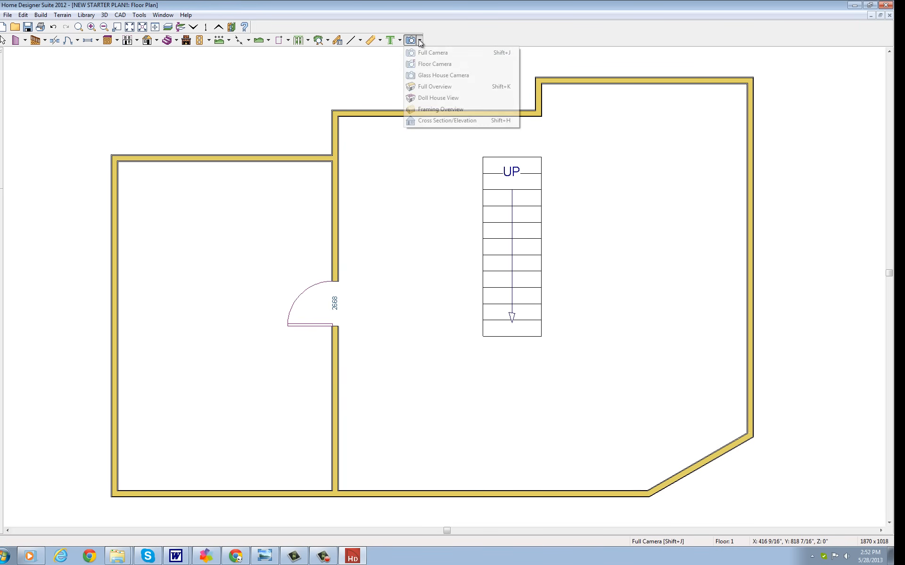
click(436, 98)
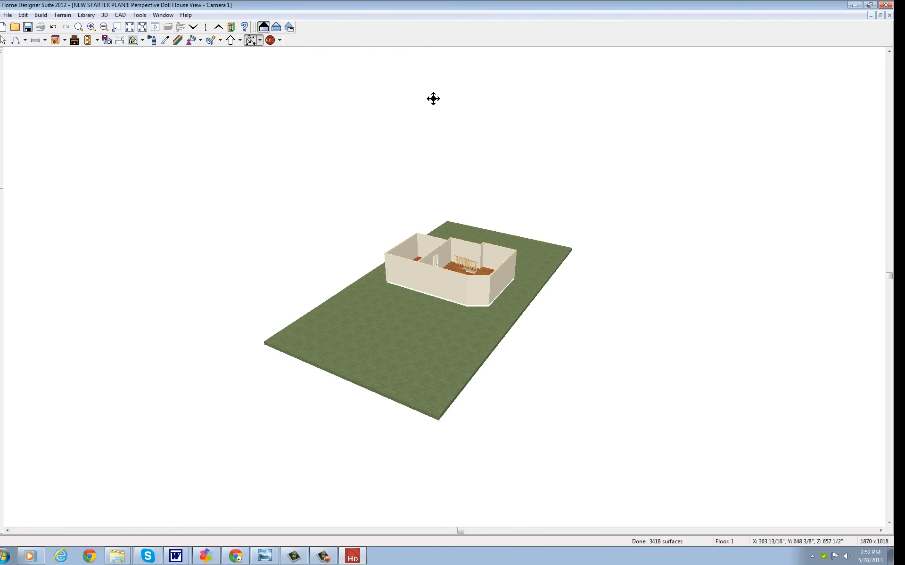
click(92, 27)
click(92, 27)
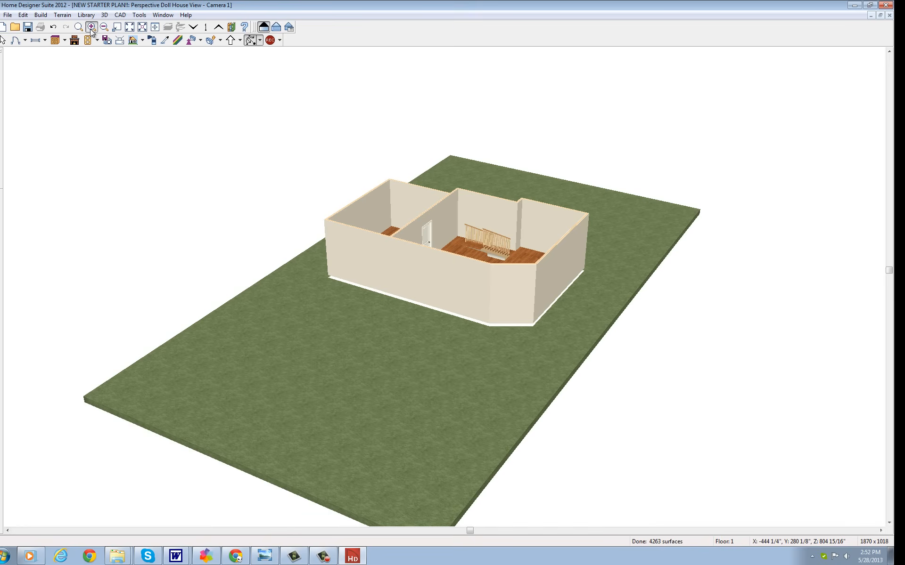
click(260, 41)
click(277, 55)
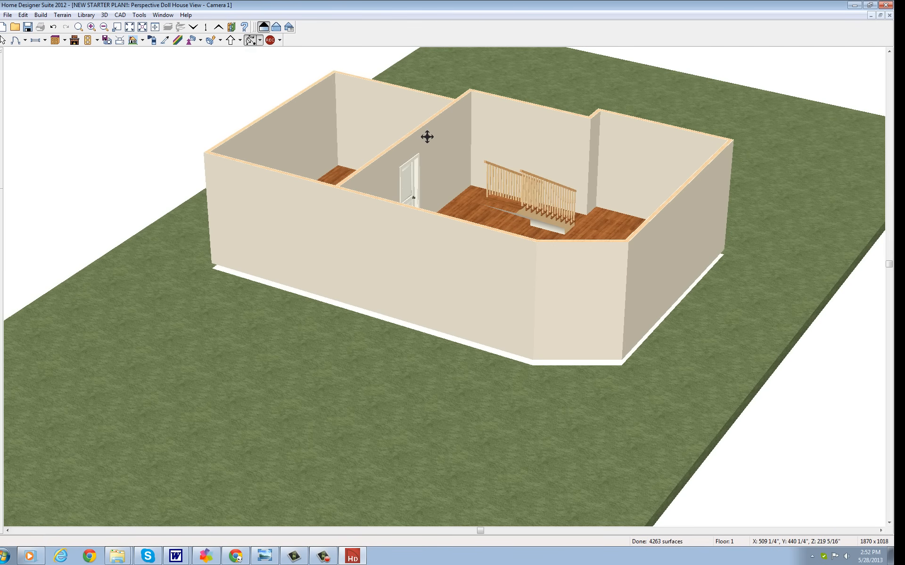
drag(426, 137, 485, 297)
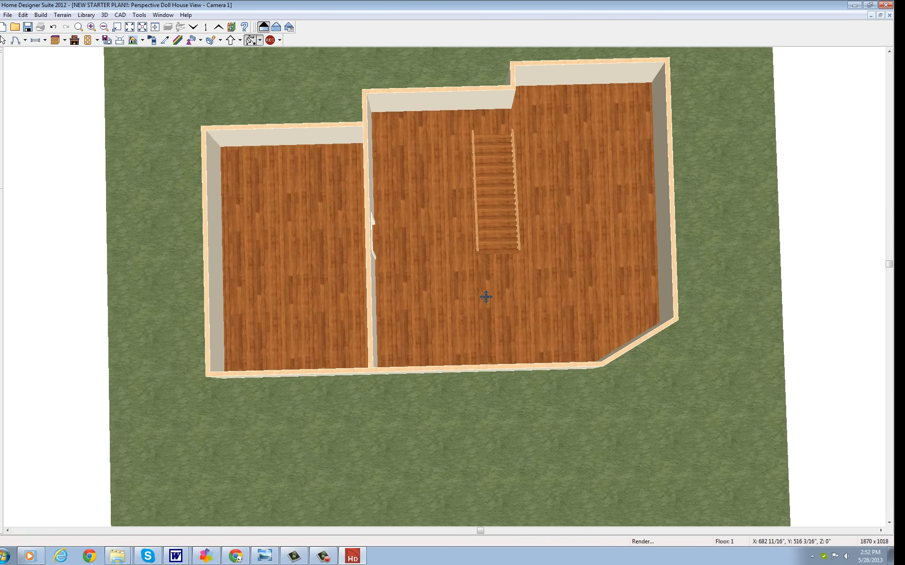
drag(479, 247, 572, 214)
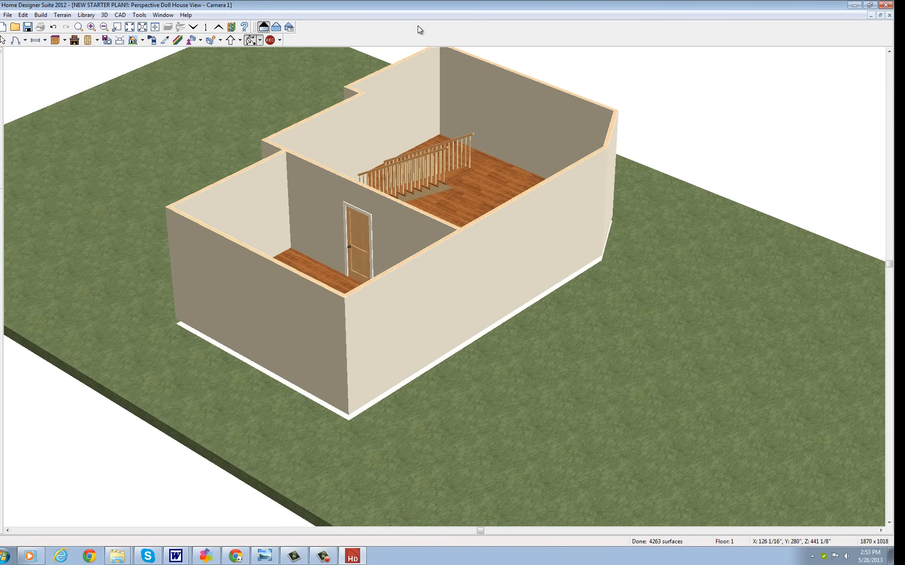
click(890, 15)
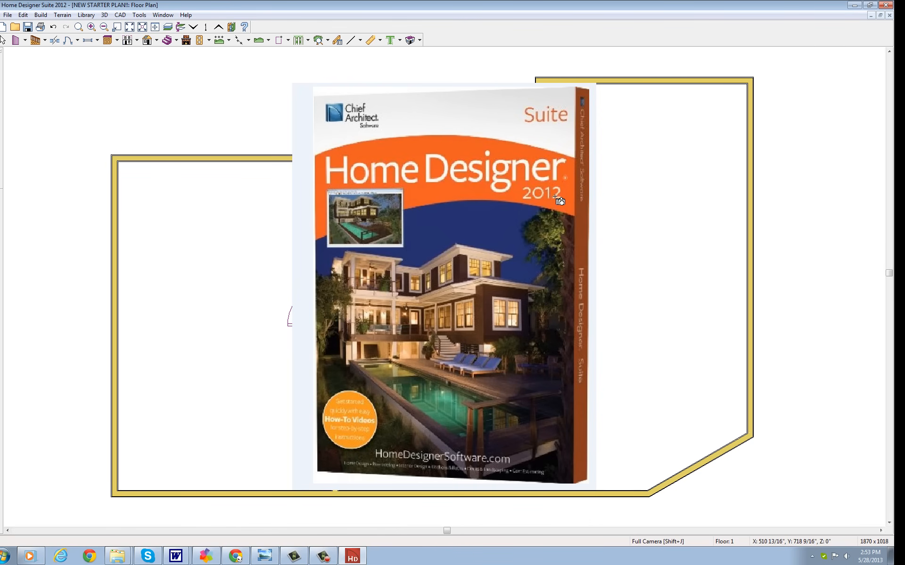
Look at the home_designer_Suite_2012 picture in Windows Photo Viewer and close it.
drag(467, 250, 506, 218)
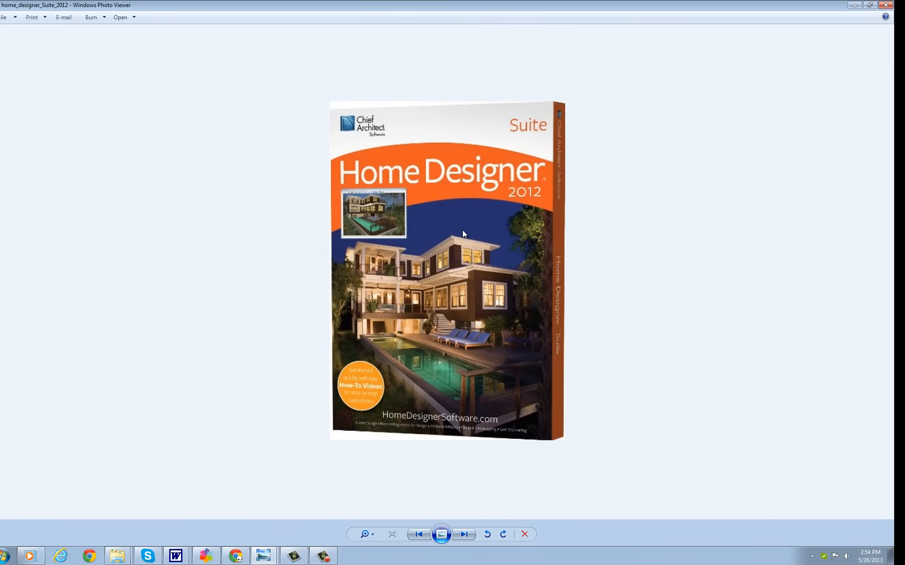
click(886, 5)
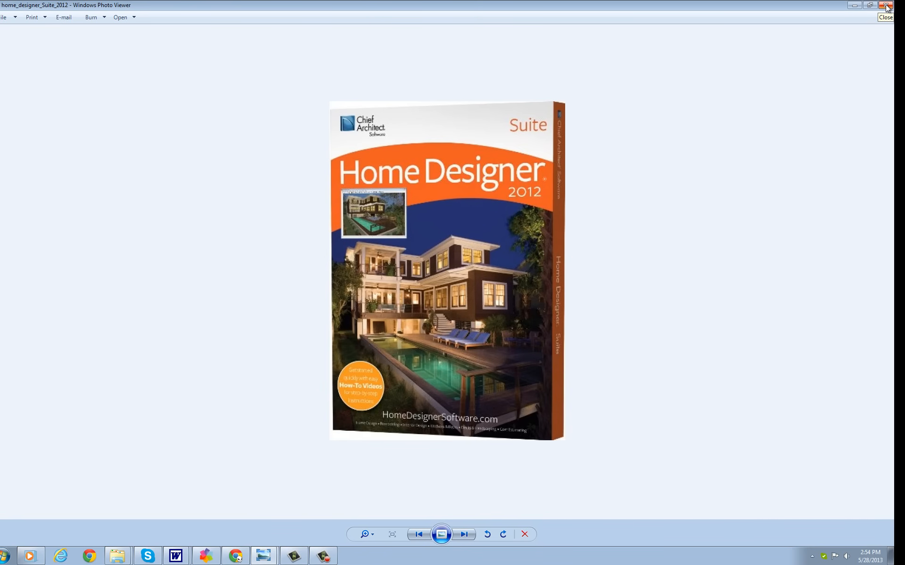